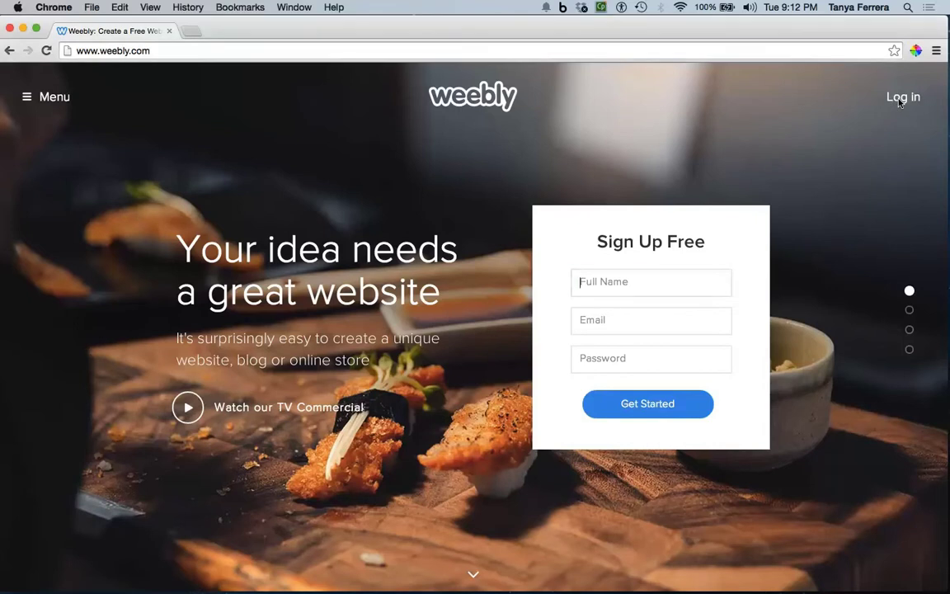
Go from the Weebly homepage to the sign-in page to log in
left_click(895, 100)
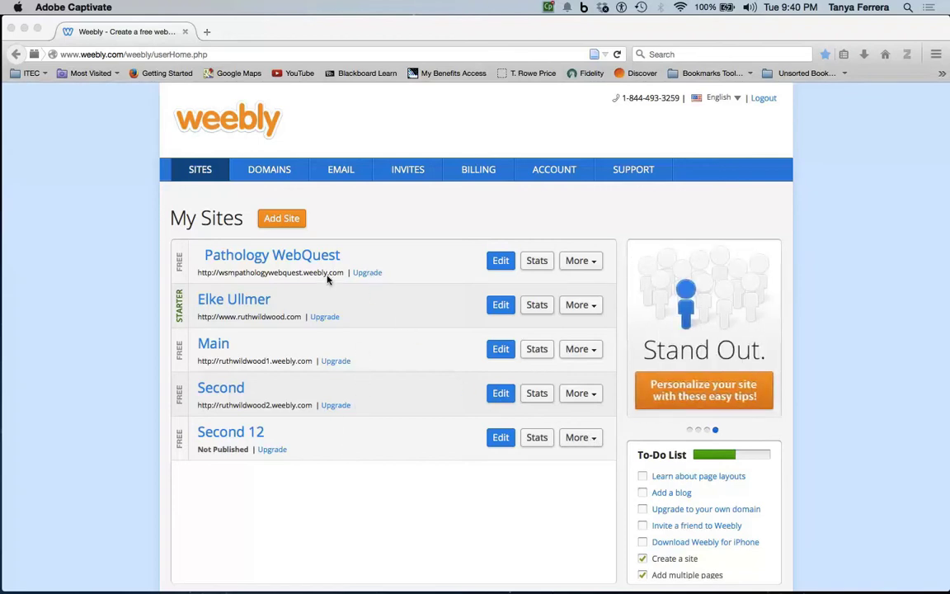
Start a new Site-focused website using the dark theme with the hiker photo
left_click(280, 218)
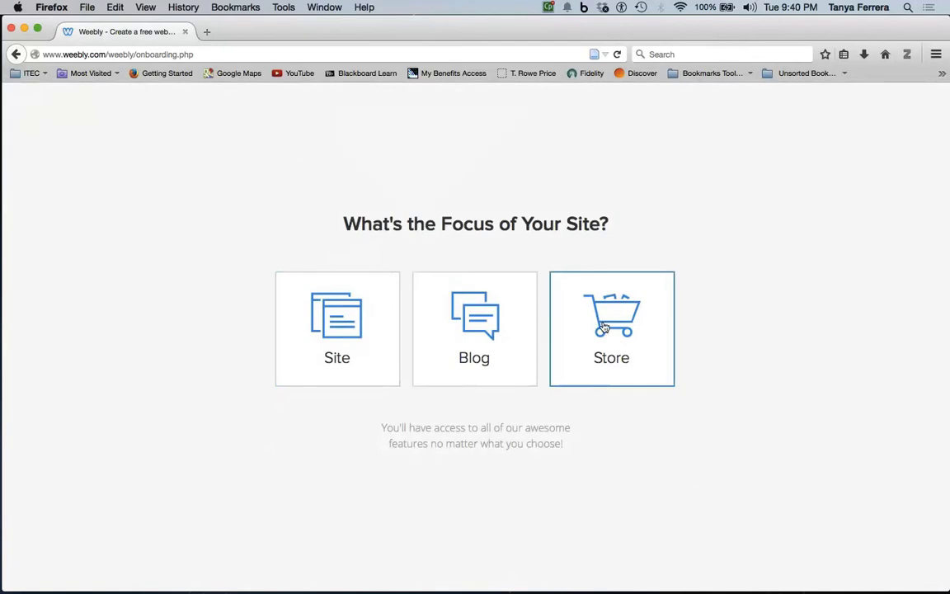
left_click(354, 333)
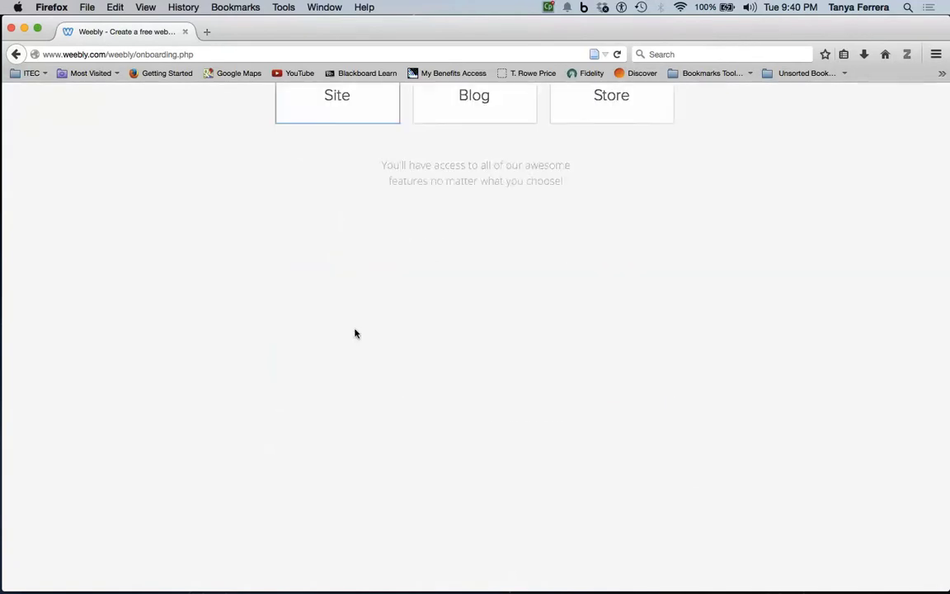
scroll(397, 330, "down", 5)
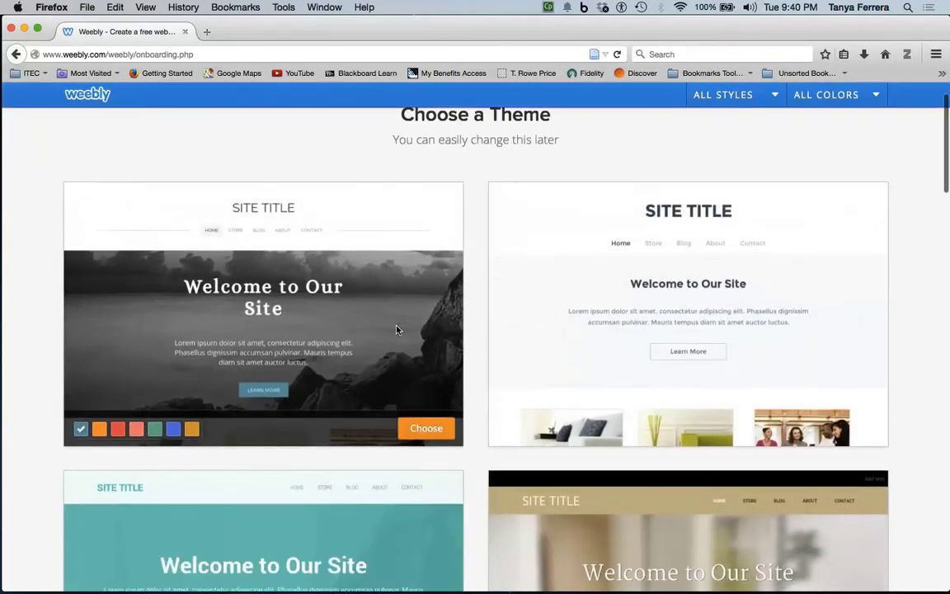
scroll(397, 330, "down", 4)
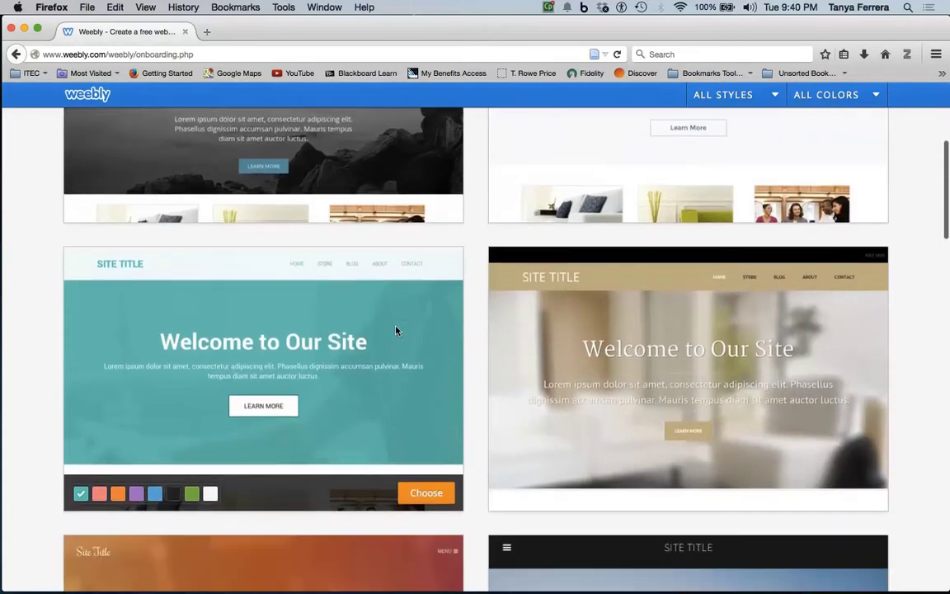
scroll(397, 330, "down", 5)
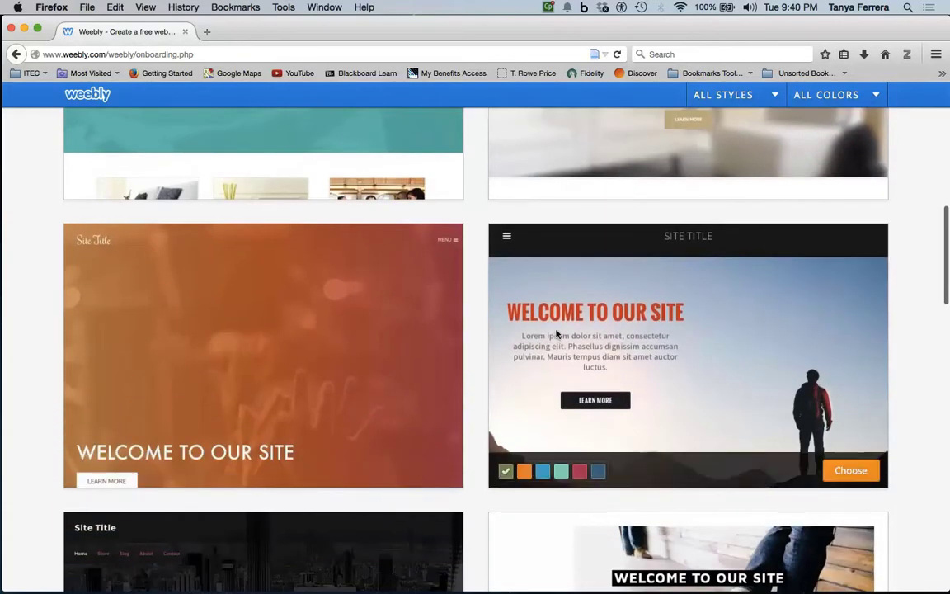
left_click(849, 470)
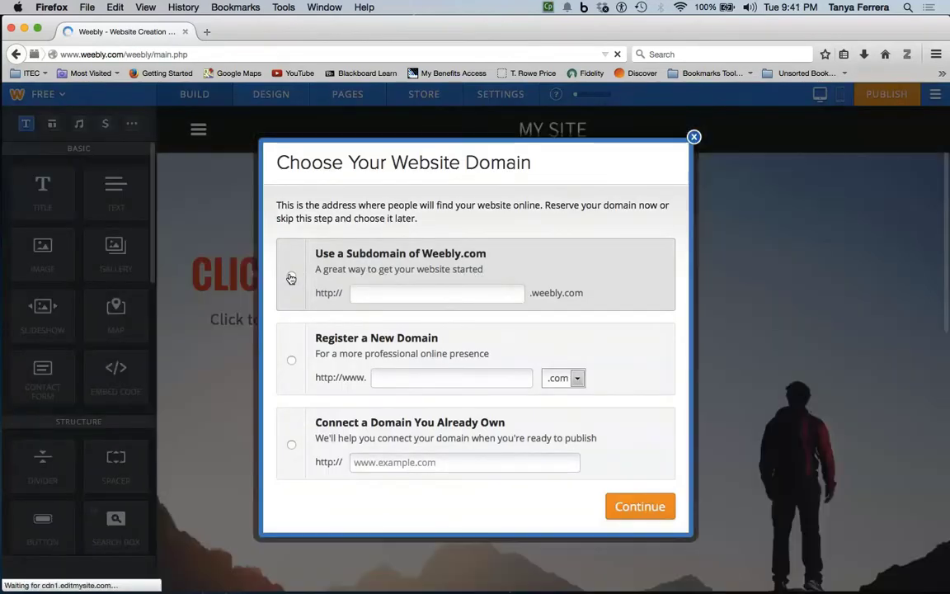
Use the free Weebly.com subdomain 'elkeullner' for the site and continue to the editor
left_click(291, 278)
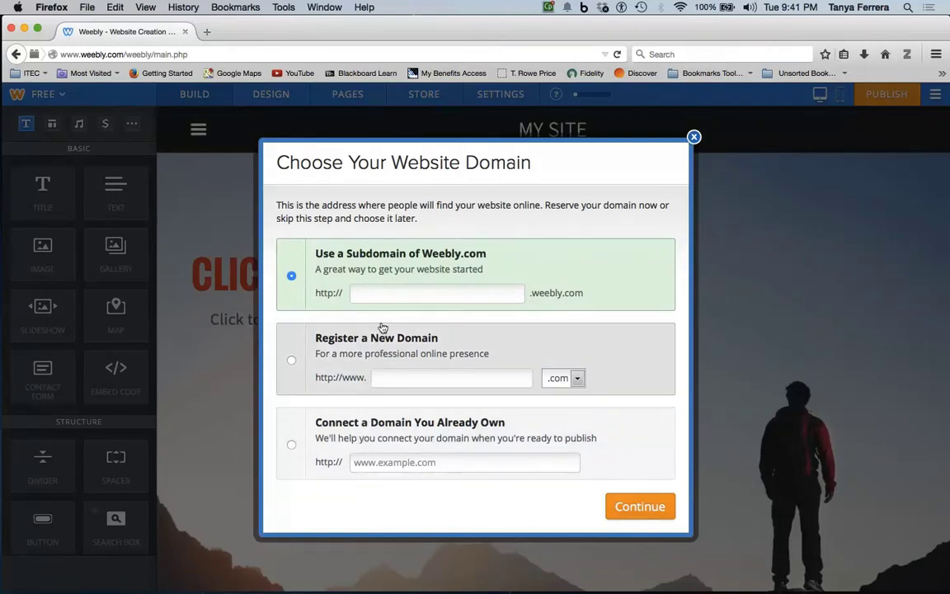
left_click(386, 292)
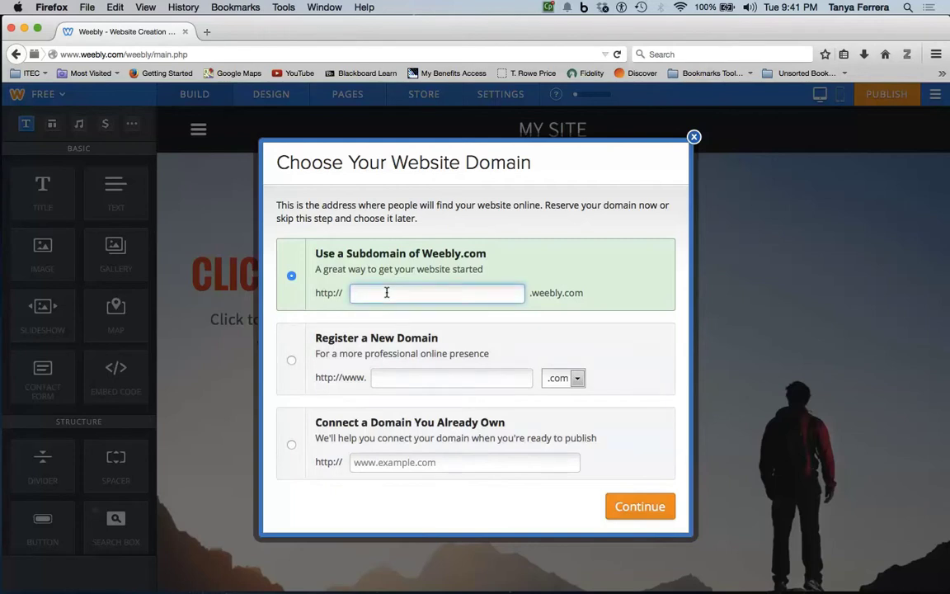
type("elkeullner")
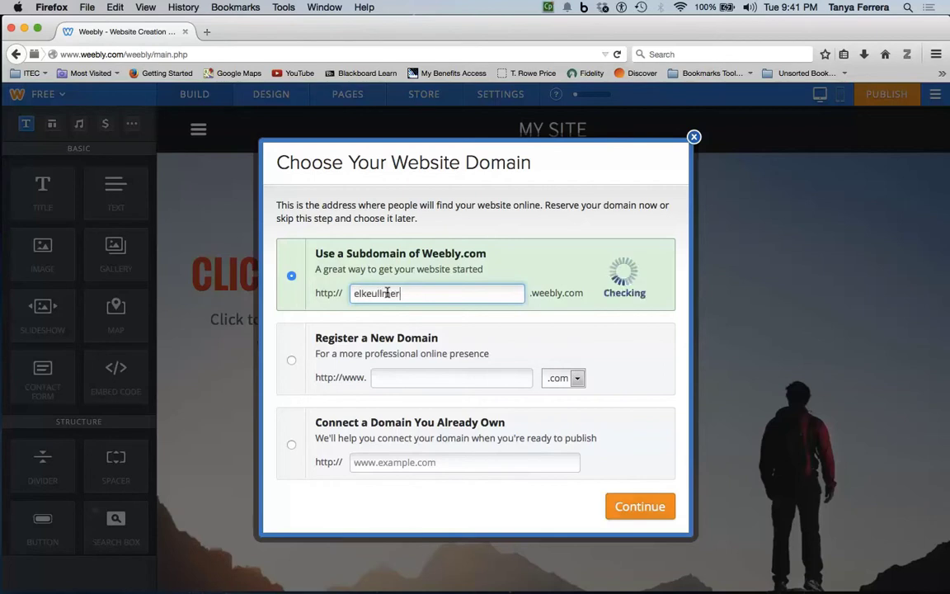
left_click(646, 509)
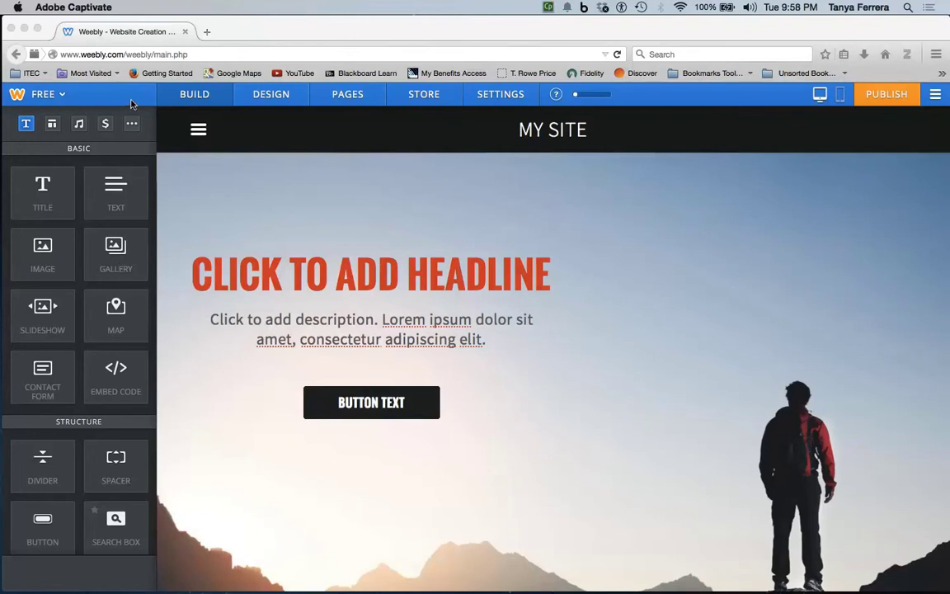
Look through the Pages, Store and Settings tabs, then return to Build
left_click(270, 97)
left_click(272, 96)
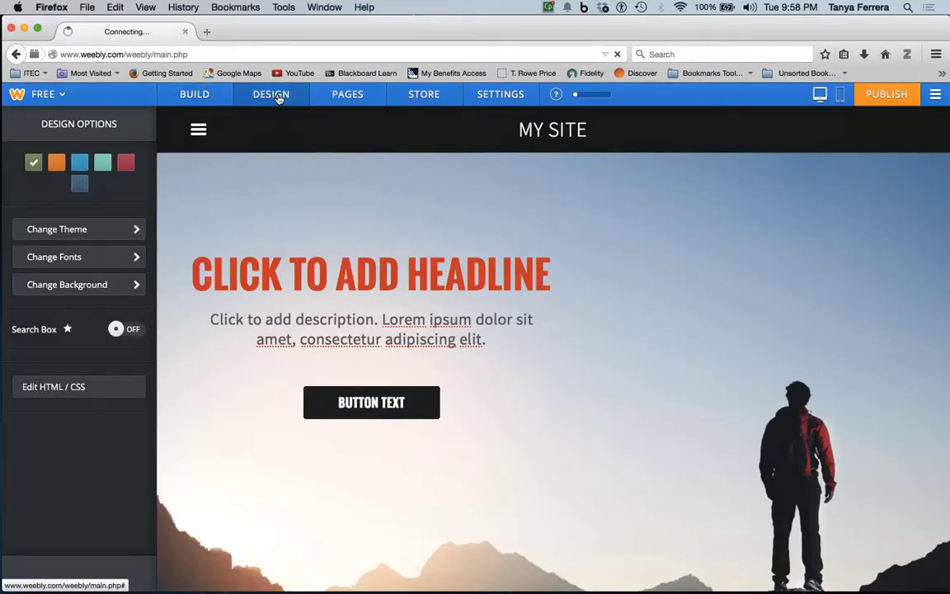
left_click(348, 96)
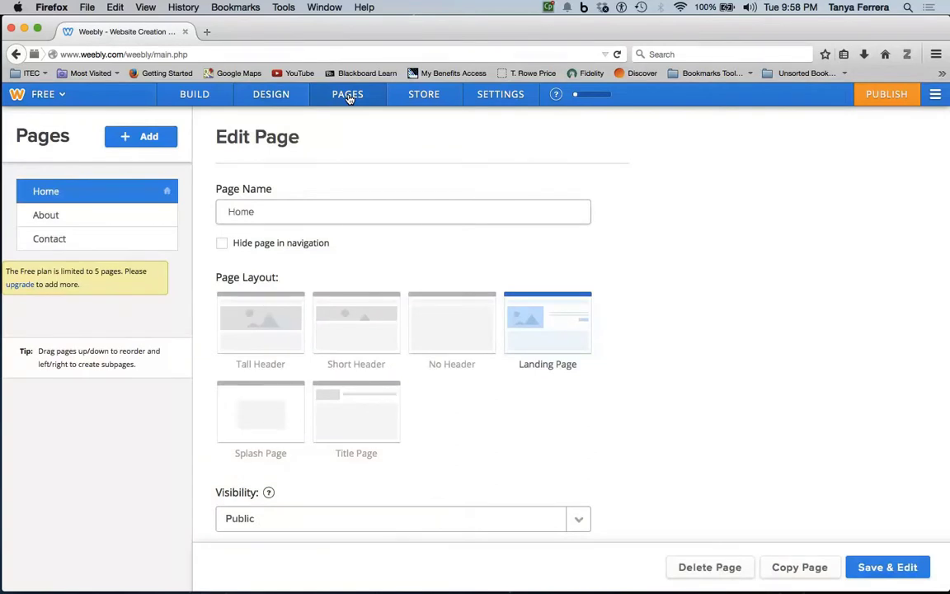
left_click(414, 97)
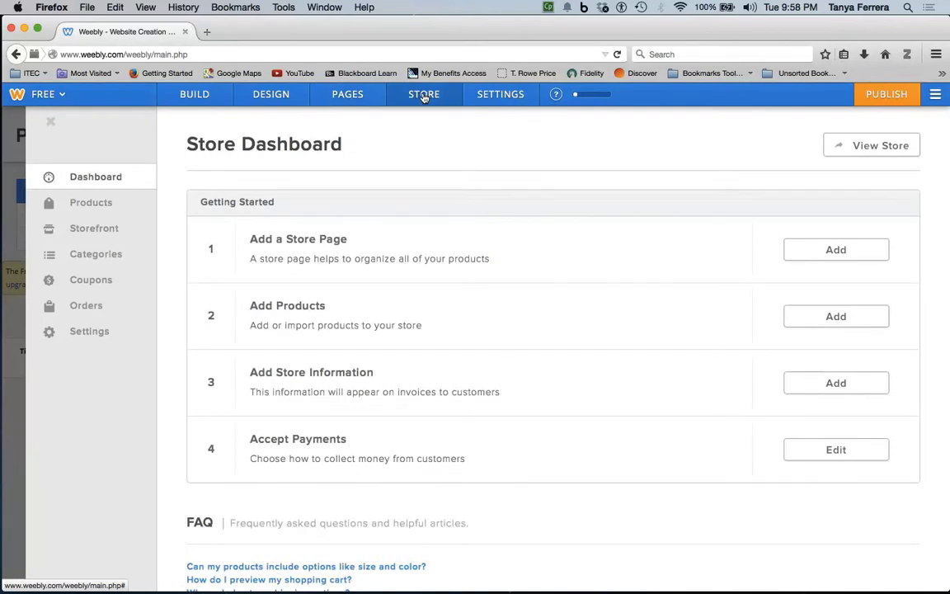
left_click(495, 95)
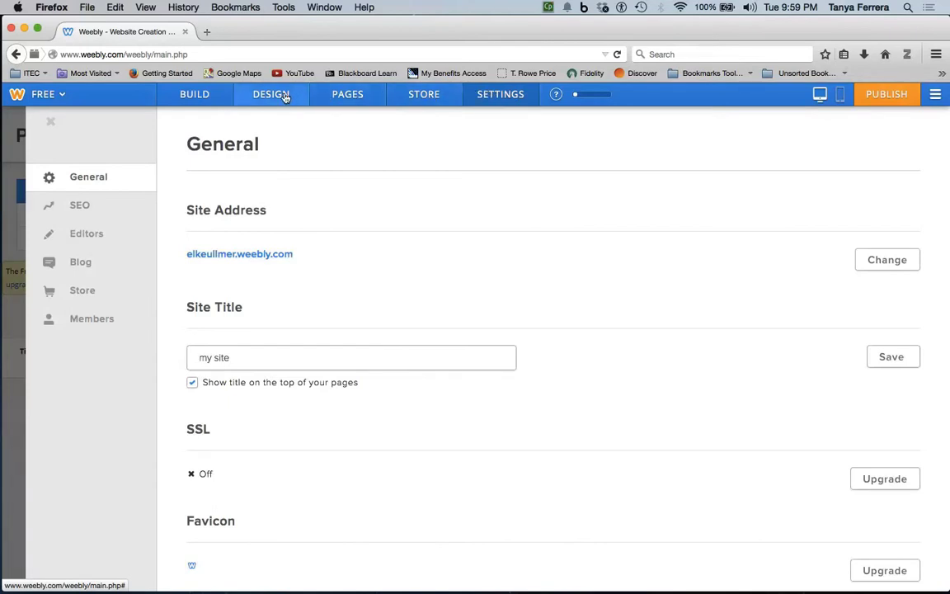
left_click(196, 95)
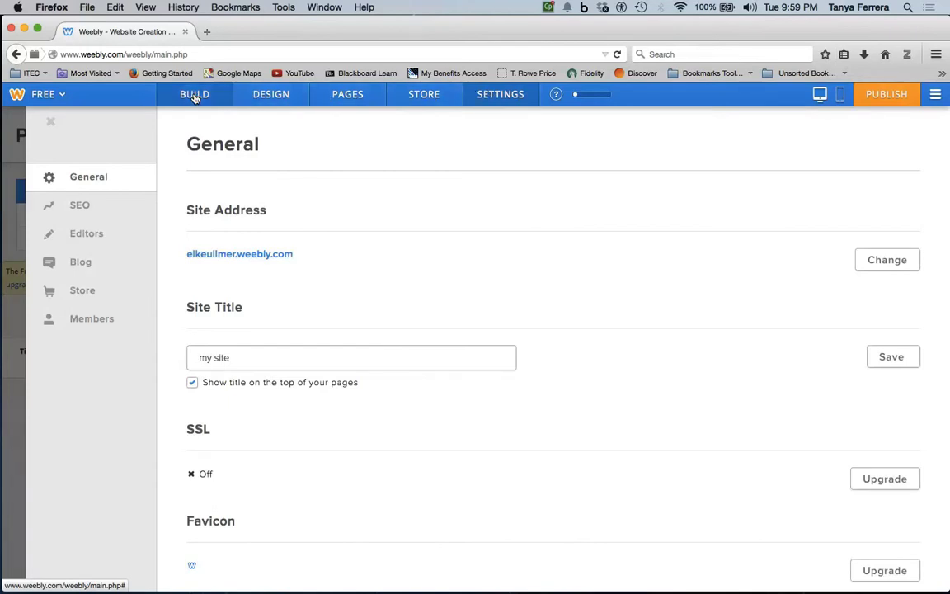
Replace the MY SITE header title with 'ELKE ULLMER'
left_click(554, 134)
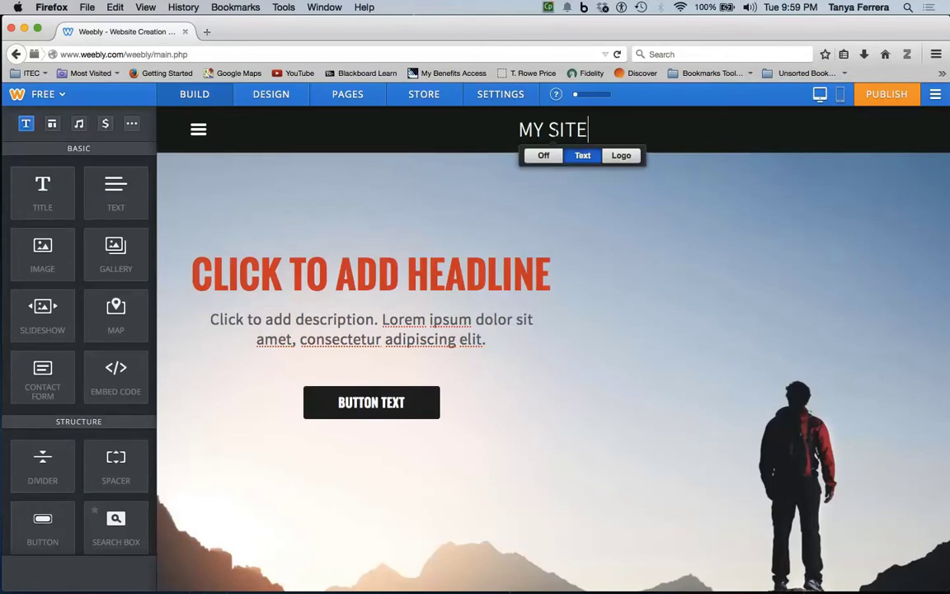
left_click_drag(589, 131, 518, 135)
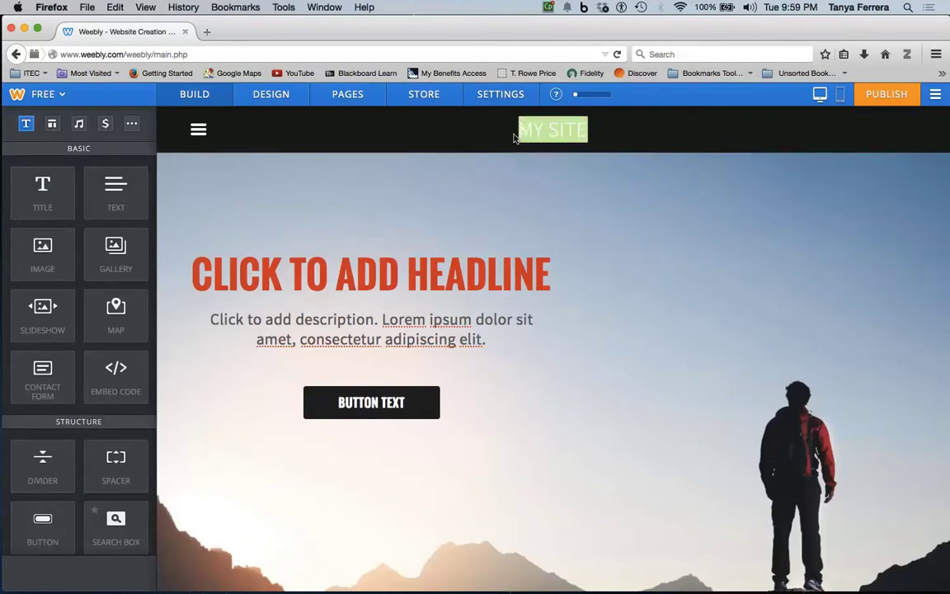
type("ELKE ULLMER")
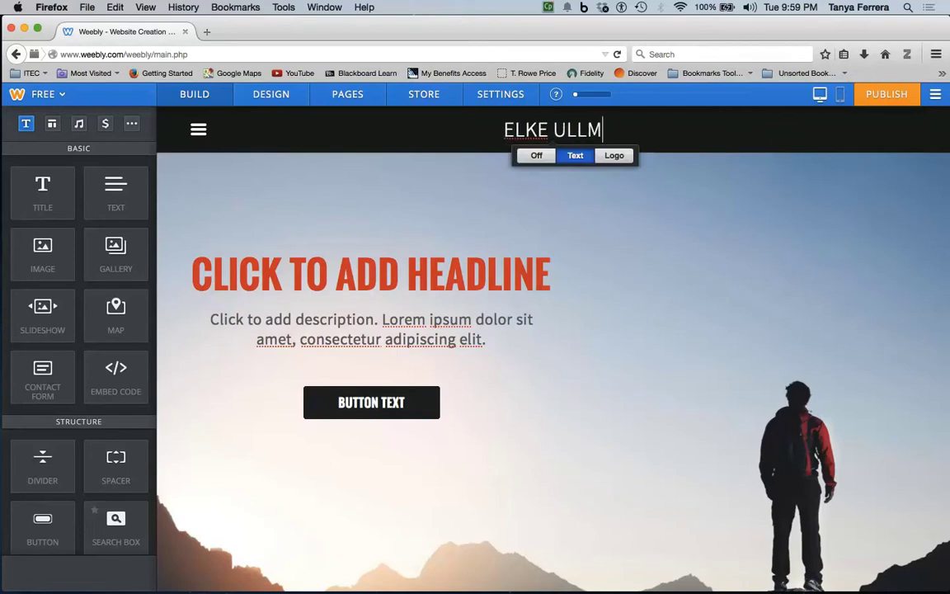
left_click(271, 94)
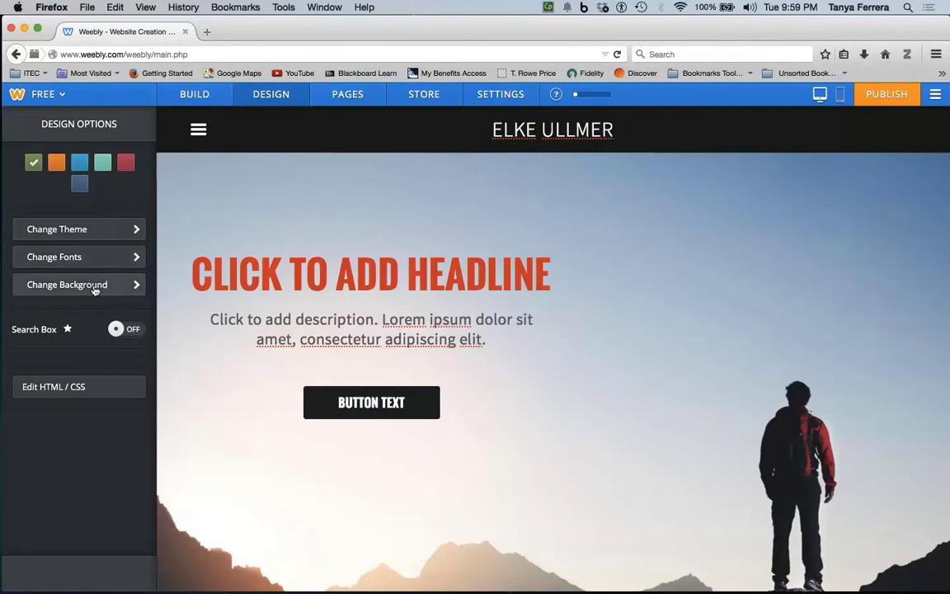
Browse the theme gallery with the style filter set to show all styles
left_click(93, 231)
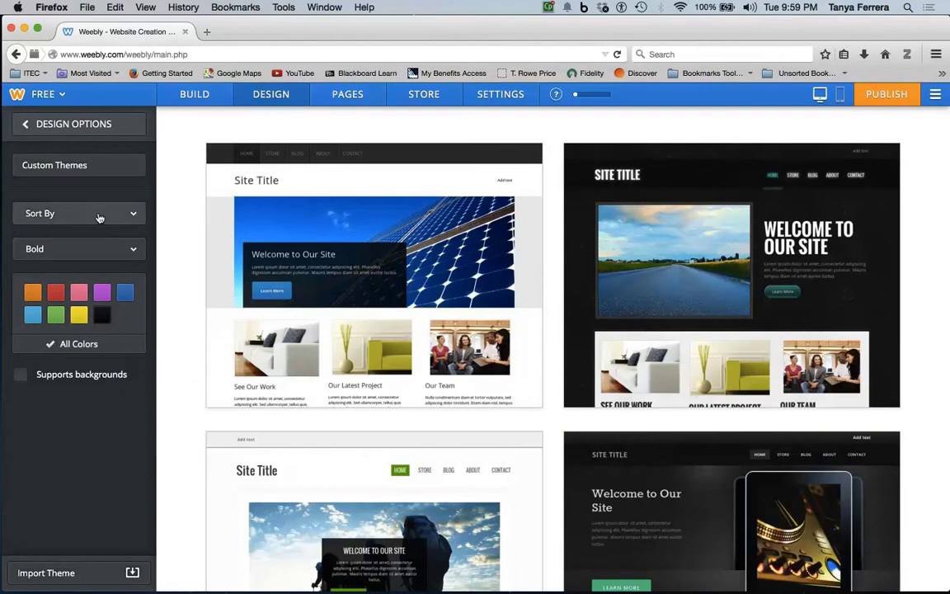
left_click(99, 216)
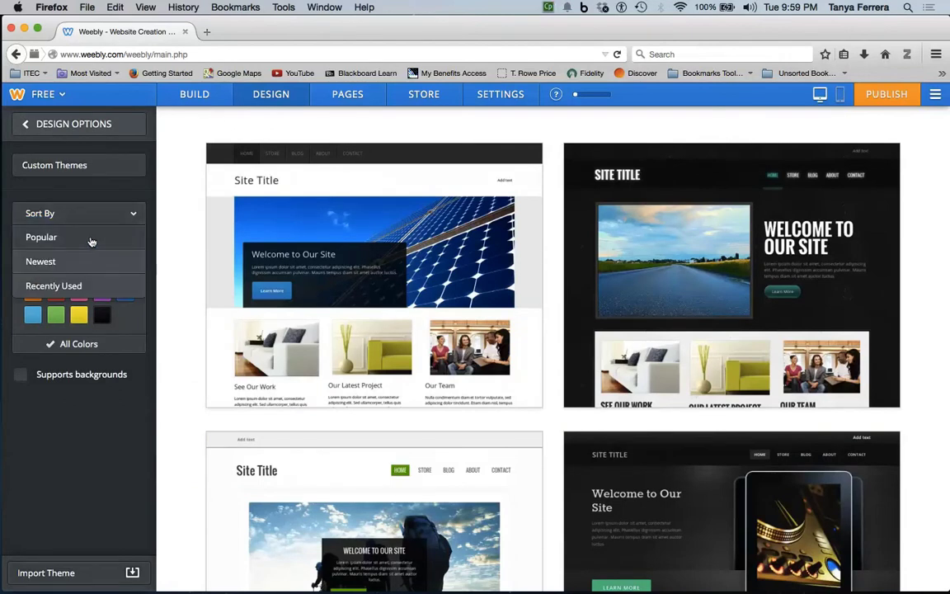
left_click(94, 239)
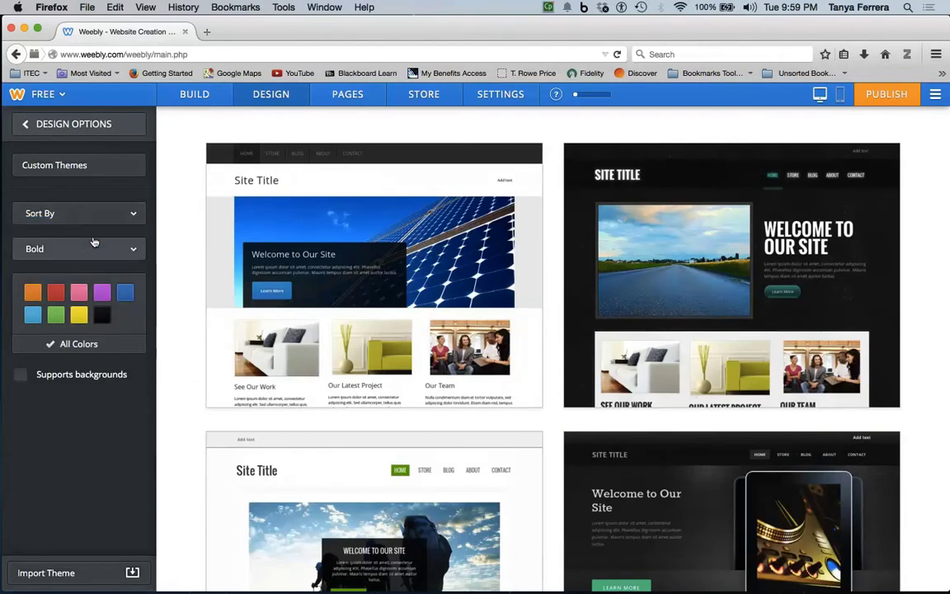
left_click(134, 256)
left_click(127, 271)
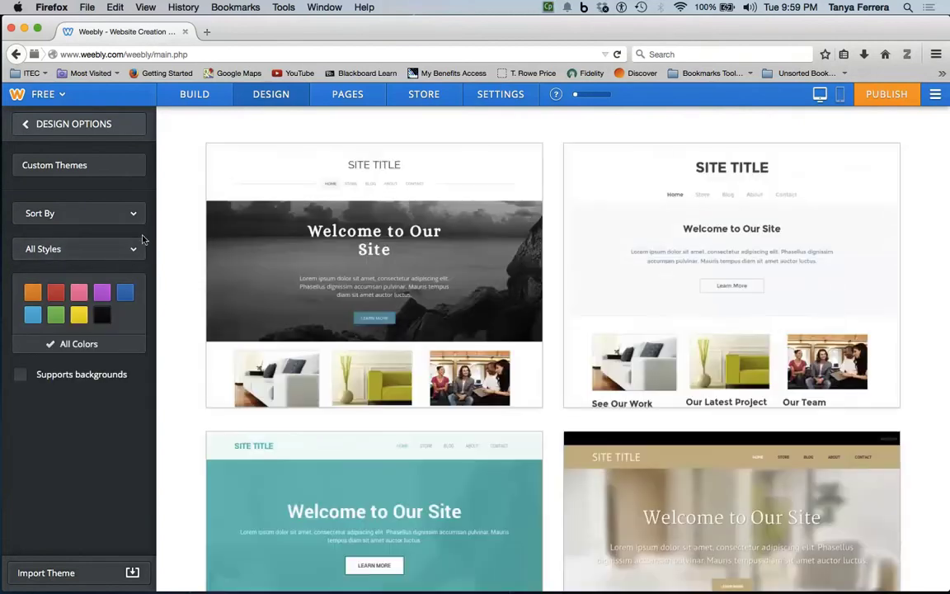
mouse_move(312, 220)
scroll(347, 248, "down", 2)
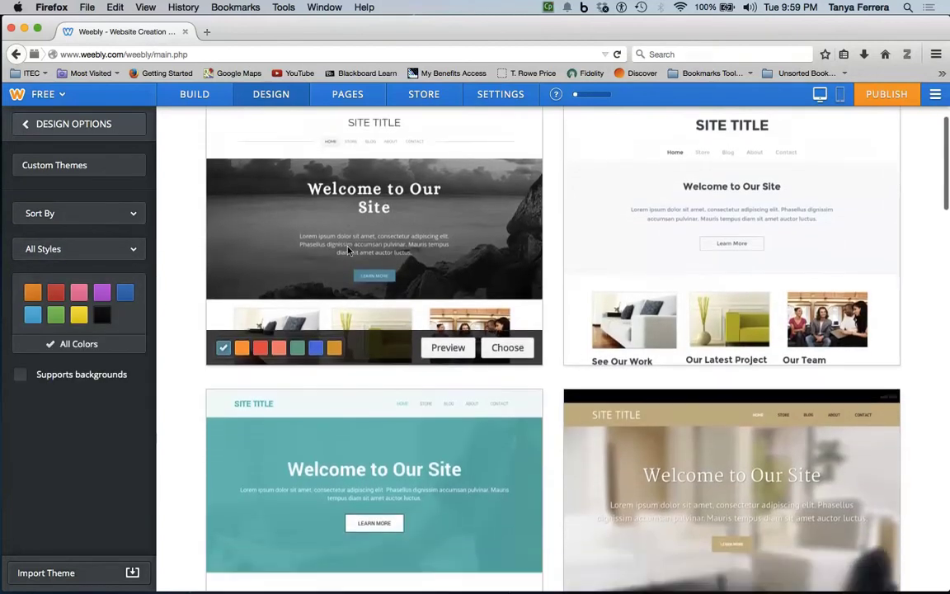
left_click(132, 251)
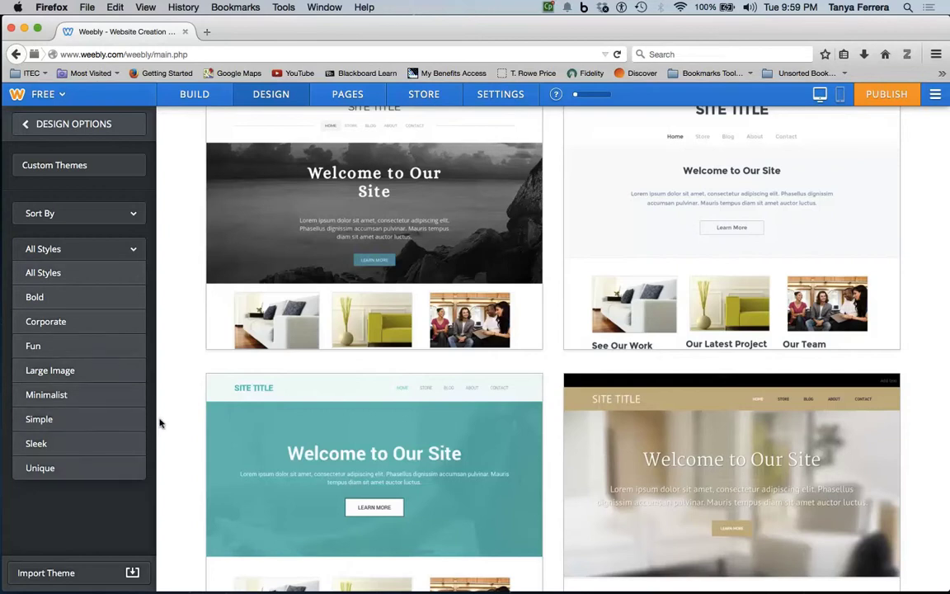
left_click(171, 386)
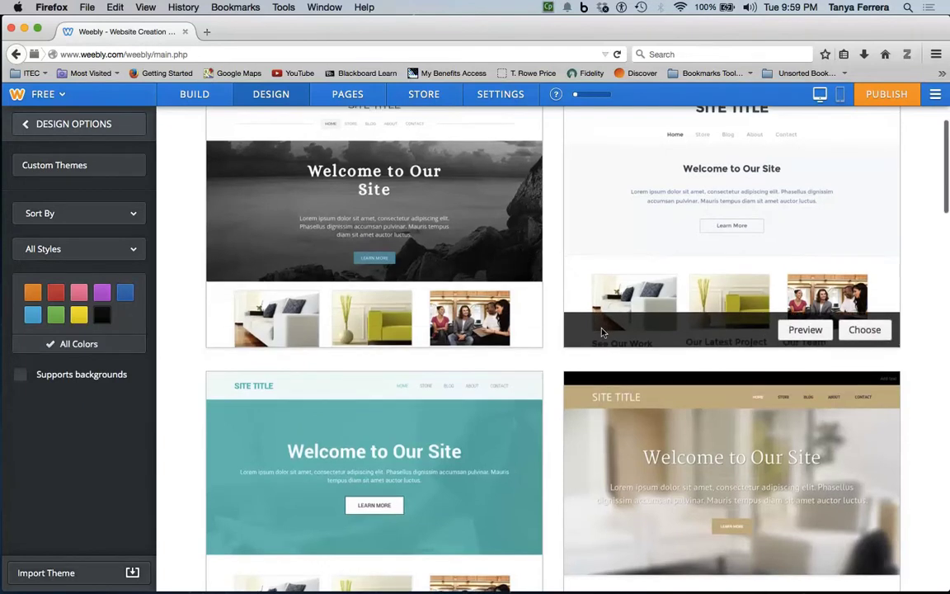
scroll(602, 331, "down", 4)
scroll(601, 334, "down", 6)
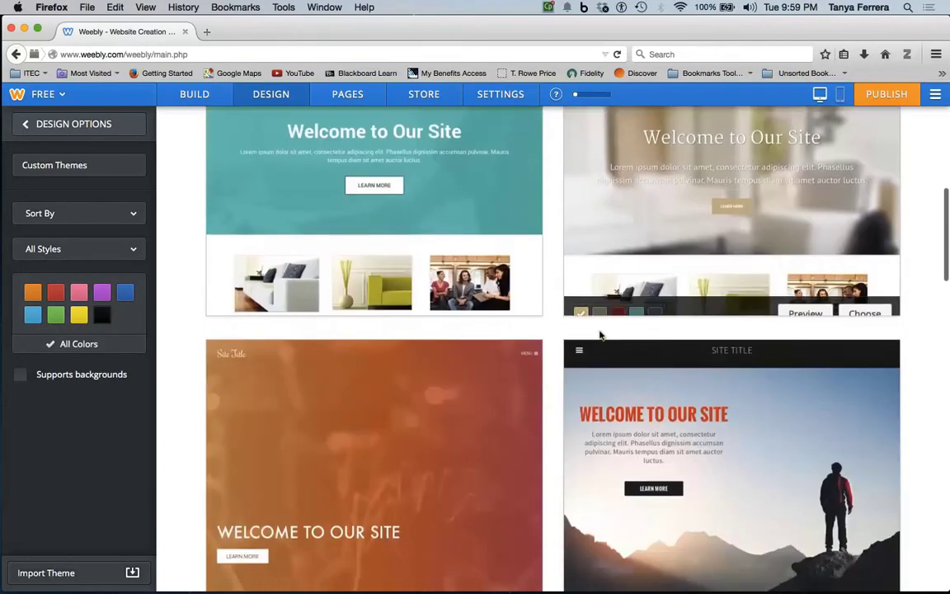
scroll(599, 333, "up", 4)
scroll(600, 334, "up", 7)
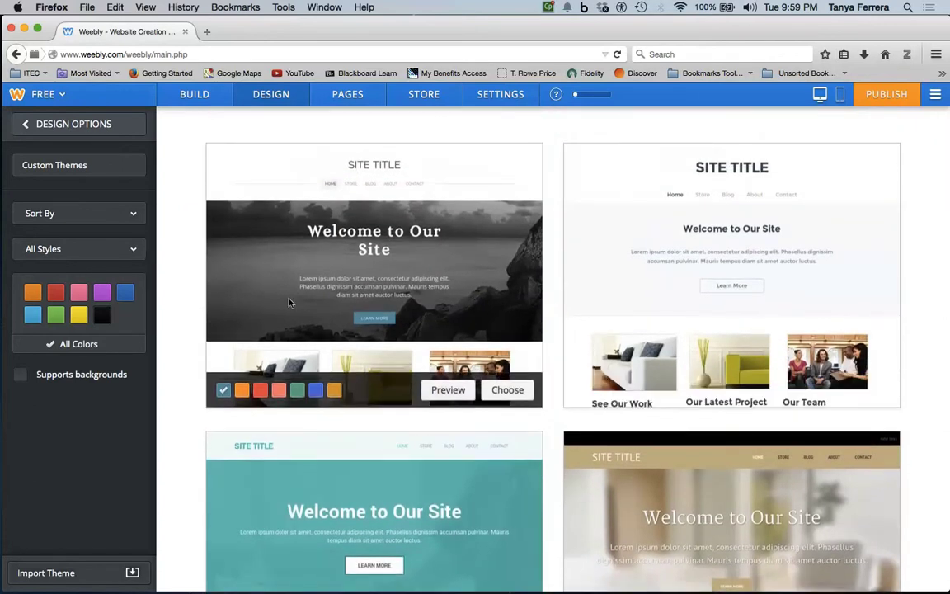
Preview orange, red, coral and green variants, then apply the seaside theme in teal
left_click(241, 390)
left_click(260, 392)
left_click(279, 392)
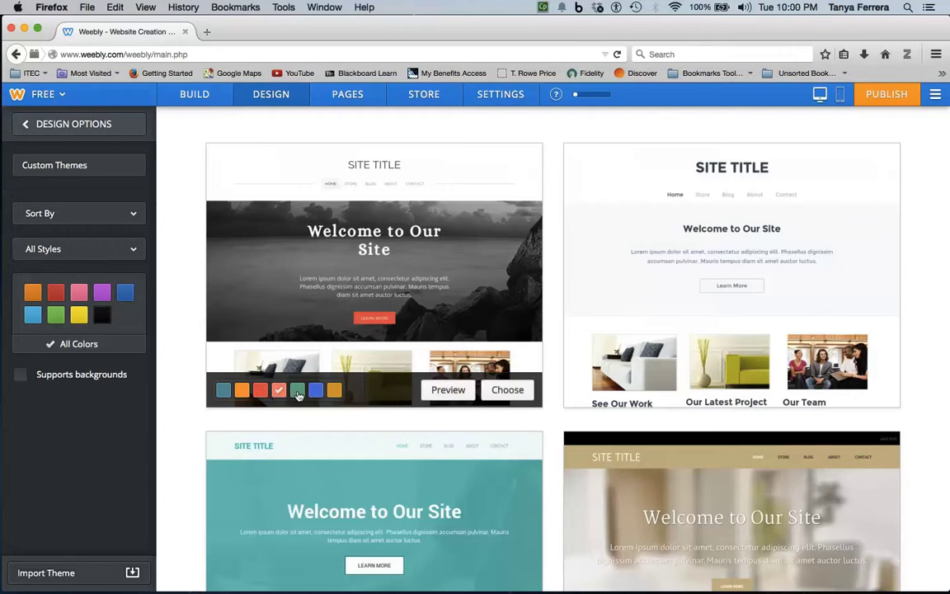
left_click(298, 393)
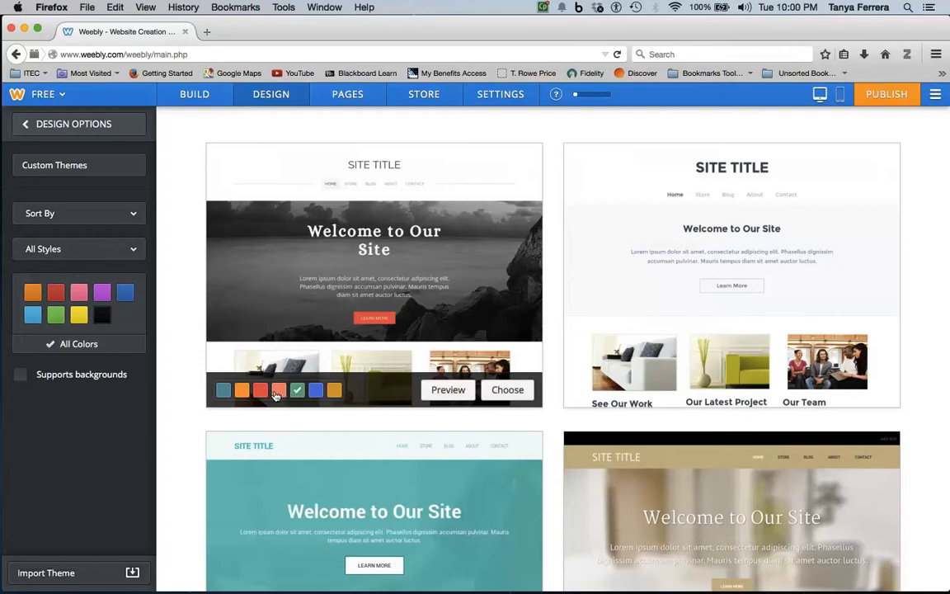
left_click(223, 390)
left_click(507, 390)
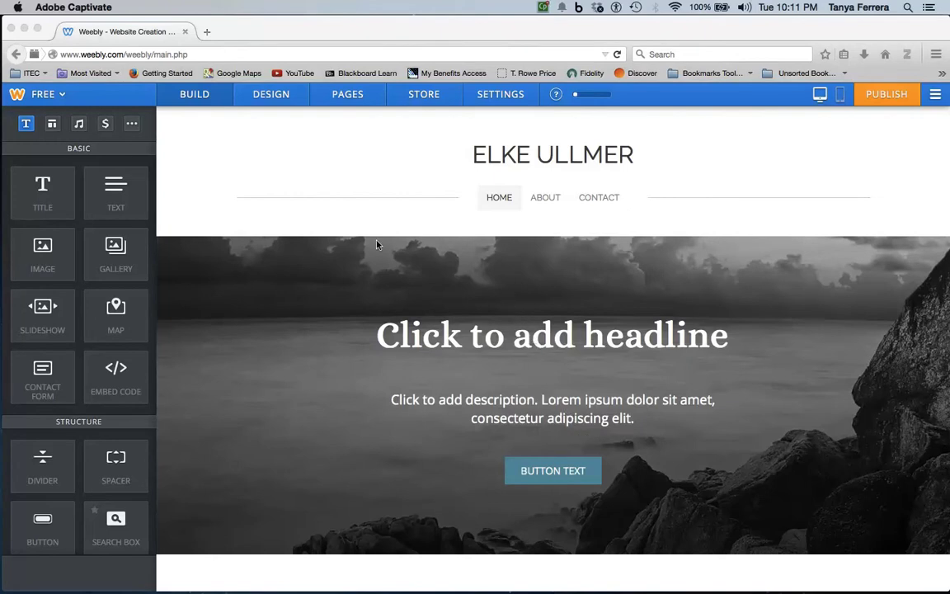
Open Change Fonts in Design Options to list the header, general and media text elements
left_click(285, 96)
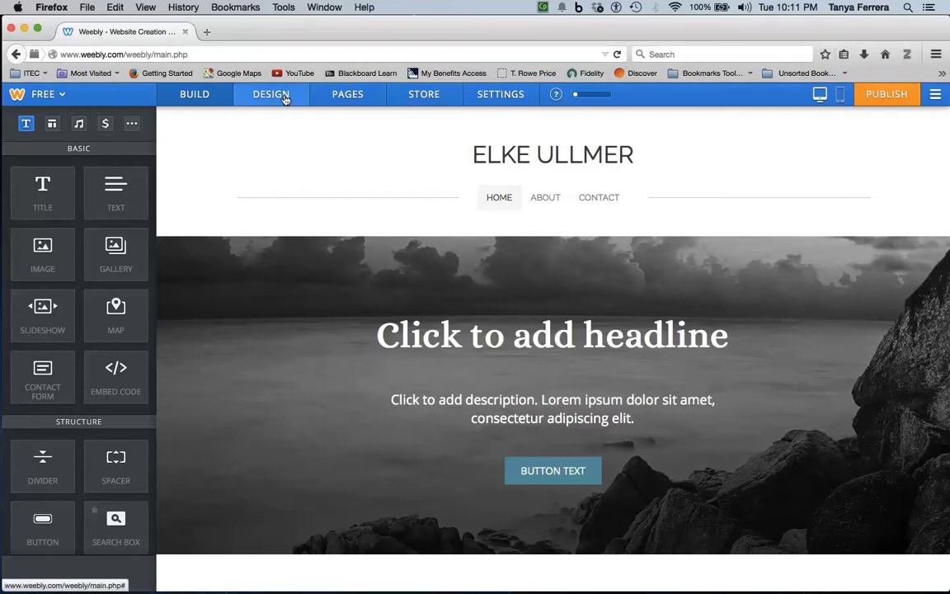
left_click(285, 96)
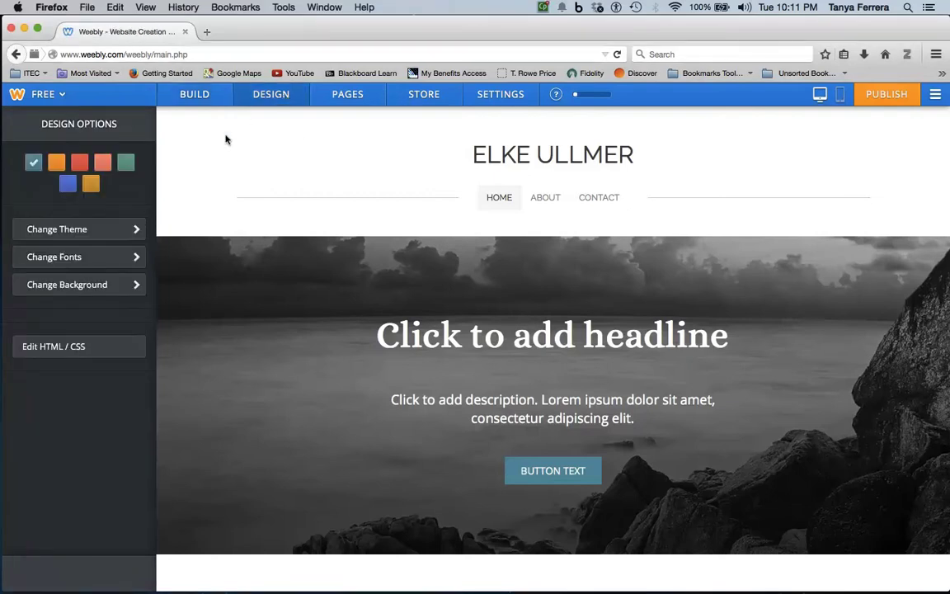
left_click(104, 258)
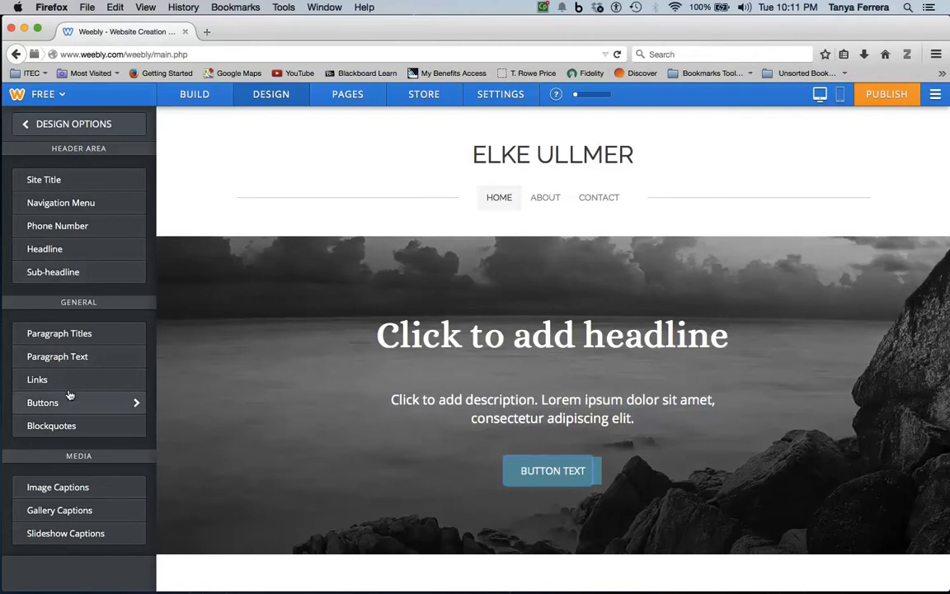
Set the site title font to Stoke
left_click(89, 187)
left_click(89, 187)
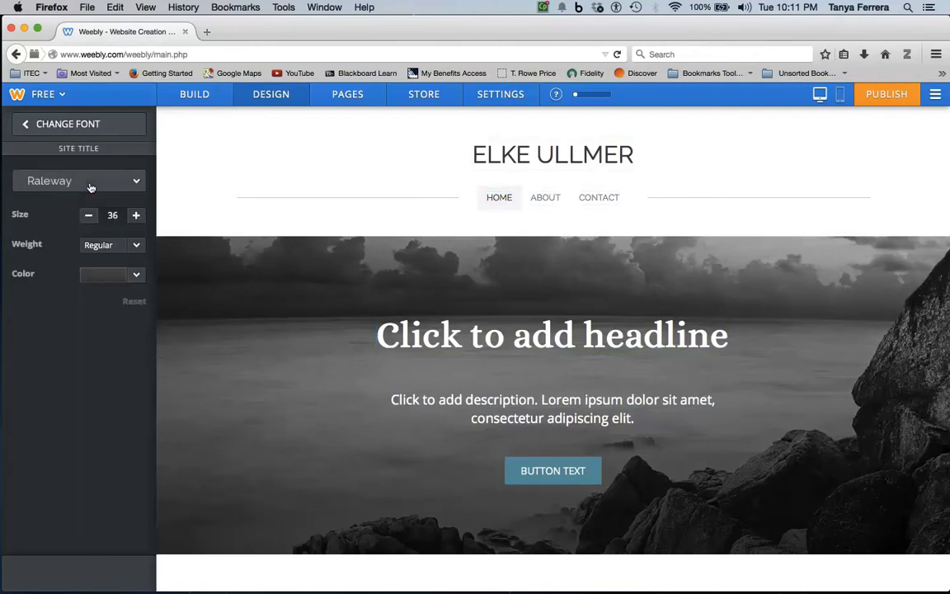
left_click(138, 182)
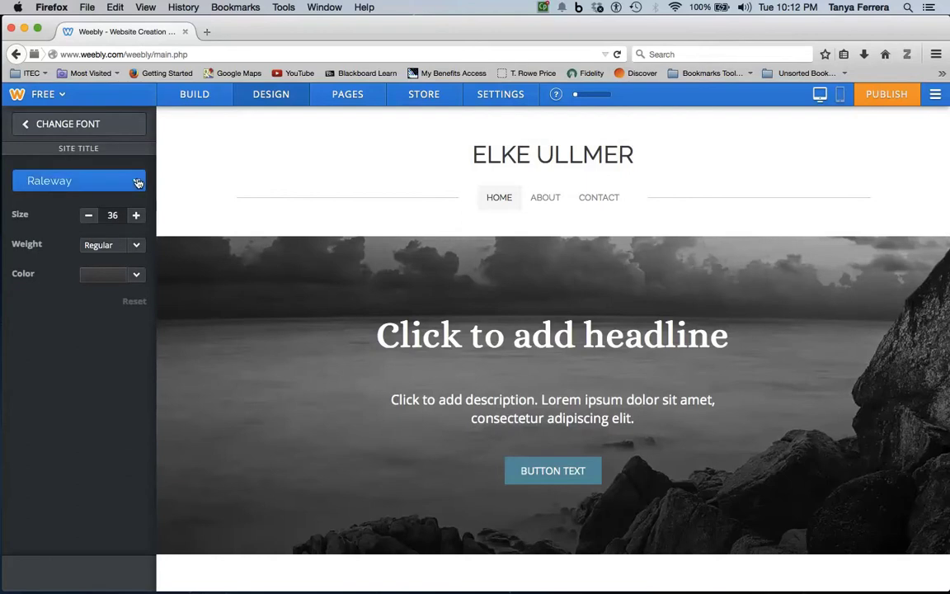
scroll(123, 271, "down", 1)
scroll(116, 288, "down", 4)
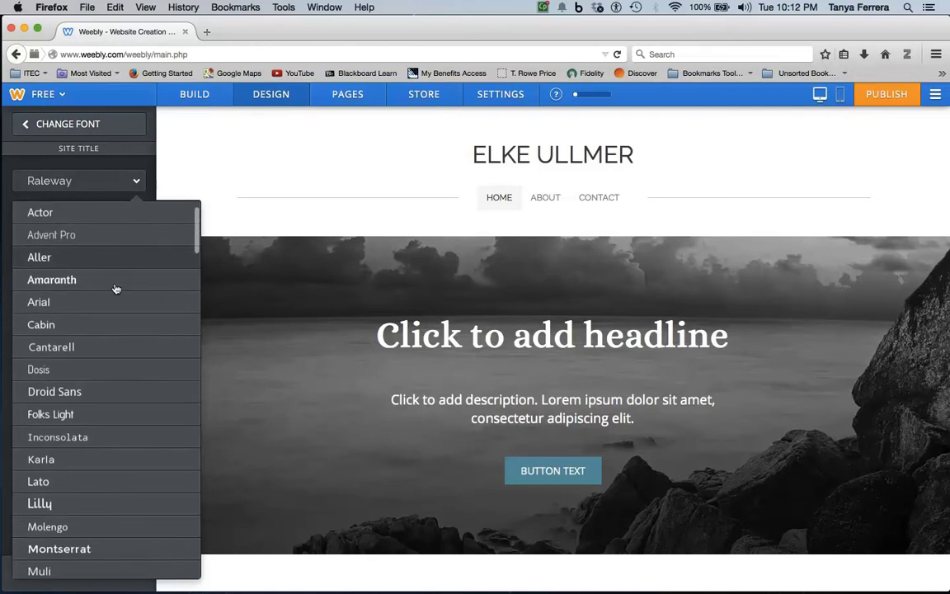
scroll(116, 288, "down", 2)
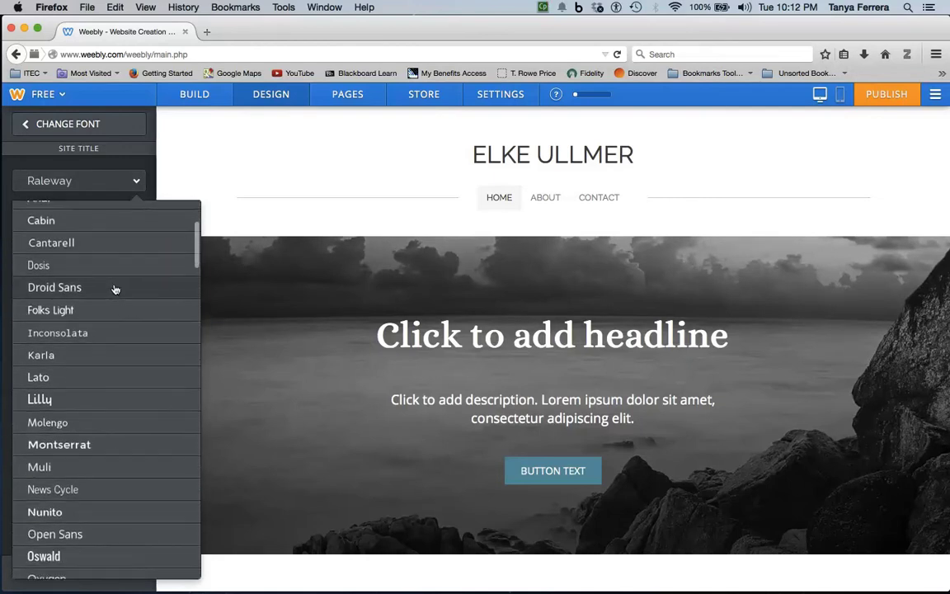
scroll(115, 290, "down", 3)
scroll(113, 294, "down", 2)
scroll(111, 296, "down", 1)
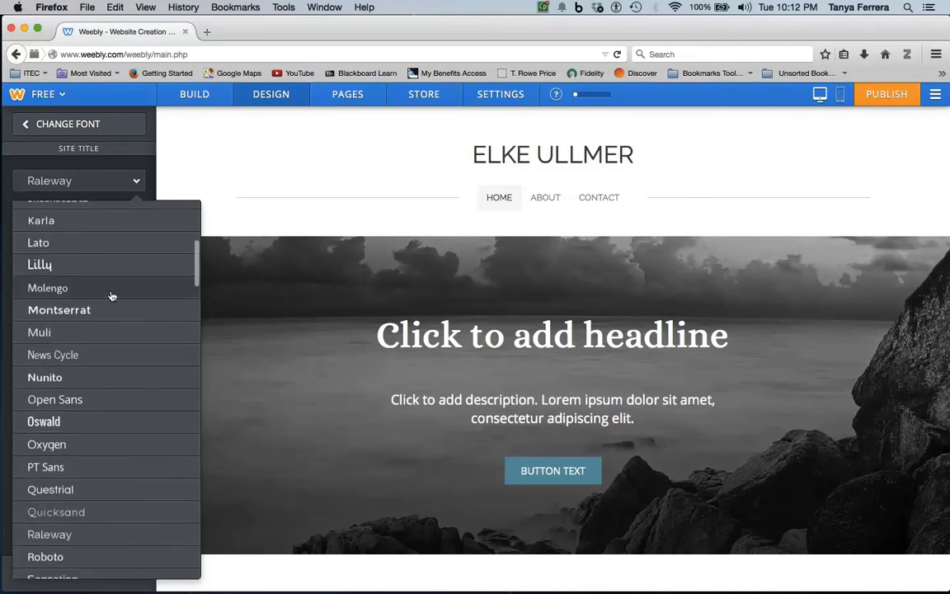
scroll(107, 297, "down", 3)
scroll(105, 298, "down", 3)
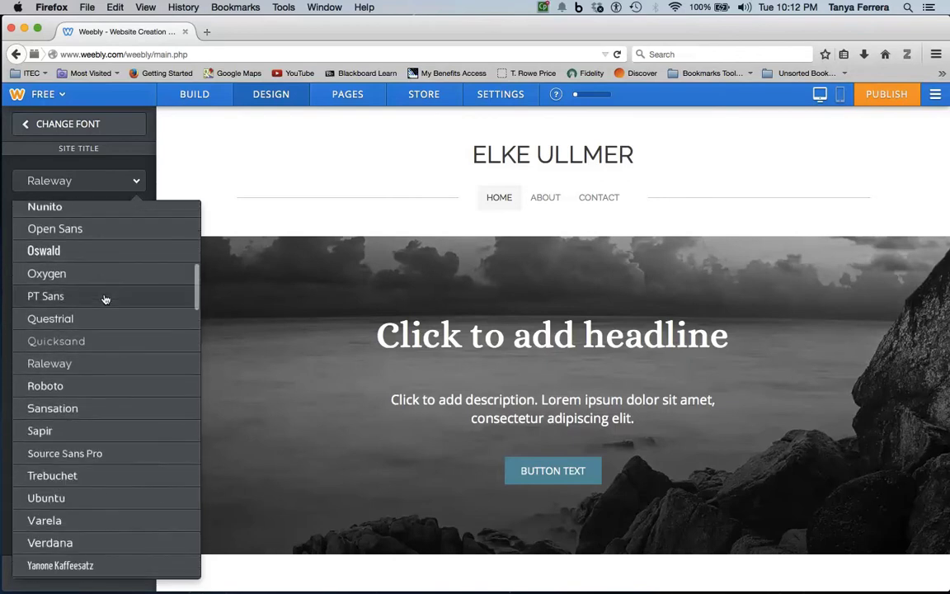
scroll(105, 301, "down", 3)
scroll(104, 300, "down", 7)
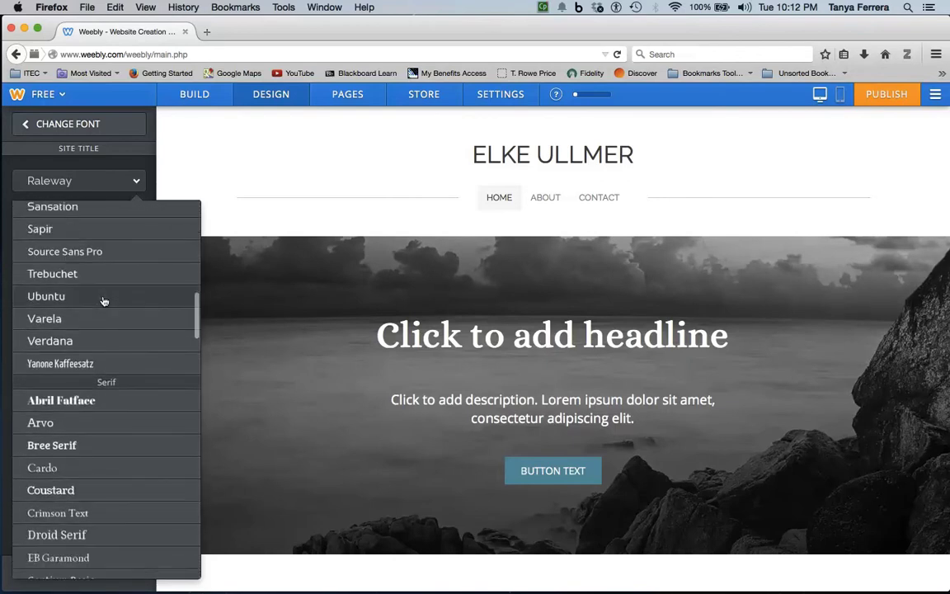
scroll(103, 301, "down", 10)
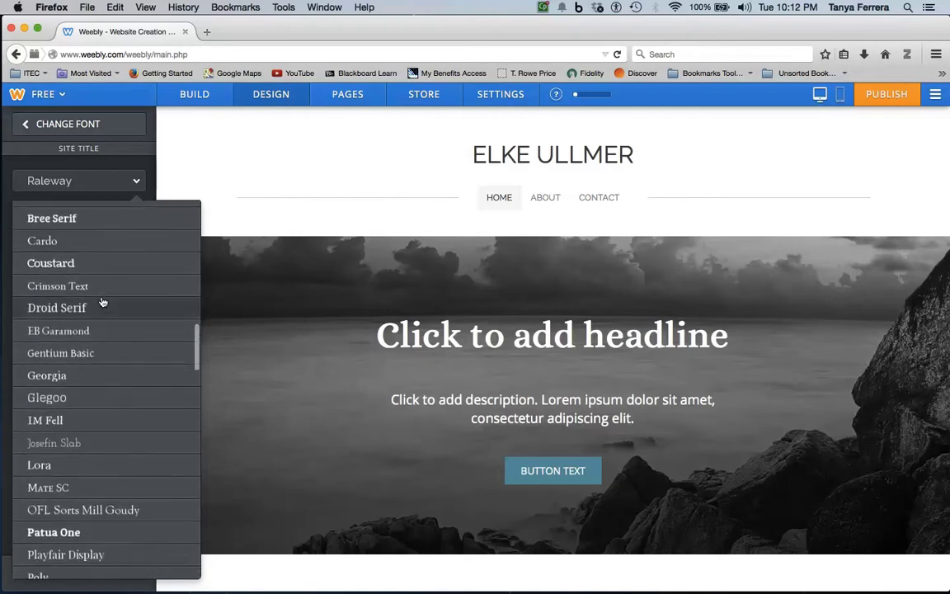
scroll(103, 301, "up", 3)
scroll(102, 303, "down", 3)
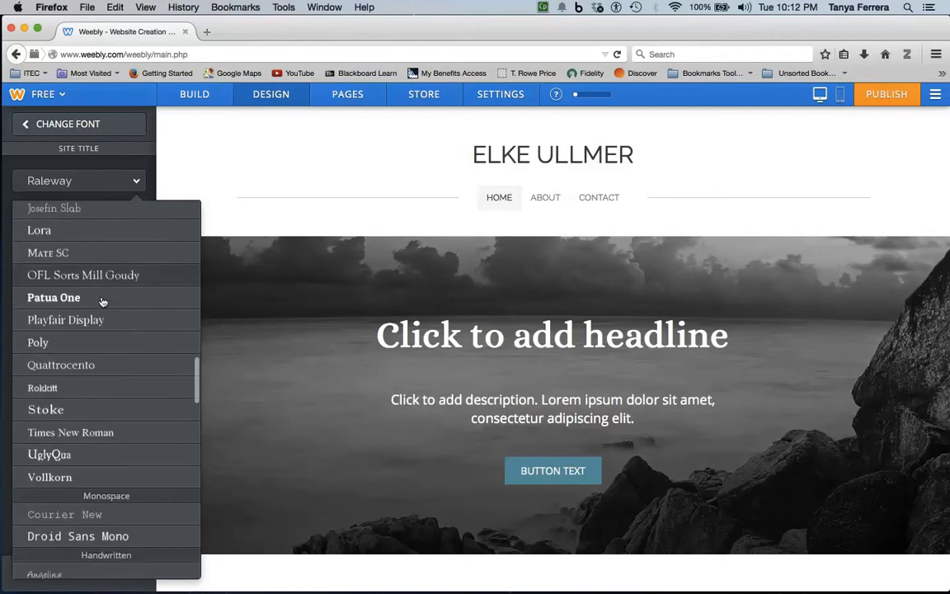
left_click(66, 398)
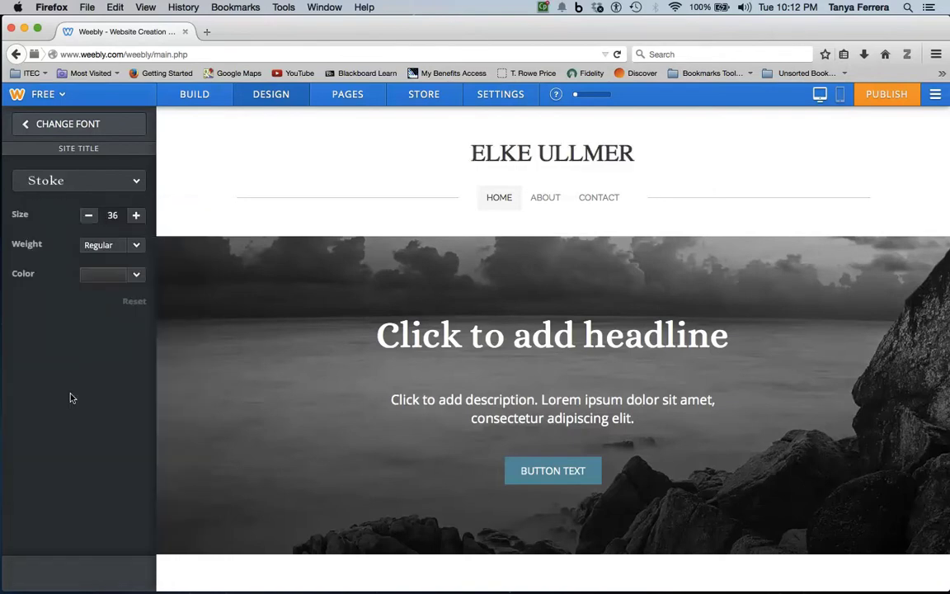
Increase the site title size to 39 and set its weight to Light
left_click(136, 216)
left_click(136, 216)
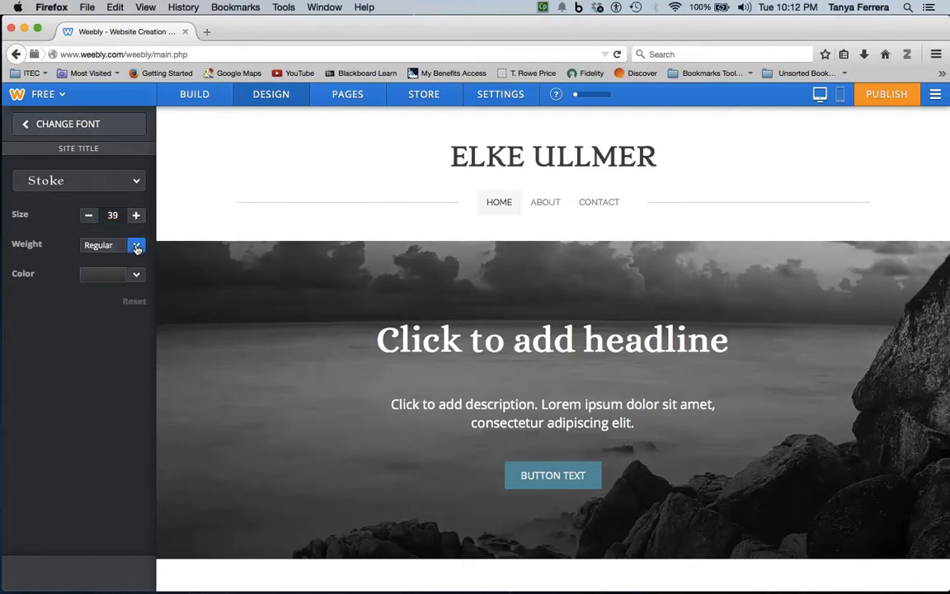
left_click(136, 245)
left_click(123, 281)
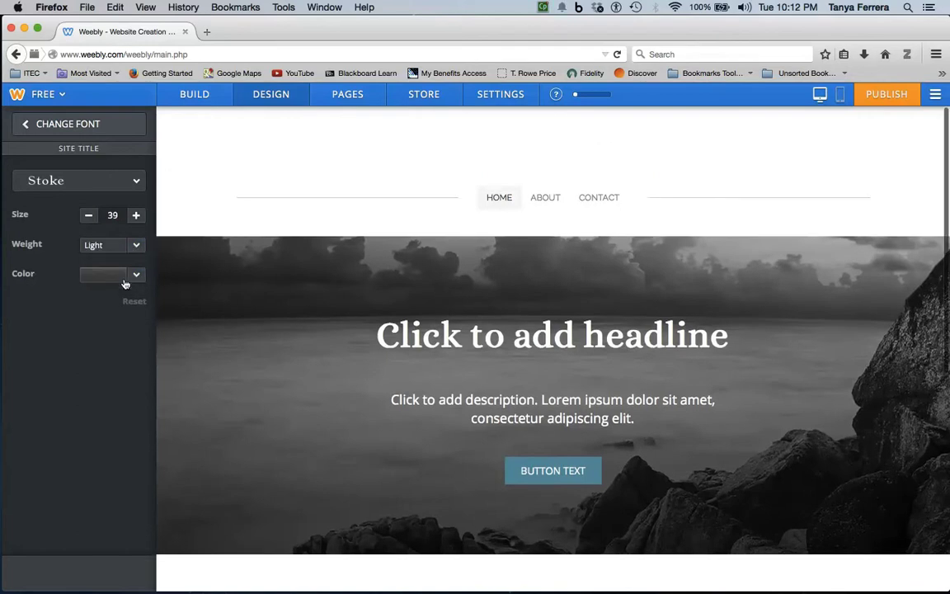
Colour the site title dark red #9e0909 and copy the hex code
left_click(137, 275)
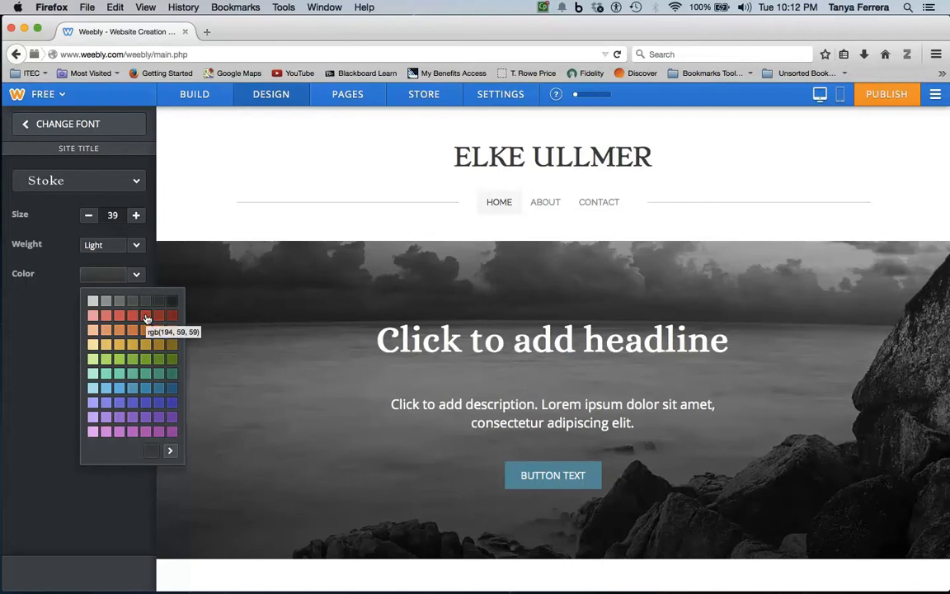
left_click(146, 318)
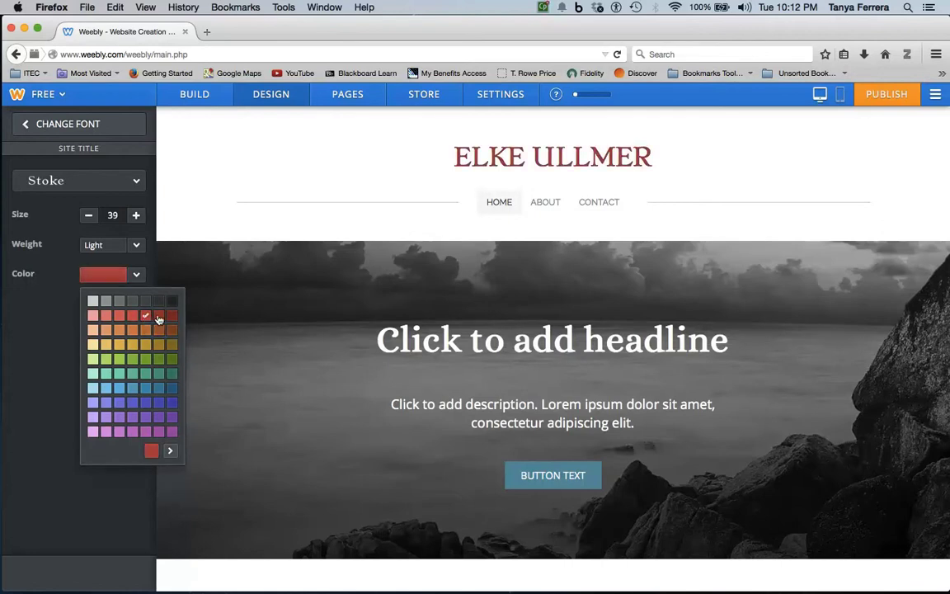
left_click(159, 316)
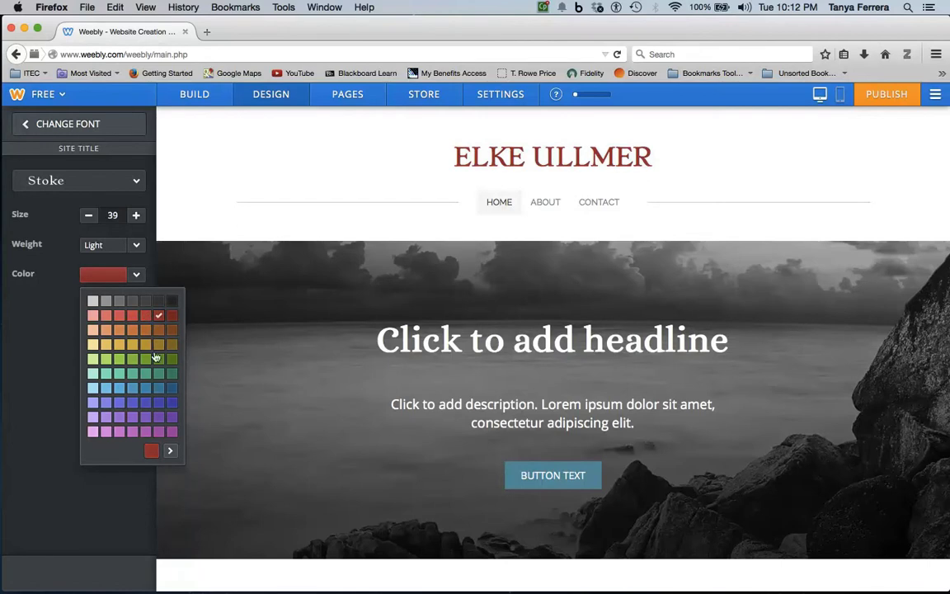
left_click(171, 452)
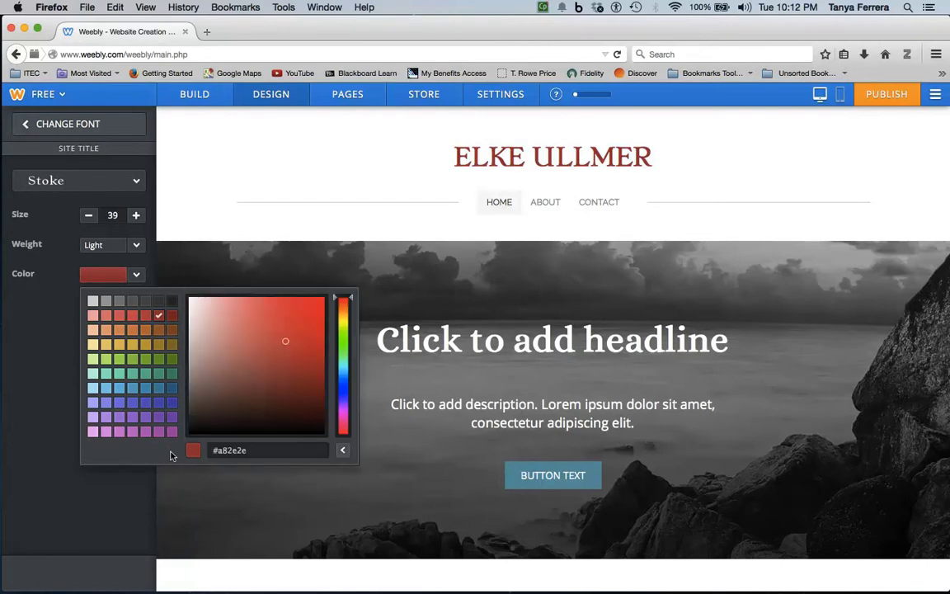
mouse_move(285, 344)
left_mouse_down()
mouse_move(307, 364)
mouse_move(317, 352)
left_mouse_up()
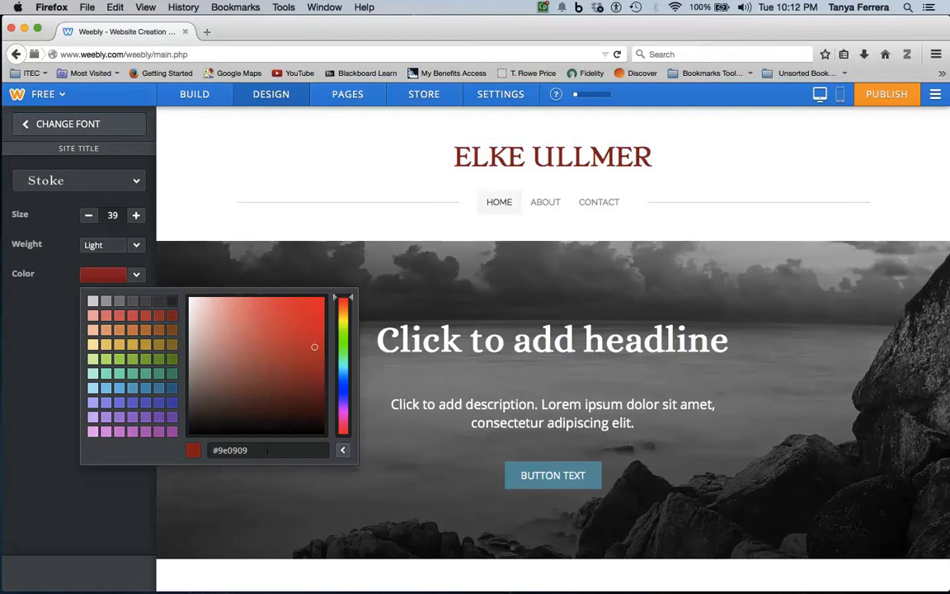
left_click_drag(267, 450, 212, 450)
right_click(225, 451)
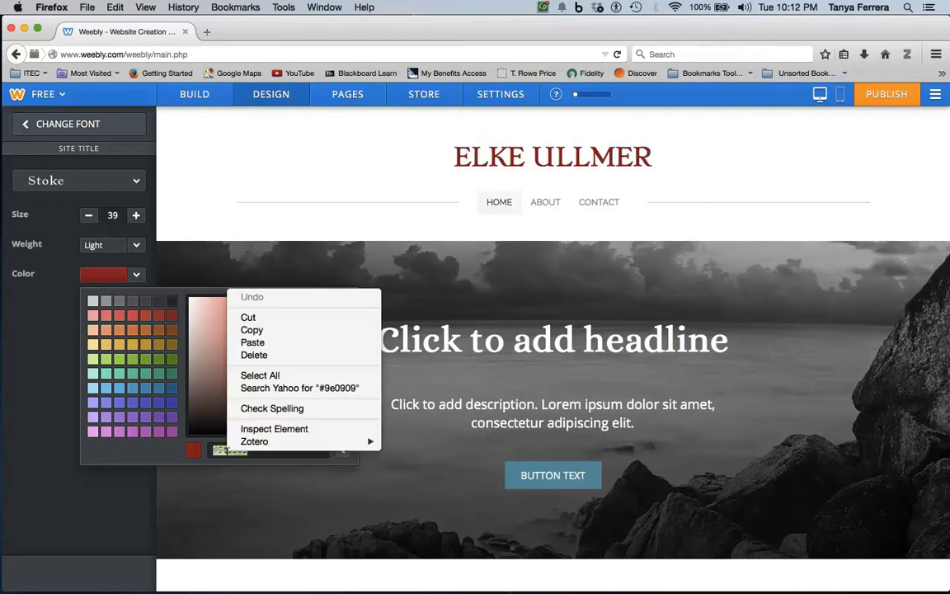
left_click(258, 332)
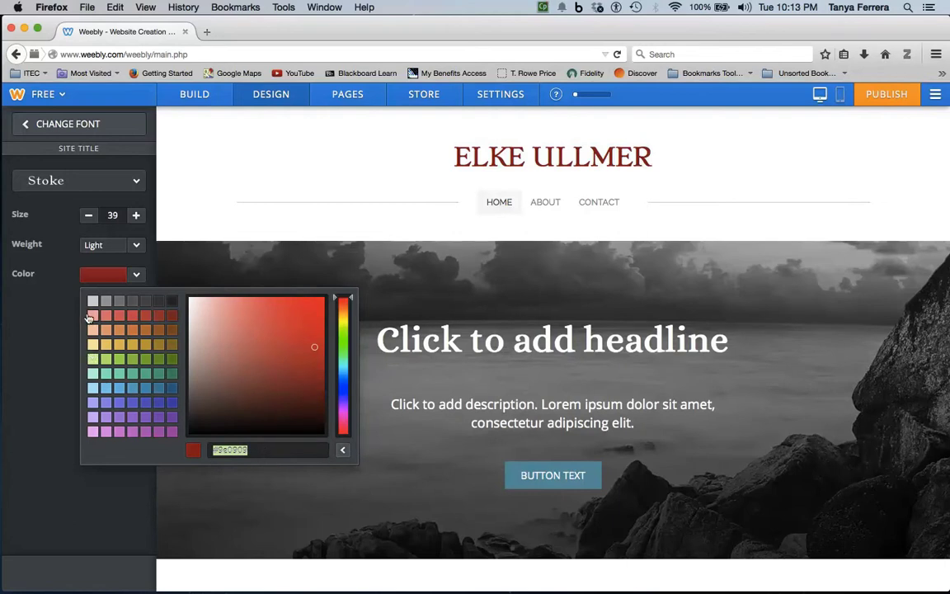
left_click(112, 128)
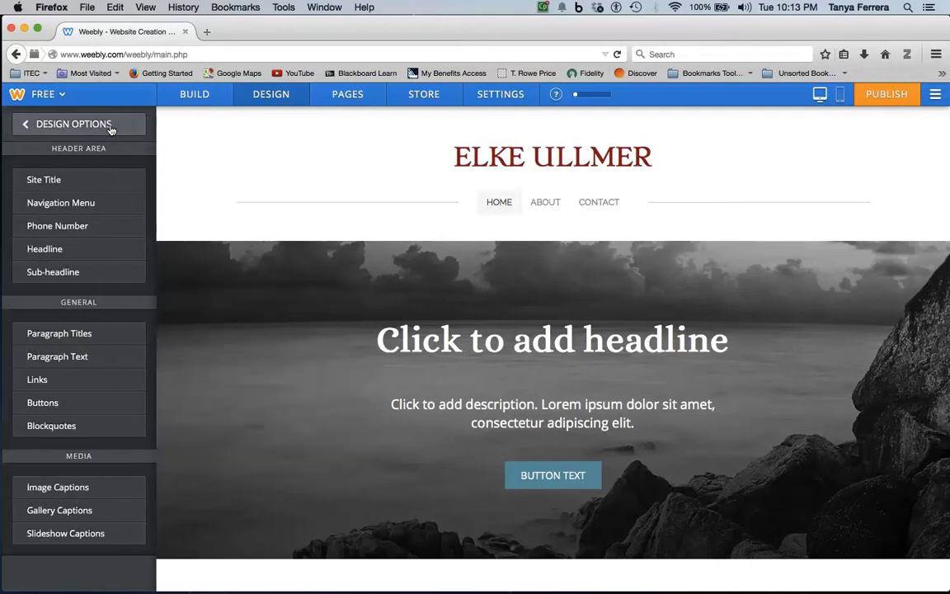
Check the navigation menu font (Raleway 13 Regular) and return to Design Options
left_click(84, 208)
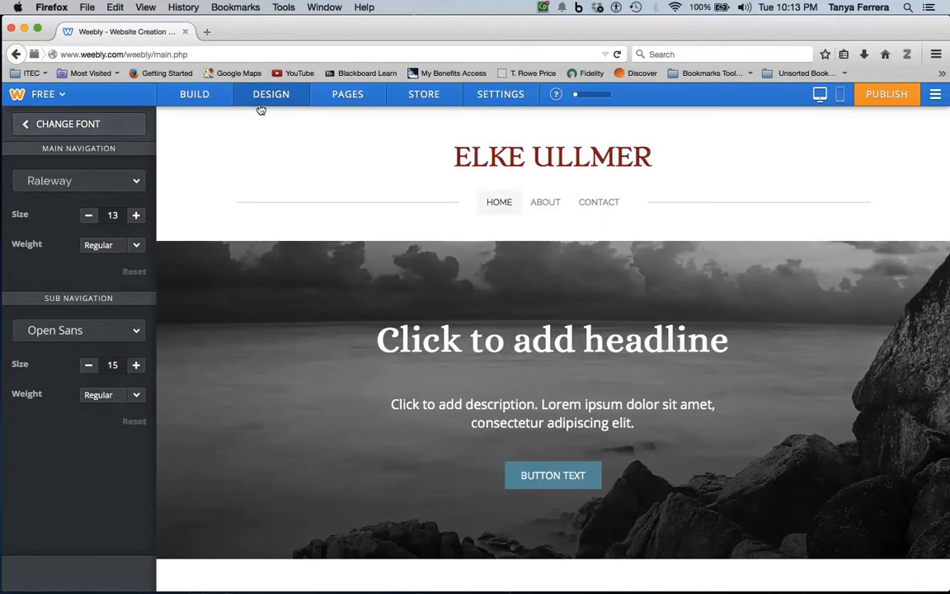
left_click(123, 125)
left_click(121, 123)
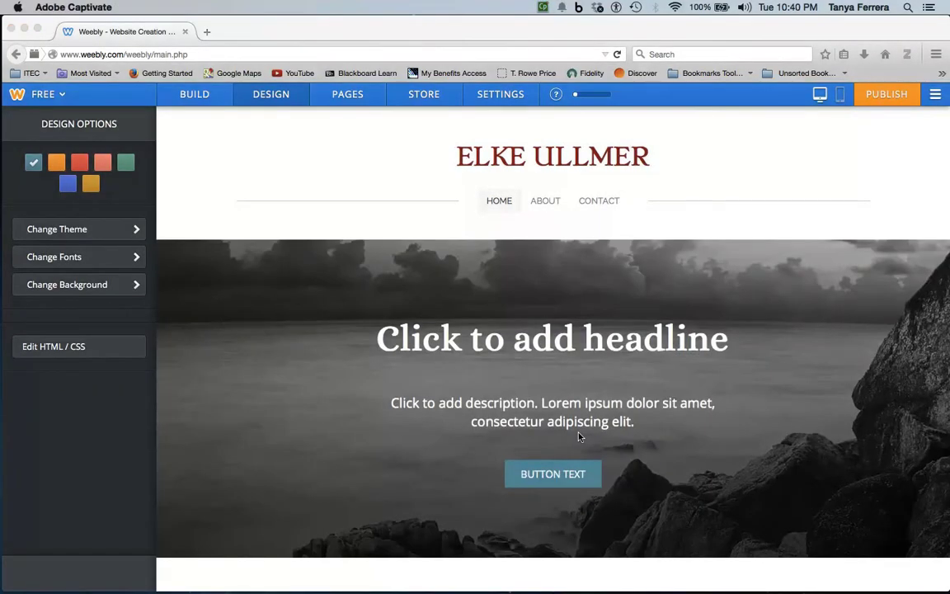
Upload IMG_3534 copy 2.JPG, the wing painting, as the header background image
left_click(131, 284)
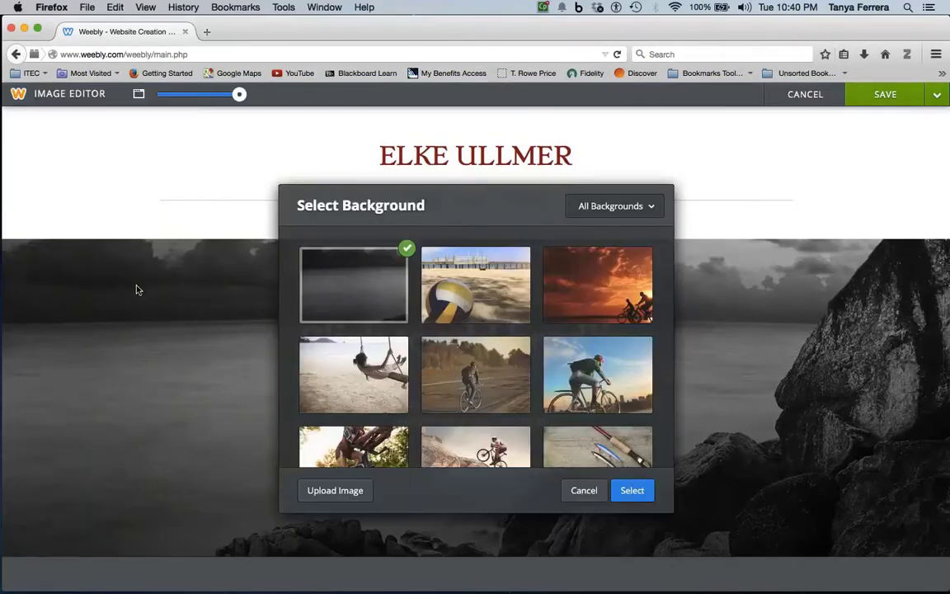
scroll(435, 387, "down", 3)
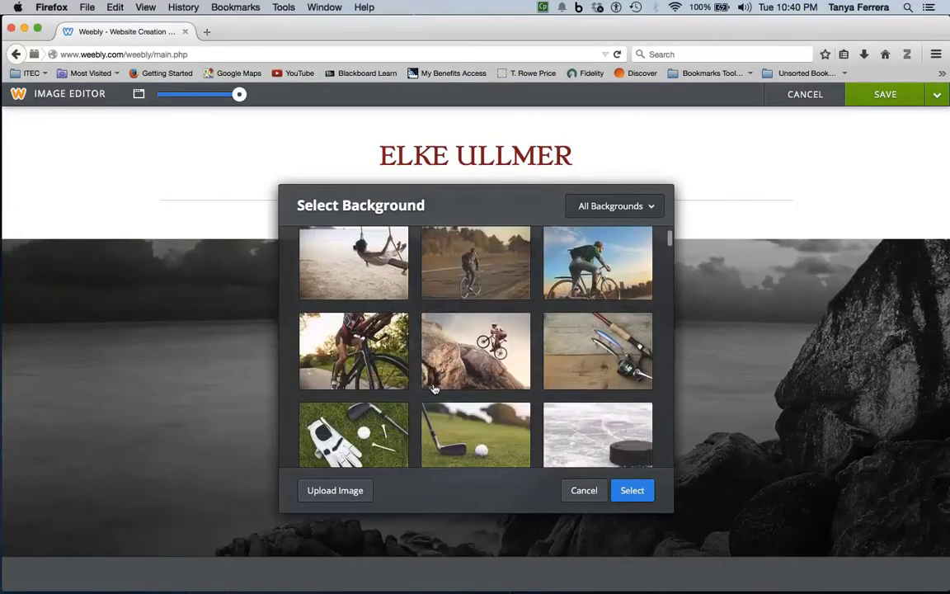
scroll(435, 387, "down", 5)
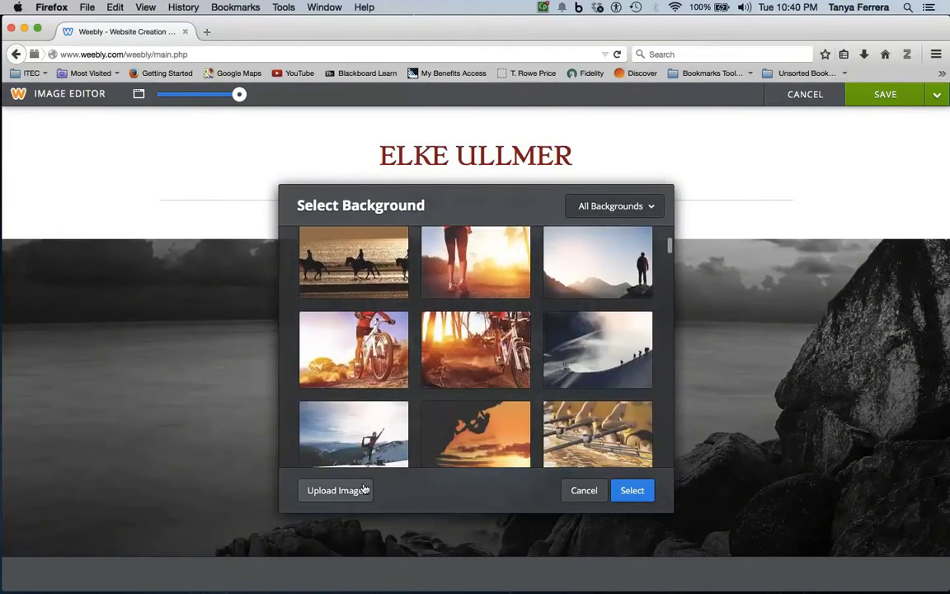
left_click(357, 491)
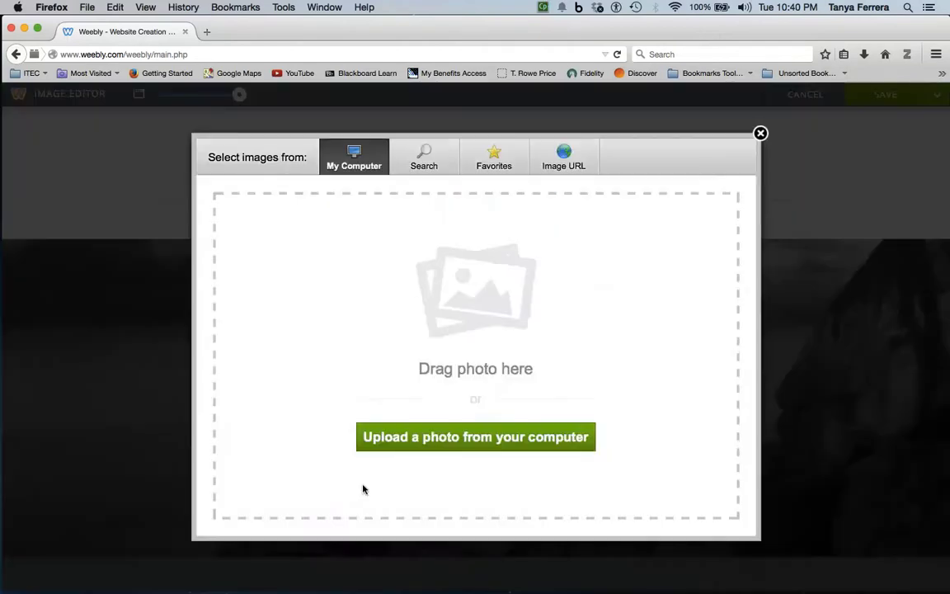
left_click(441, 437)
left_click(544, 309)
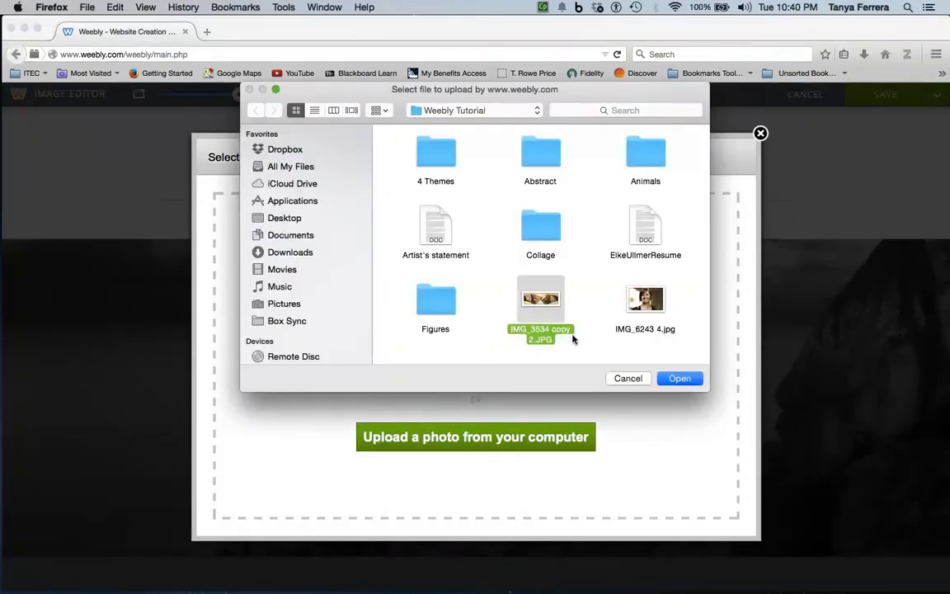
left_click(673, 379)
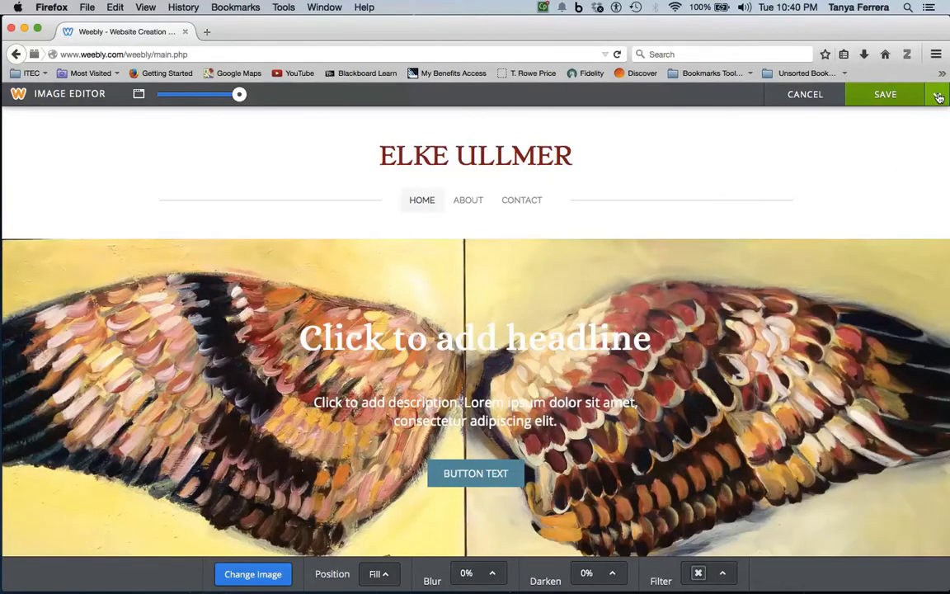
Save the wing painting background to all pages, overwriting their existing backgrounds
left_click(939, 98)
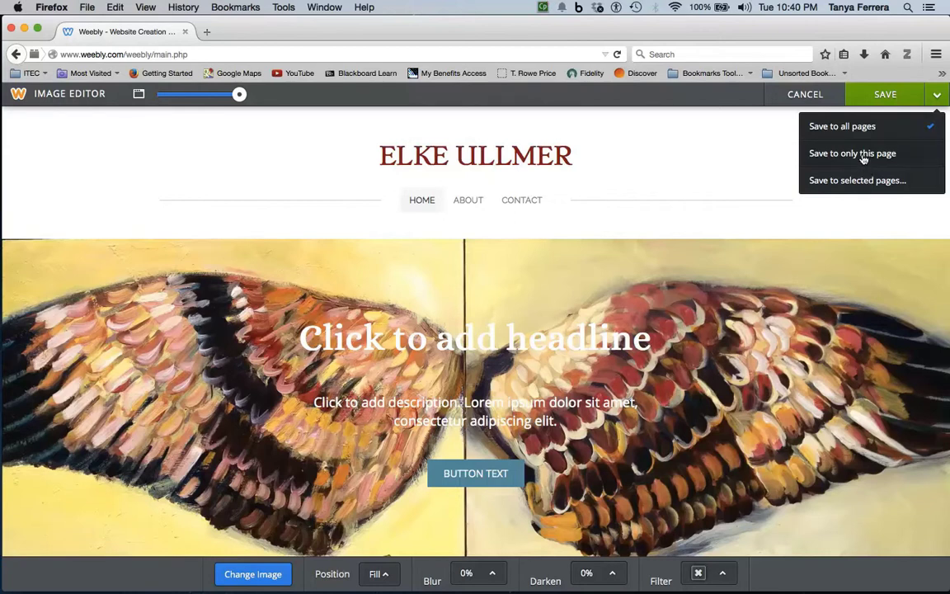
left_click(863, 128)
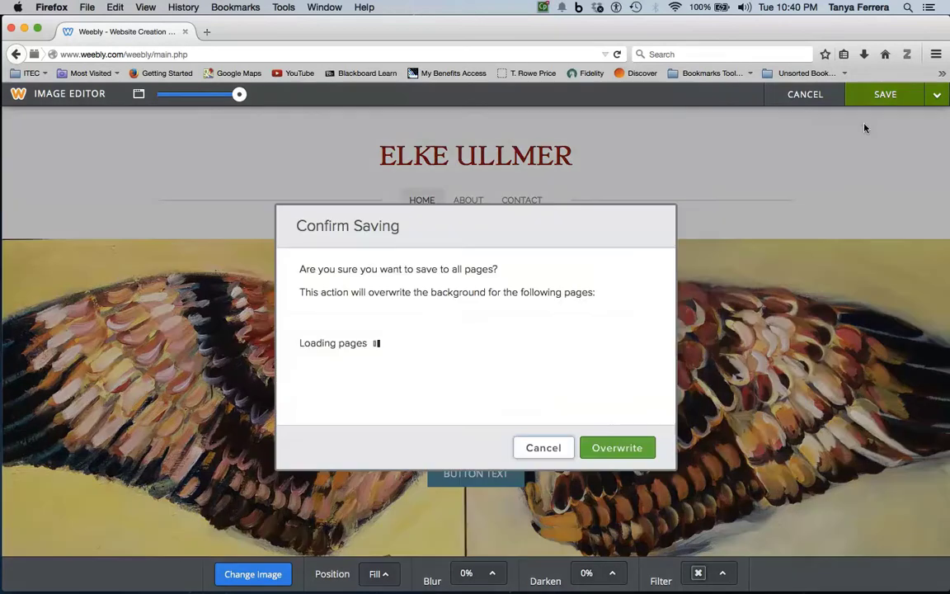
left_click(629, 447)
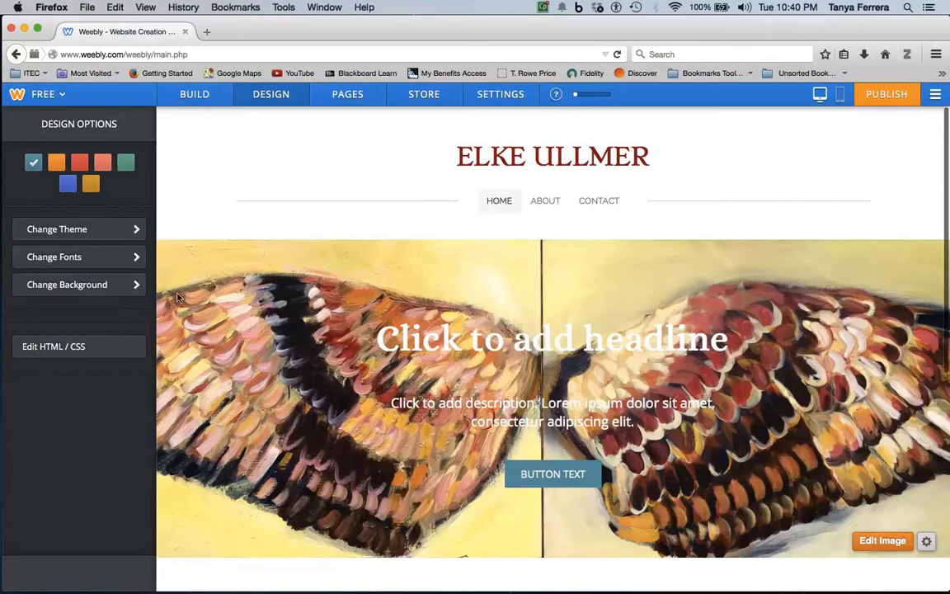
Leave the font settings, return to Design Options, and open the wing painting header image in the editor
left_click(133, 260)
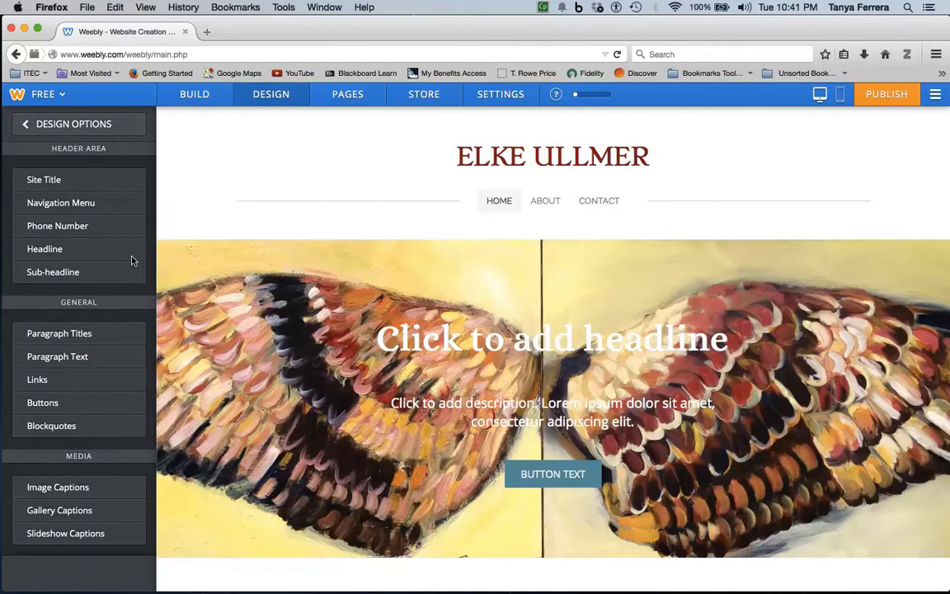
left_click(101, 124)
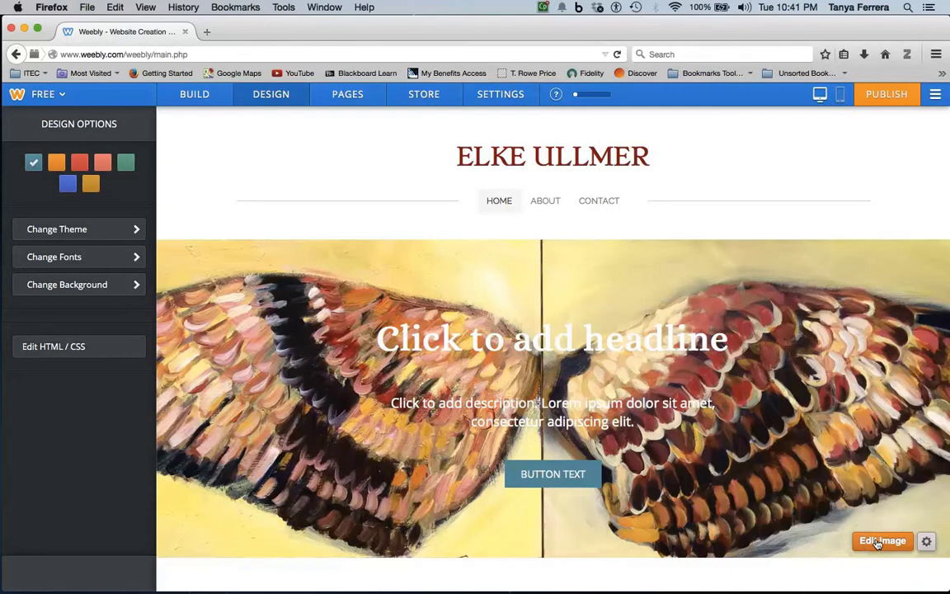
scroll(878, 541, "down", 5)
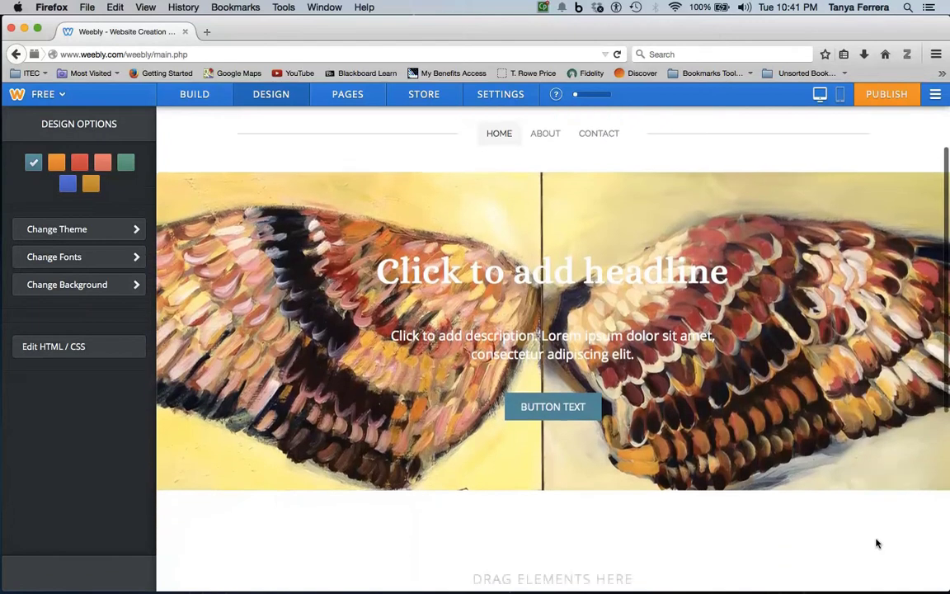
scroll(878, 536, "up", 1)
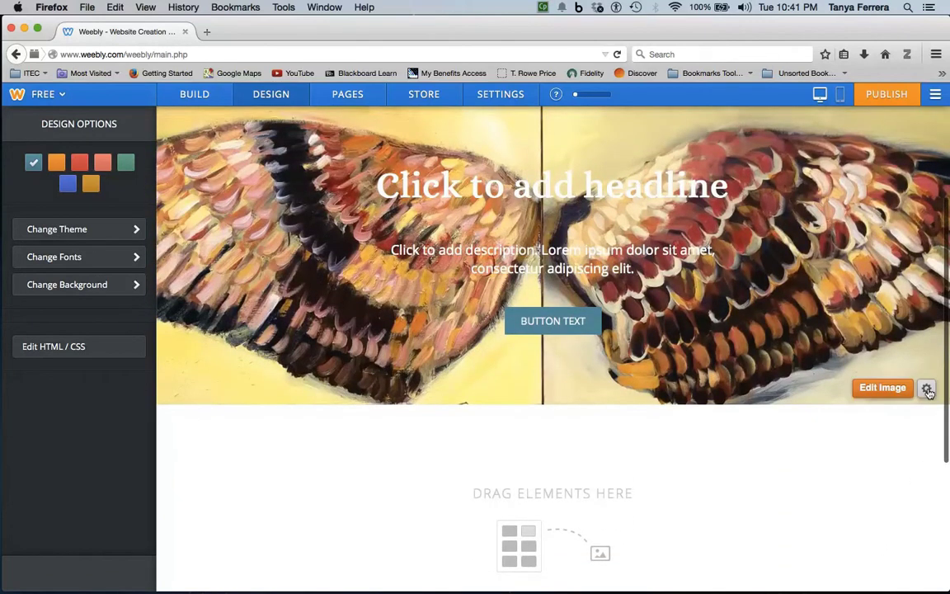
left_click(927, 388)
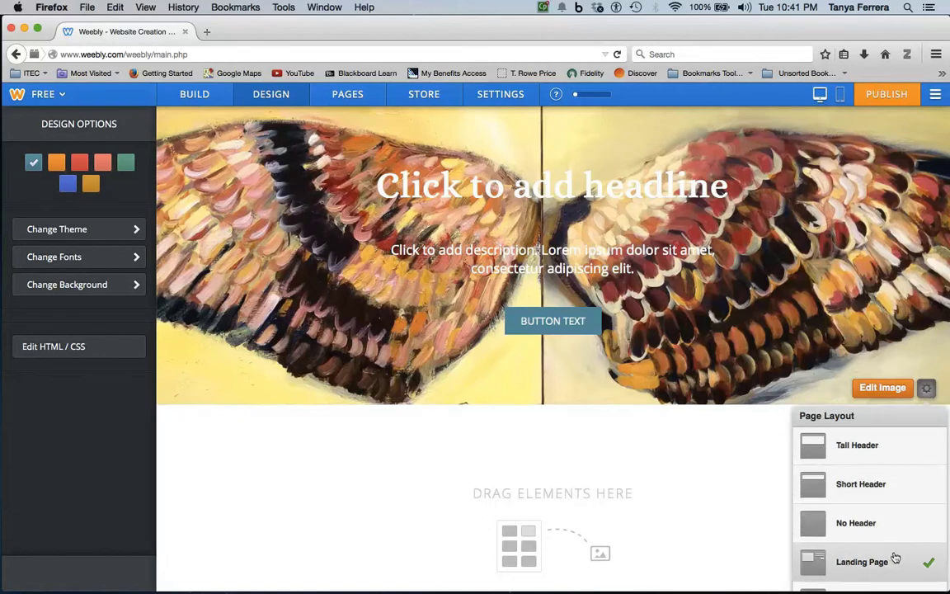
left_click(881, 388)
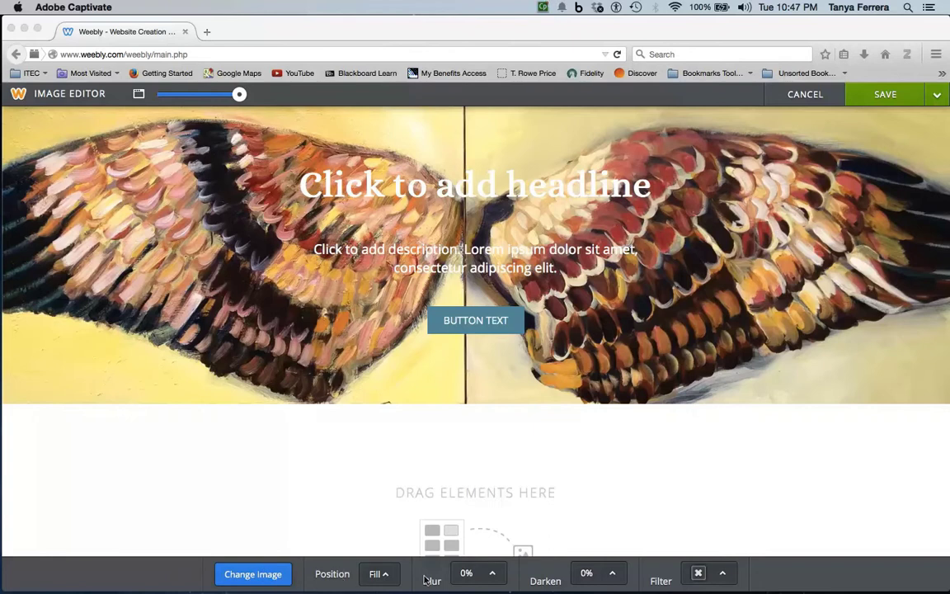
Try left and centre positions for the header image, then settle on Fill
left_click(259, 577)
left_click(258, 575)
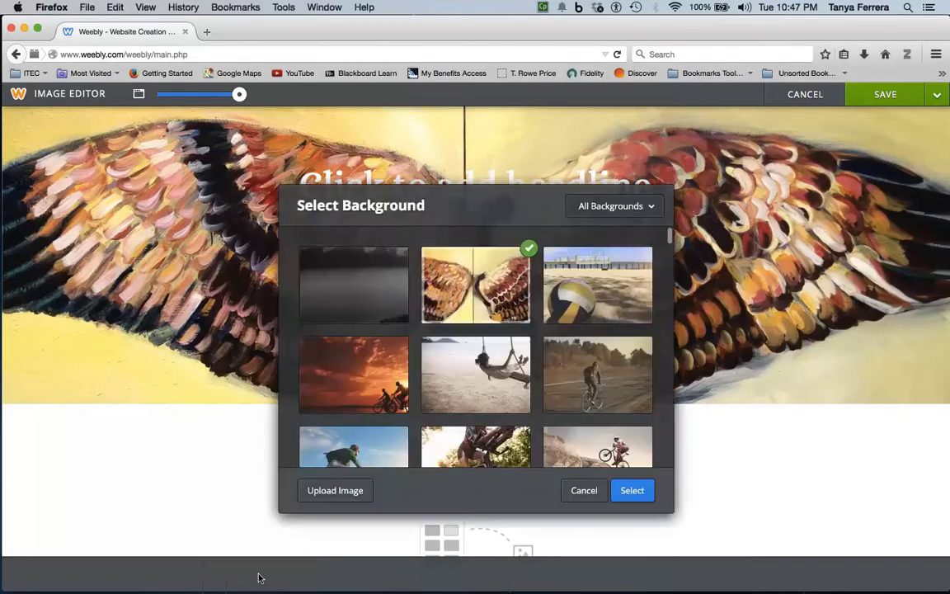
left_click(585, 491)
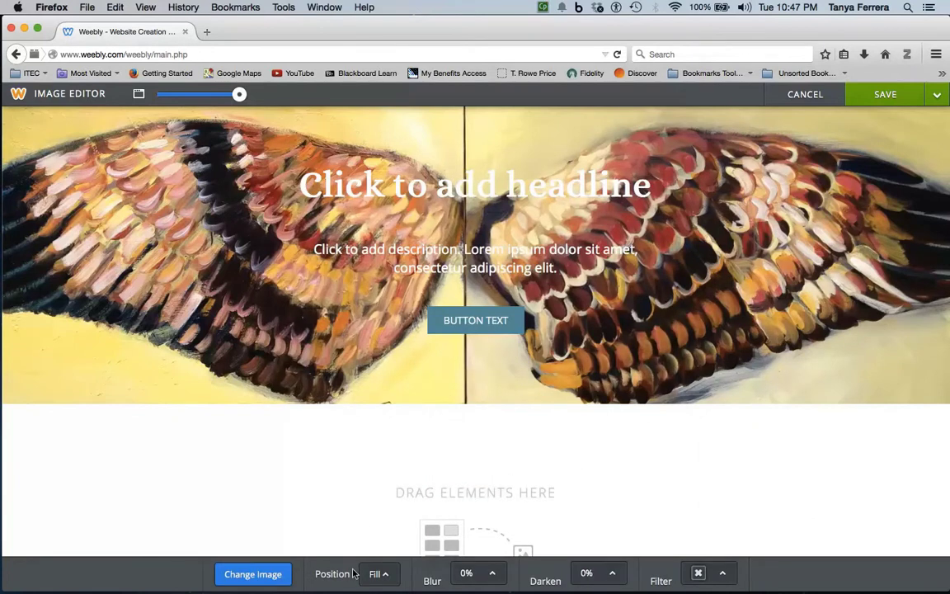
left_click(387, 581)
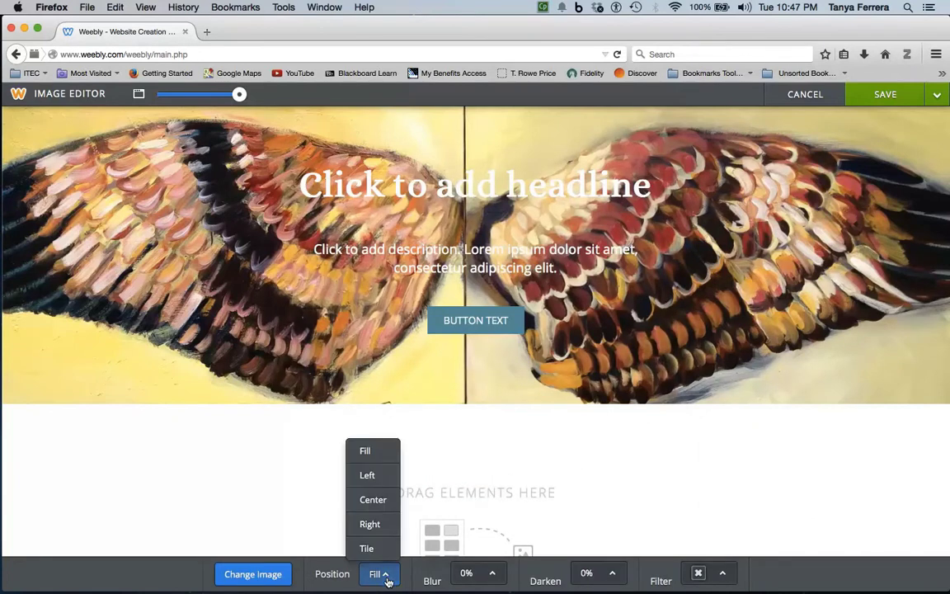
left_click(381, 483)
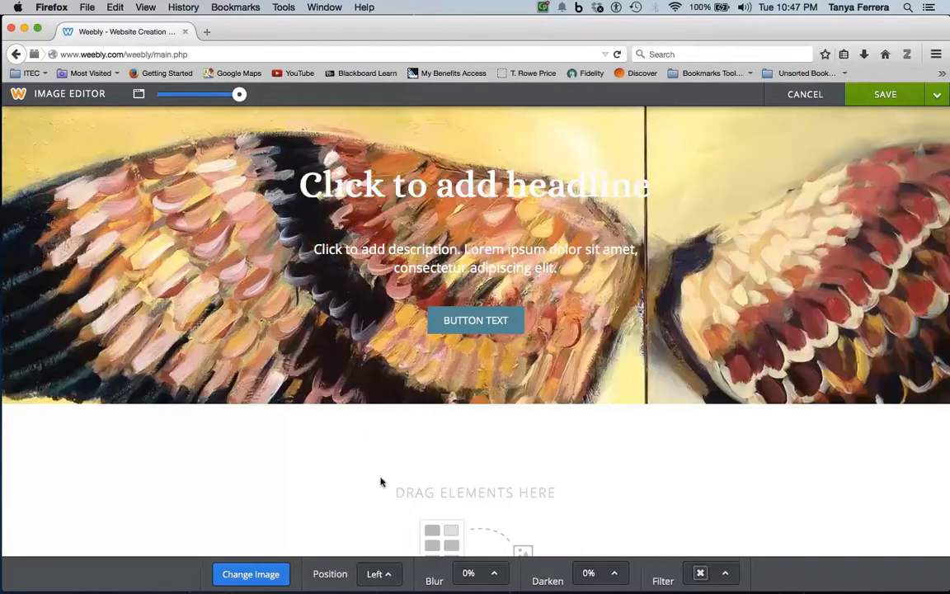
left_click(380, 574)
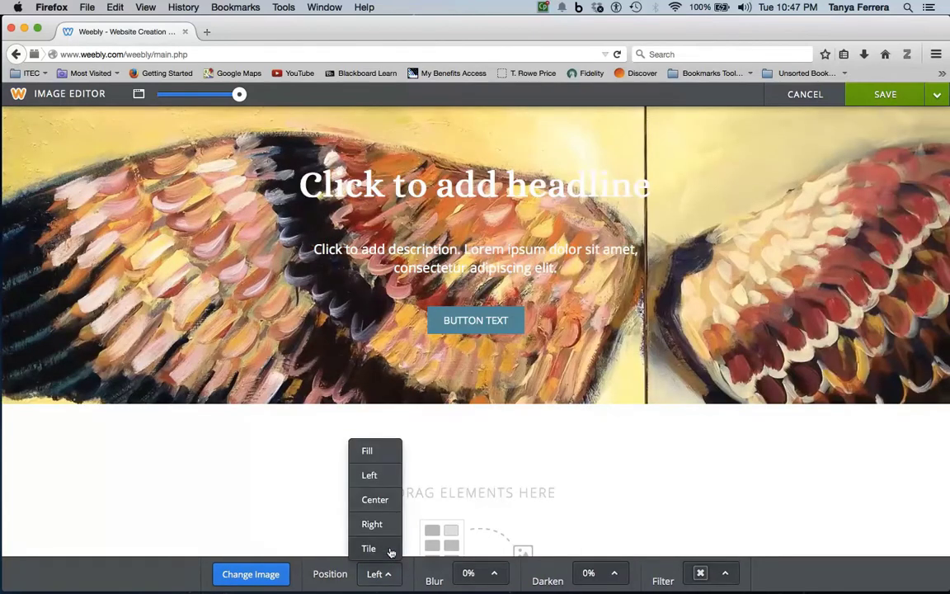
left_click(379, 500)
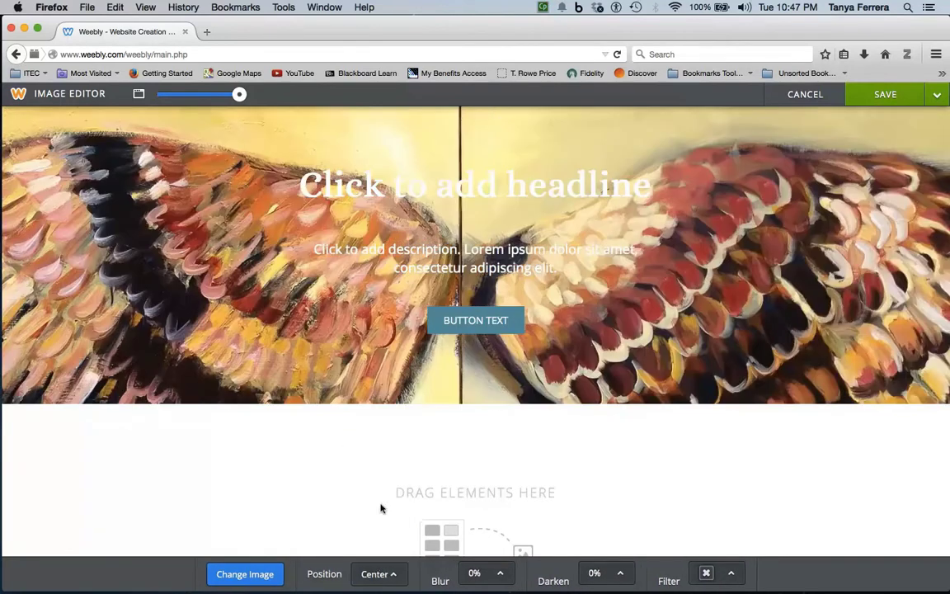
left_click(391, 574)
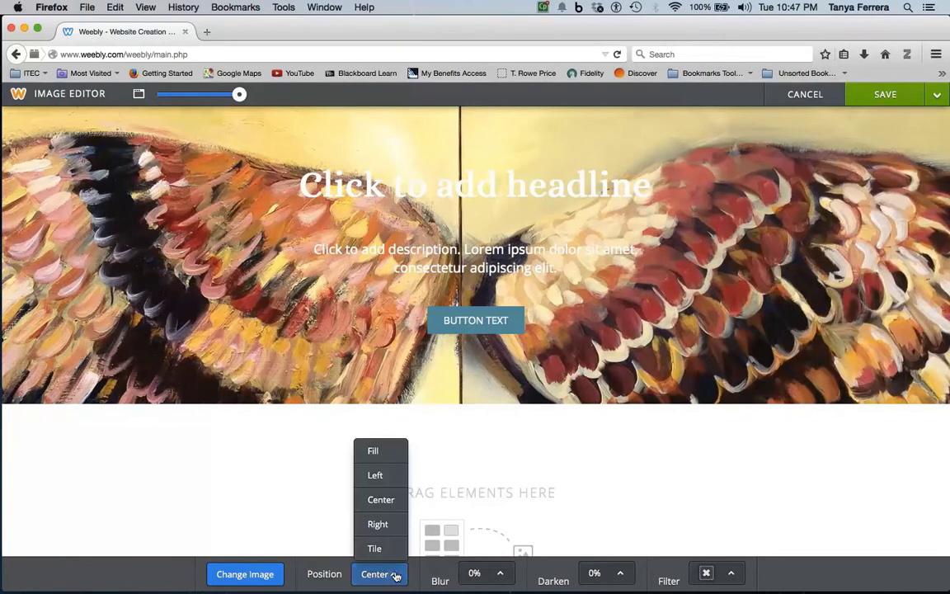
left_click(389, 454)
Leave the header image at 0% blur and set its darken to 10%
left_click(493, 577)
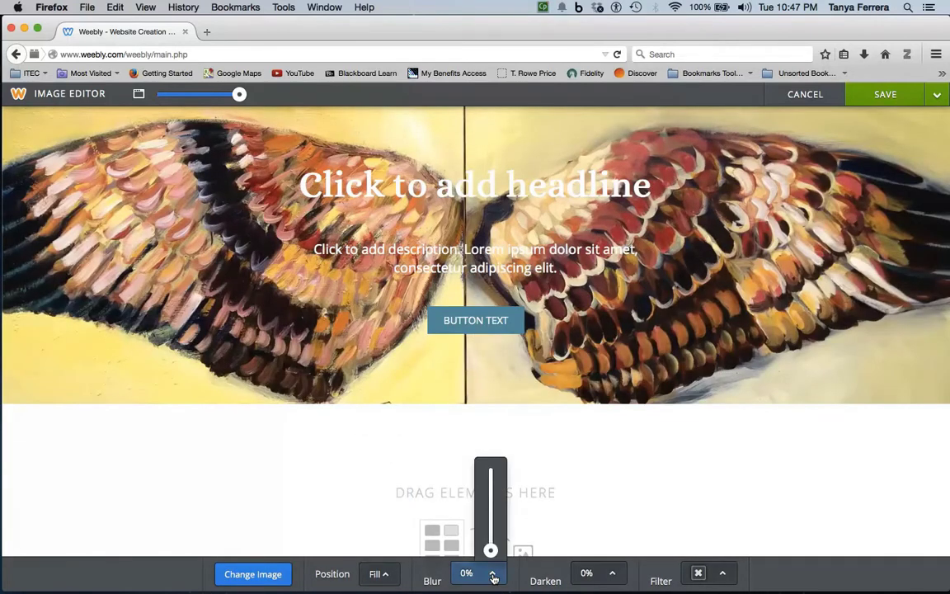
mouse_move(490, 551)
left_mouse_down()
mouse_move(493, 503)
mouse_move(493, 557)
left_mouse_up()
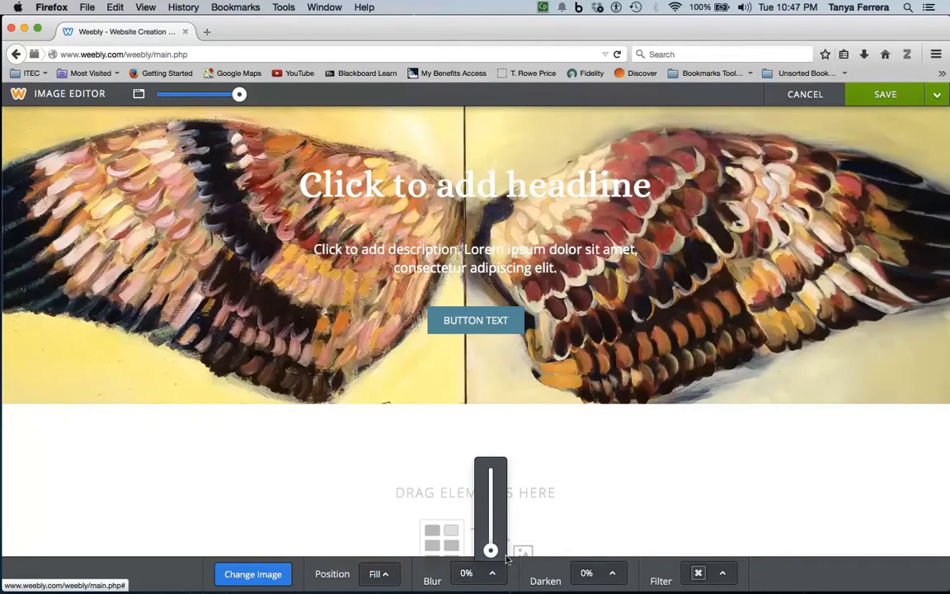
left_click(614, 574)
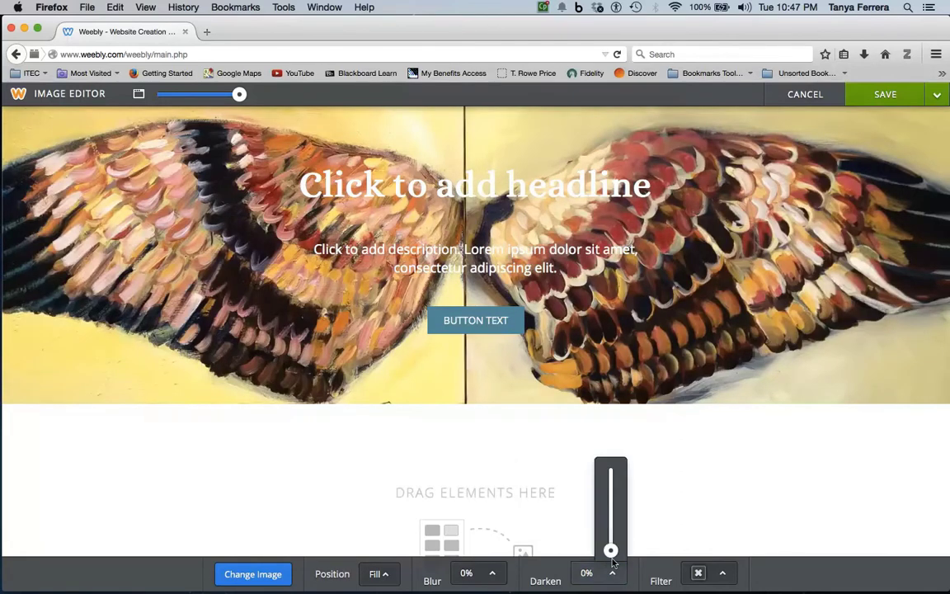
left_click_drag(610, 550, 612, 507)
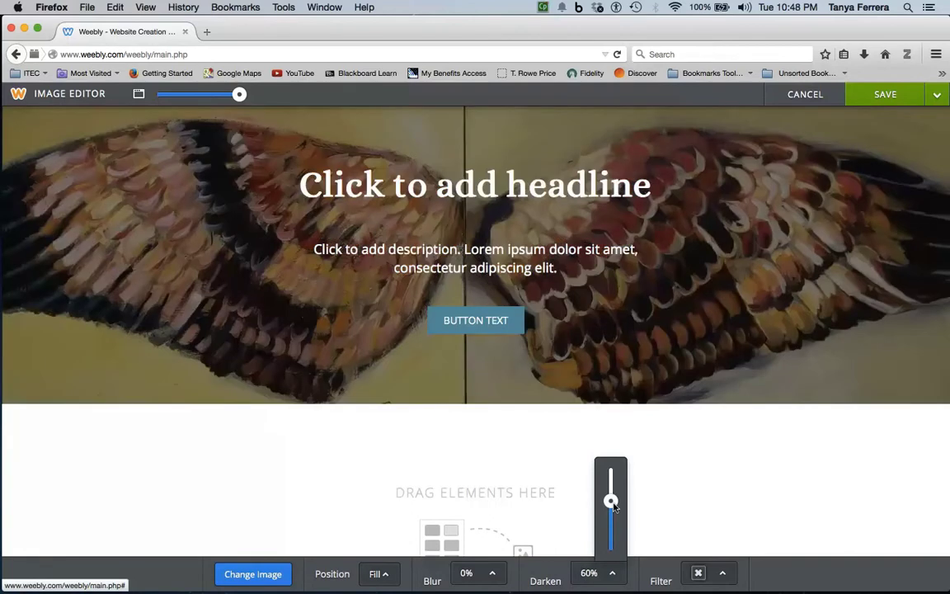
left_click_drag(612, 503, 613, 546)
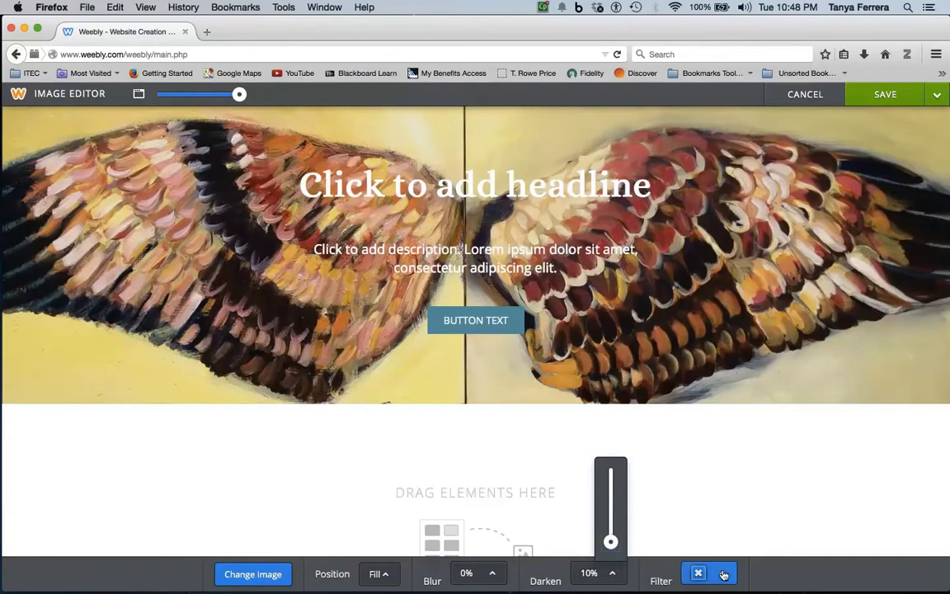
Try several colour filters on the banner image, including a darker brown one
left_click(723, 575)
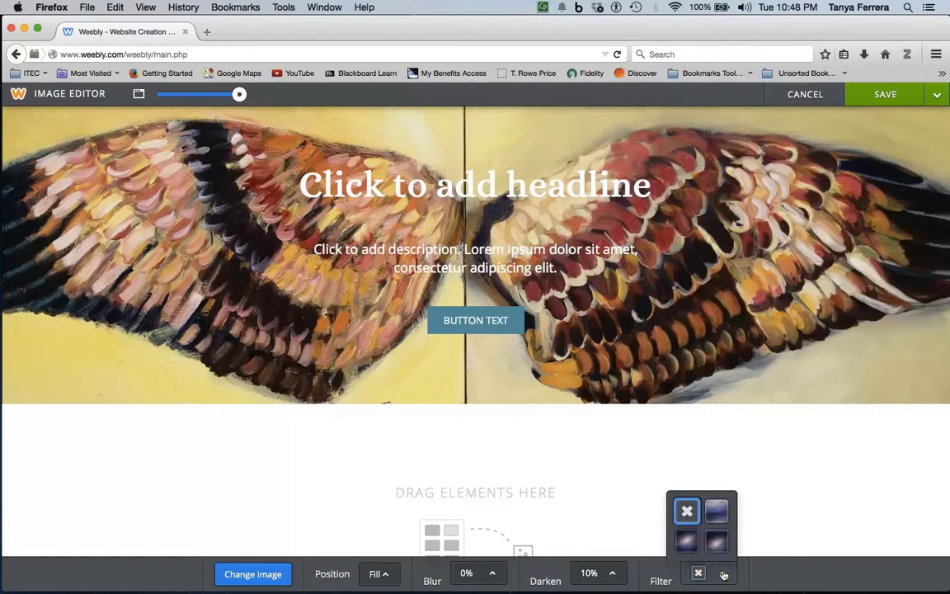
left_click(718, 512)
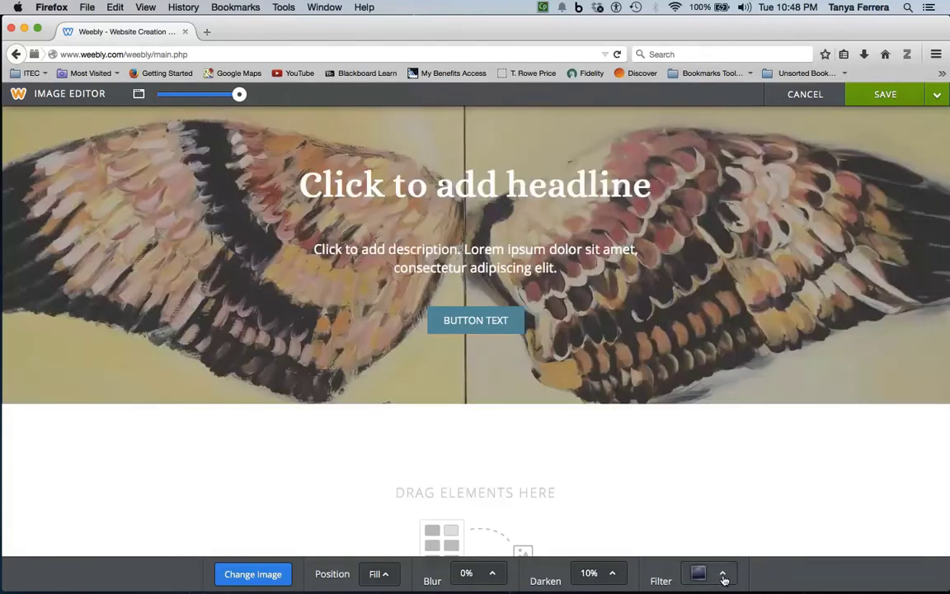
left_click(724, 577)
left_click(722, 547)
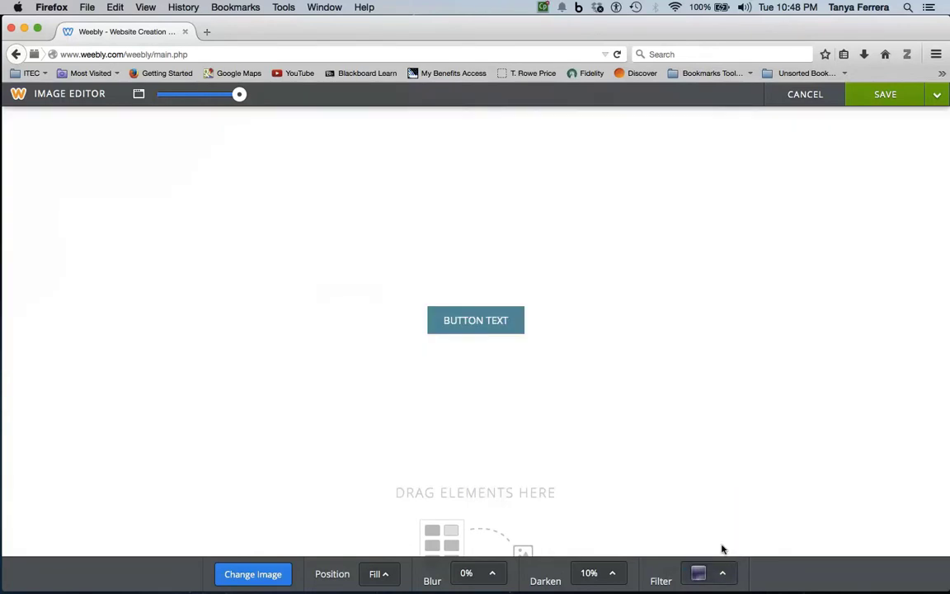
left_click(725, 577)
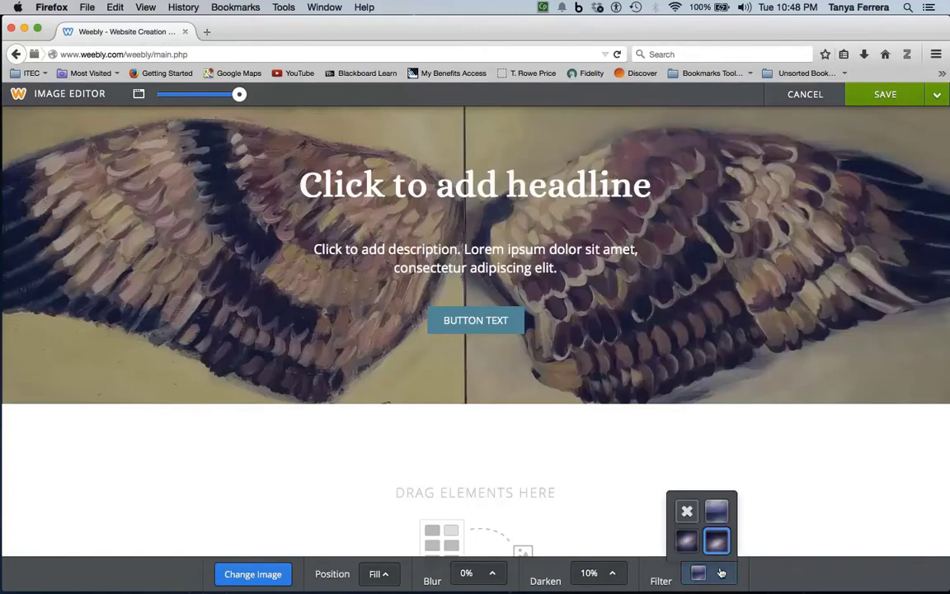
left_click(684, 546)
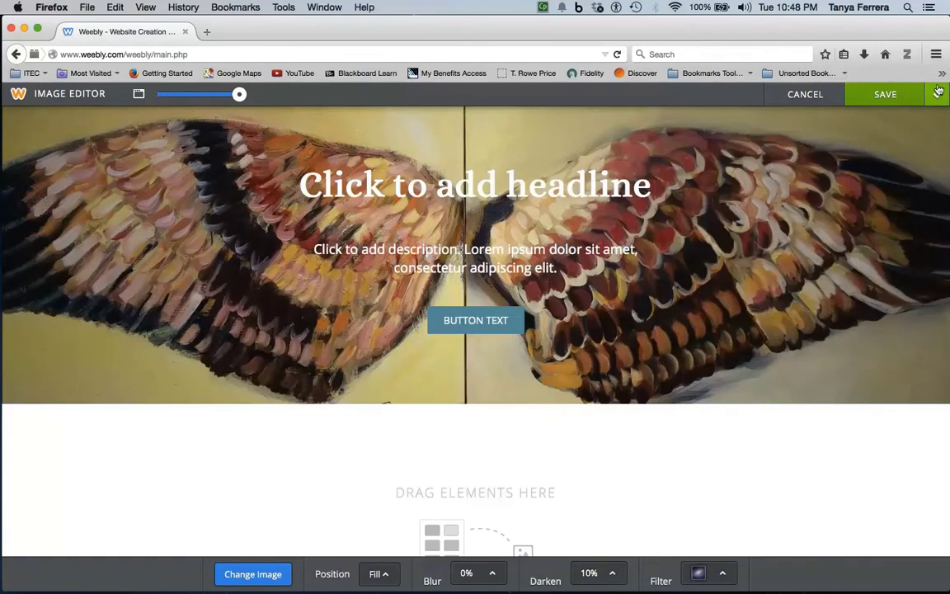
Save the adjusted wing painting header and open the site account menu
mouse_move(849, 91)
left_click(897, 128)
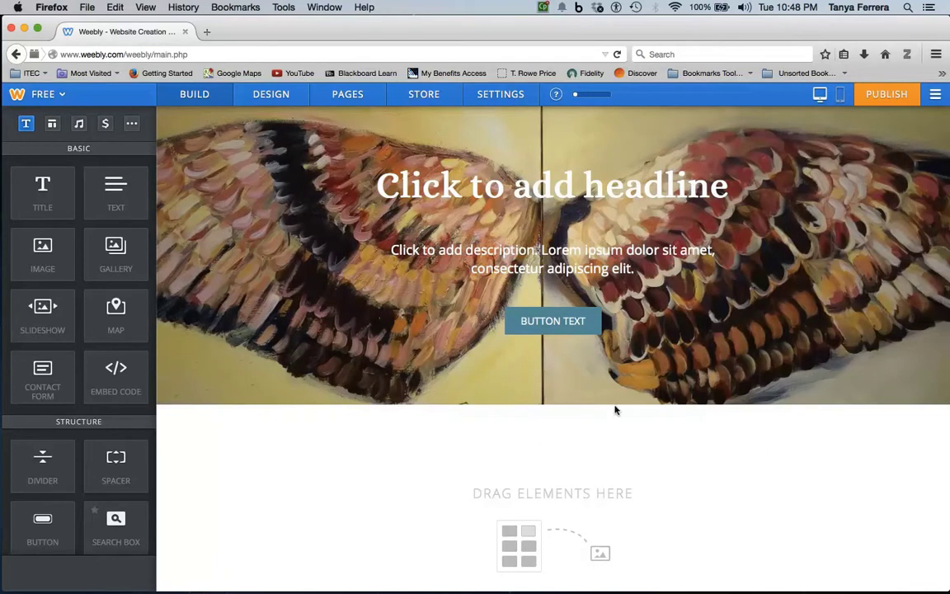
left_click(936, 97)
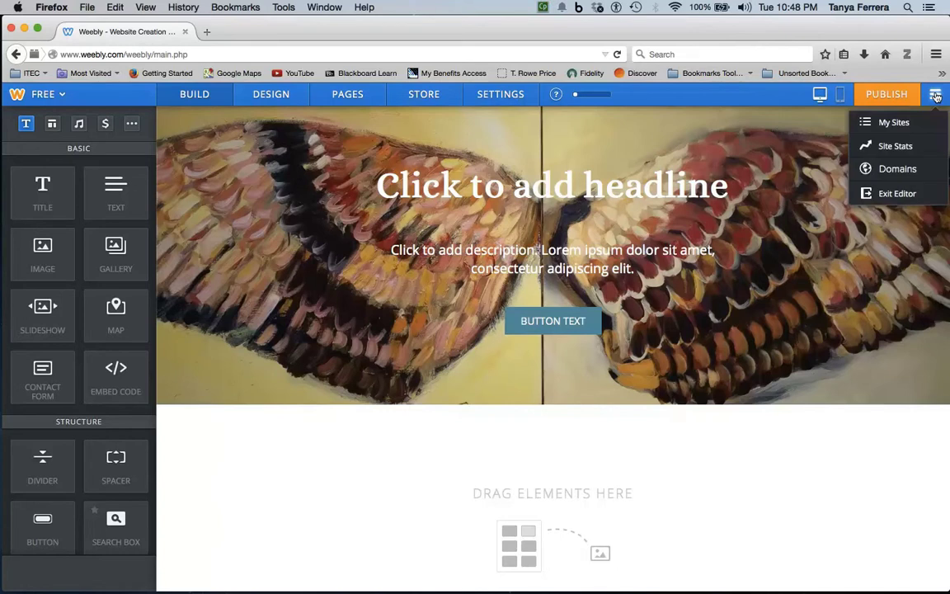
From My Sites, copy the elke ullmer site under the title 'elke ullmer 2'
left_click(893, 122)
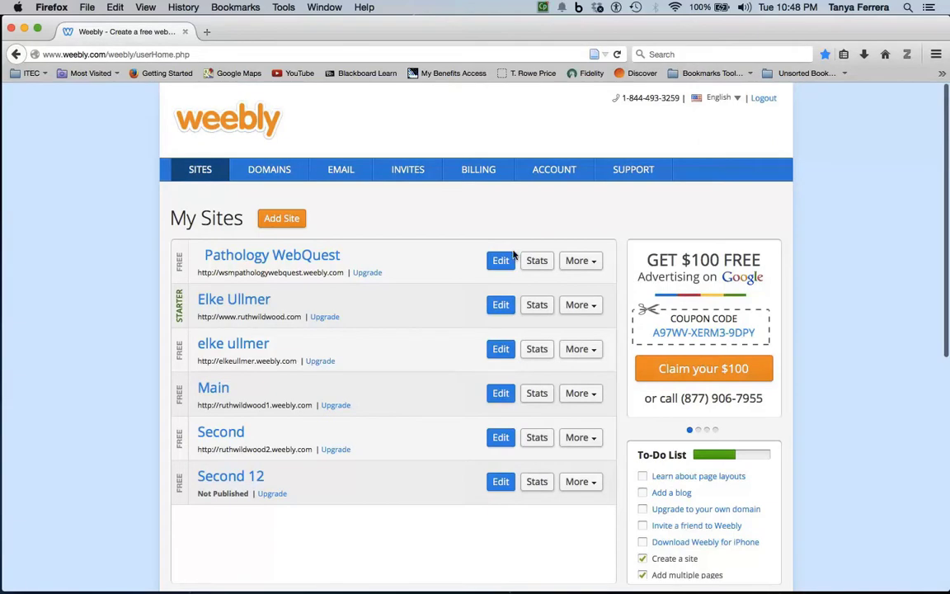
left_click(597, 350)
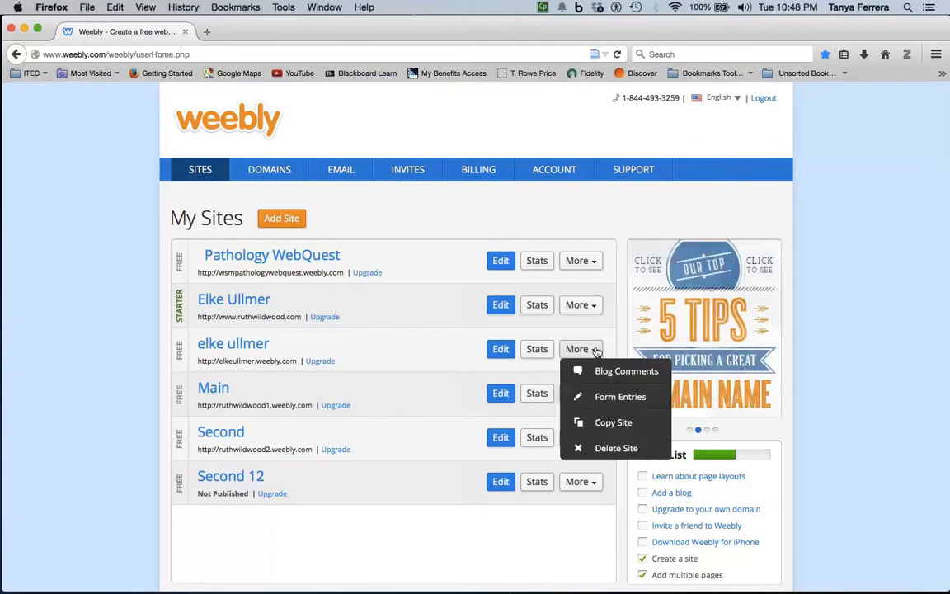
left_click(608, 424)
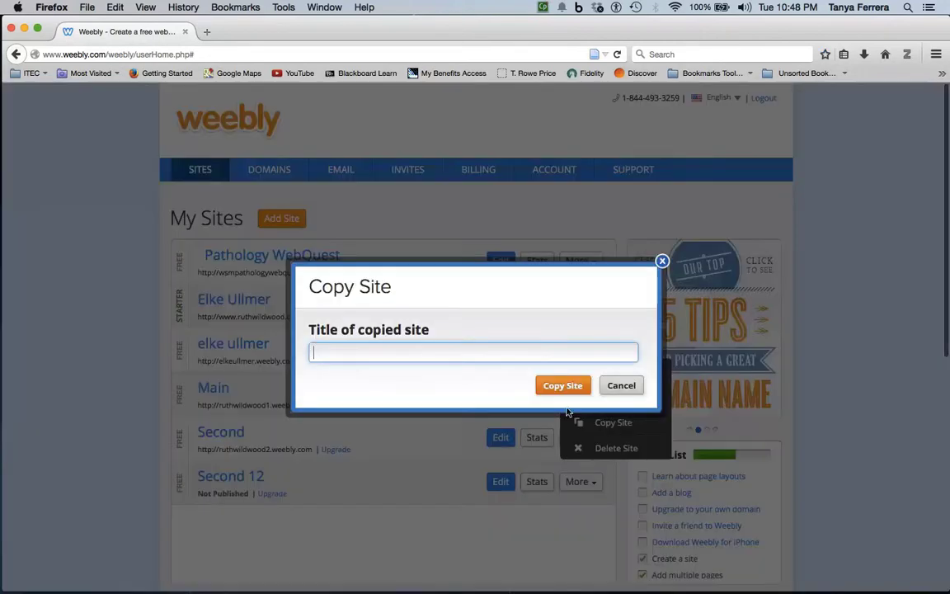
type("elke ullmer 2")
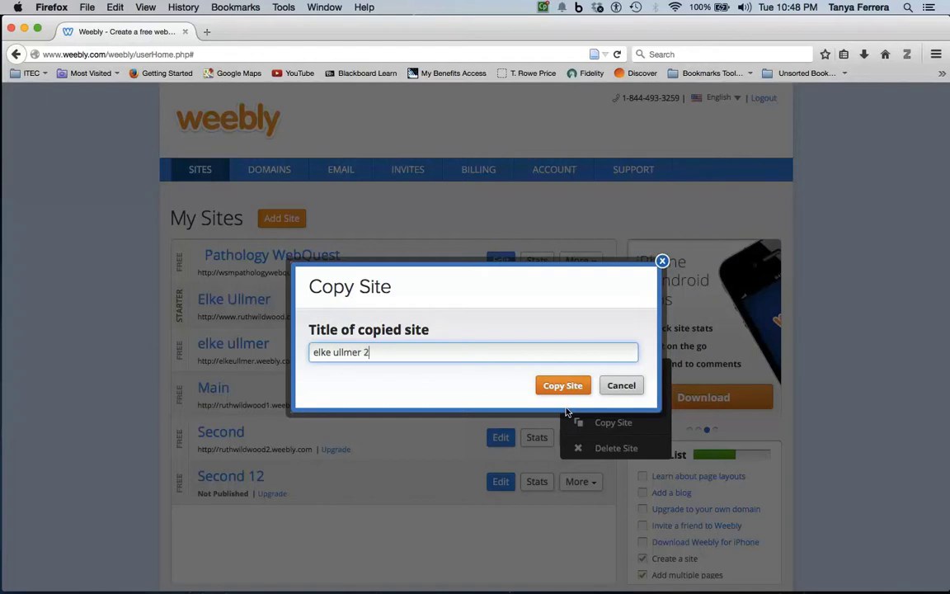
left_click(562, 385)
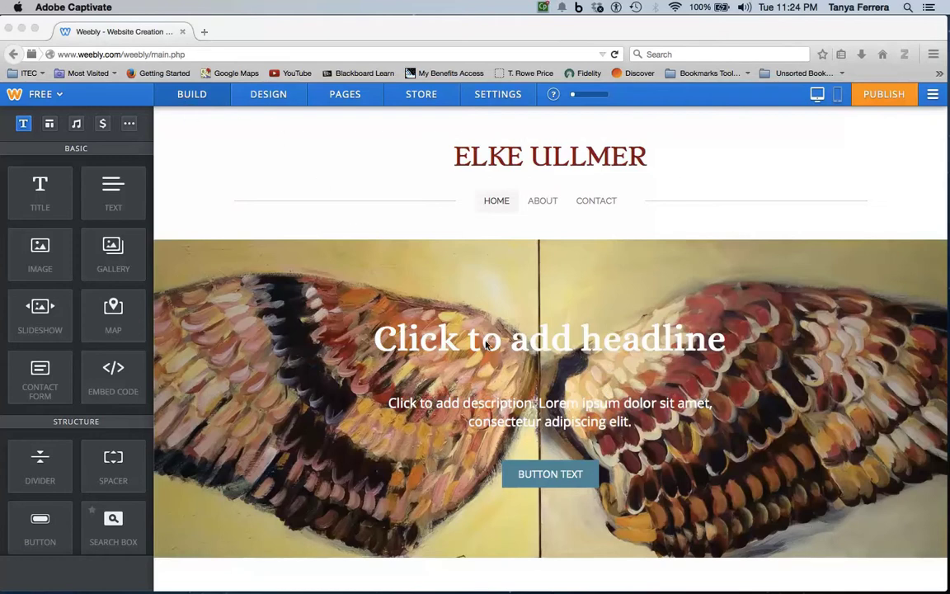
Replace the placeholder banner headline with 'Close to the Bone'
left_click(559, 345)
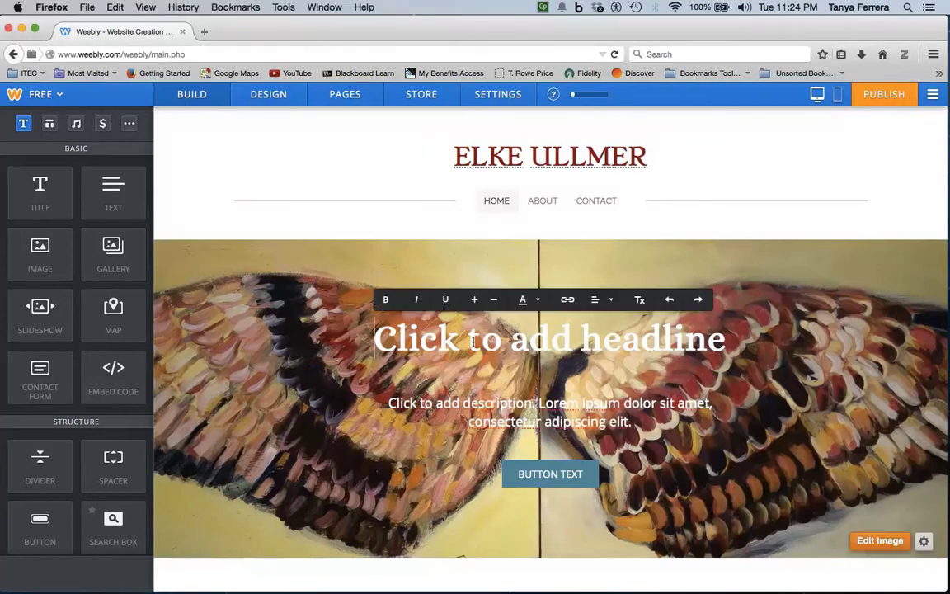
type("C")
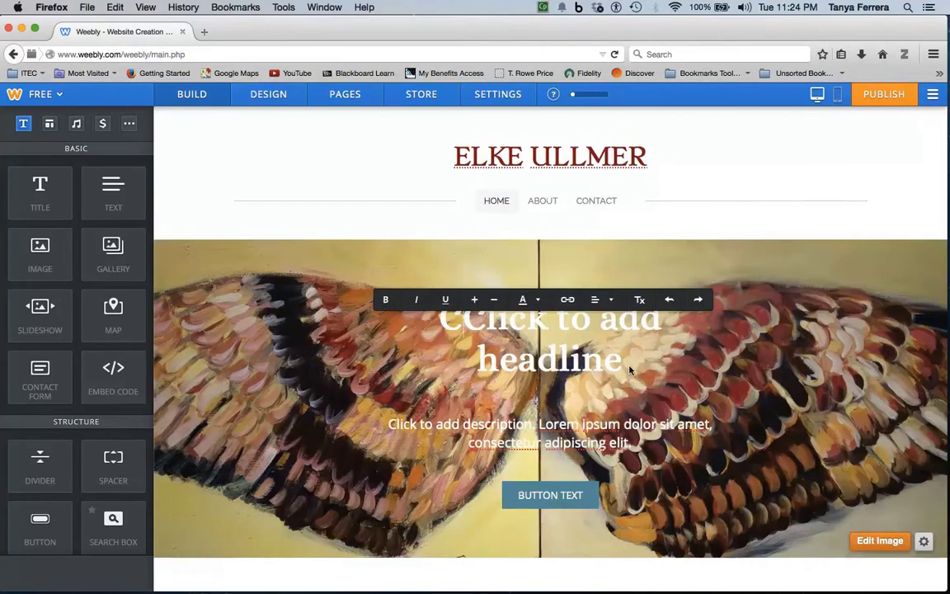
left_click_drag(624, 361, 443, 317)
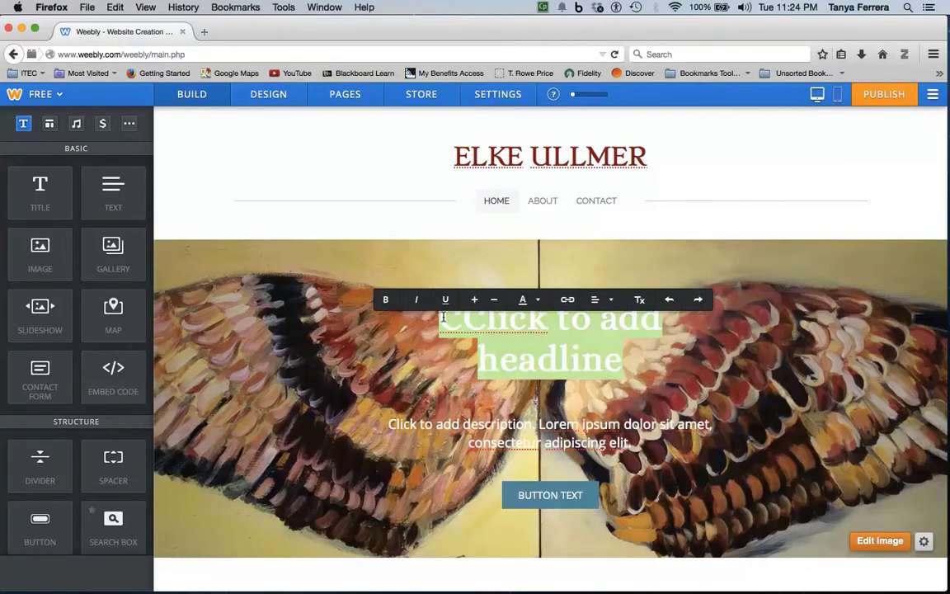
type("Cl")
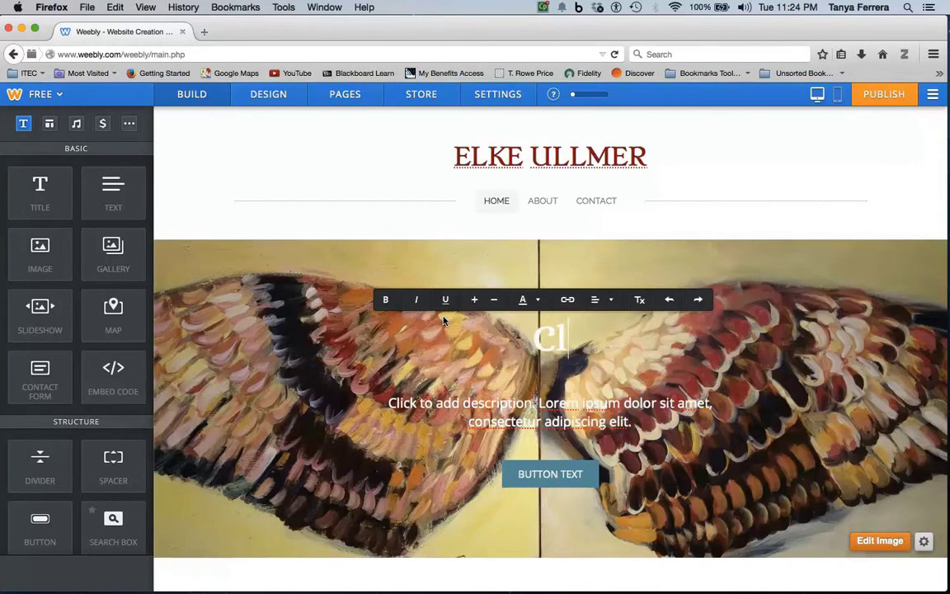
type("ose to the ")
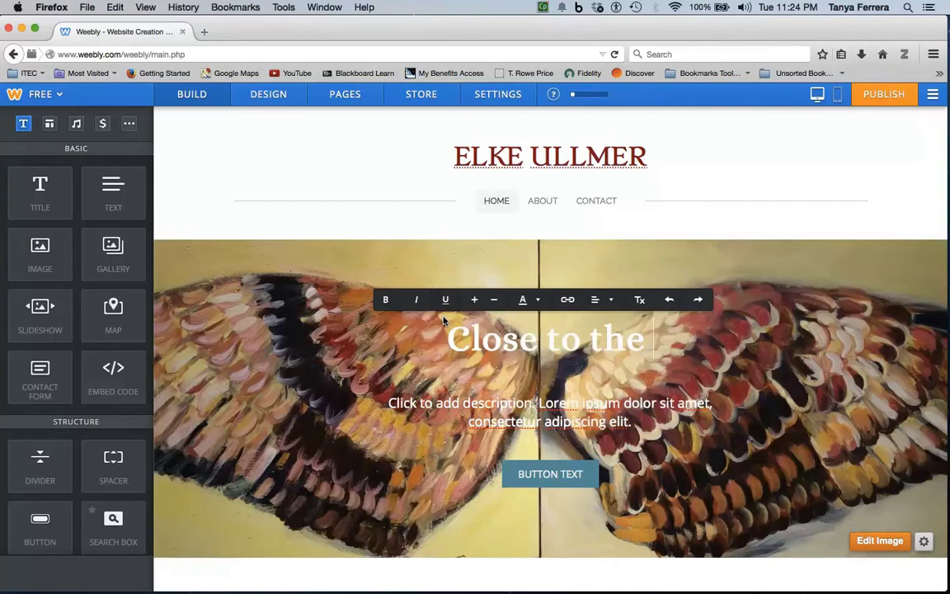
type("Bone")
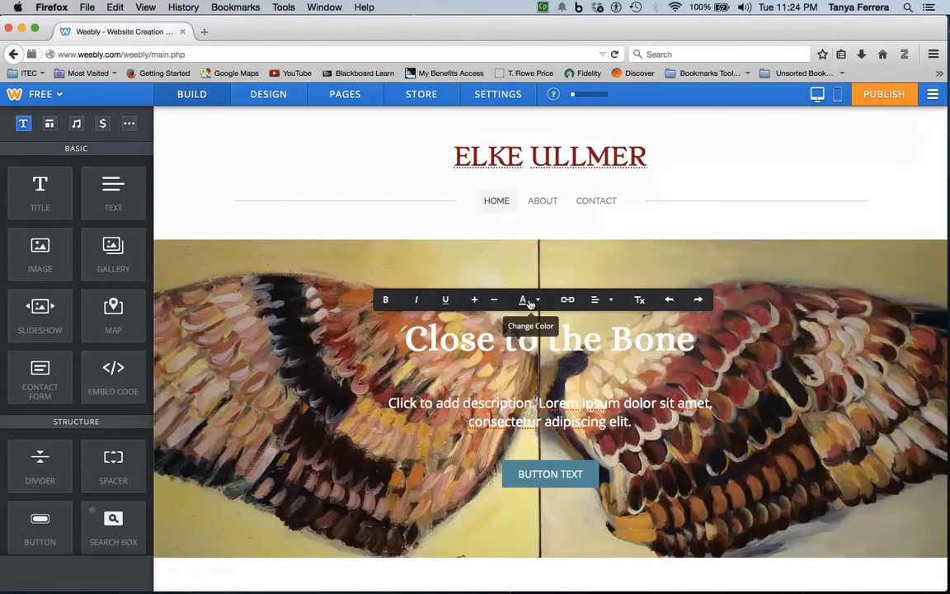
Try dark red on the headline, revert it to plain white, then clear the placeholder description
left_click(603, 300)
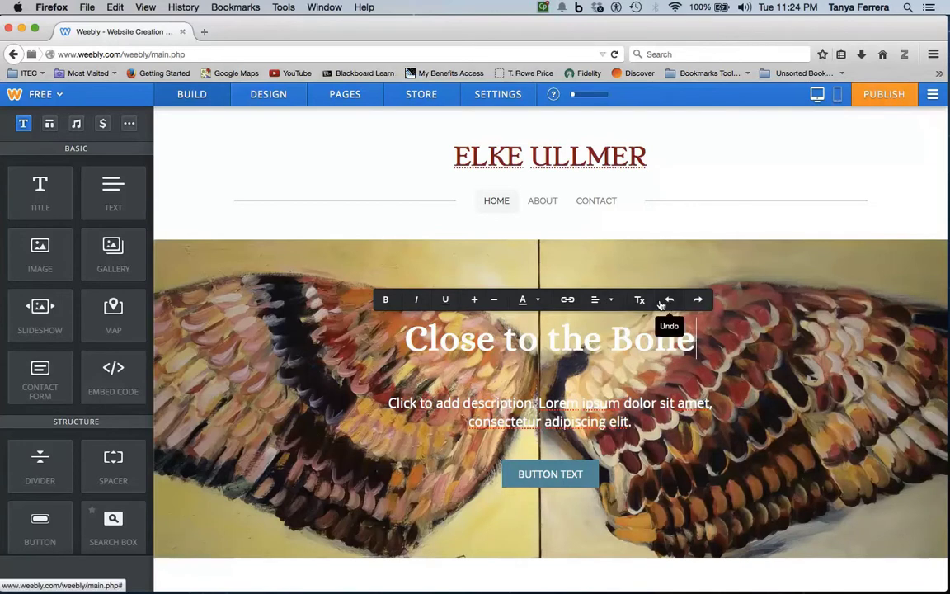
left_click(590, 302)
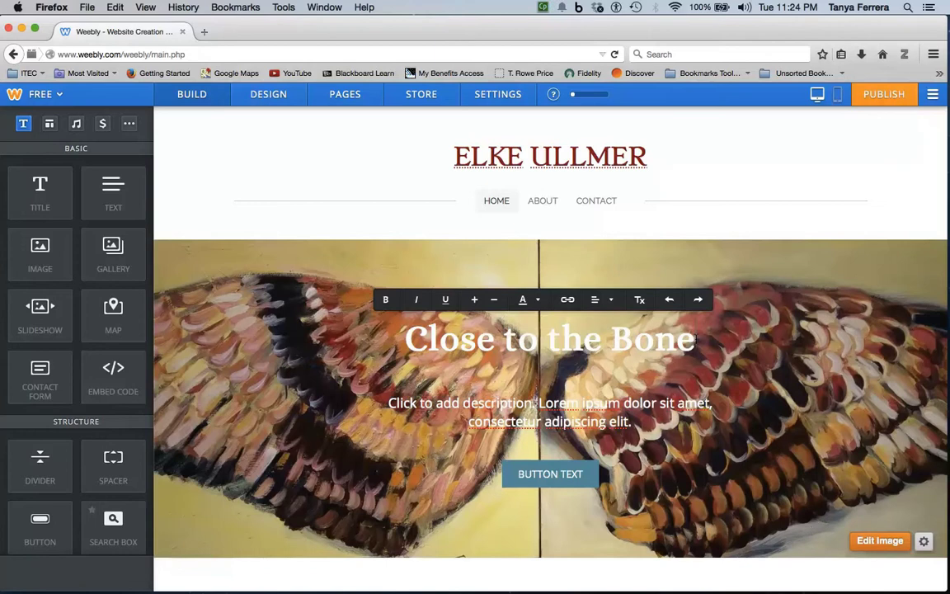
left_click_drag(695, 339, 413, 339)
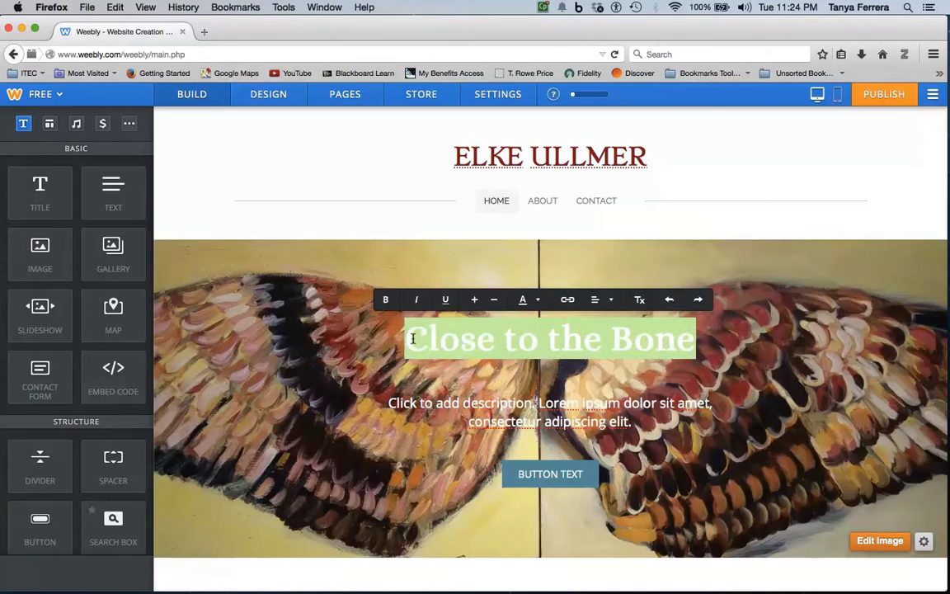
left_click(537, 300)
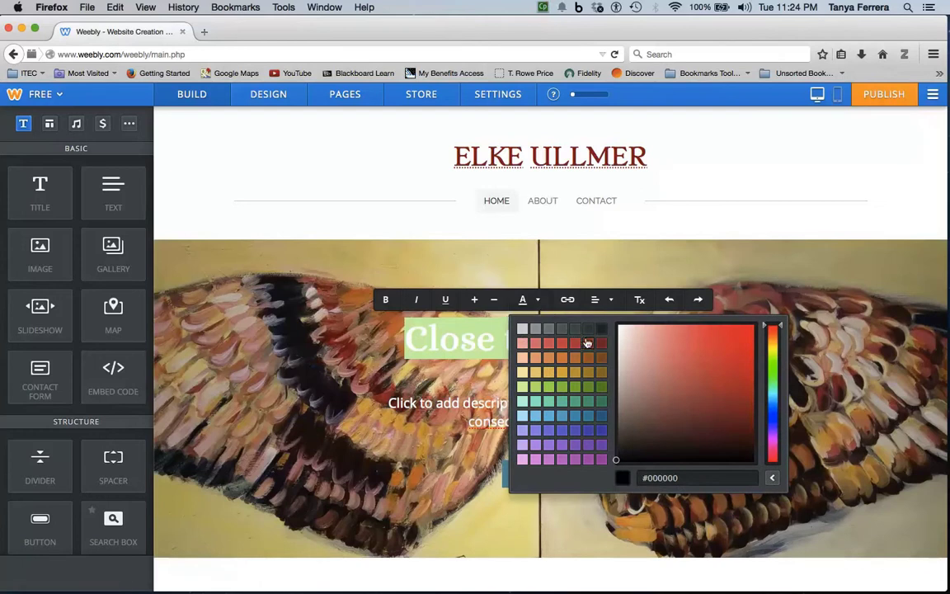
left_click(588, 343)
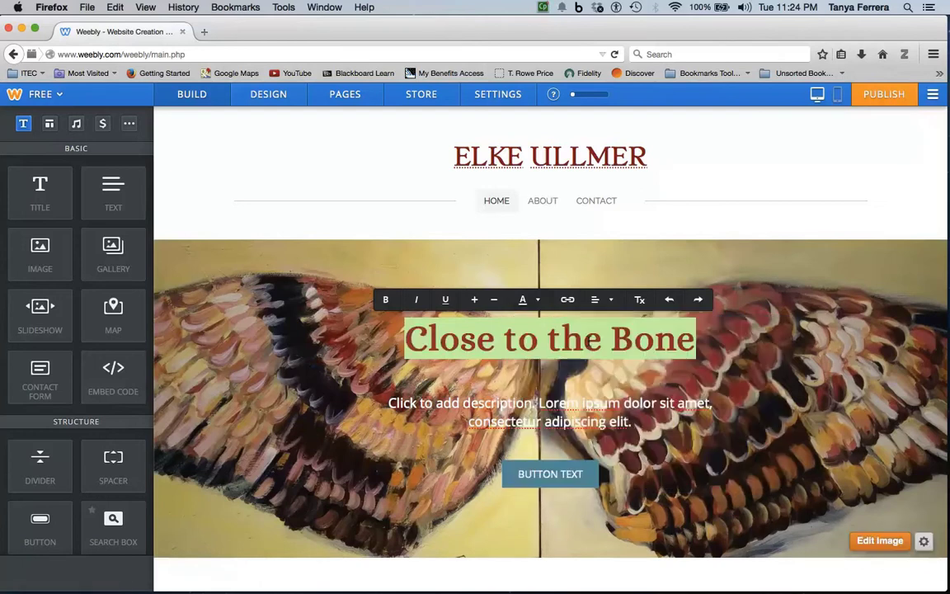
left_click(585, 371)
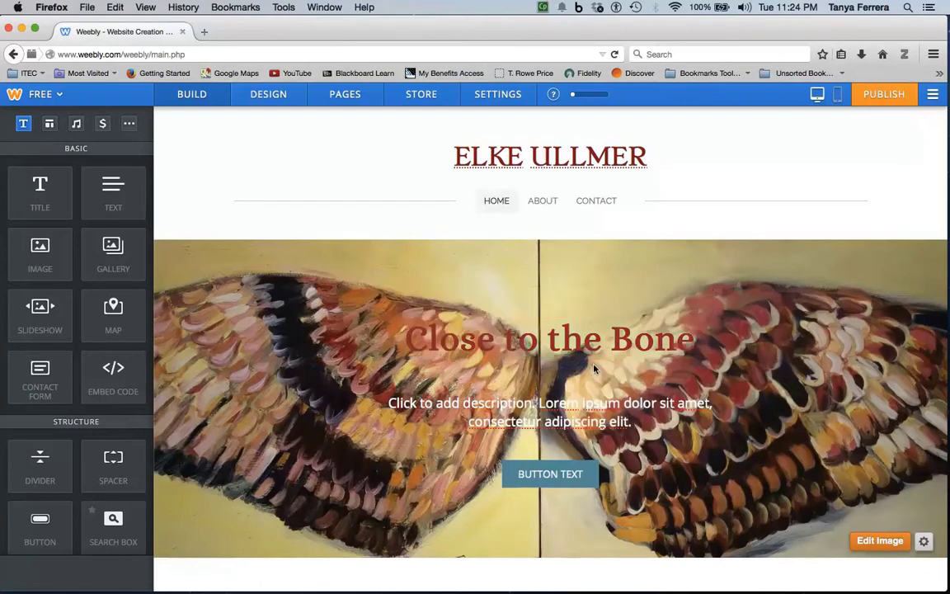
left_click(605, 338)
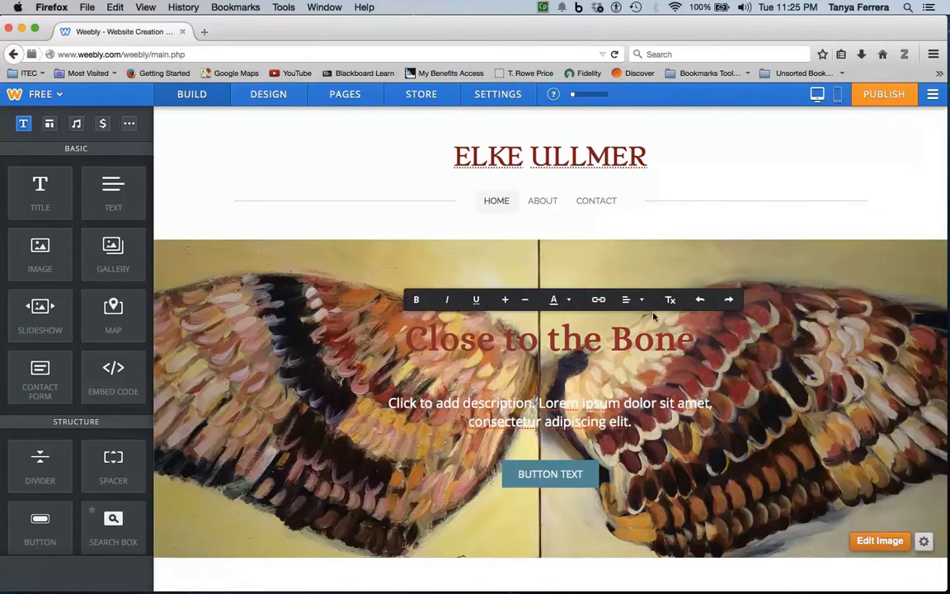
left_click_drag(695, 340, 400, 345)
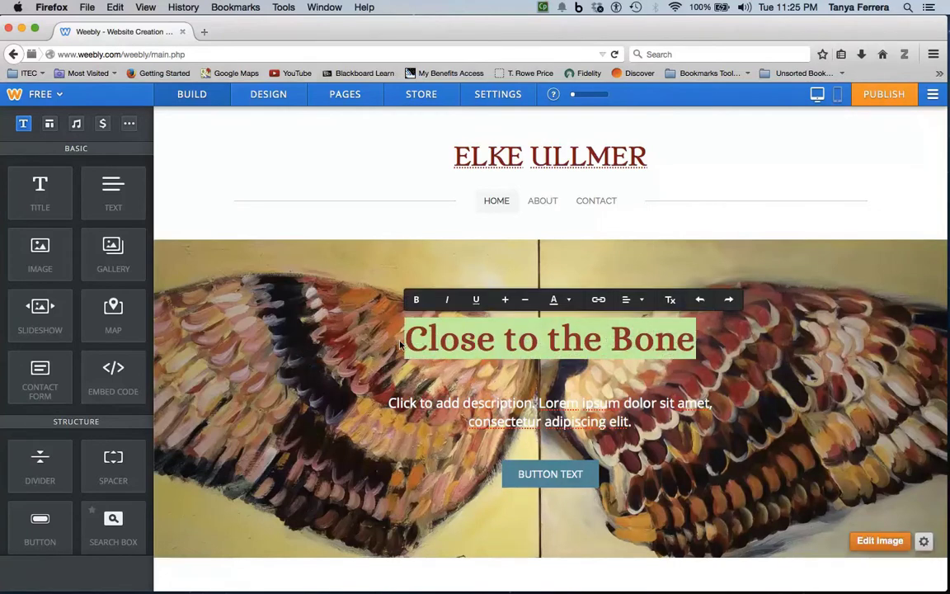
left_click(670, 300)
left_click(648, 380)
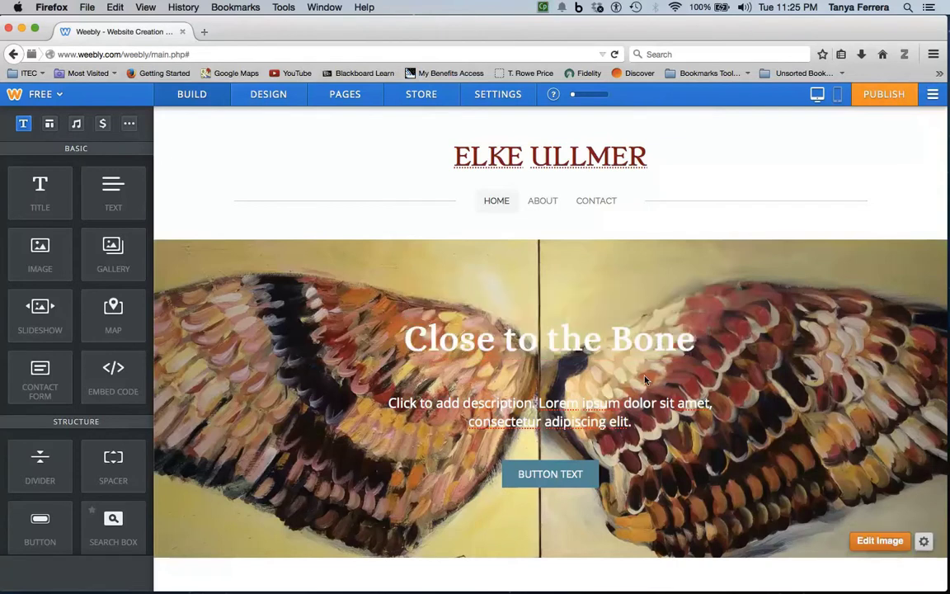
left_click(593, 403)
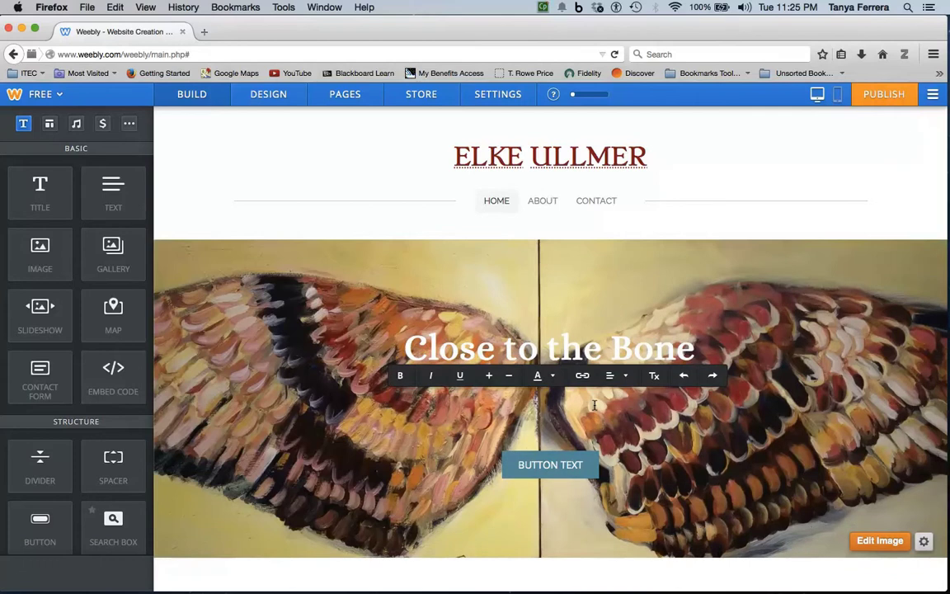
Enter 'Instinct Awareness Beauty Identity Being' as the tagline beneath the headline
type("Instinct   Awareness   Beauty   Identity   Bein")
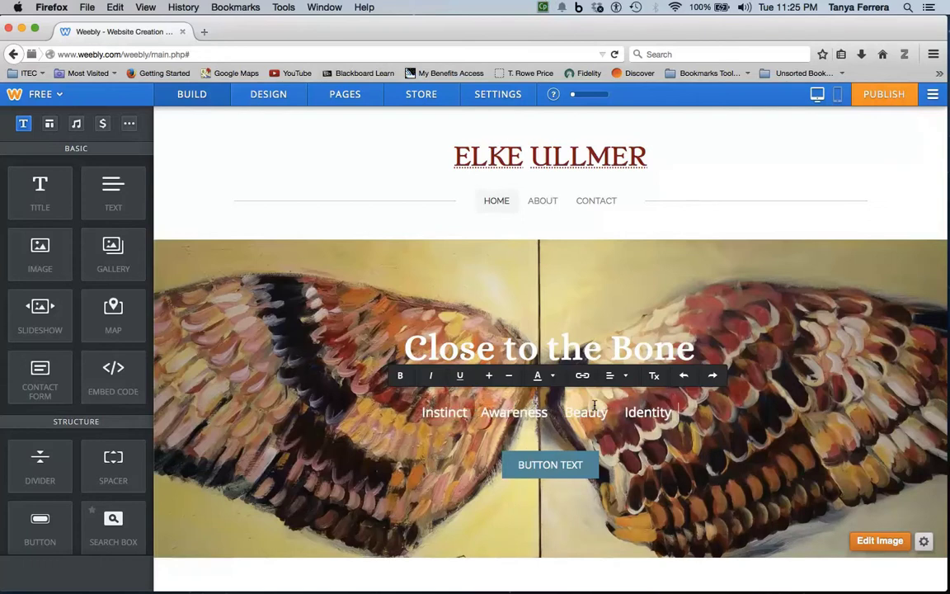
type("g")
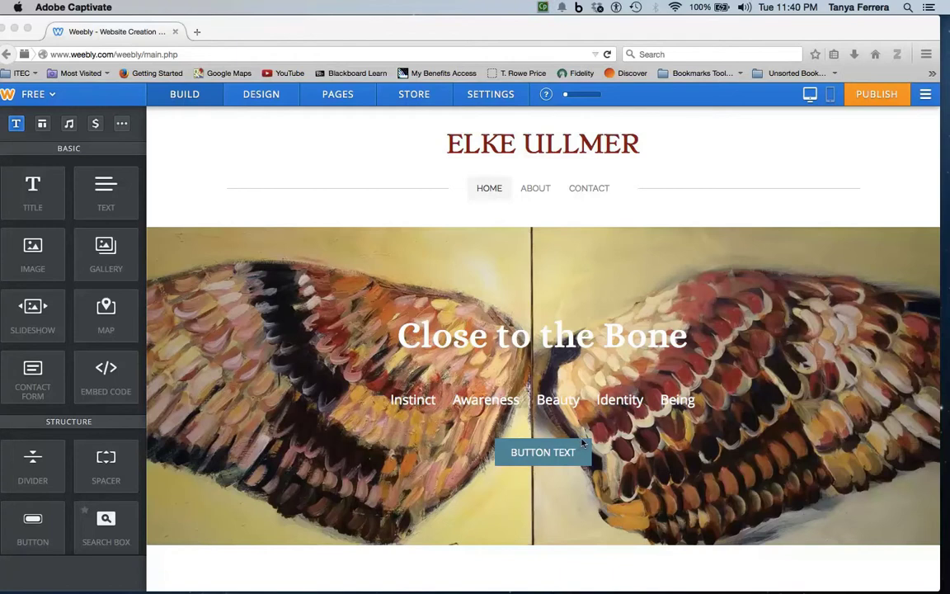
Drag a Gallery element from the Build sidebar to just below the Close to the Bone banner
scroll(578, 442, "down", 3)
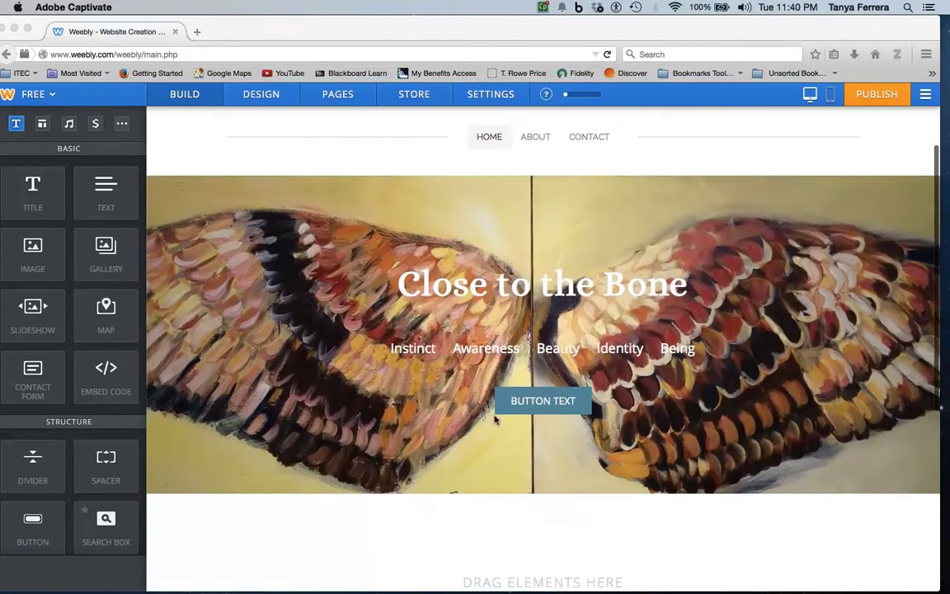
left_click(229, 290)
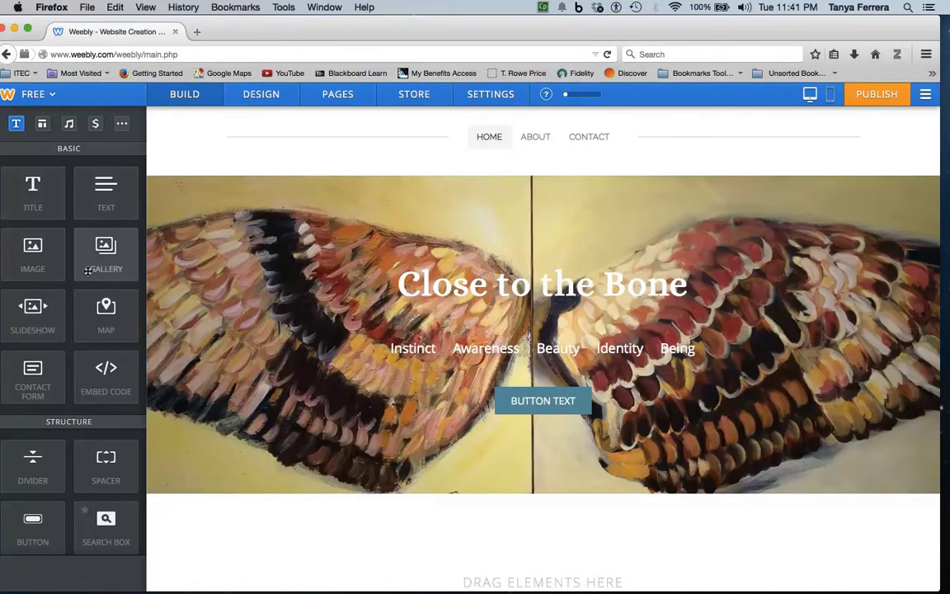
scroll(86, 335, "down", 10)
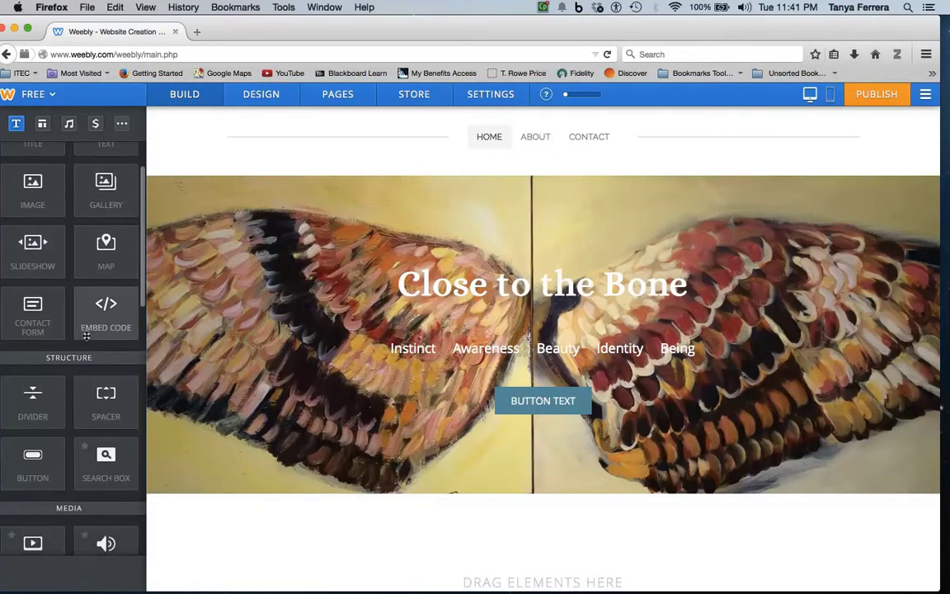
scroll(85, 334, "down", 5)
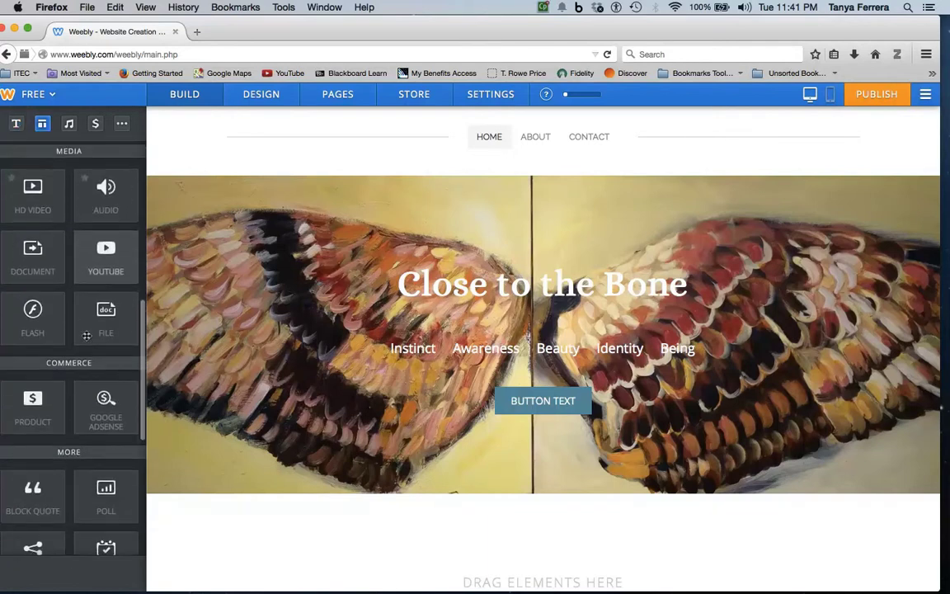
scroll(86, 337, "up", 6)
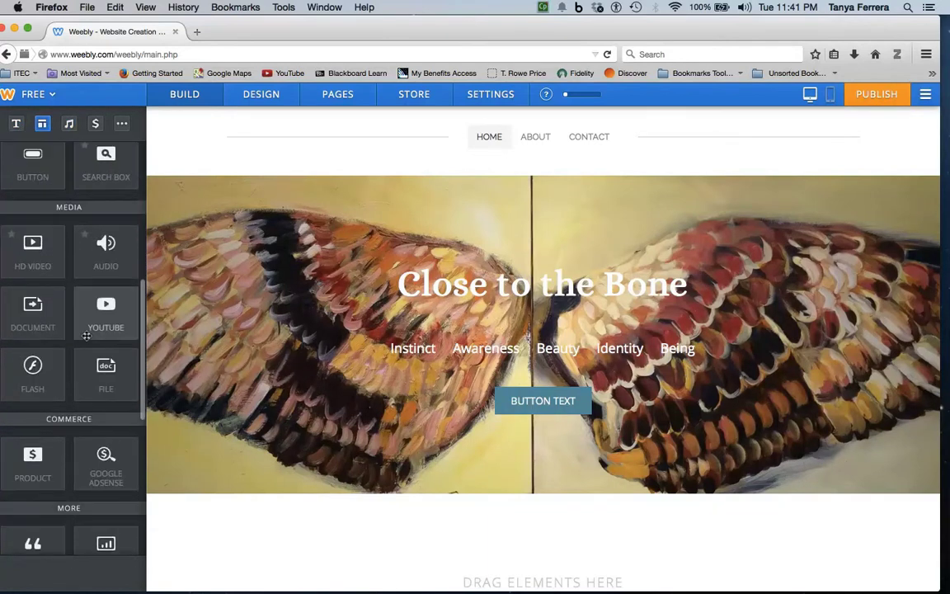
scroll(86, 335, "up", 5)
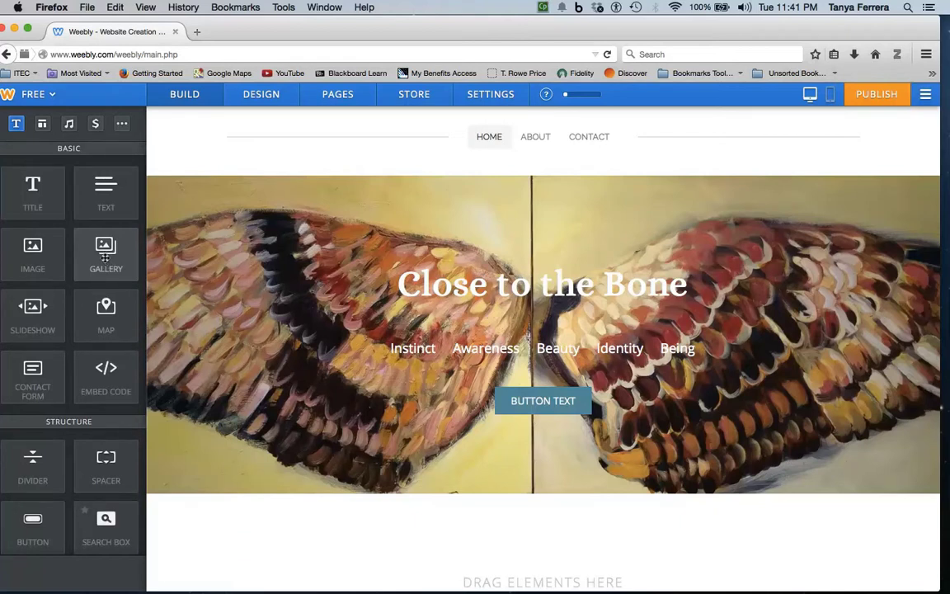
left_click_drag(106, 257, 522, 510)
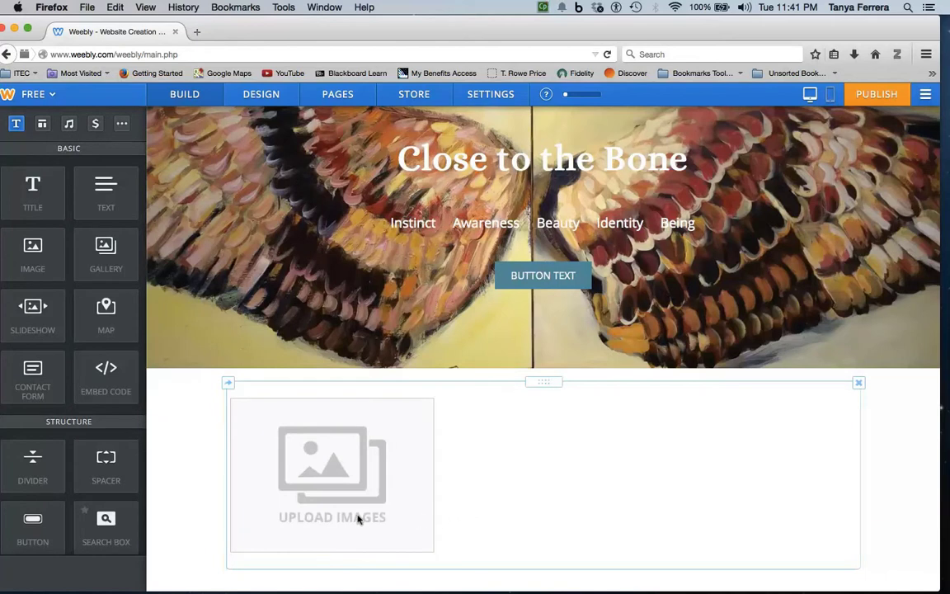
Upload all four painting images from the 4 Themes folder into the gallery
left_click(328, 518)
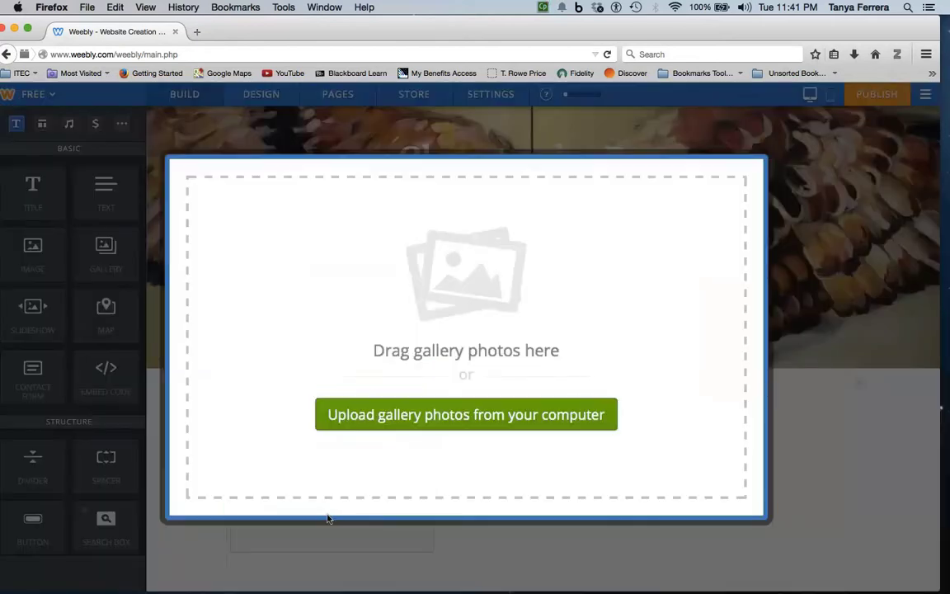
left_click(426, 415)
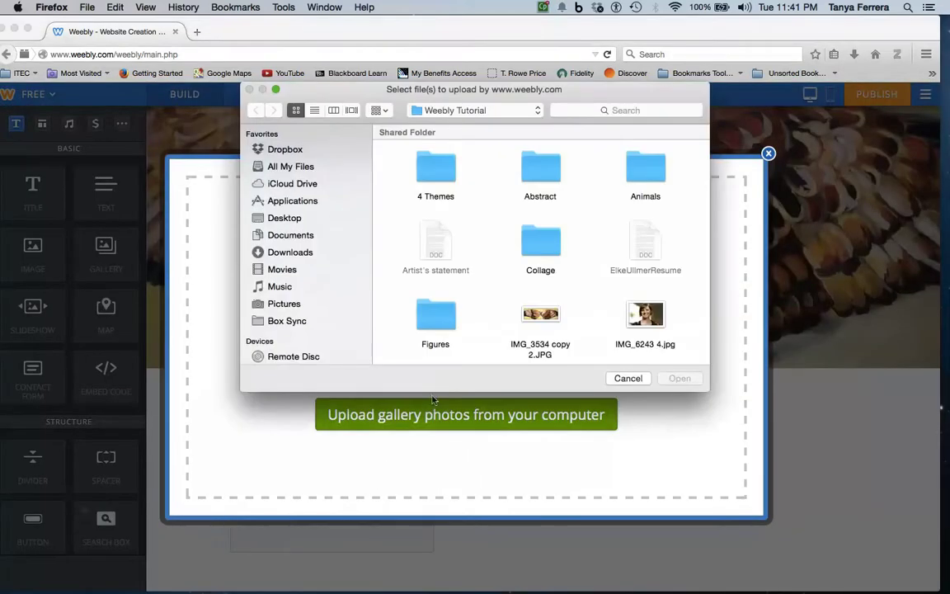
double_click(435, 175)
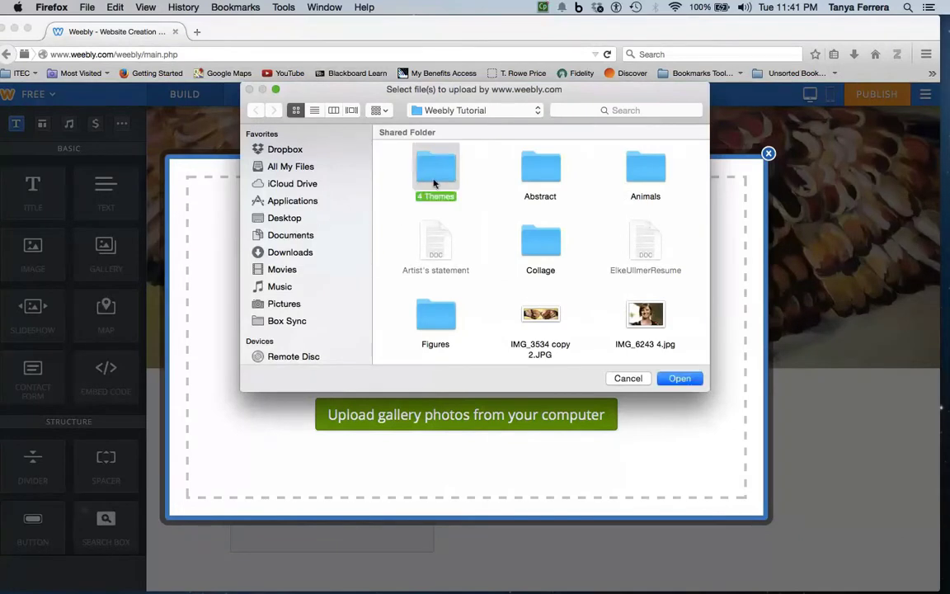
left_click_drag(397, 158, 680, 284)
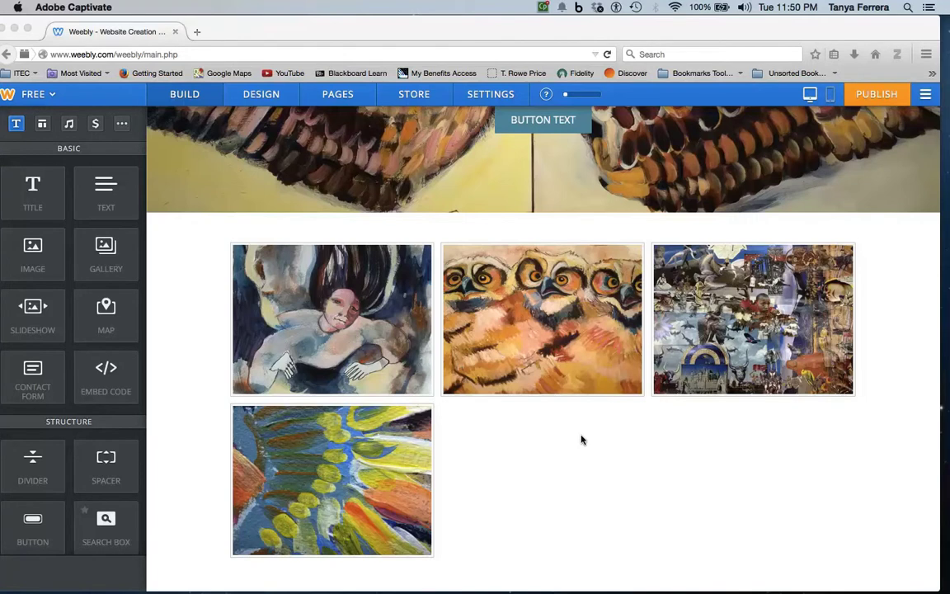
Set the gallery to 4 columns so the paintings sit in one row
left_click(606, 334)
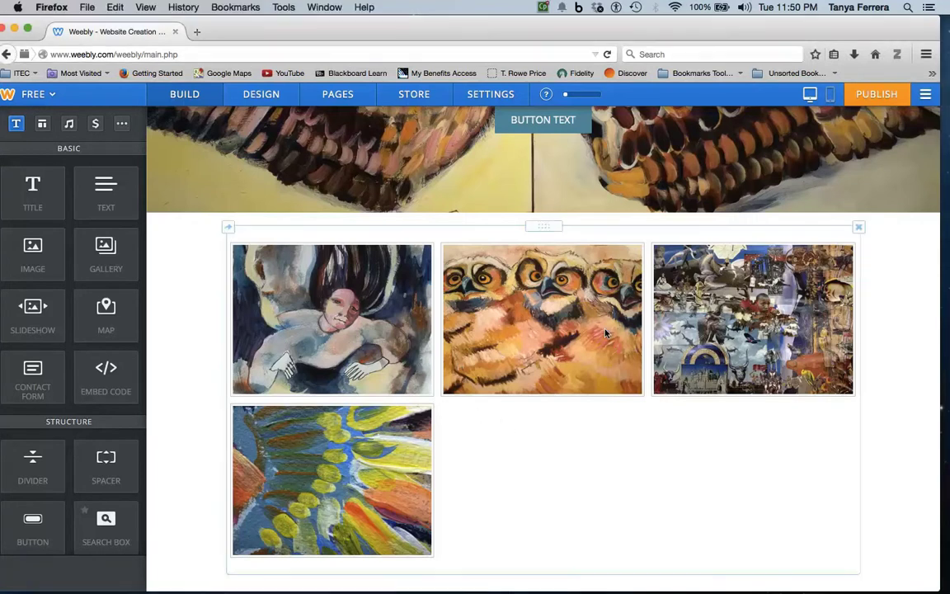
left_click(605, 332)
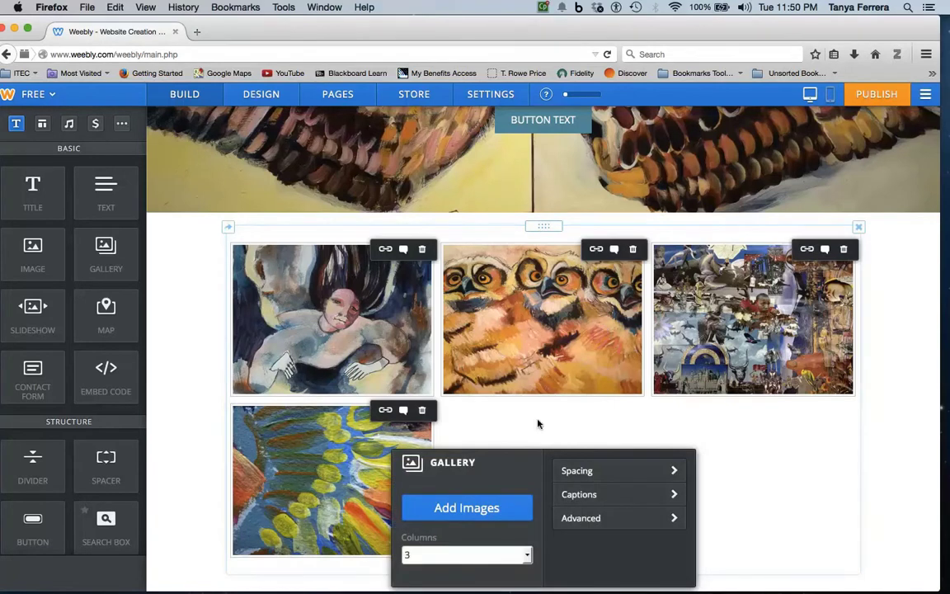
left_click(526, 555)
left_click(505, 512)
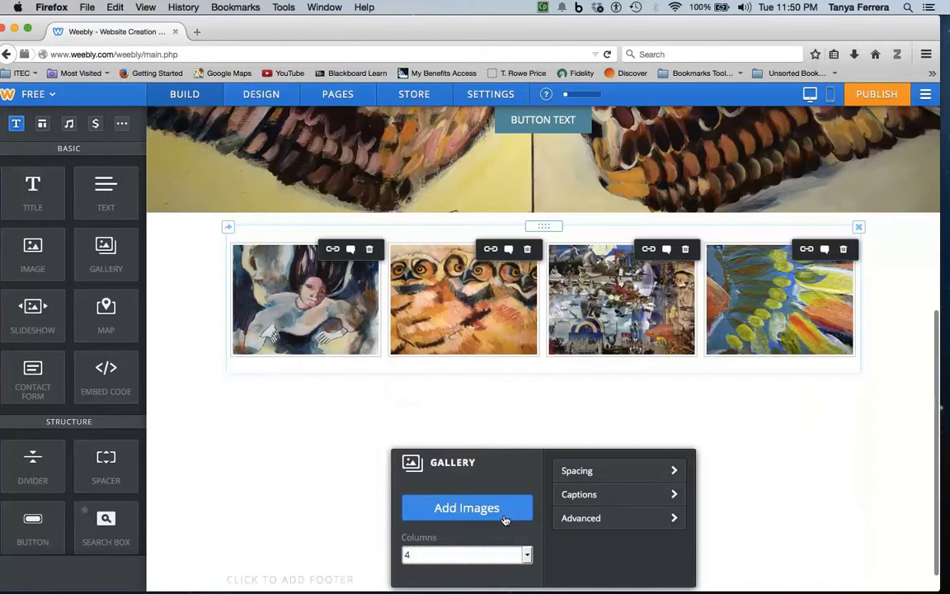
Set gallery spacing to Large above and Small below
left_click(581, 471)
left_click(587, 506)
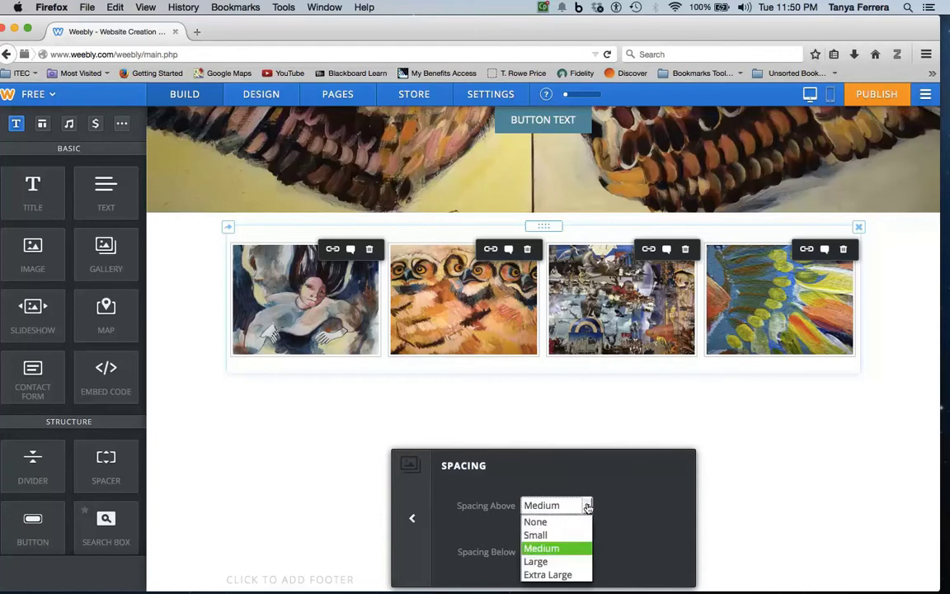
left_click(575, 535)
left_click(587, 507)
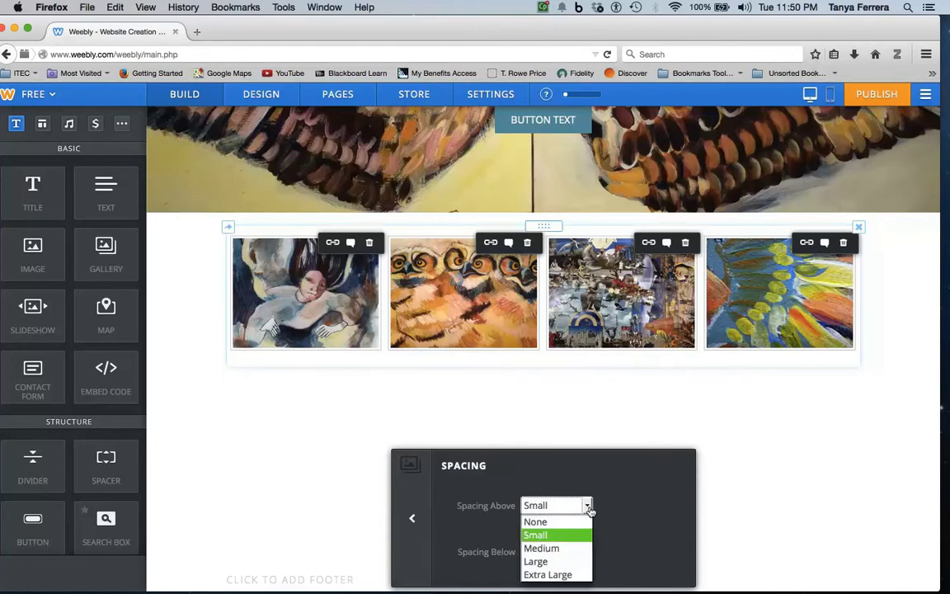
left_click(569, 562)
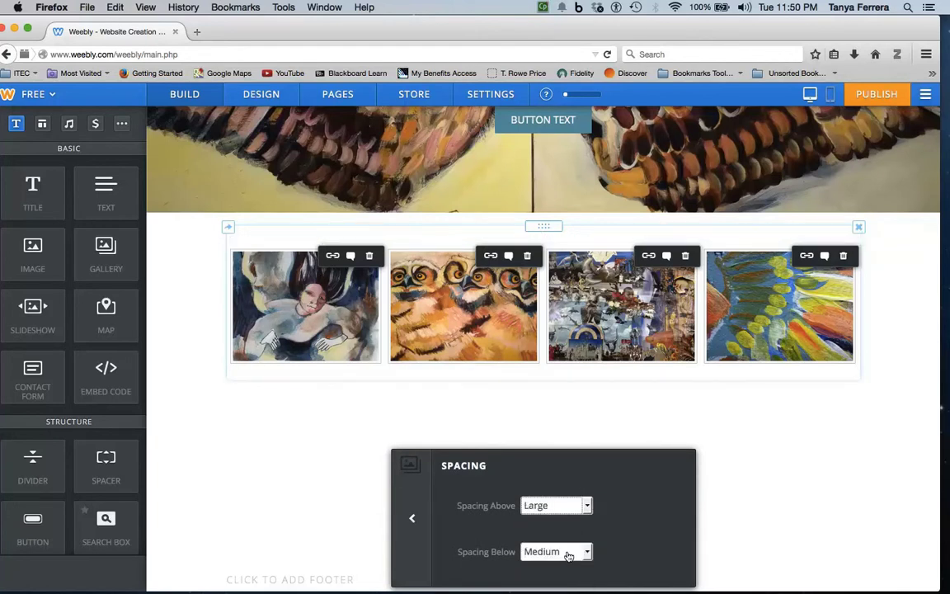
left_click(569, 552)
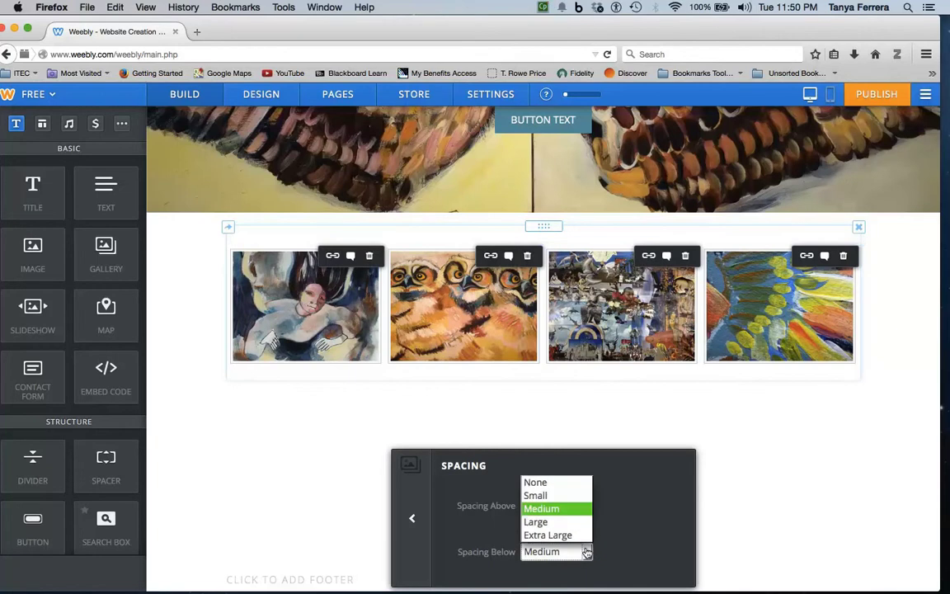
left_click(575, 495)
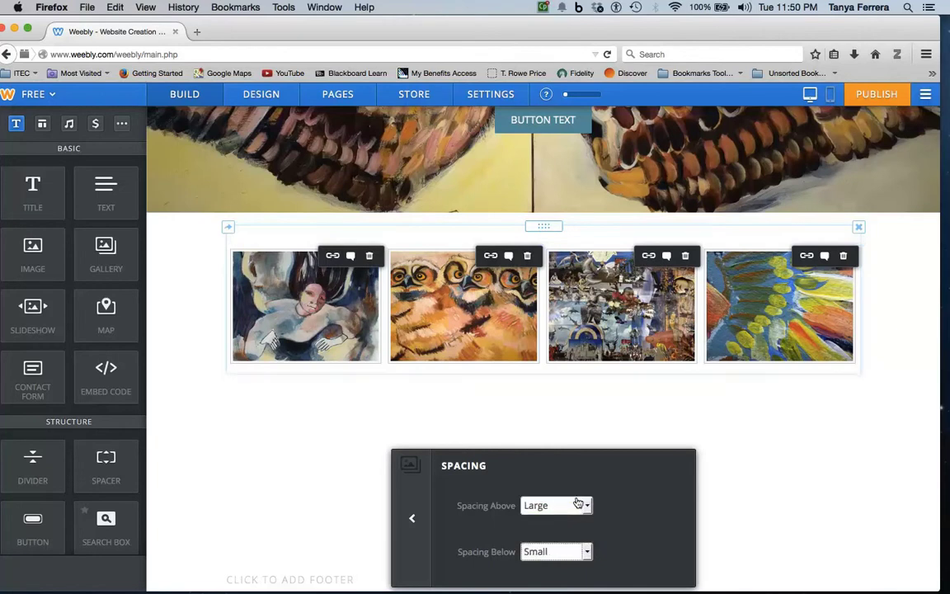
left_click(411, 517)
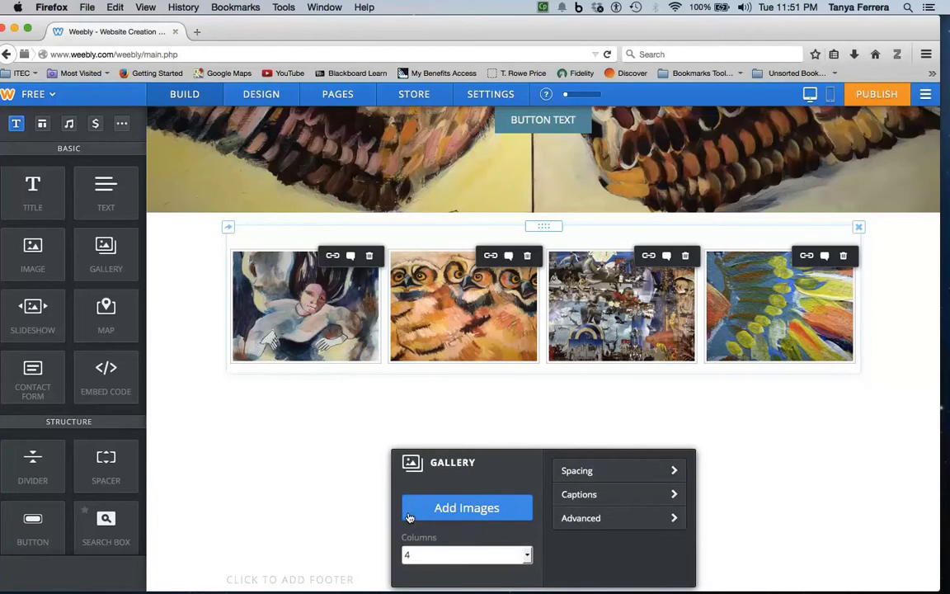
Set captions to Lightbox & Thumbnails, with Full Overlay thumbnail captions shown on hover
left_click(580, 495)
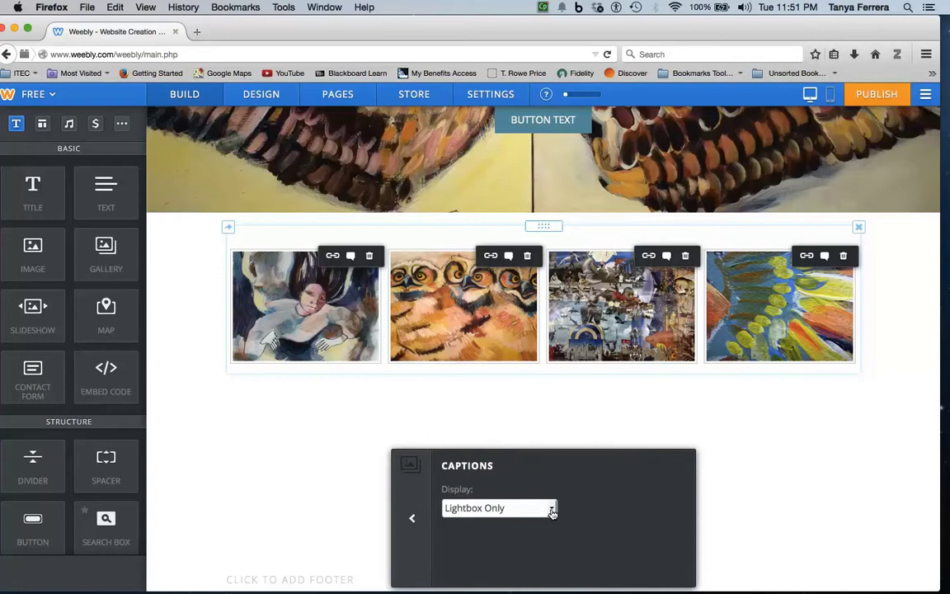
left_click(551, 510)
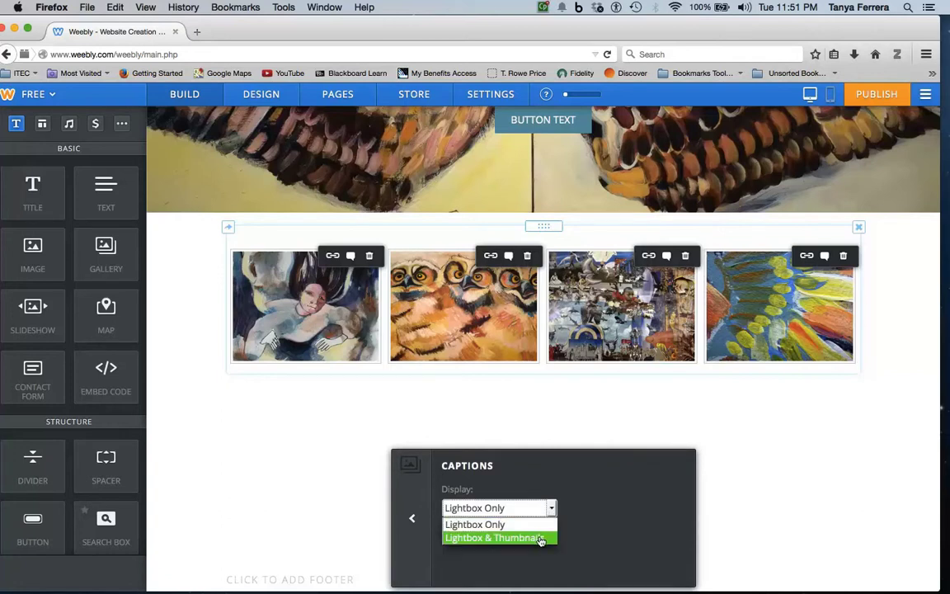
left_click(541, 538)
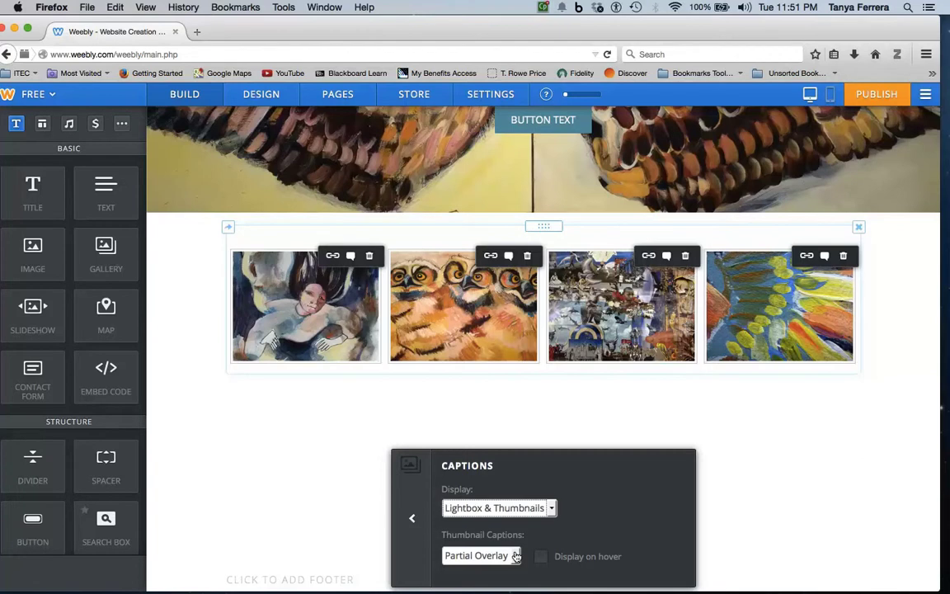
left_click(515, 557)
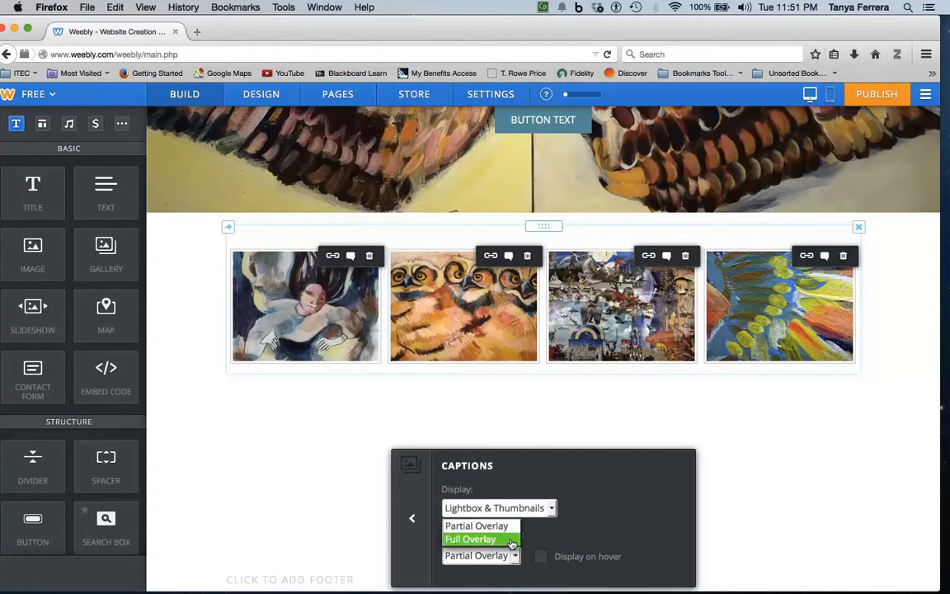
left_click(511, 540)
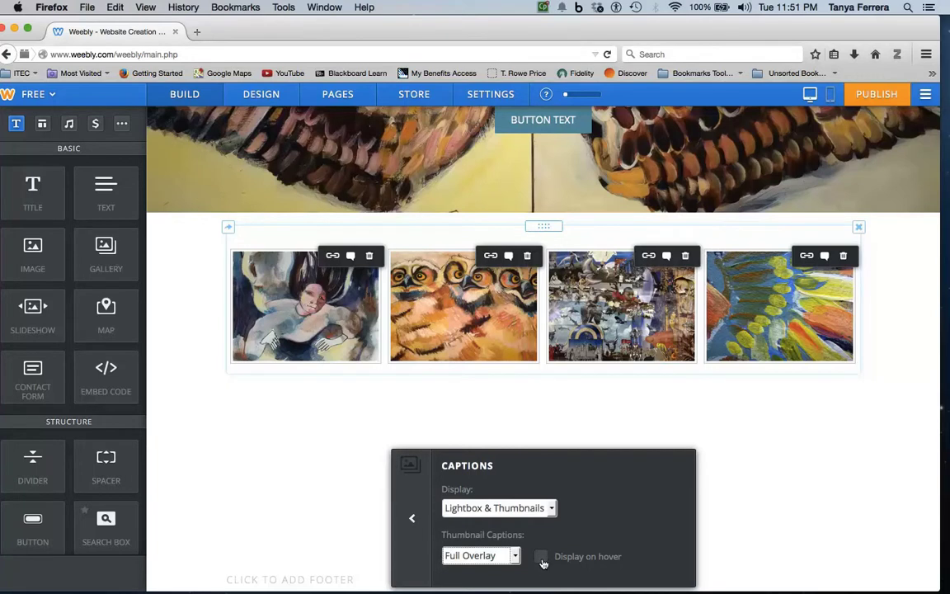
left_click(542, 558)
left_click(410, 522)
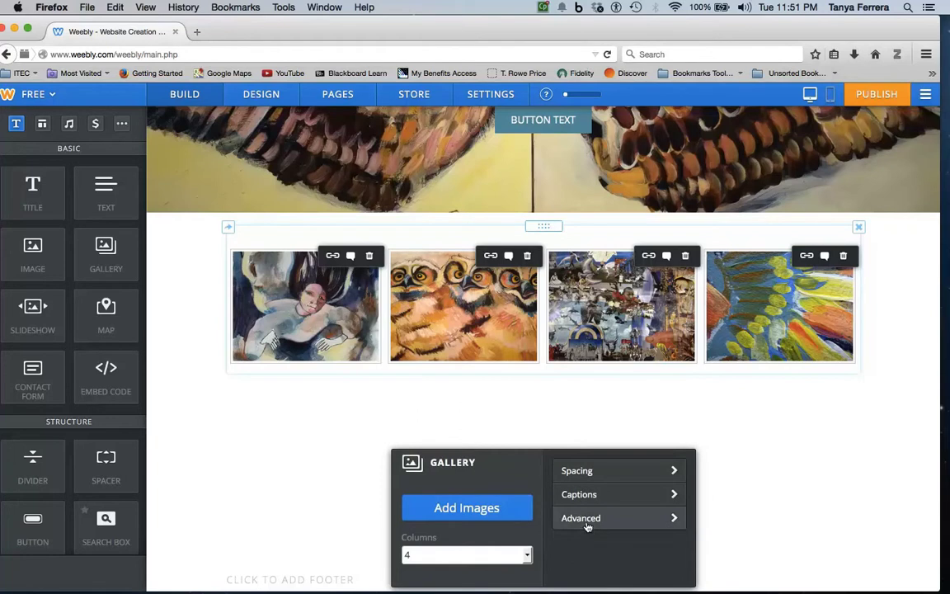
Give the gallery Tiny spacing, a Thin border and Rectangle cropping in its advanced settings
left_click(588, 519)
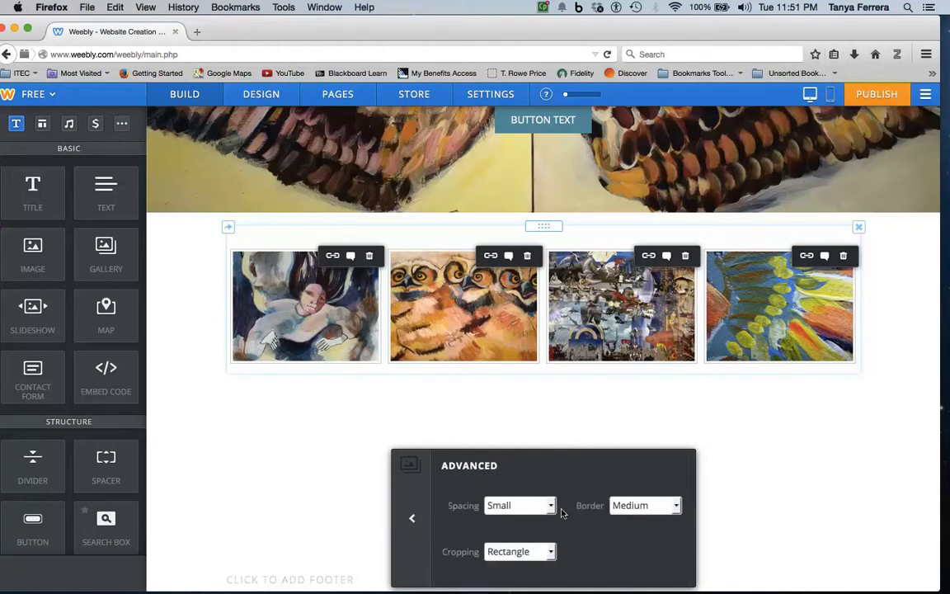
left_click(551, 505)
left_click(540, 532)
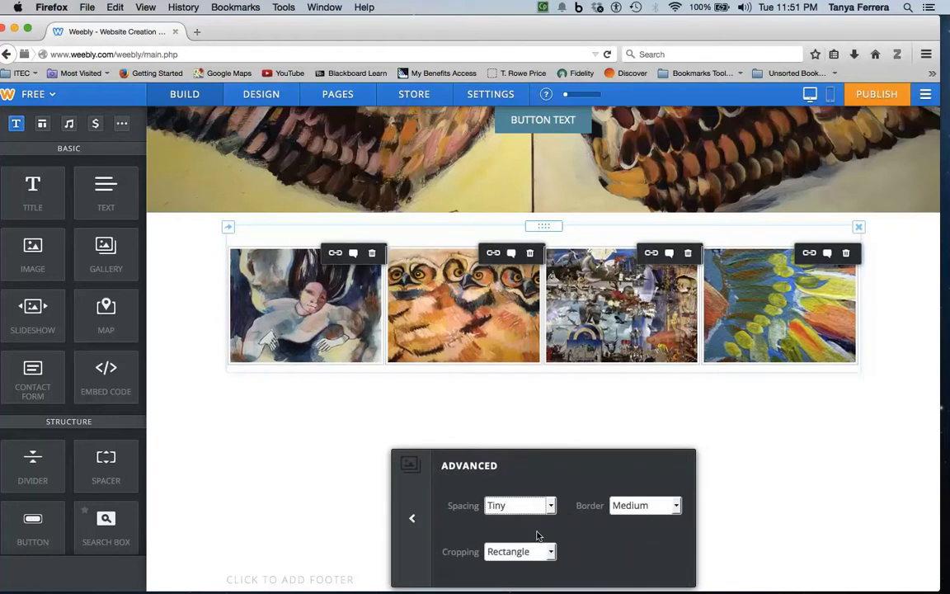
left_click(675, 506)
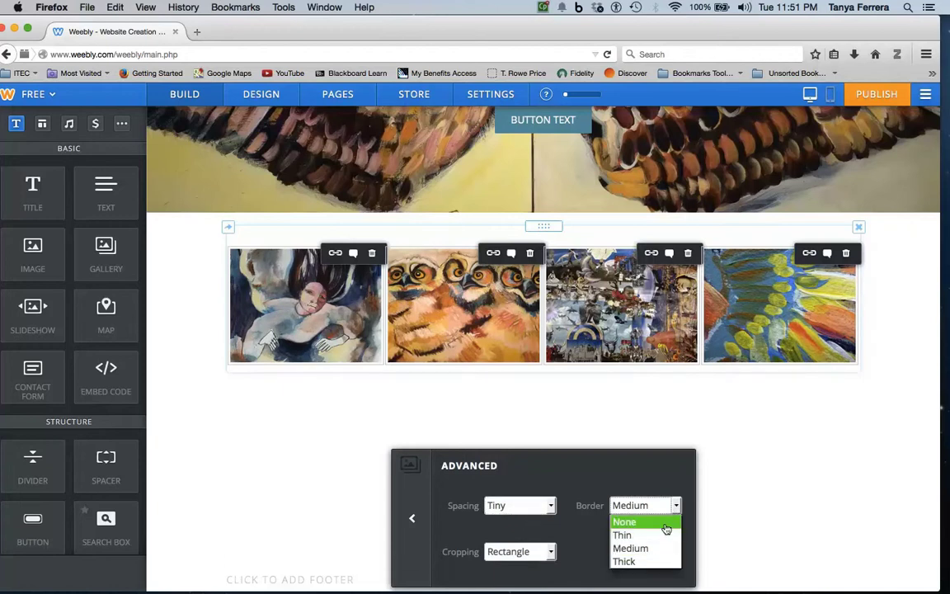
left_click(658, 536)
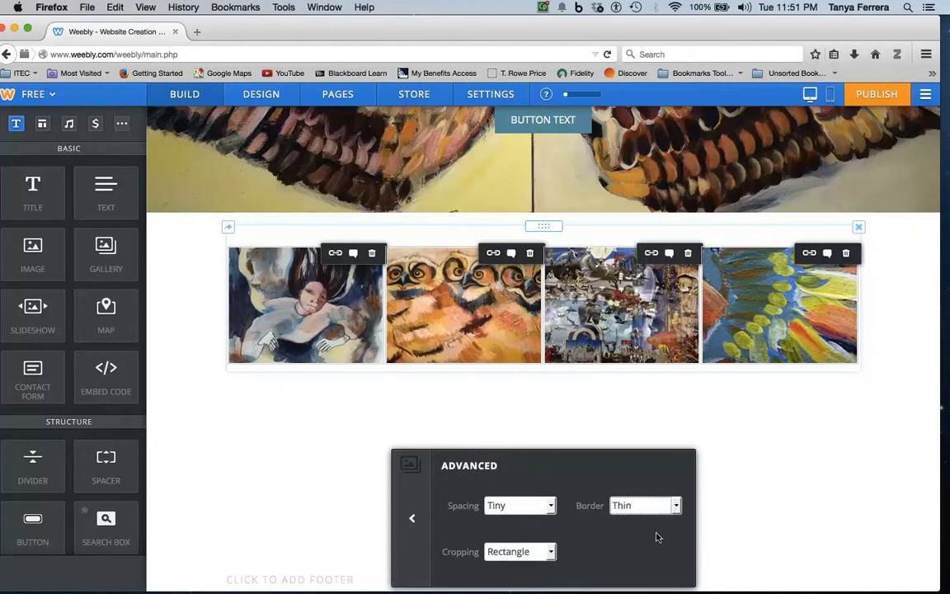
left_click(550, 553)
left_click(528, 521)
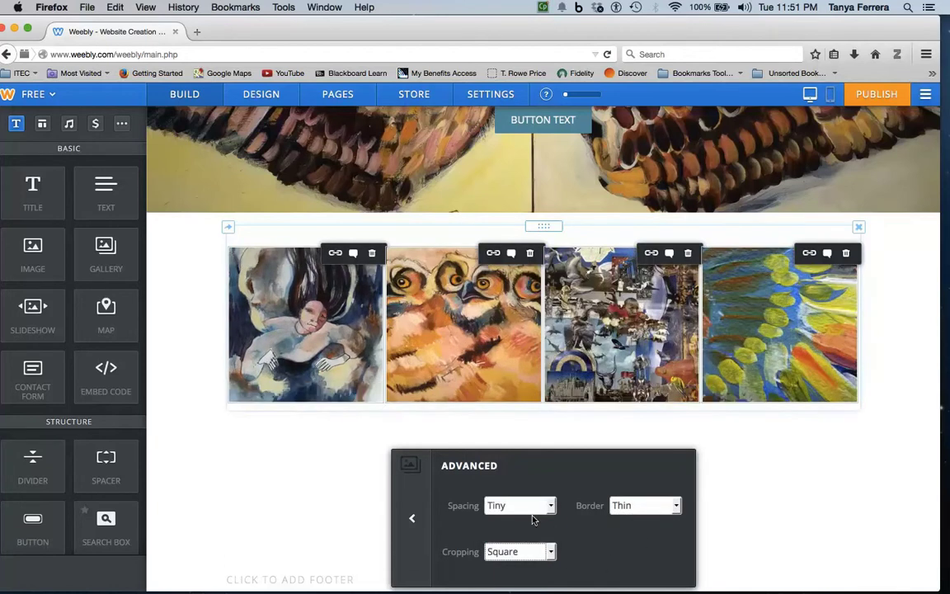
left_click(550, 551)
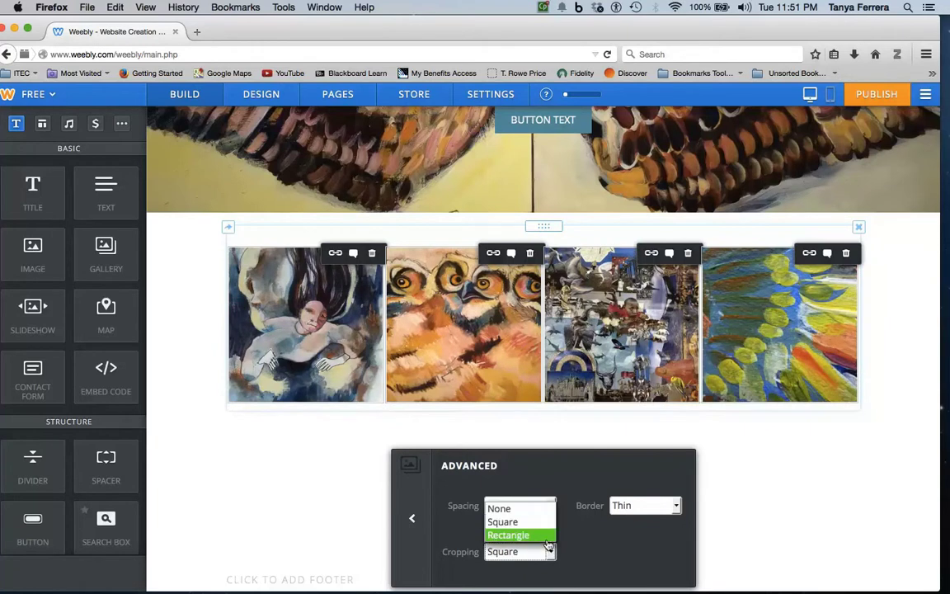
left_click(540, 536)
left_click(412, 518)
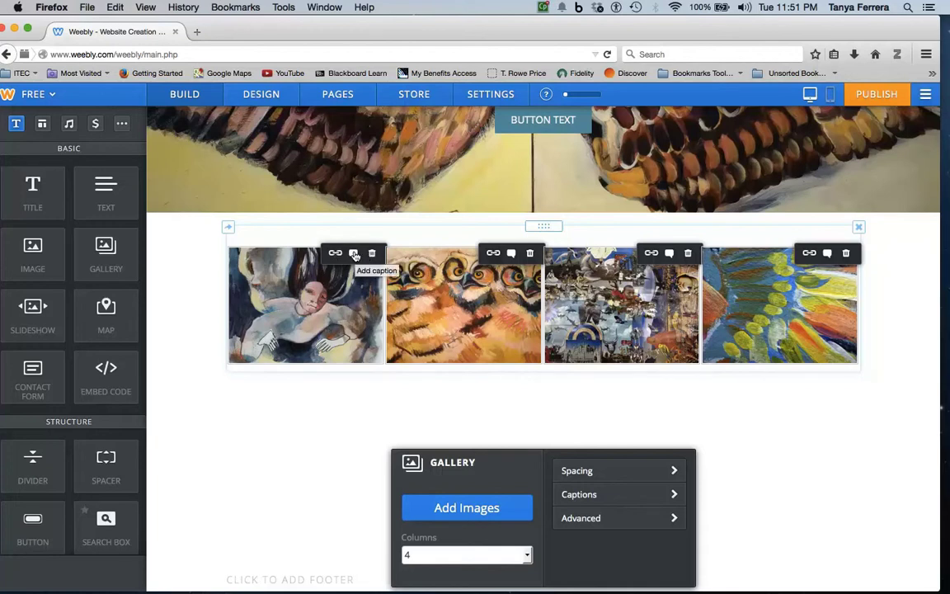
Caption the first two gallery images Figures and Animals
left_click(353, 253)
left_click(306, 297)
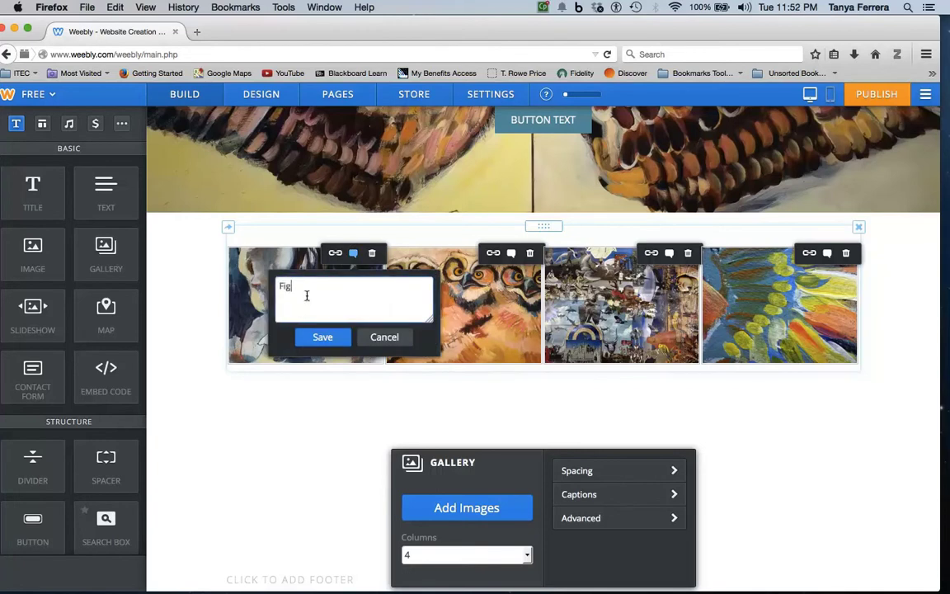
left_click(325, 338)
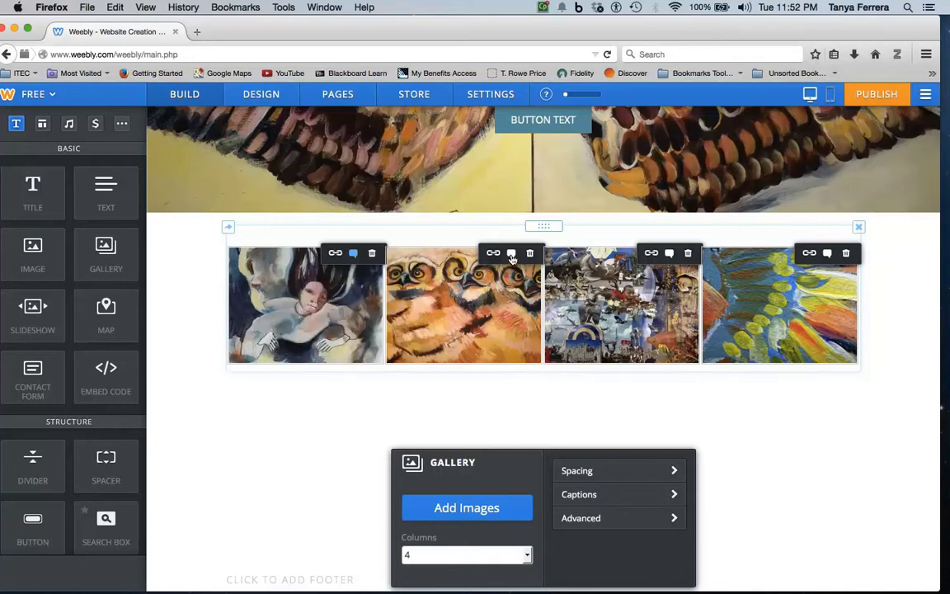
left_click(512, 254)
left_click(516, 292)
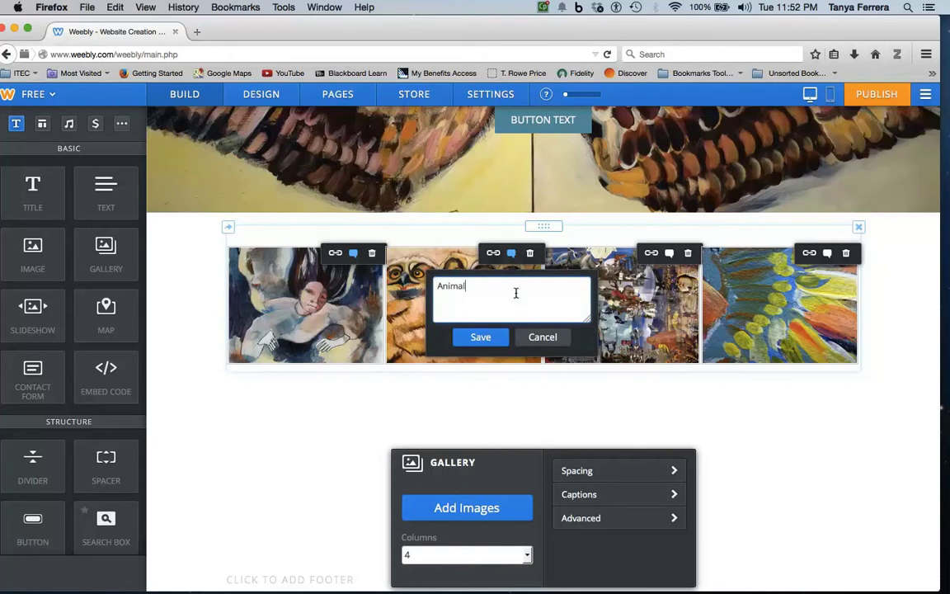
left_click(481, 337)
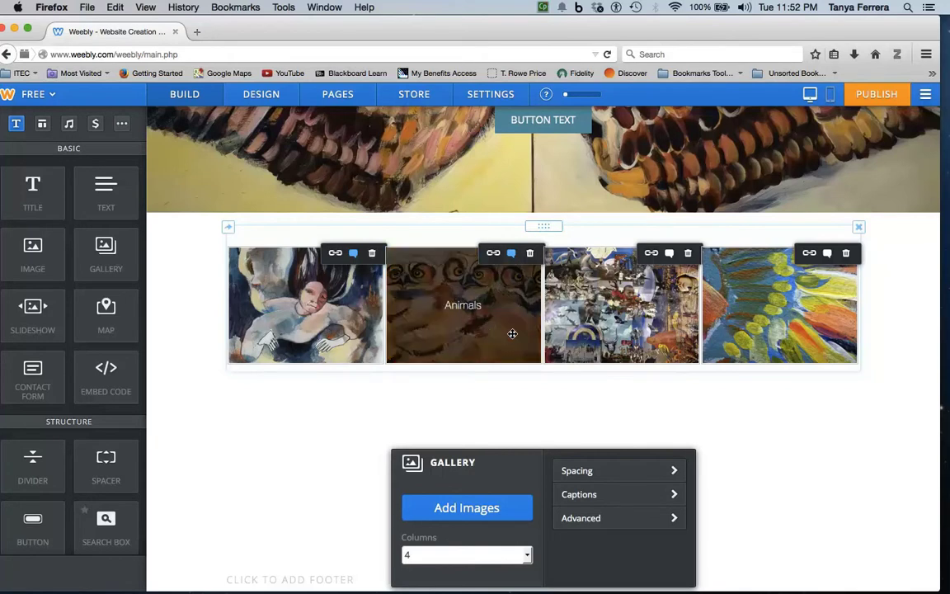
Caption the third and fourth gallery images Collage and Abstract
left_click(670, 254)
left_click(666, 293)
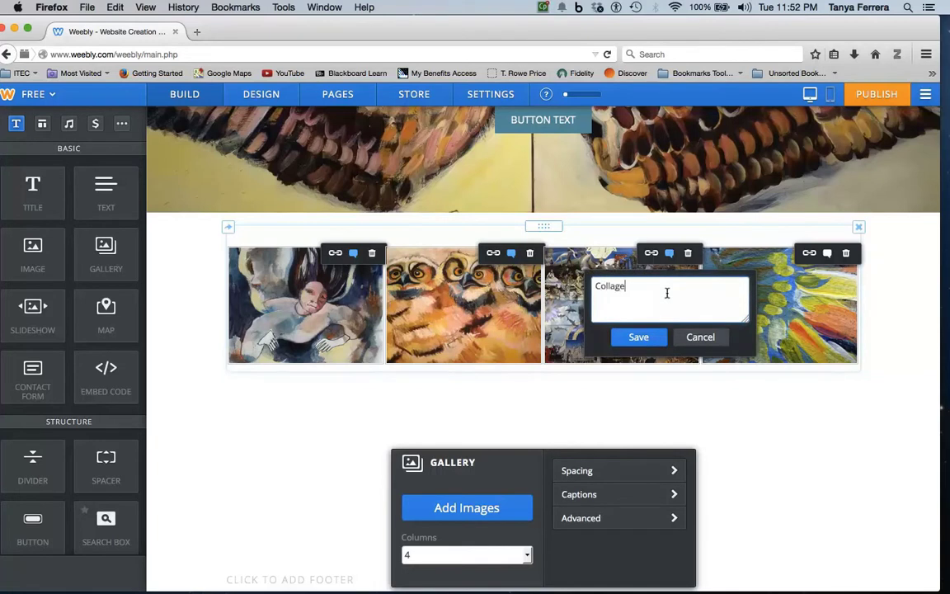
left_click(639, 336)
left_click(827, 253)
left_click(824, 290)
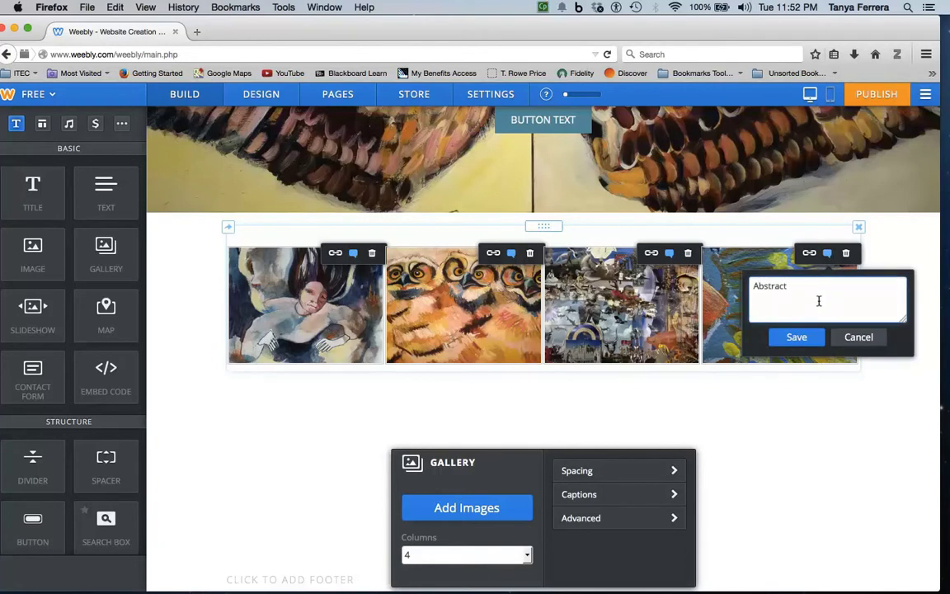
left_click(795, 335)
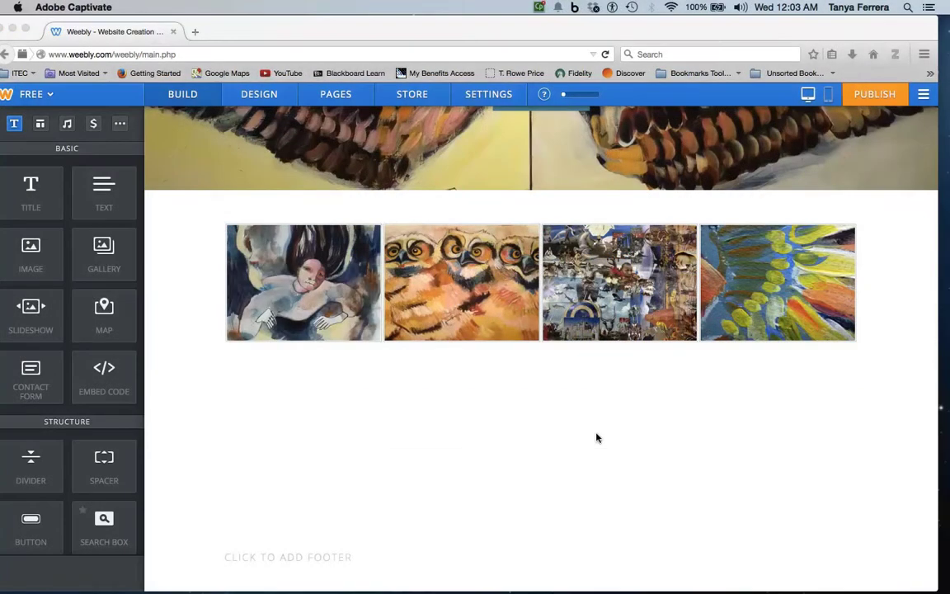
Place a Simple Slideshow below the gallery and upload four painting images into it
left_click(30, 312)
left_click_drag(30, 312, 420, 440)
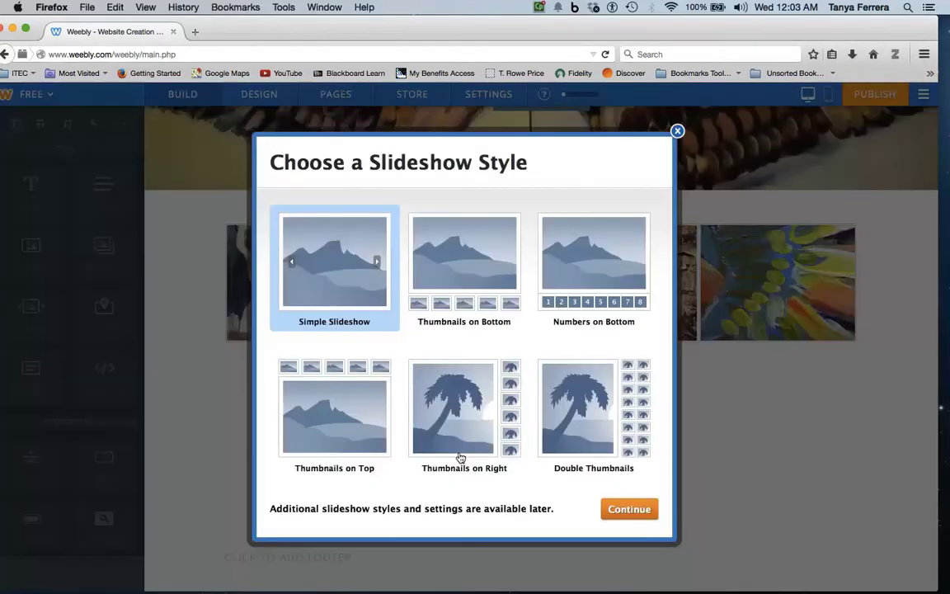
left_click(629, 510)
left_click(532, 436)
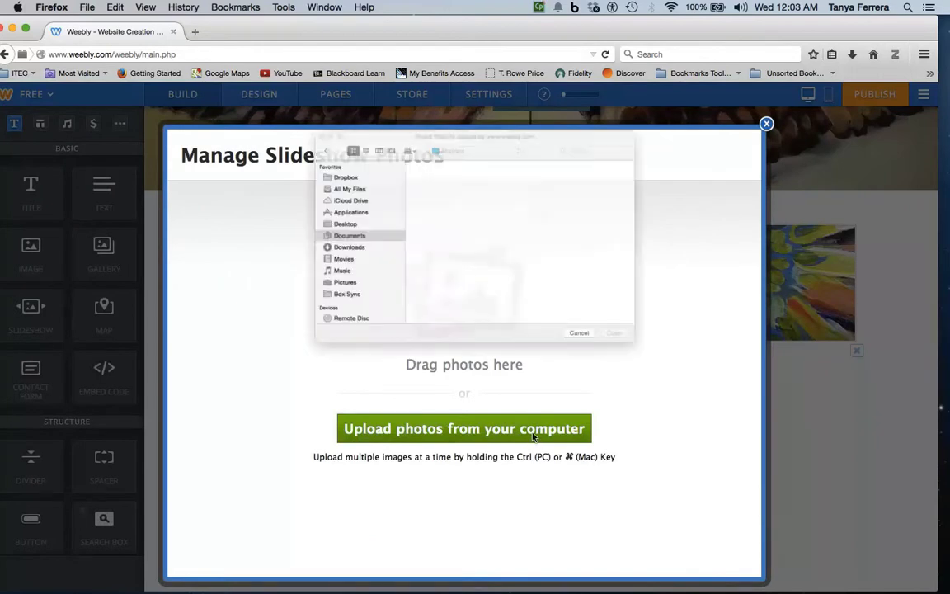
left_click_drag(396, 139, 526, 246)
left_click(680, 379)
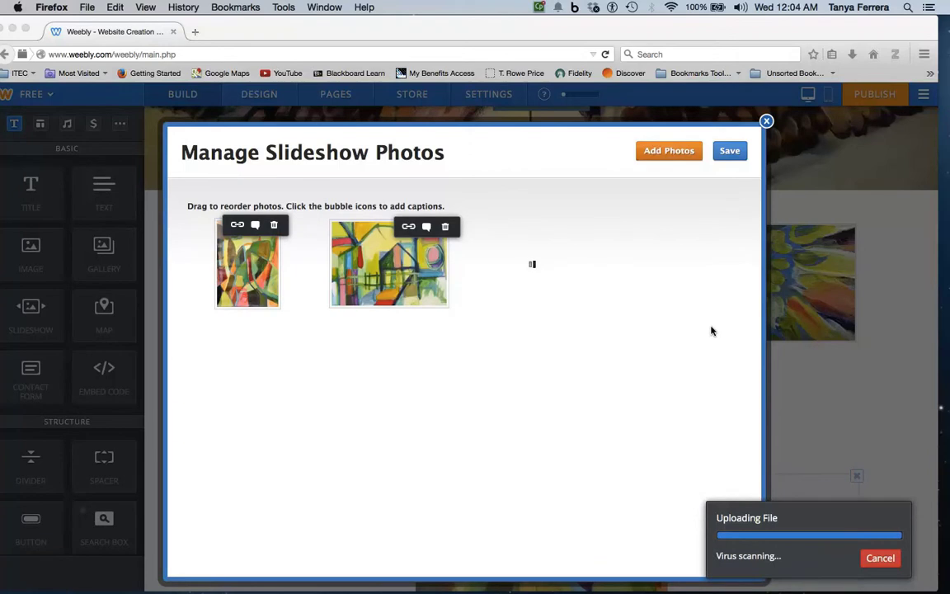
left_click(732, 155)
scroll(622, 448, "down", 2)
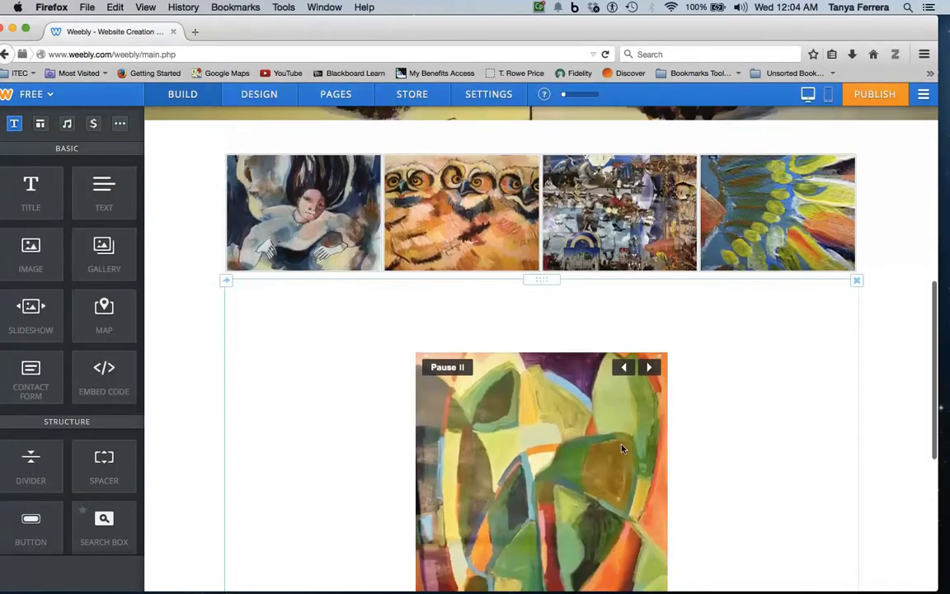
Set the slideshow's navigation style to Thumbnails
scroll(623, 449, "down", 4)
left_click(593, 434)
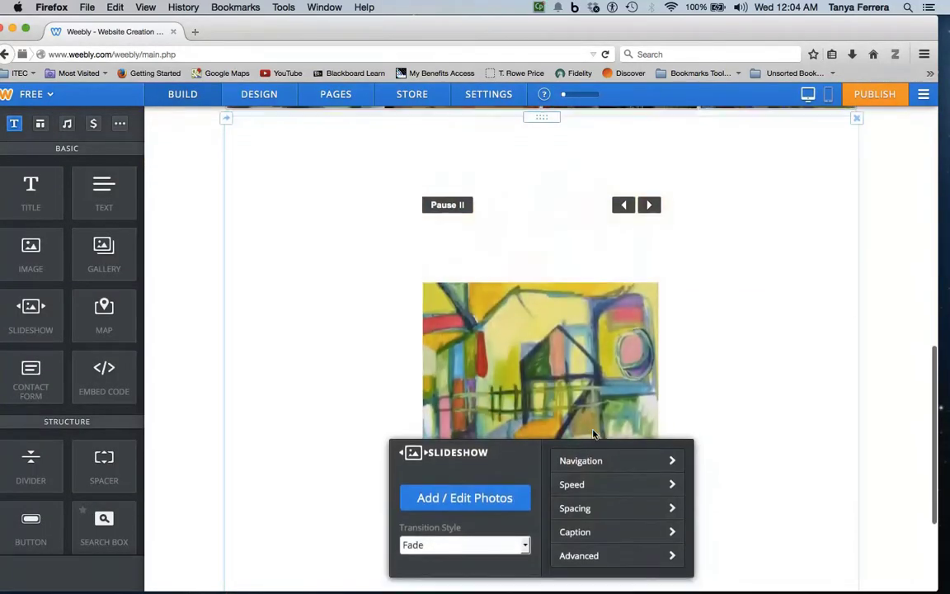
scroll(602, 430, "down", 1)
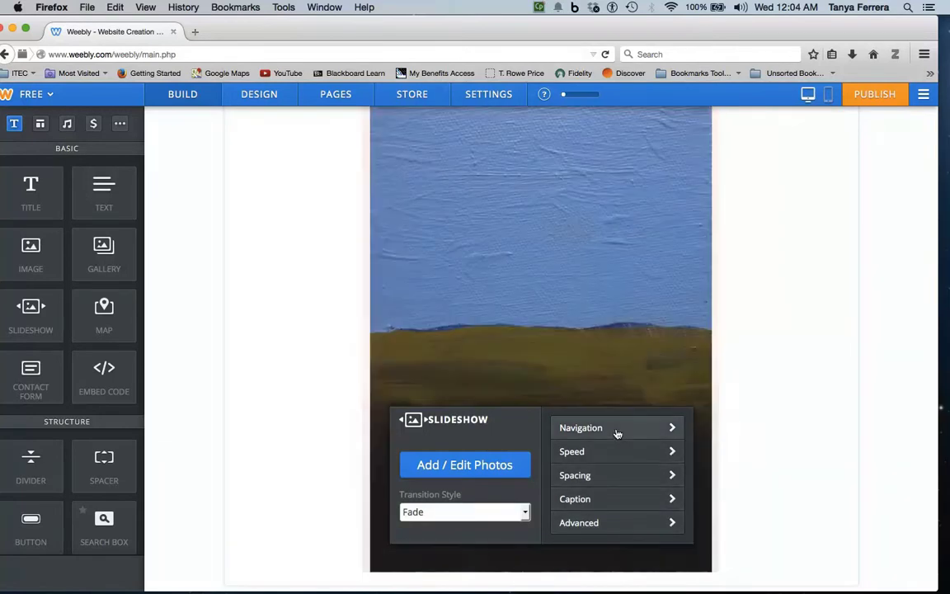
left_click(617, 429)
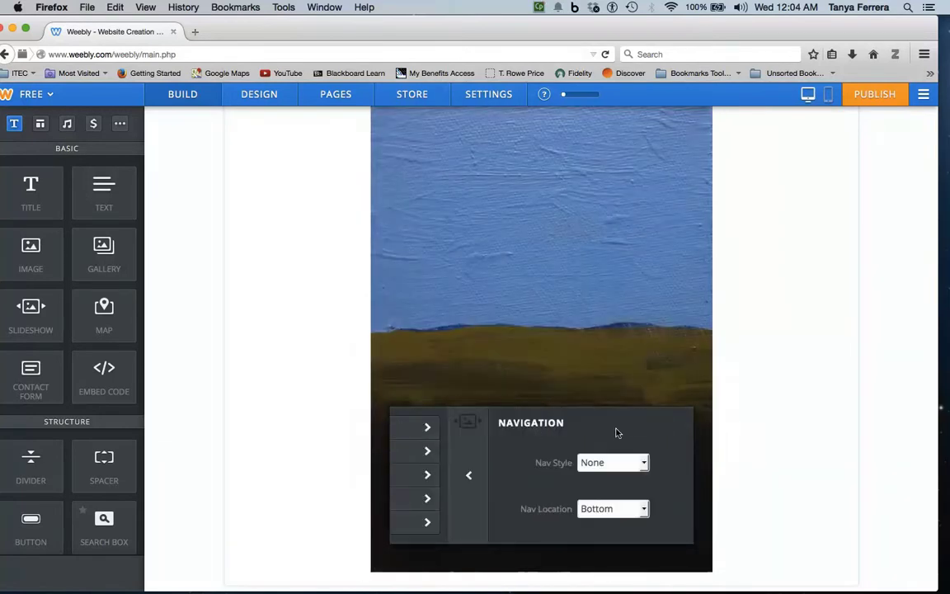
left_click(588, 465)
left_click(586, 482)
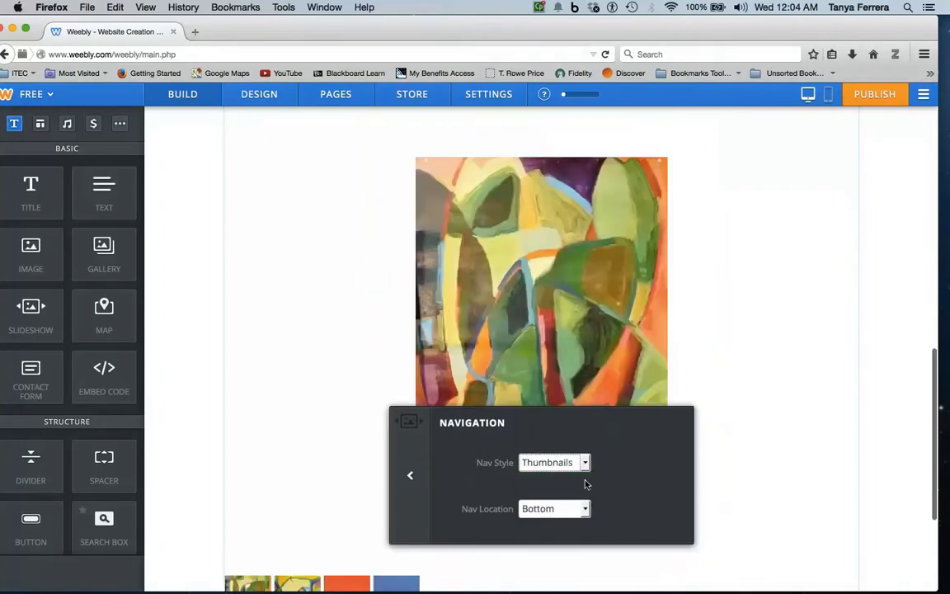
scroll(585, 473, "down", 2)
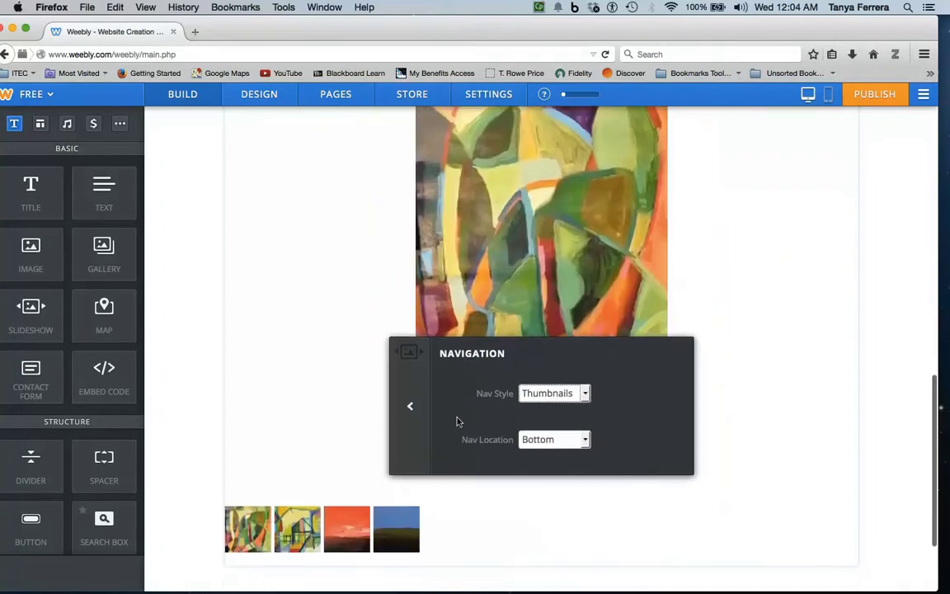
left_click(410, 405)
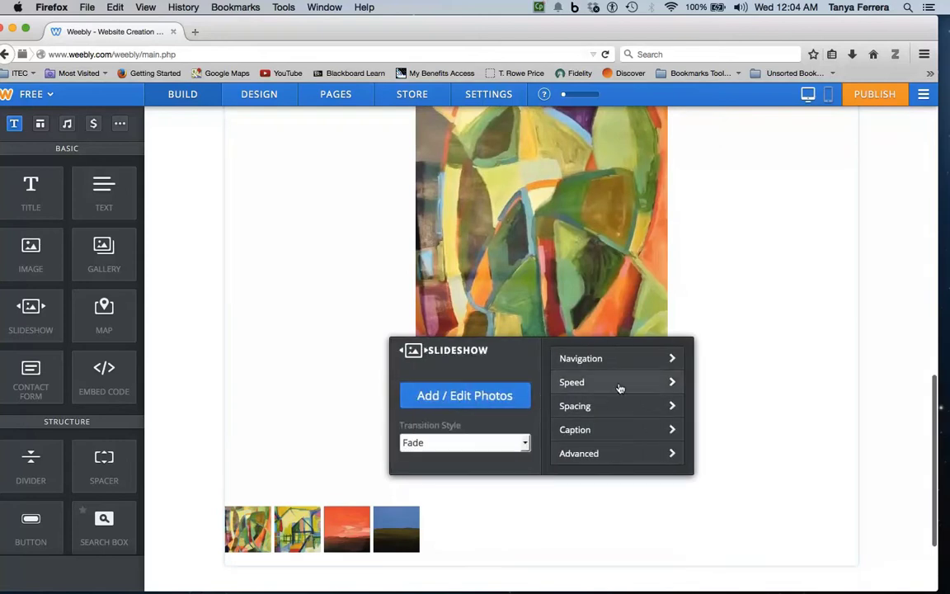
Make slides change every 4 seconds and switch the transition style to Mosaic
left_click(619, 385)
left_click(547, 393)
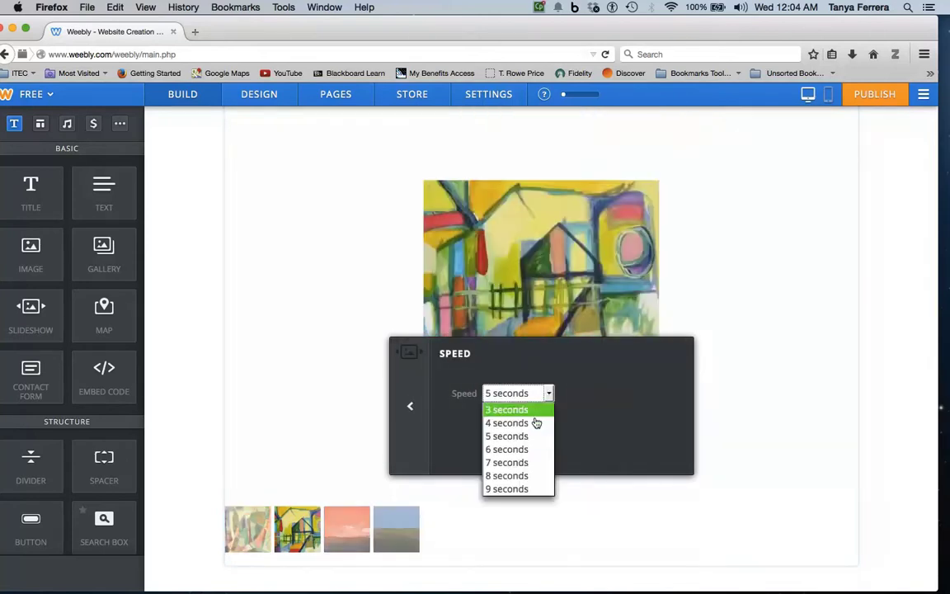
left_click(535, 422)
left_click(412, 408)
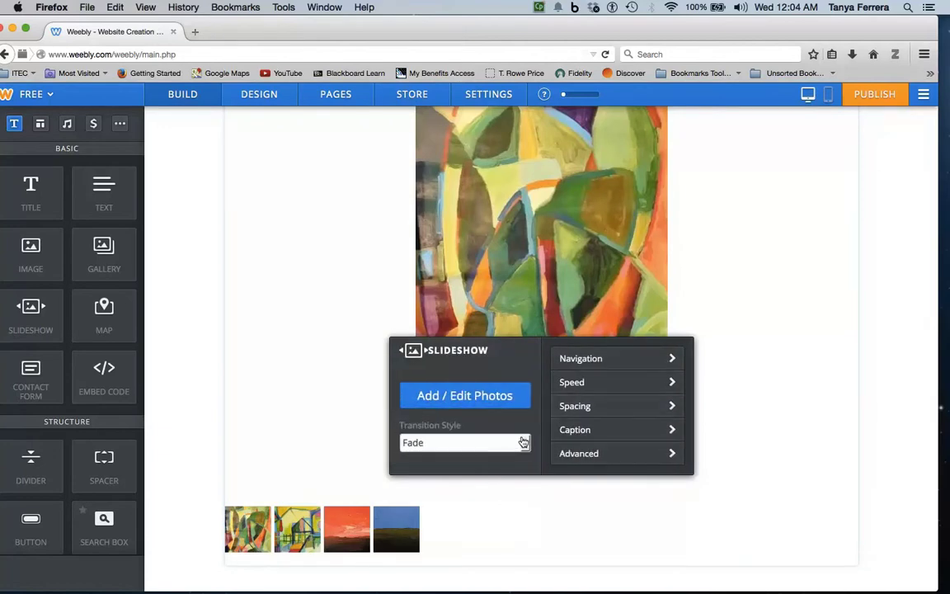
left_click(523, 441)
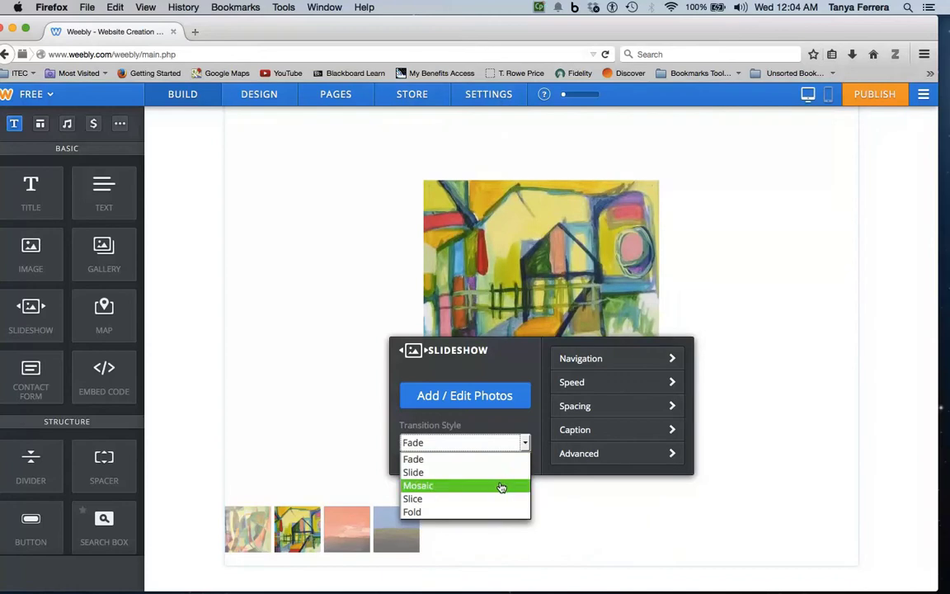
left_click(500, 486)
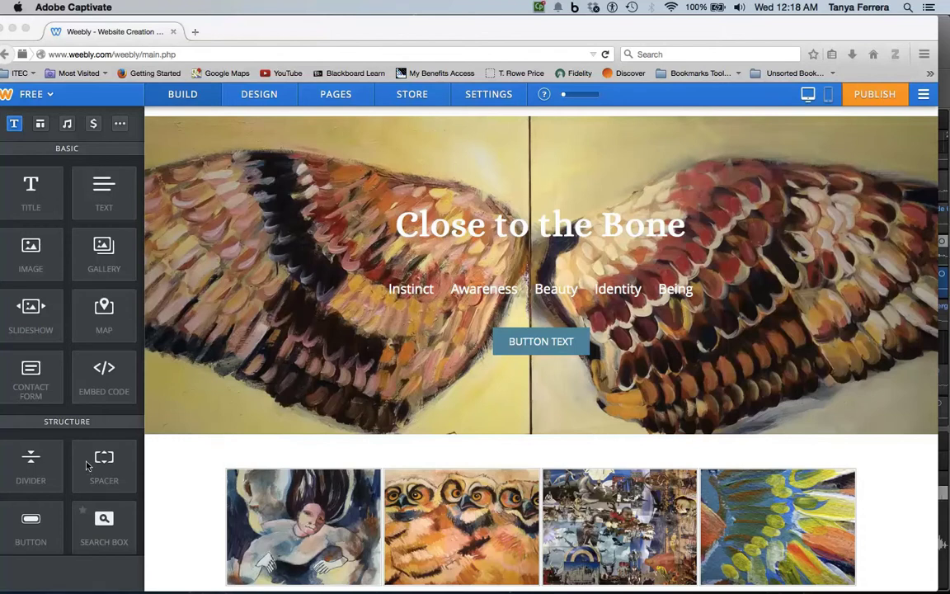
Add divider lines above and below the image gallery
left_click(30, 462)
left_click_drag(30, 462, 271, 452)
scroll(271, 452, "down", 5)
left_click_drag(30, 462, 349, 424)
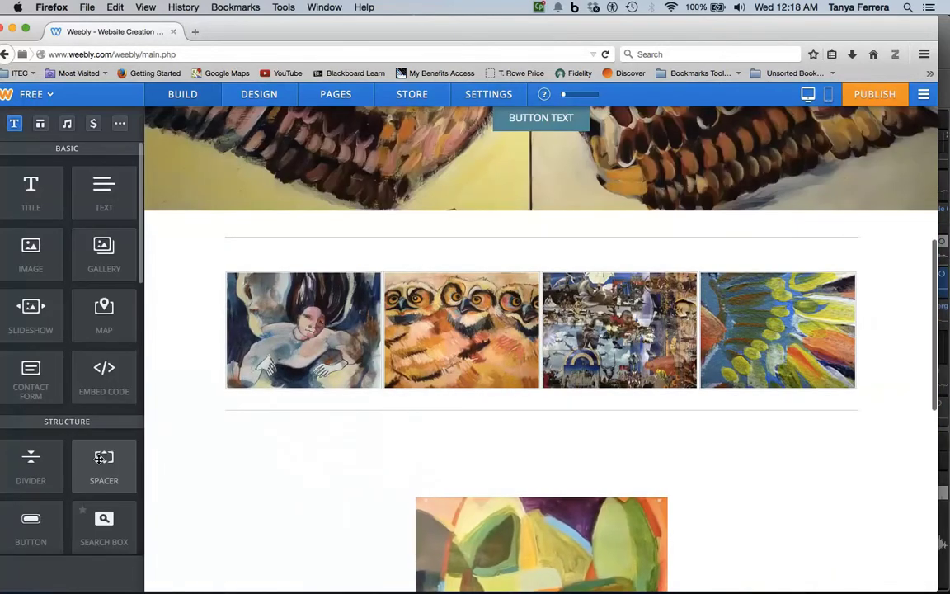
Add a spacer above the gallery, then delete it again
left_click_drag(102, 466, 350, 226)
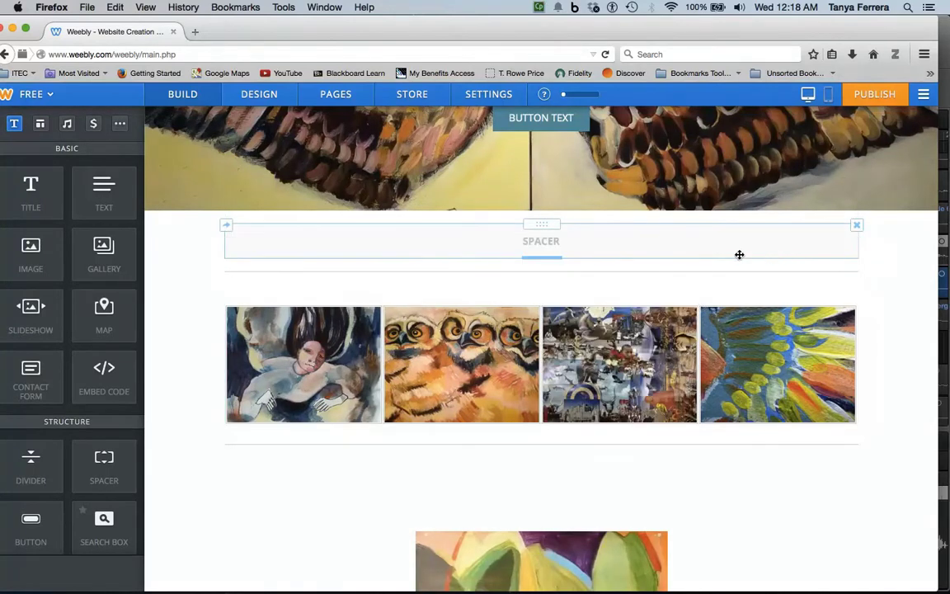
left_click(857, 226)
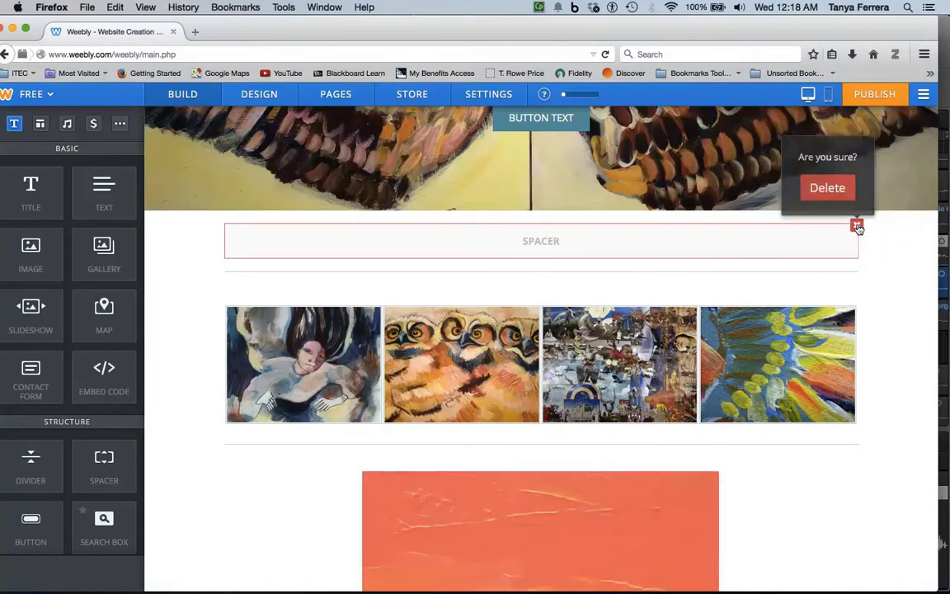
left_click(827, 186)
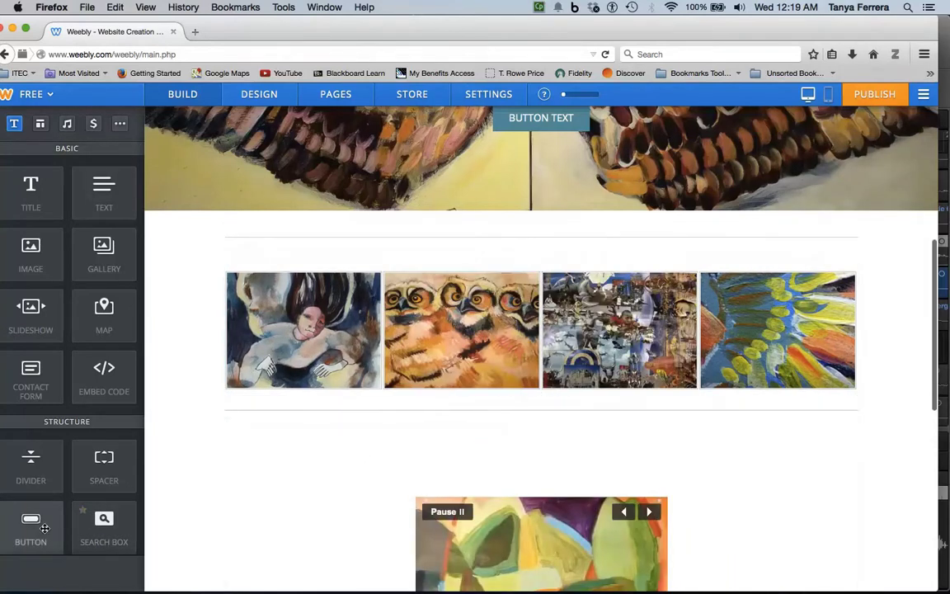
Add a button below the slideshow and link it to the pasted artist website address
left_click_drag(31, 526, 470, 413)
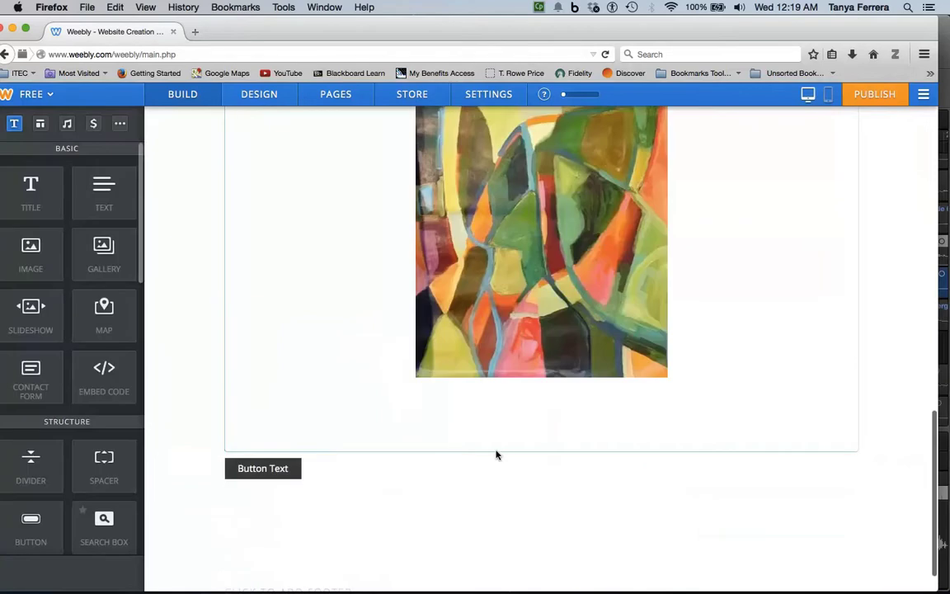
left_click(274, 467)
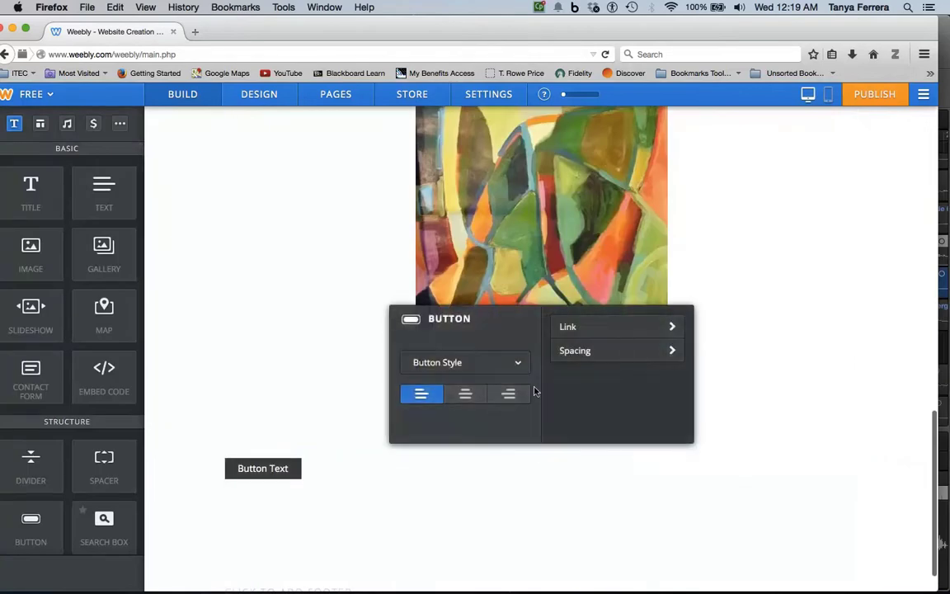
left_click(584, 330)
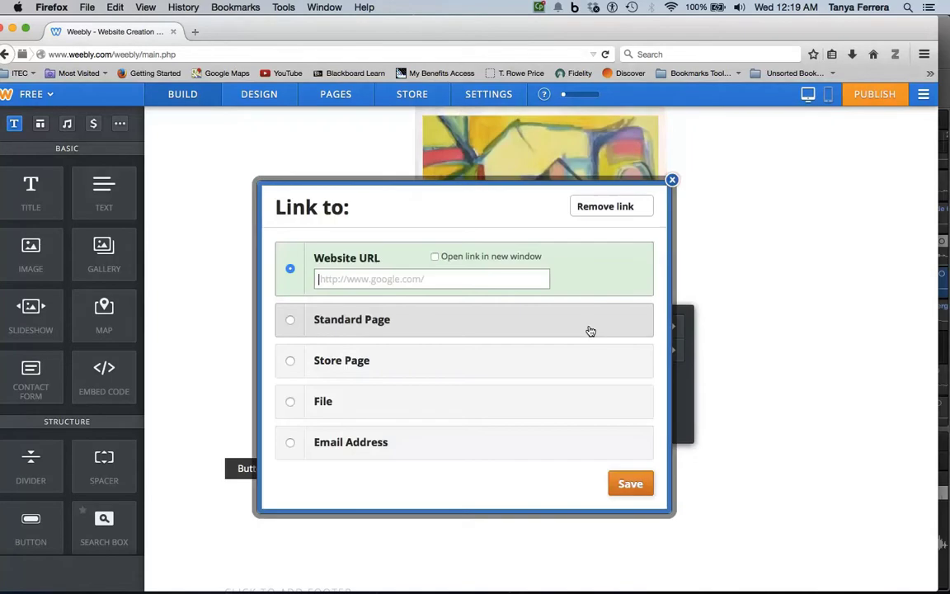
right_click(413, 281)
left_click(441, 336)
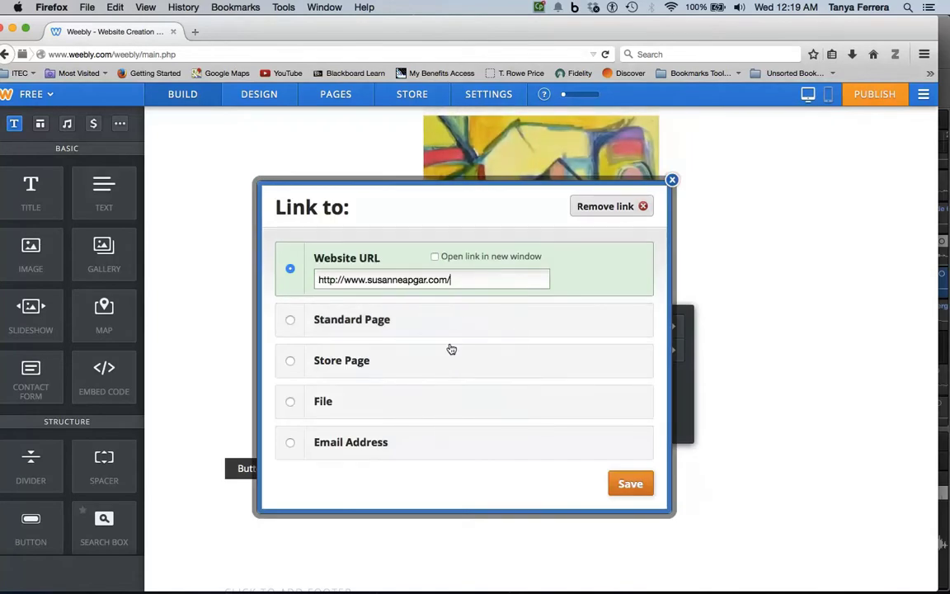
left_click(628, 484)
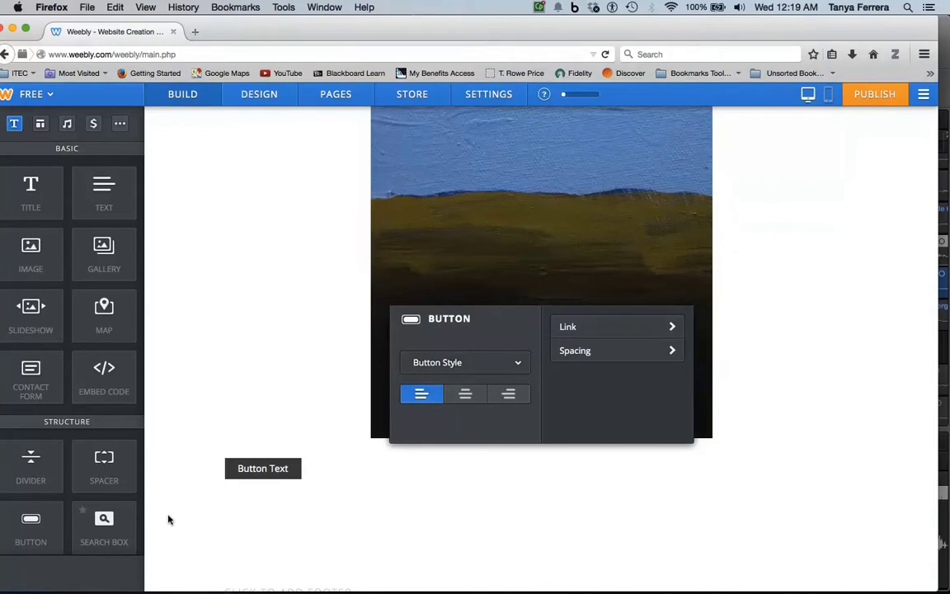
scroll(179, 517, "down", 1)
scroll(106, 530, "down", 3)
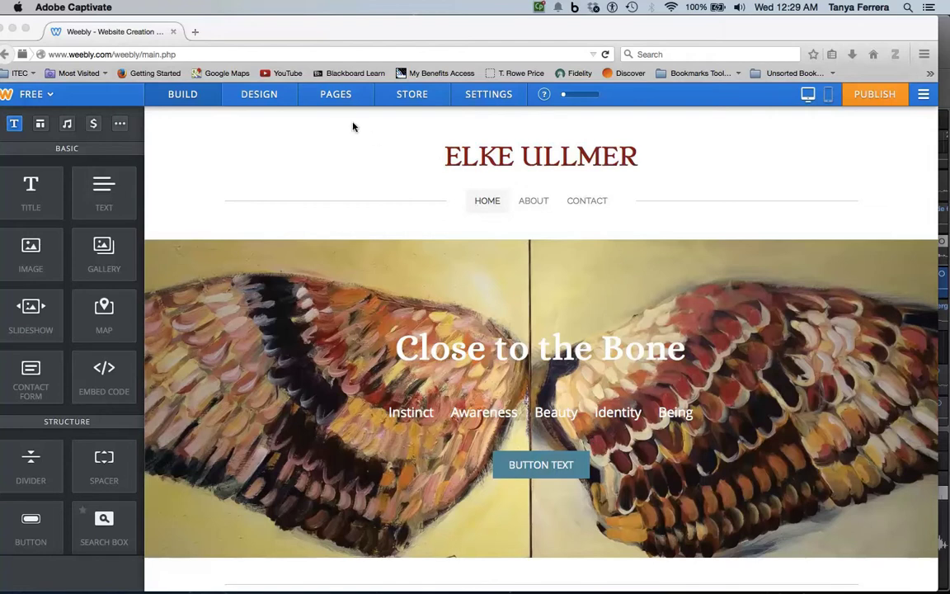
Add two new Standard Pages, dismissing the page-limit warning on a third attempt
left_click(343, 97)
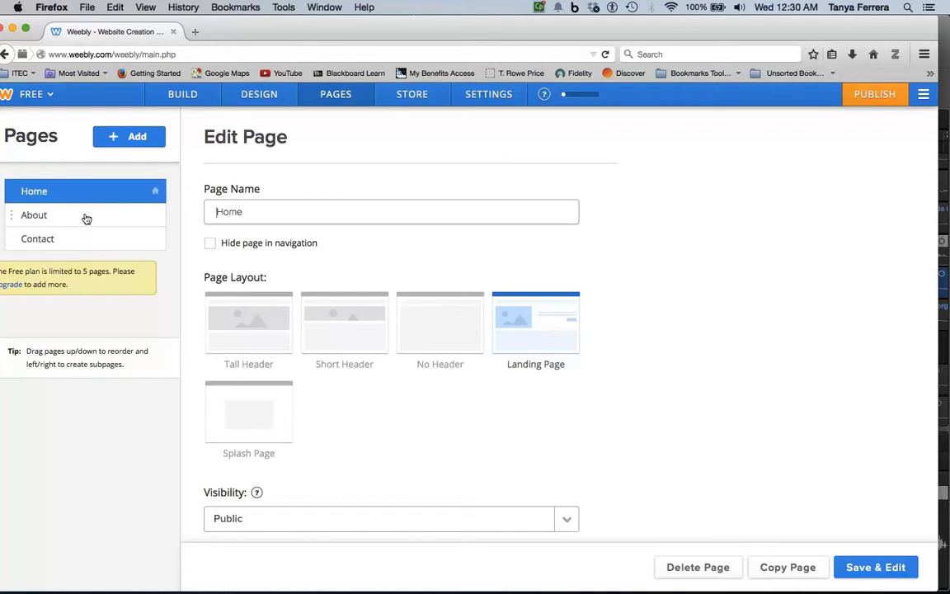
left_click(130, 137)
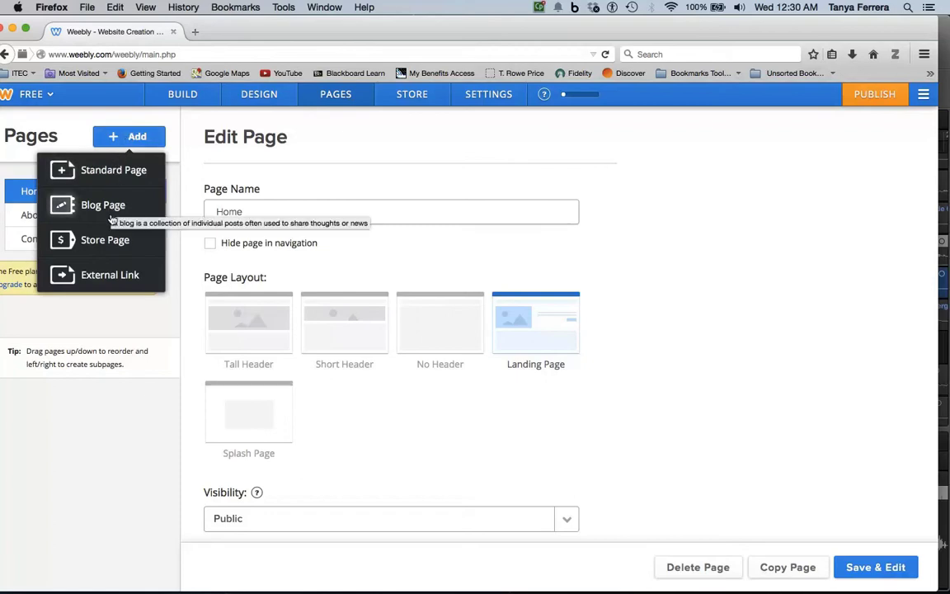
left_click(113, 171)
left_click(127, 136)
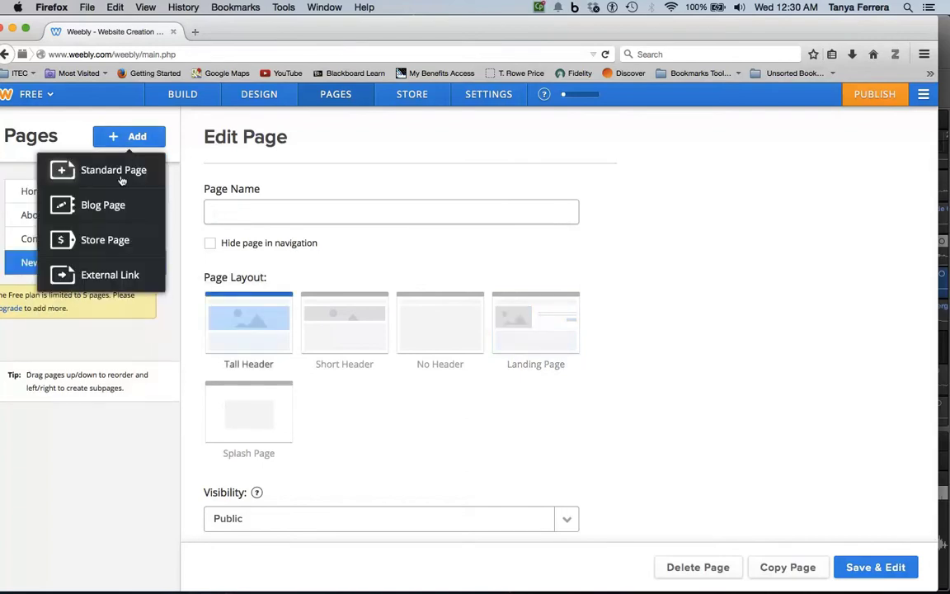
left_click(122, 173)
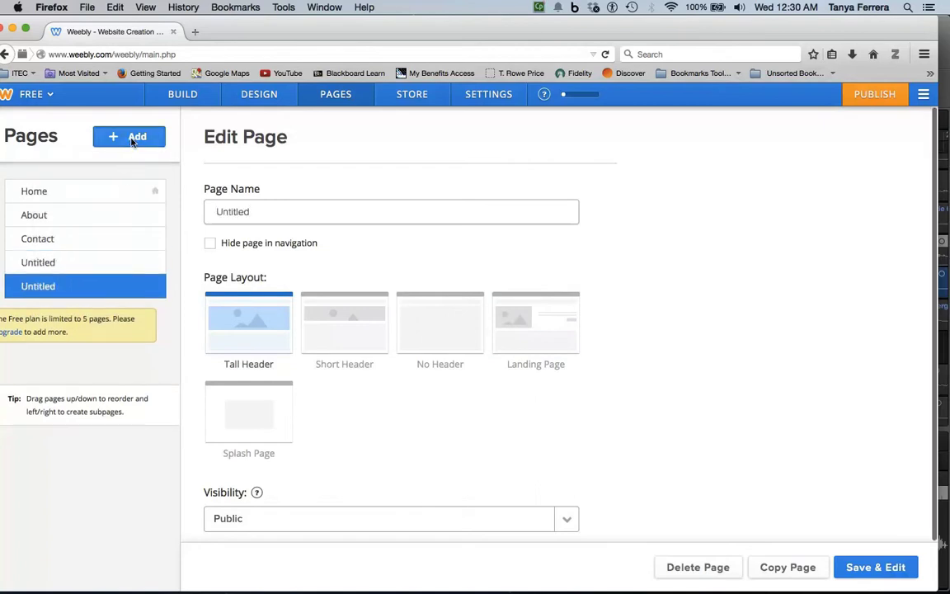
left_click(130, 137)
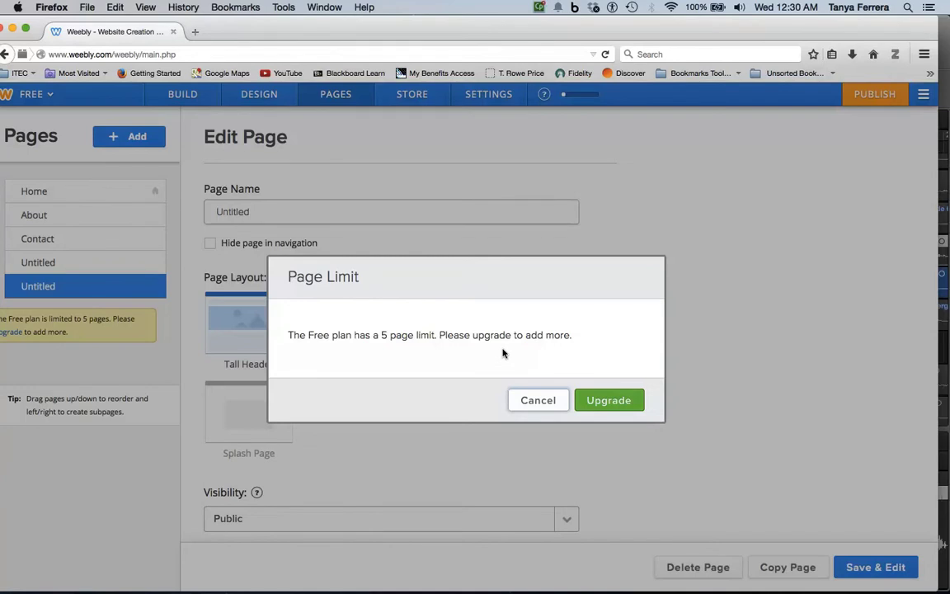
left_click(524, 400)
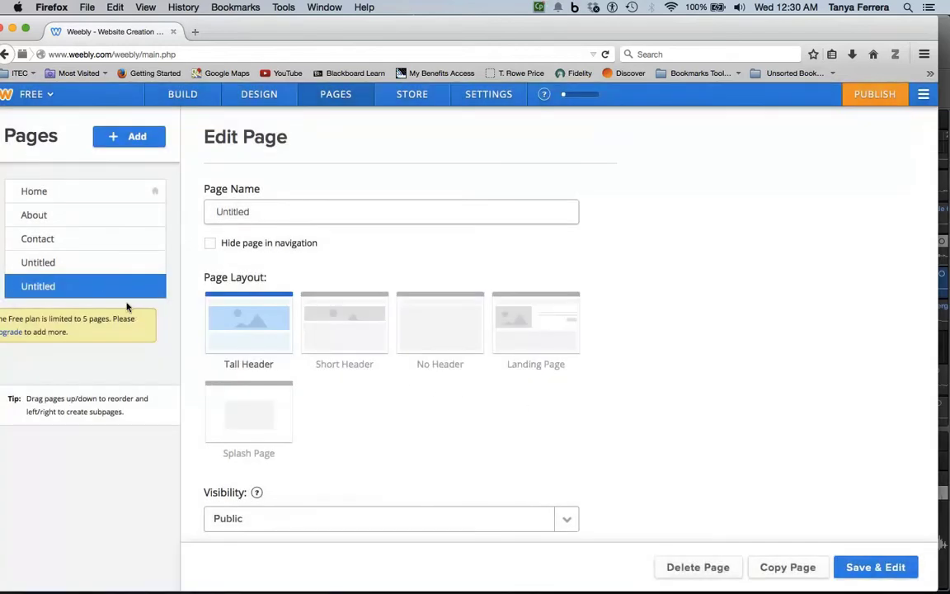
Rename the About page to Artist's Statement and the Contact page to Painting
left_click(90, 218)
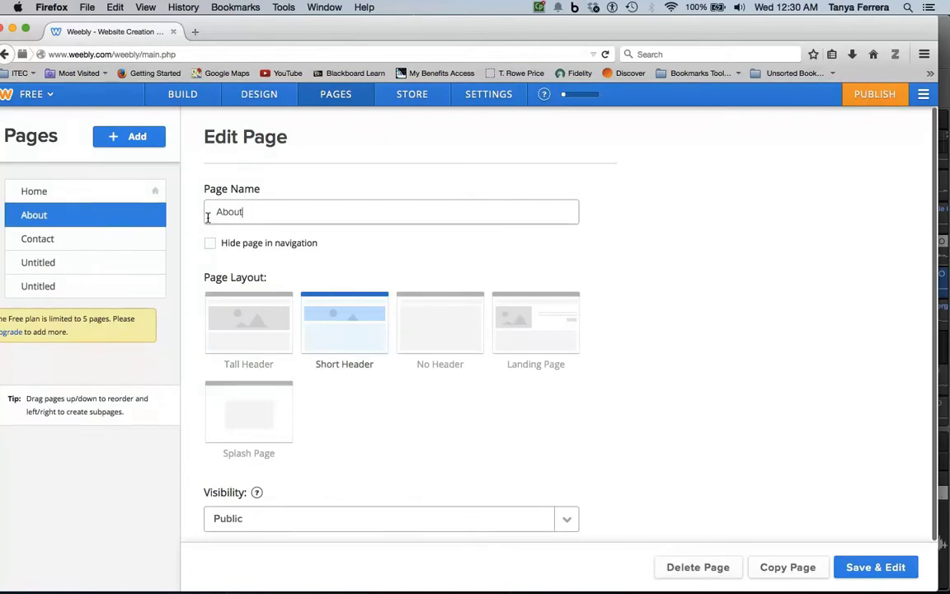
left_click_drag(250, 212, 189, 207)
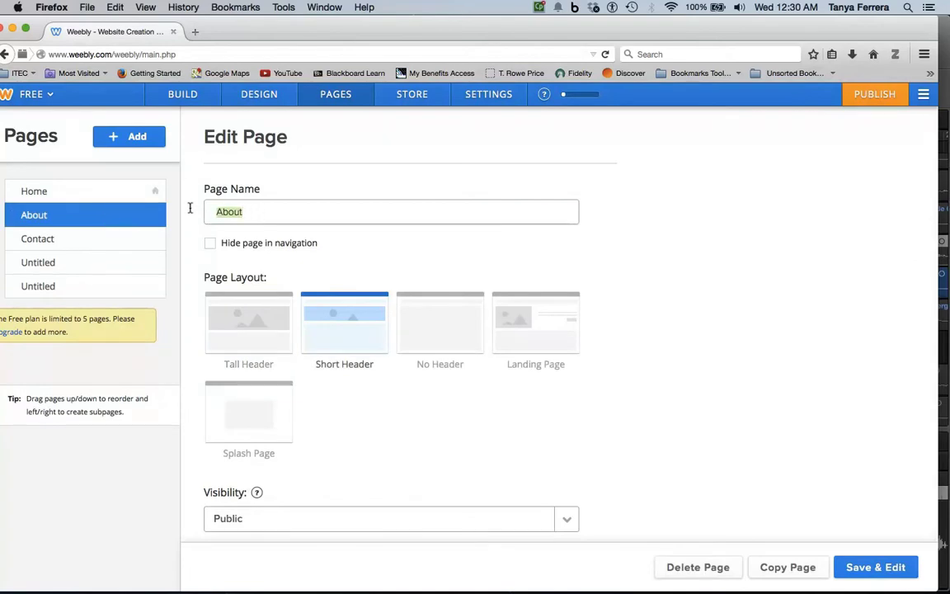
type("Artis")
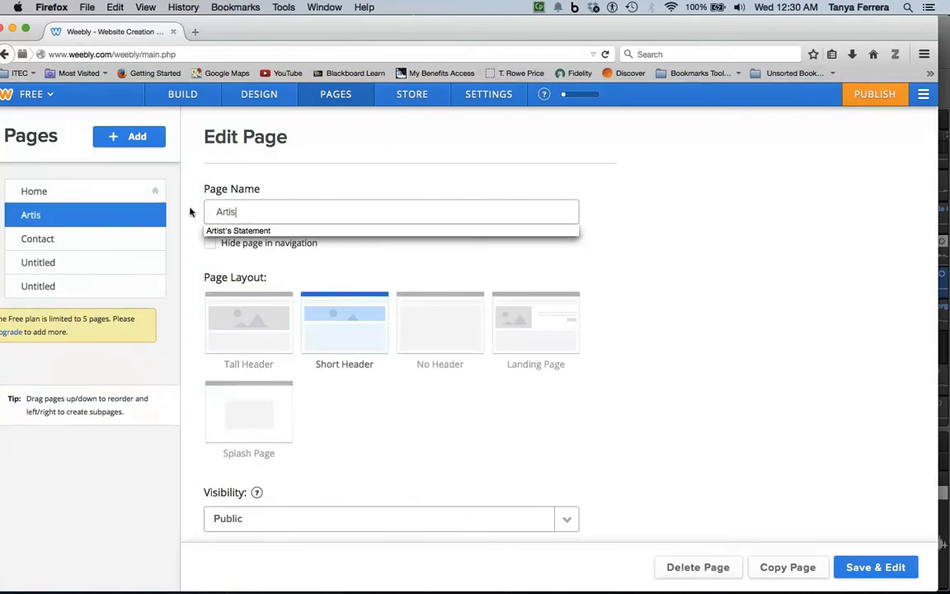
type("t's Statement")
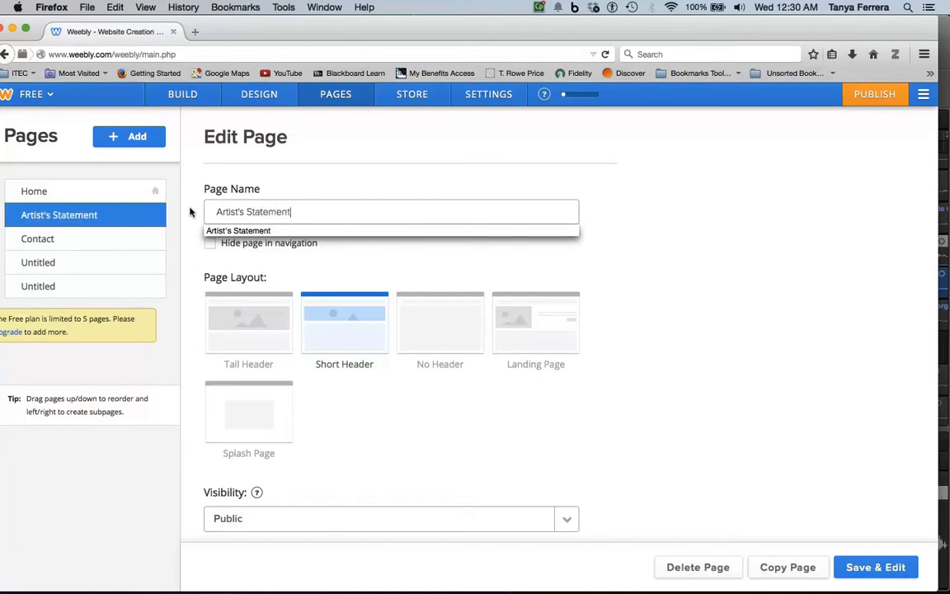
left_click(337, 334)
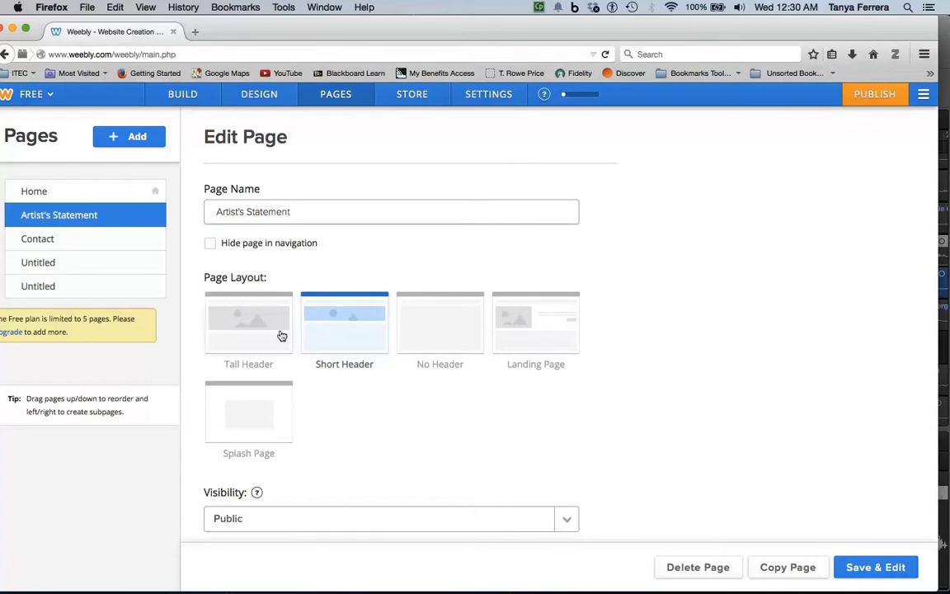
left_click(105, 239)
left_click_drag(263, 210, 204, 212)
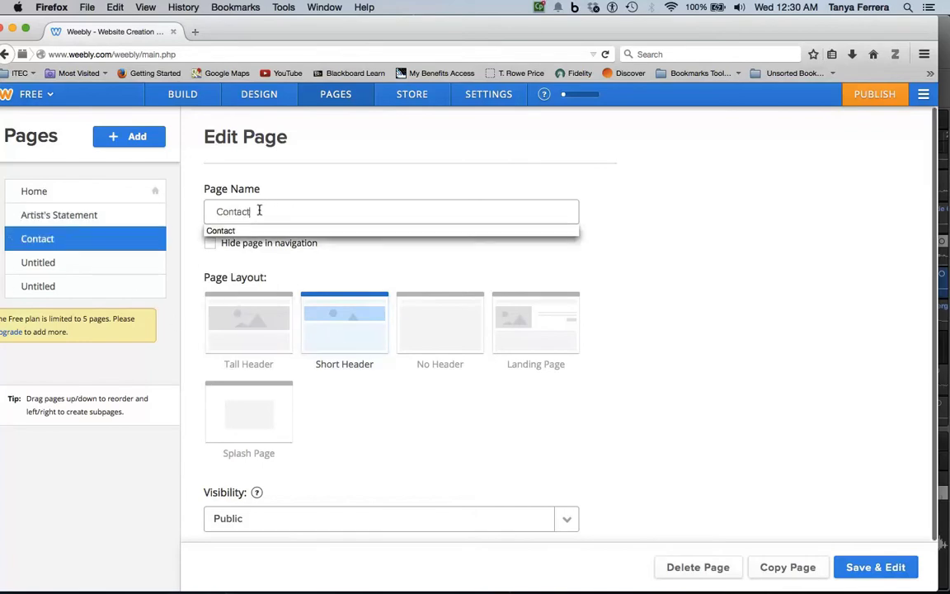
type("Painting")
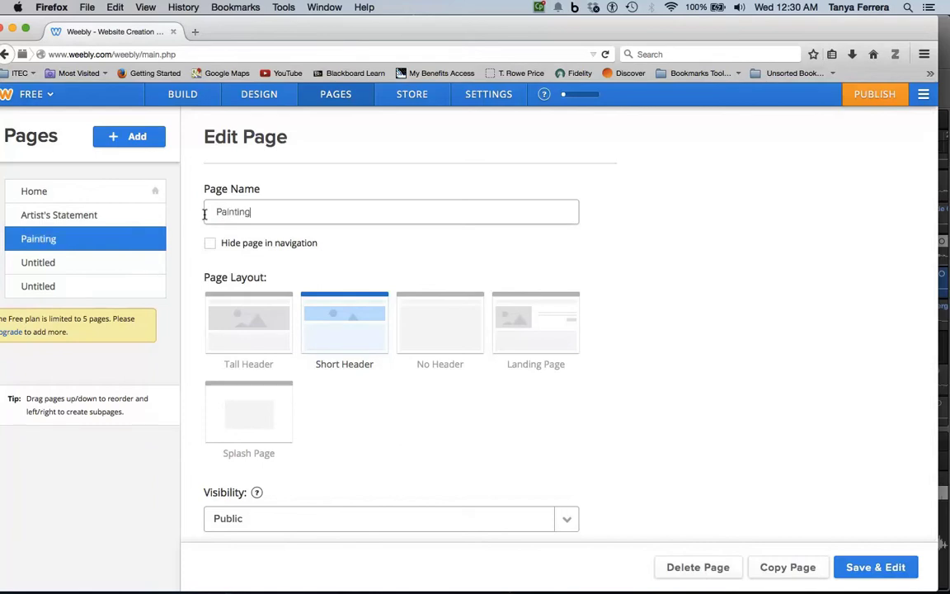
Rename the two Untitled pages to Collage and Contact
left_click(149, 262)
left_click_drag(257, 211, 196, 211)
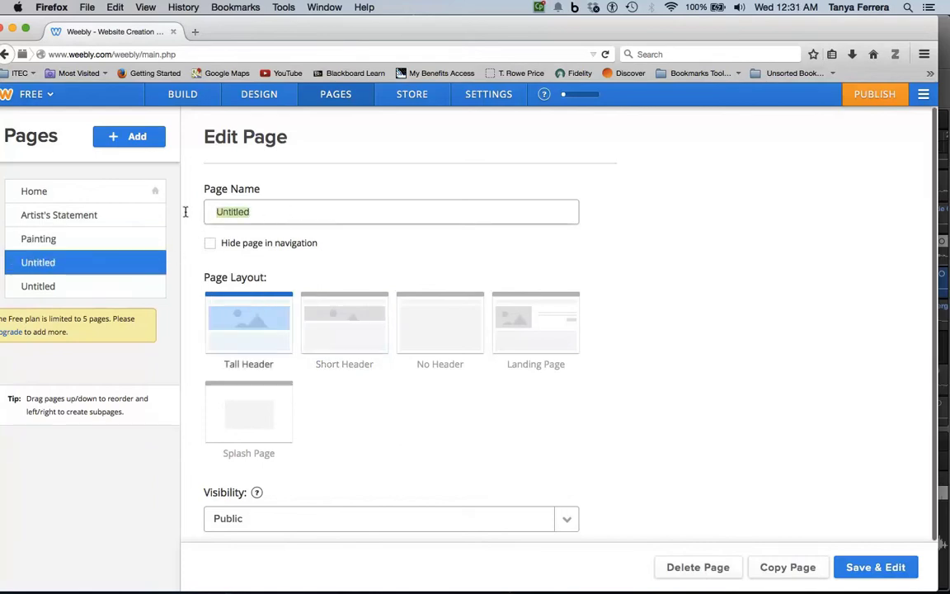
type("Collage")
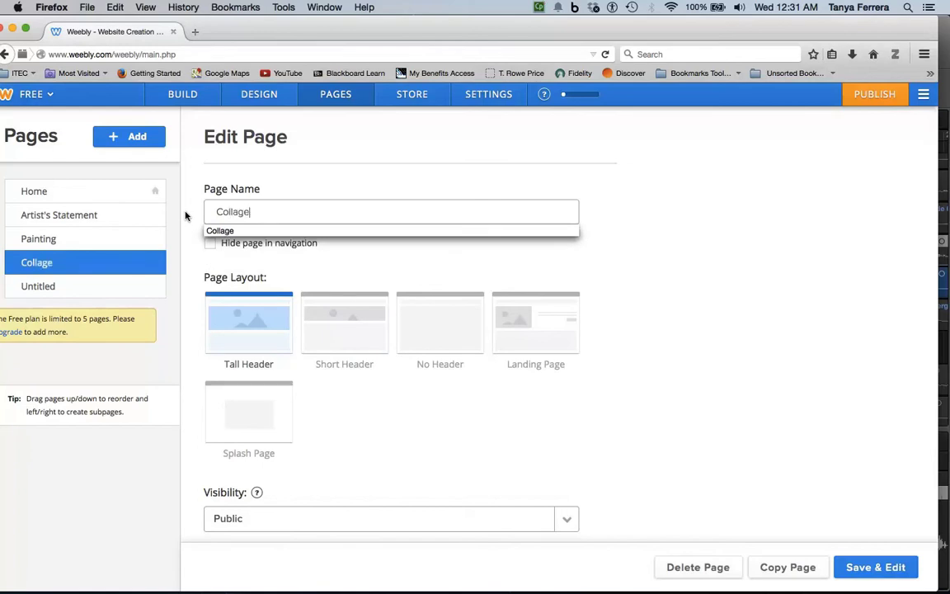
left_click(101, 287)
left_click_drag(264, 212, 201, 211)
type("Contact")
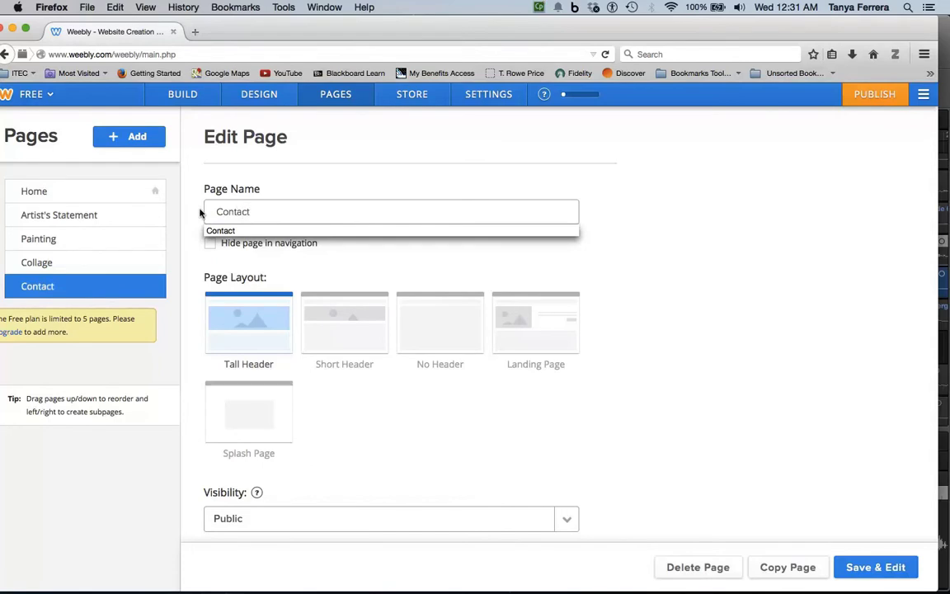
left_click(380, 268)
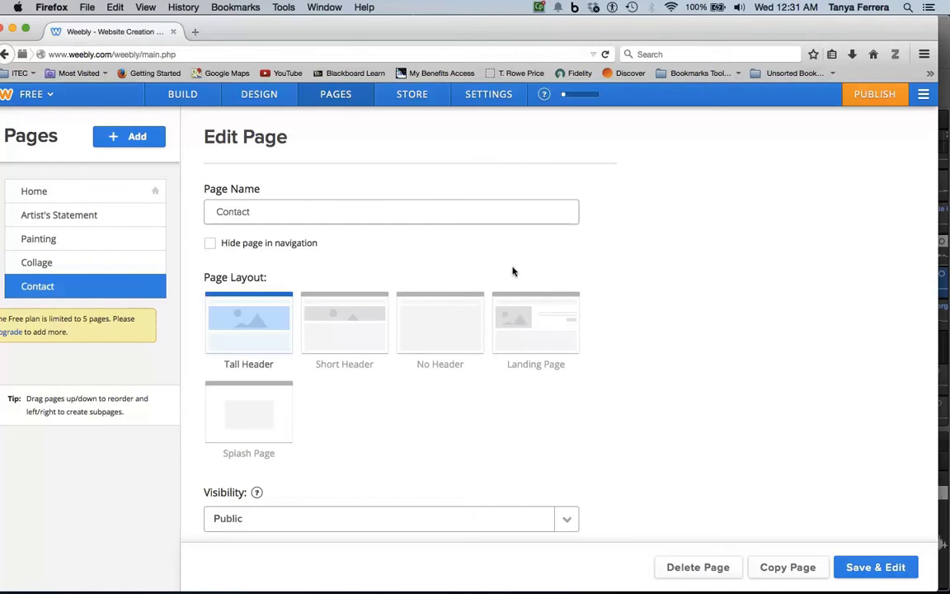
Move Painting below Collage in the page order and save the changes
left_click(123, 224)
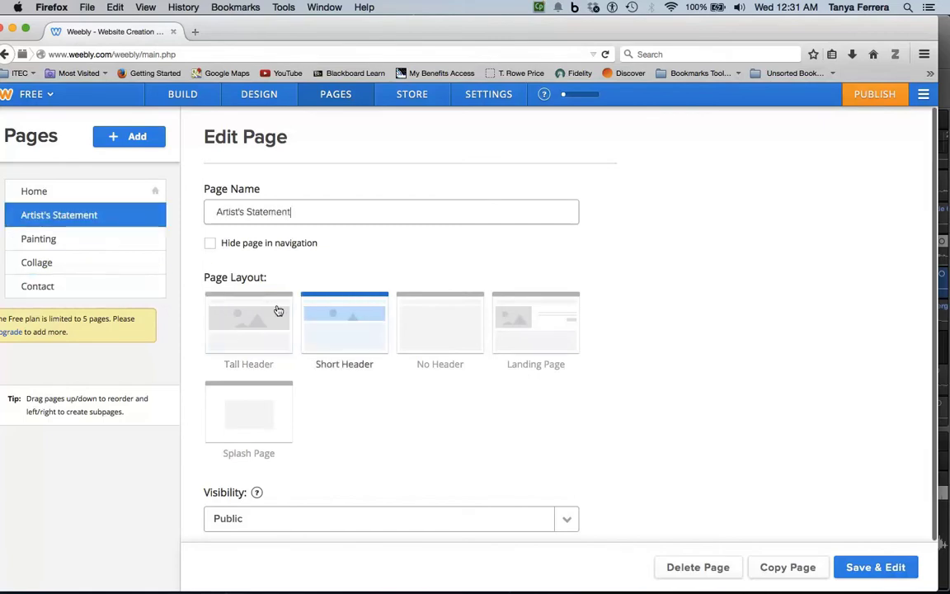
left_click(125, 242)
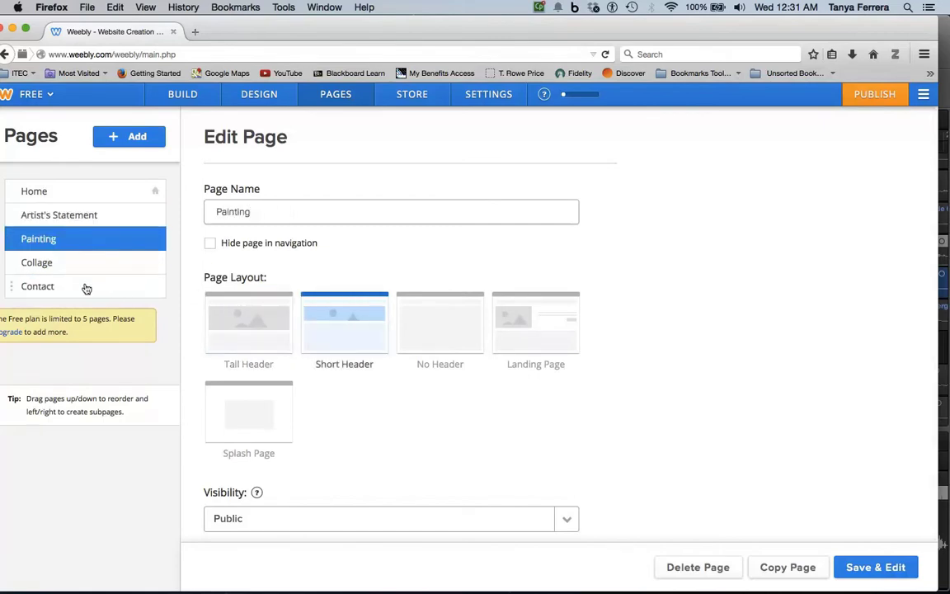
mouse_move(86, 288)
left_mouse_down()
mouse_move(77, 229)
mouse_move(77, 239)
left_mouse_up()
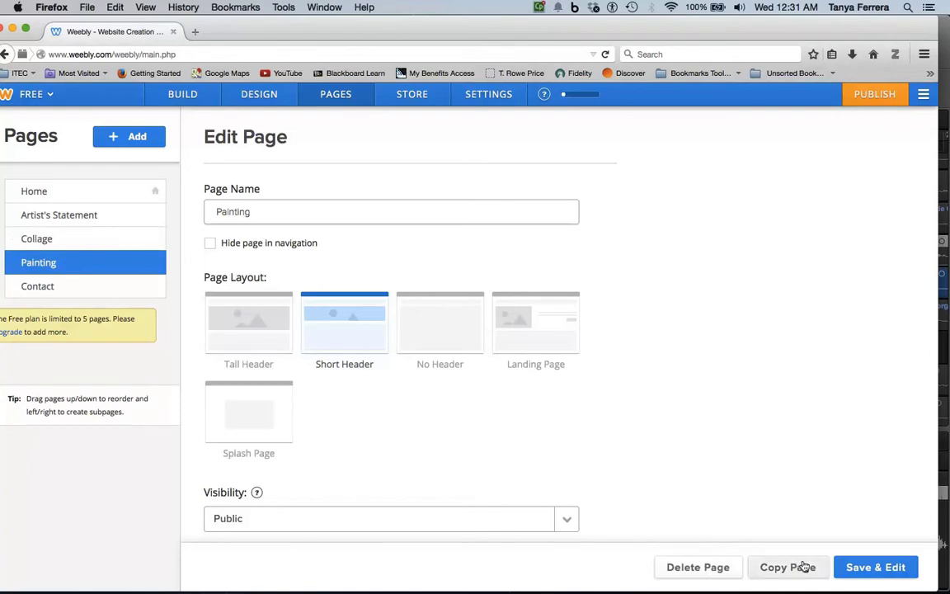
left_click(860, 569)
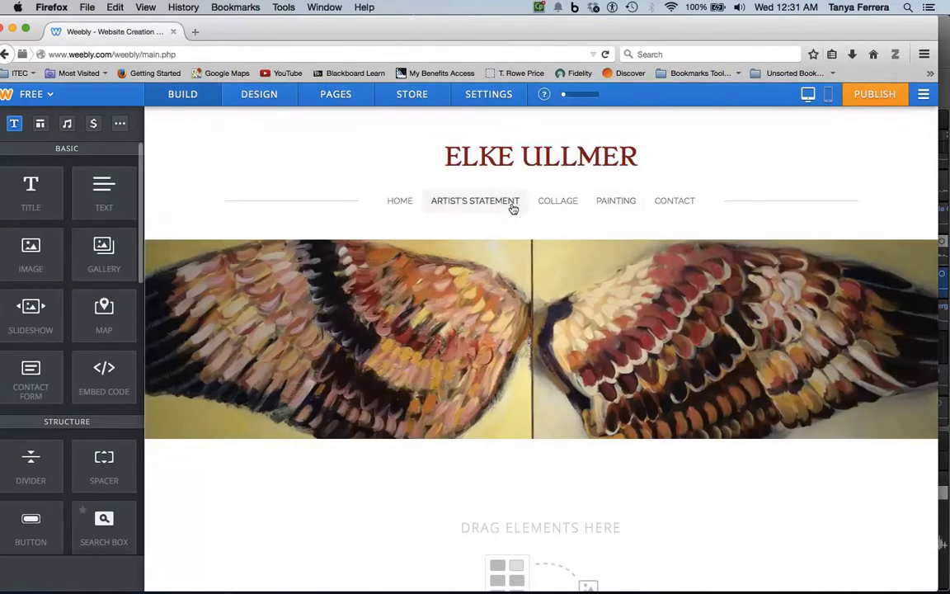
Add a divider below the banner image on the new page
left_click(549, 204)
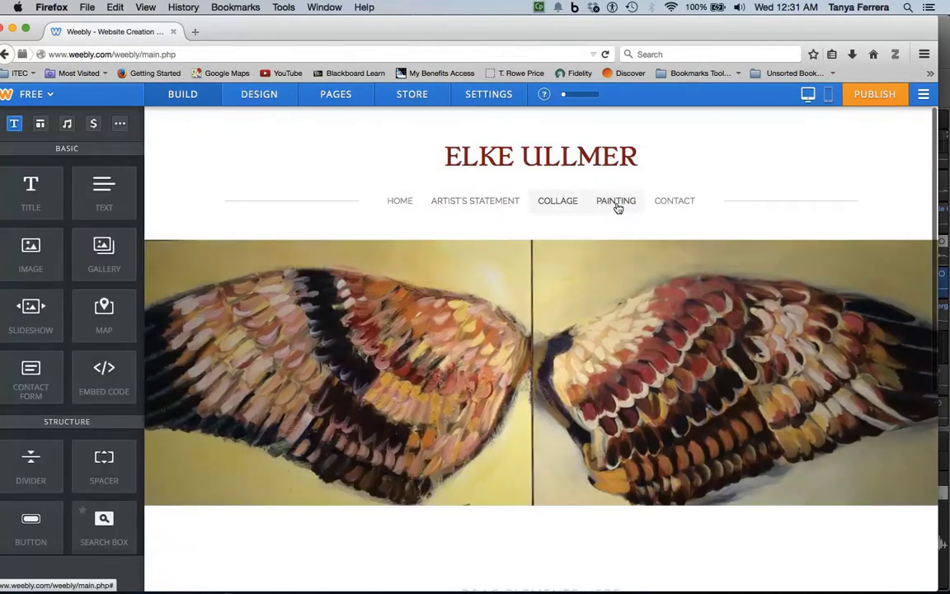
left_click(617, 206)
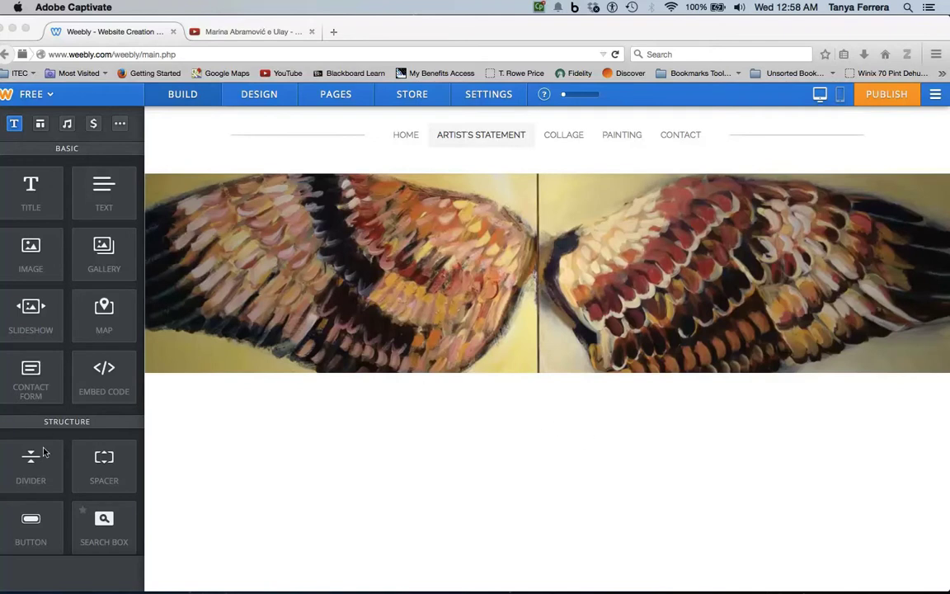
left_click_drag(33, 461, 303, 413)
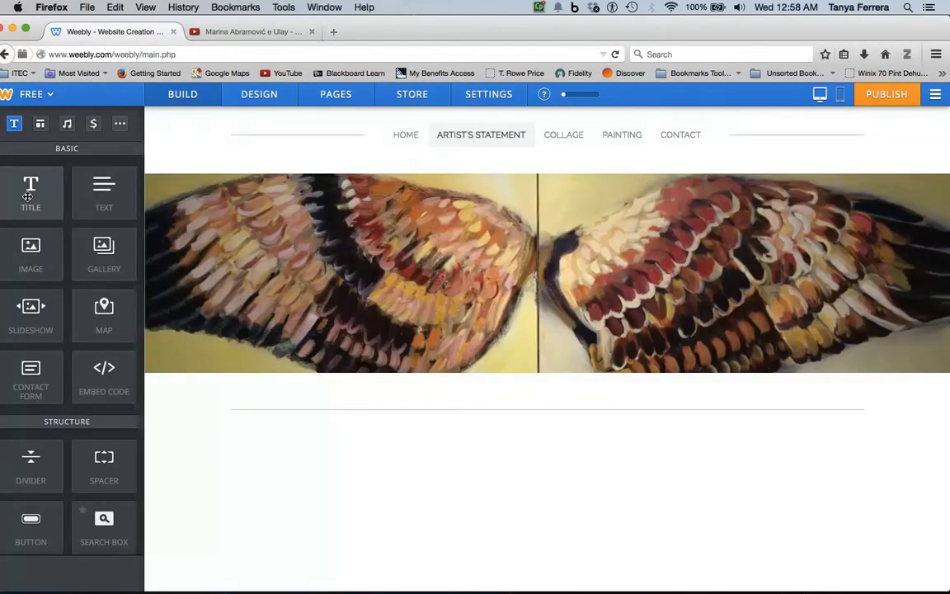
Add an Artist's Statement title below the divider with an image block beneath it
left_click_drag(33, 212, 253, 445)
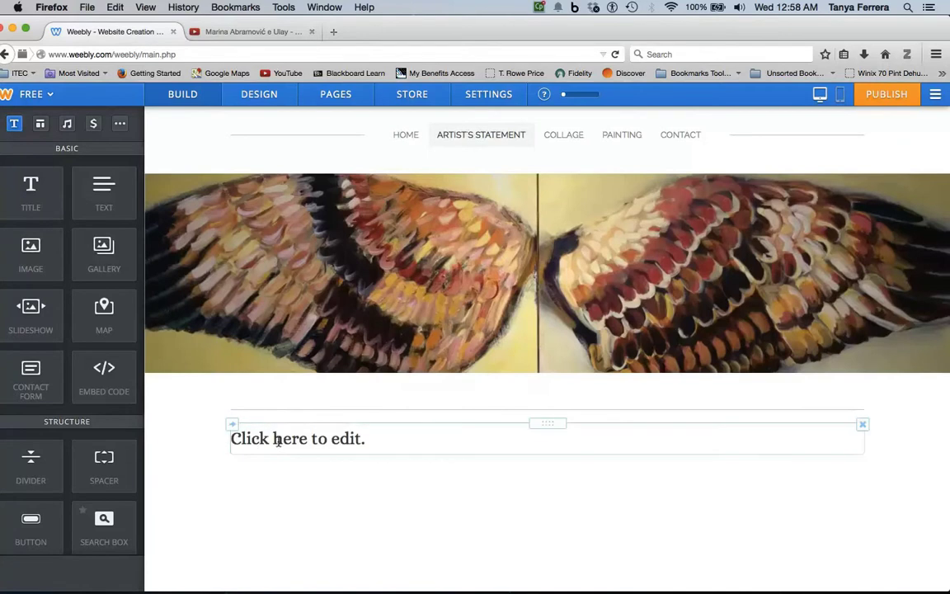
left_click(278, 440)
type("At")
type("tist")
type("'s ")
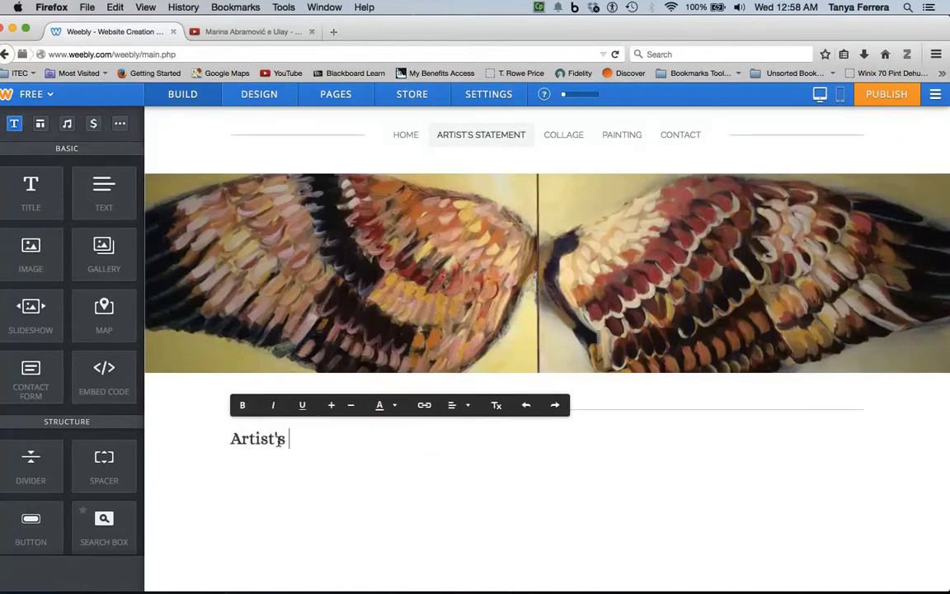
type("Statement")
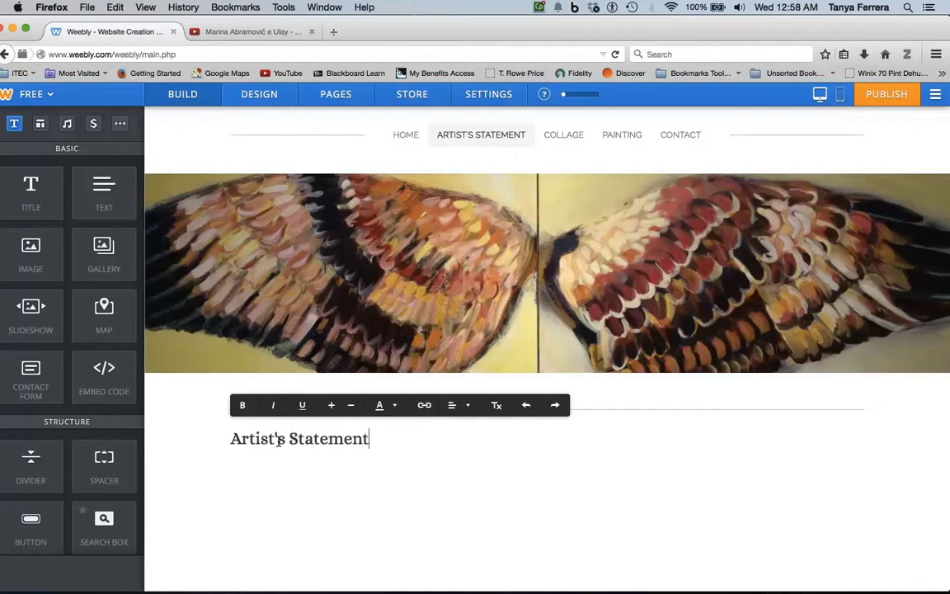
left_click(272, 496)
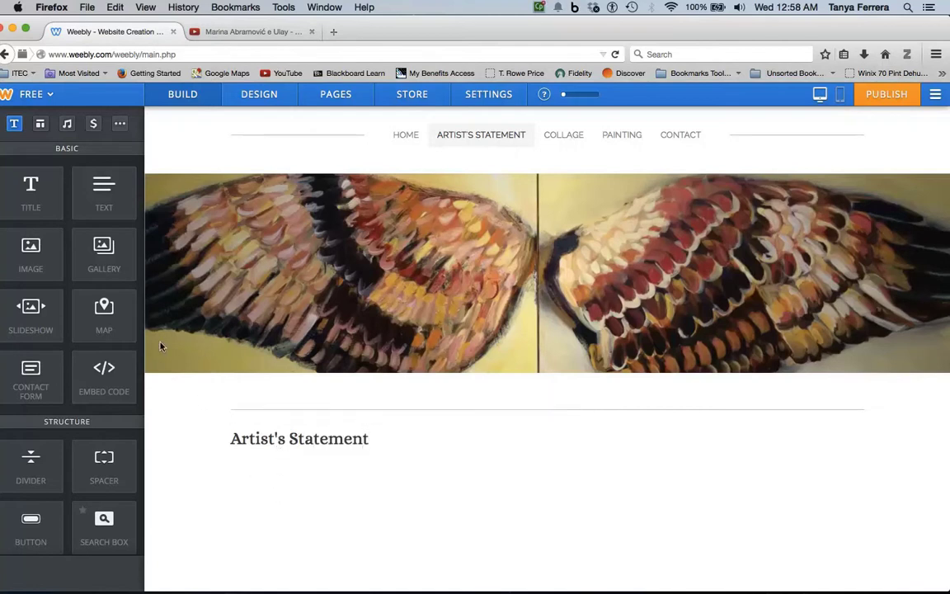
left_click_drag(43, 247, 299, 483)
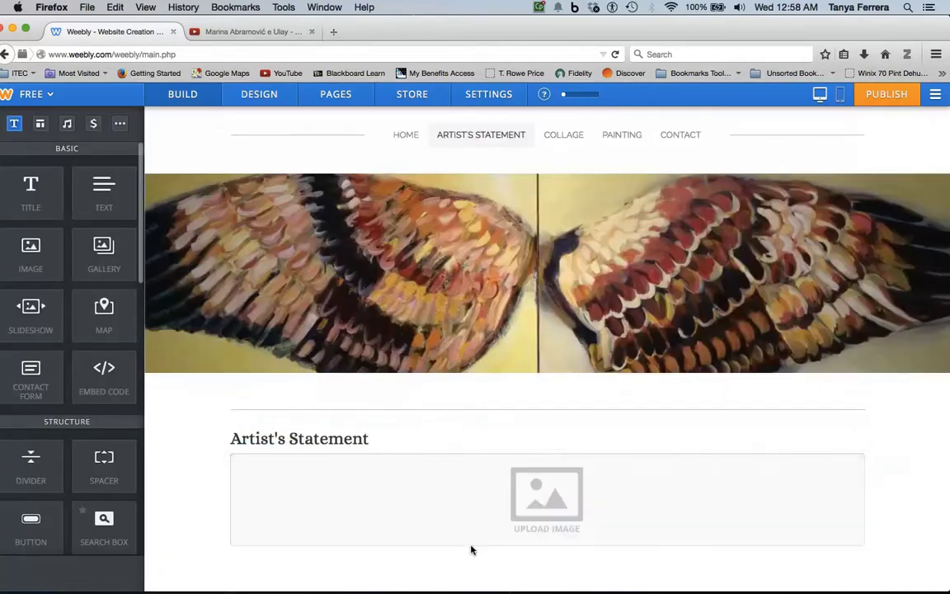
Upload IMG_6243 4.jpg into the image block and open it in the image editor
left_click(562, 518)
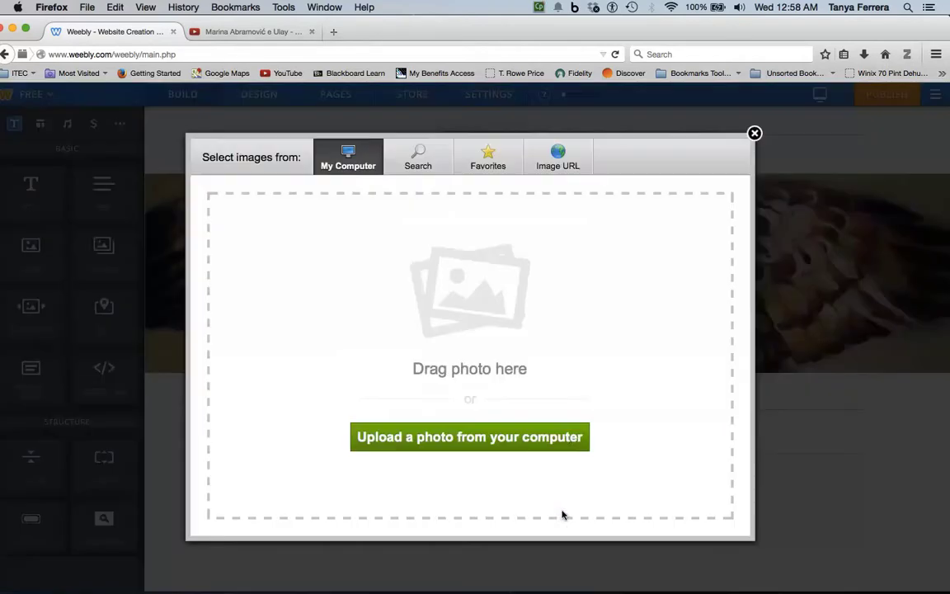
left_click(564, 436)
left_click(645, 301)
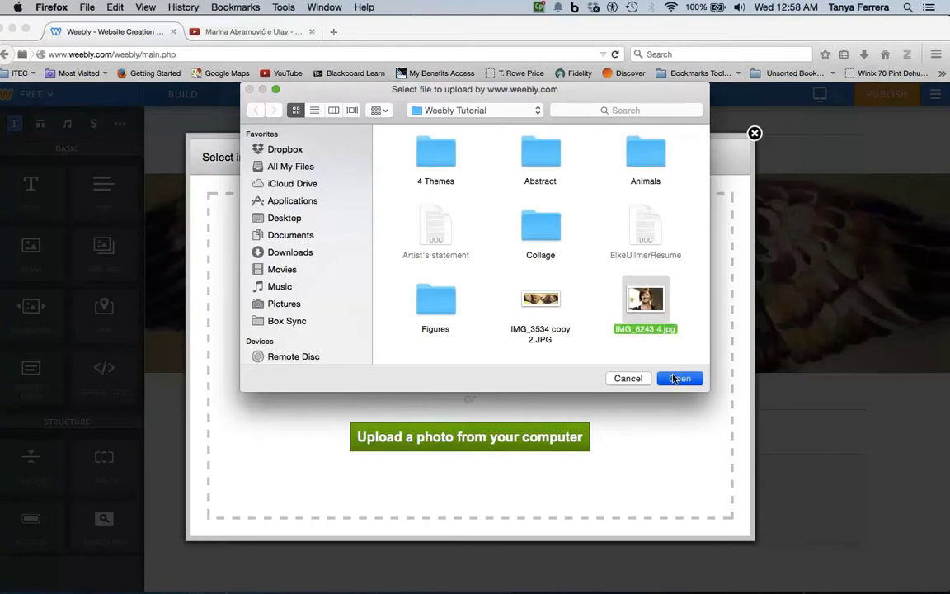
left_click(677, 379)
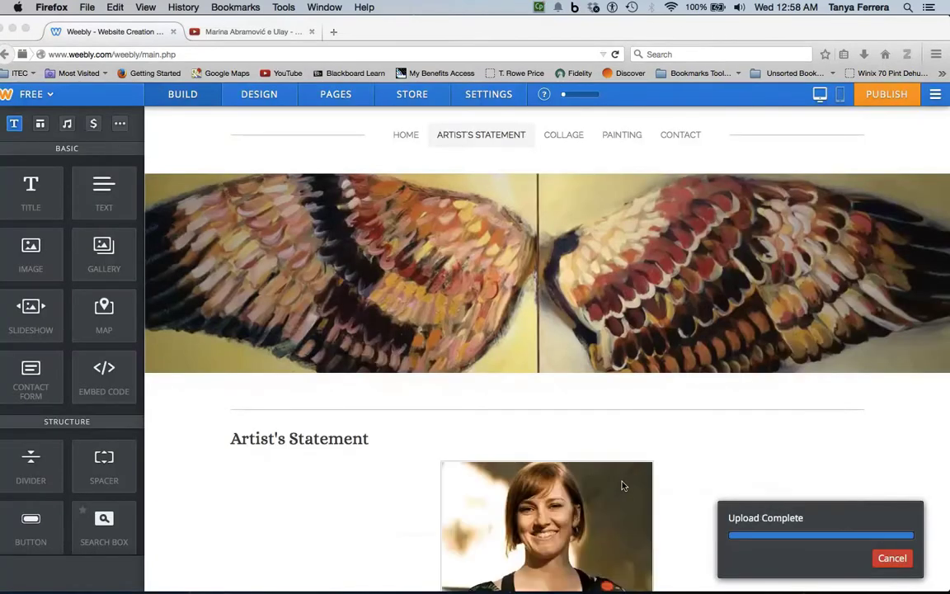
scroll(622, 485, "down", 3)
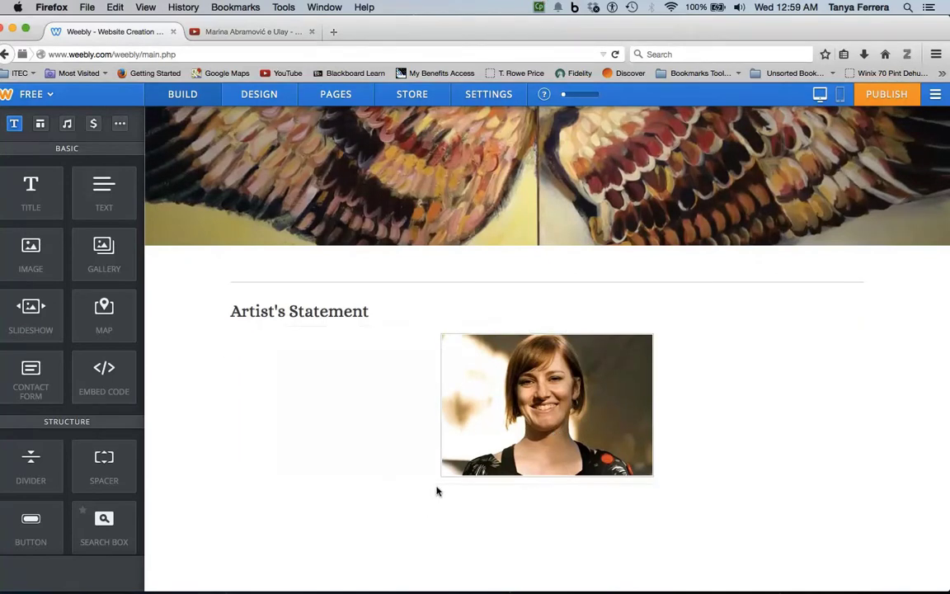
left_click(490, 329)
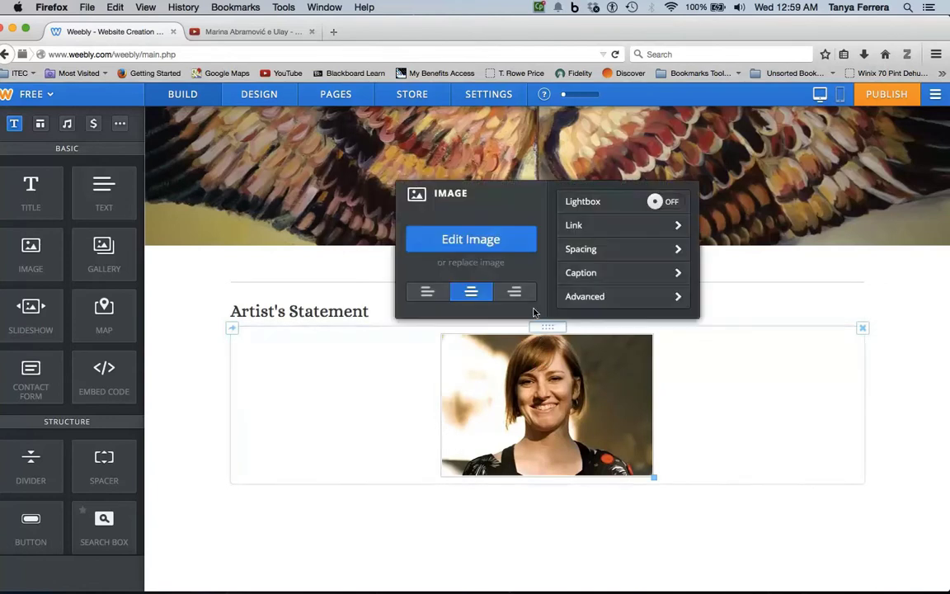
left_click(500, 239)
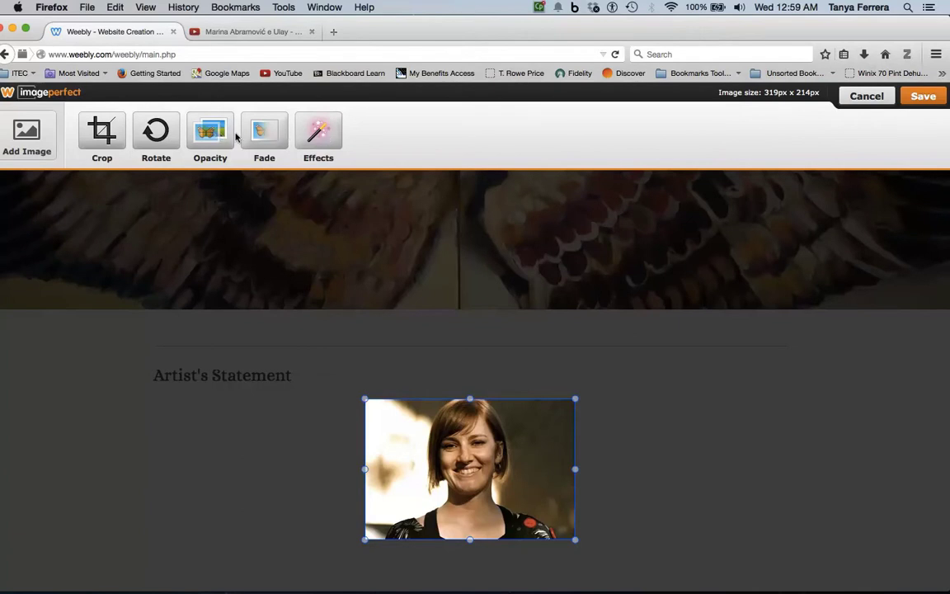
Crop the portrait, widening the crop area to the photo's corners
left_click(105, 132)
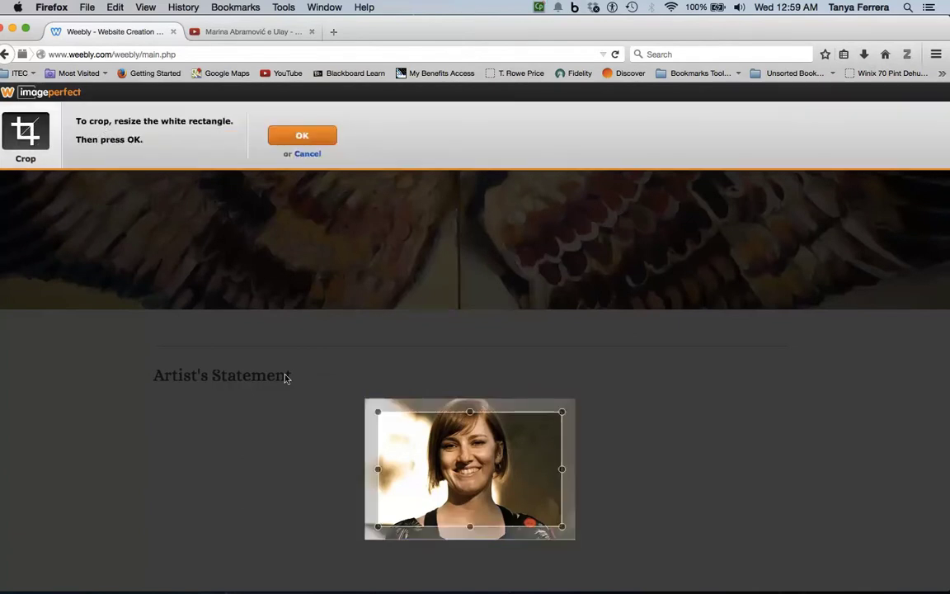
left_click_drag(379, 527, 369, 535)
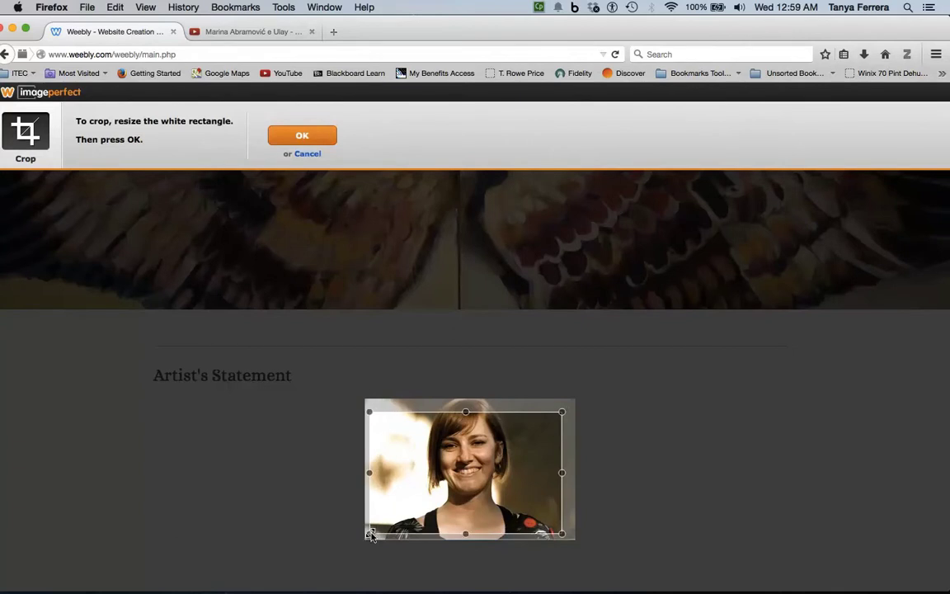
left_click_drag(562, 413, 576, 403)
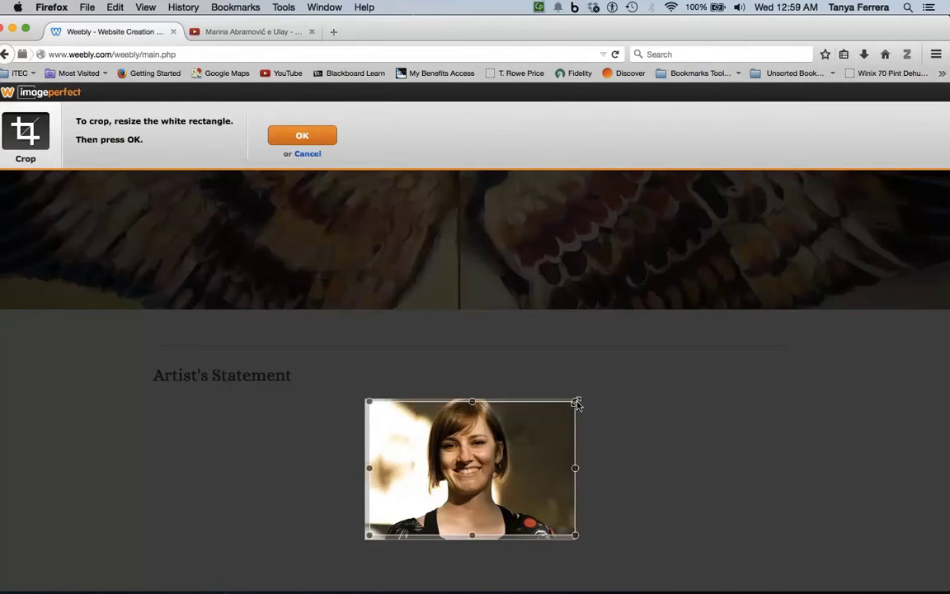
left_click(274, 136)
Try rotation and fade adjustments on the portrait, leaving its look unchanged
left_click(154, 135)
mouse_move(214, 142)
left_mouse_down()
mouse_move(203, 144)
mouse_move(232, 145)
mouse_move(217, 146)
left_mouse_up()
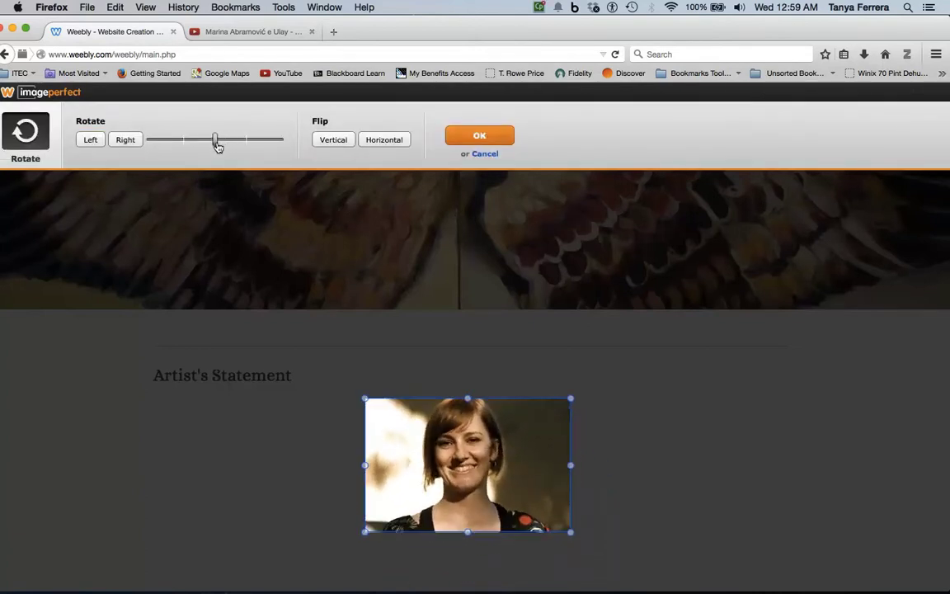
left_click(472, 137)
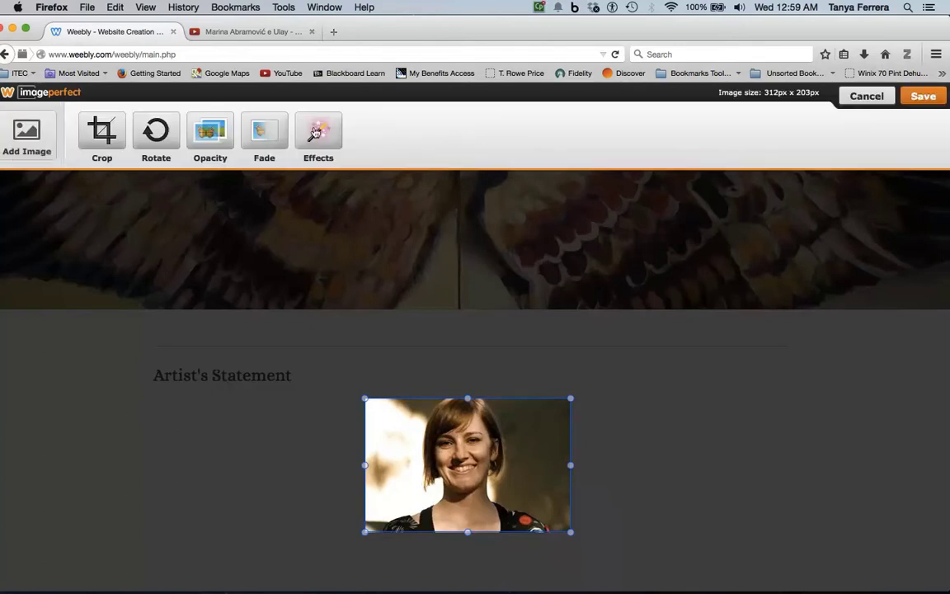
left_click(260, 129)
mouse_move(86, 143)
left_mouse_down()
mouse_move(127, 142)
mouse_move(82, 144)
left_mouse_up()
left_click(323, 135)
Preview Polaroid border and Antique sepia effects, then revert to the plain photo
left_click(315, 133)
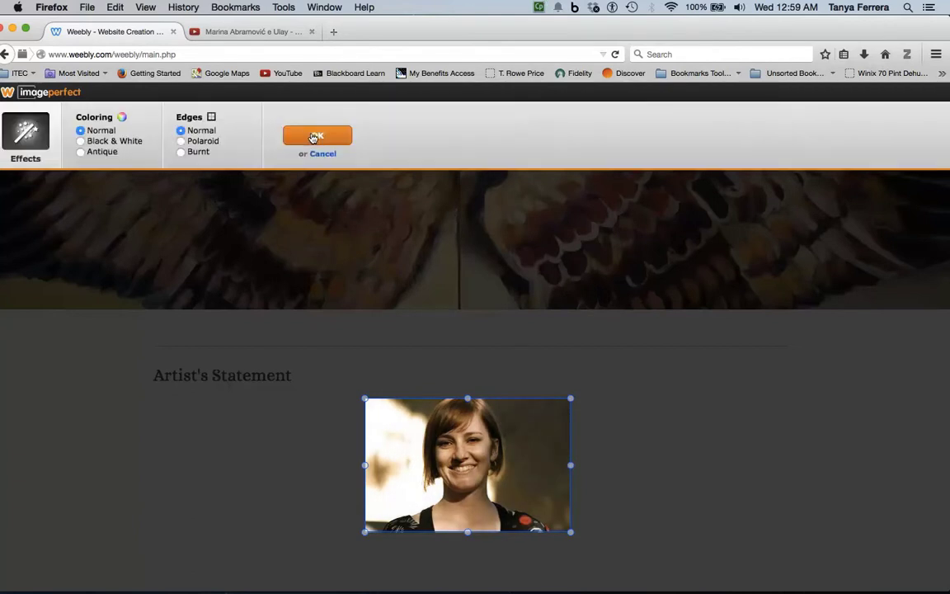
left_click(181, 141)
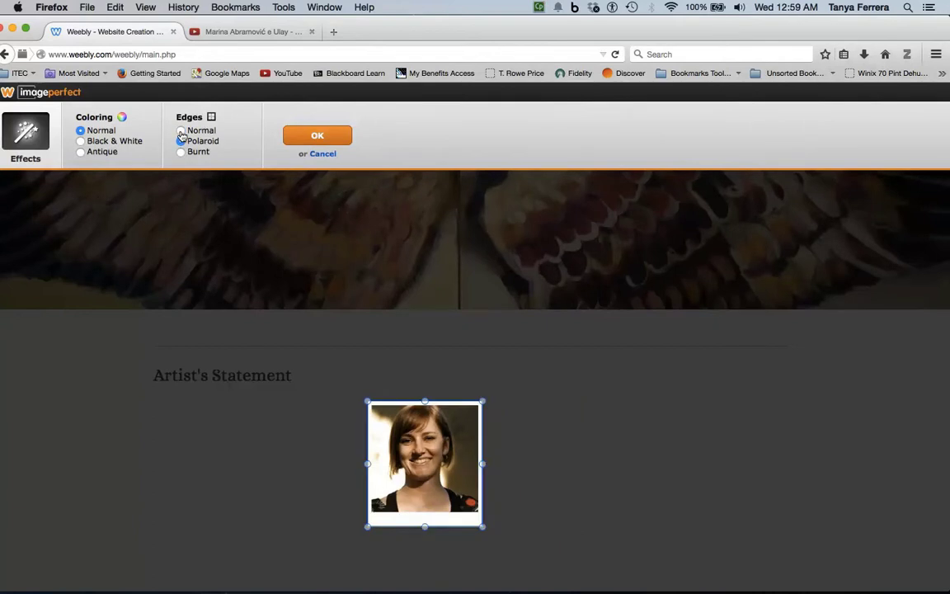
left_click(181, 131)
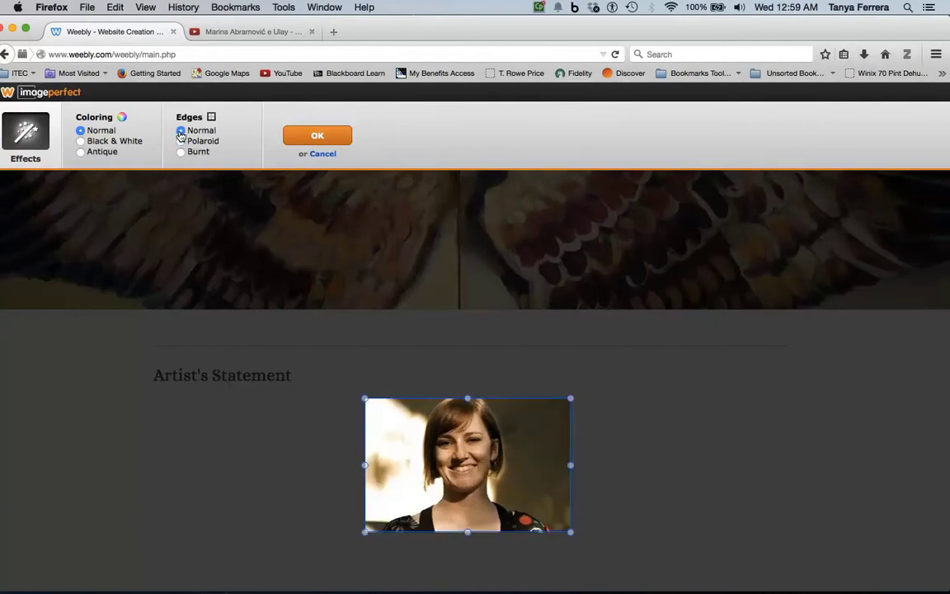
left_click(81, 154)
left_click(81, 131)
left_click(316, 135)
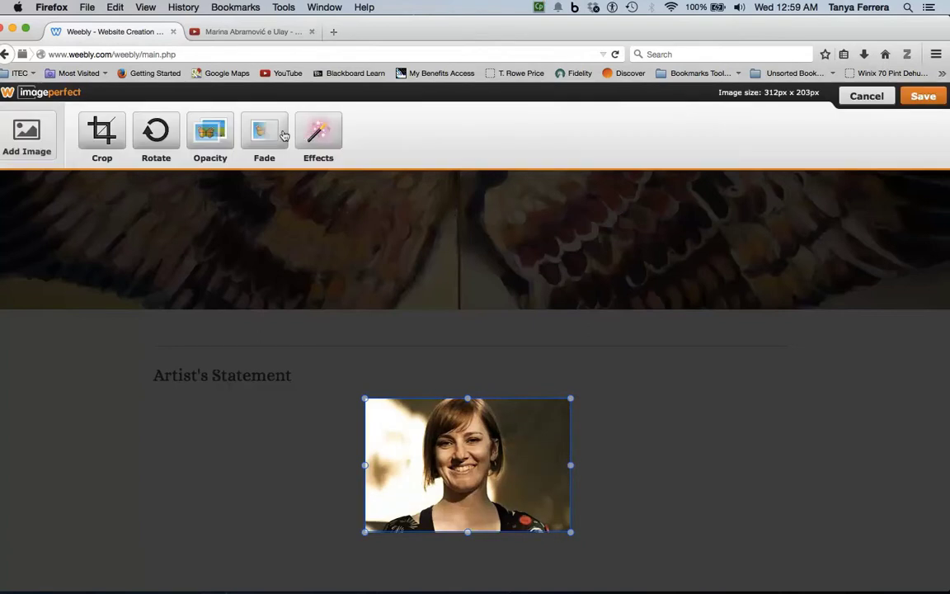
Lower the portrait's opacity slightly and save the edited photo to the page
left_click(211, 134)
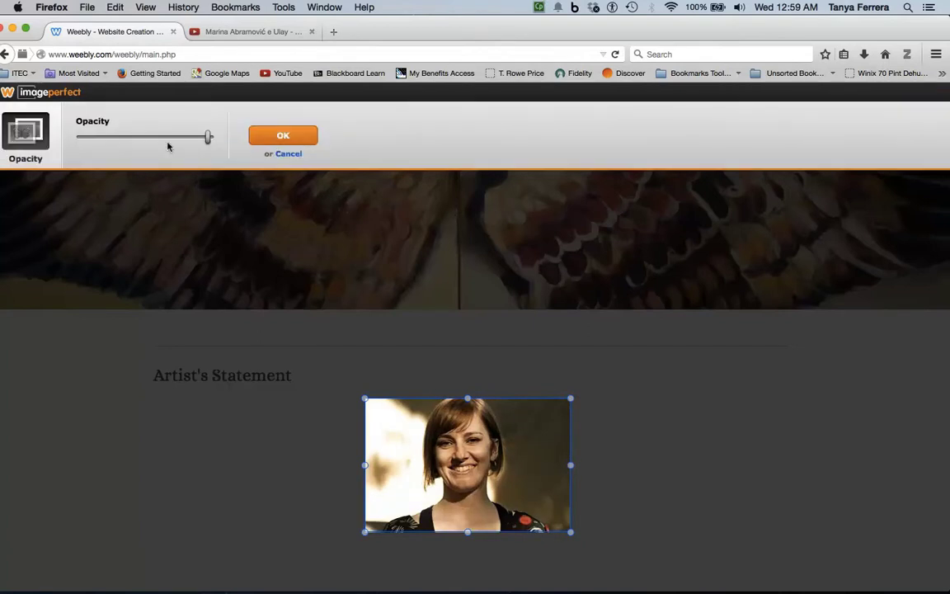
mouse_move(208, 143)
left_mouse_down()
mouse_move(180, 144)
mouse_move(193, 144)
left_mouse_up()
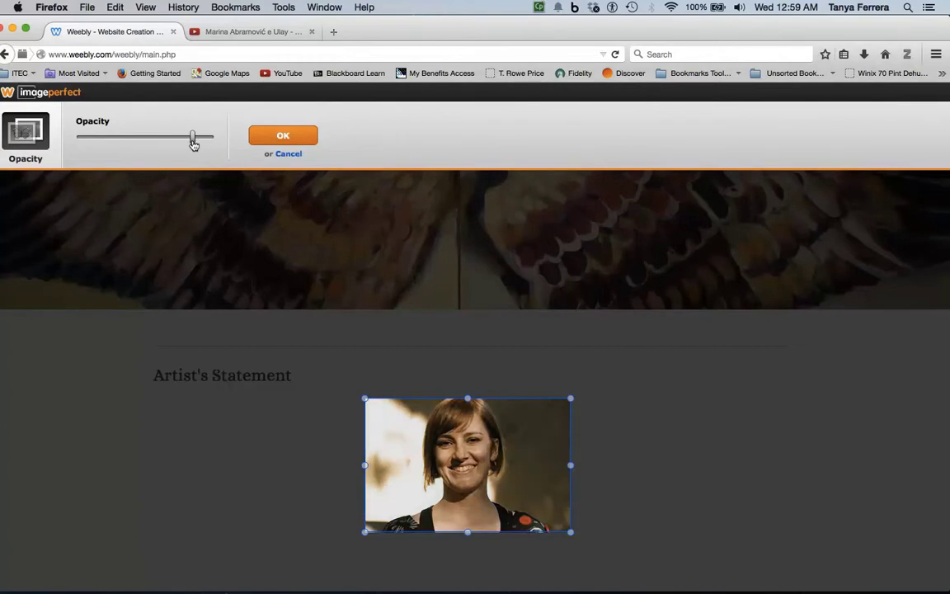
left_click(269, 140)
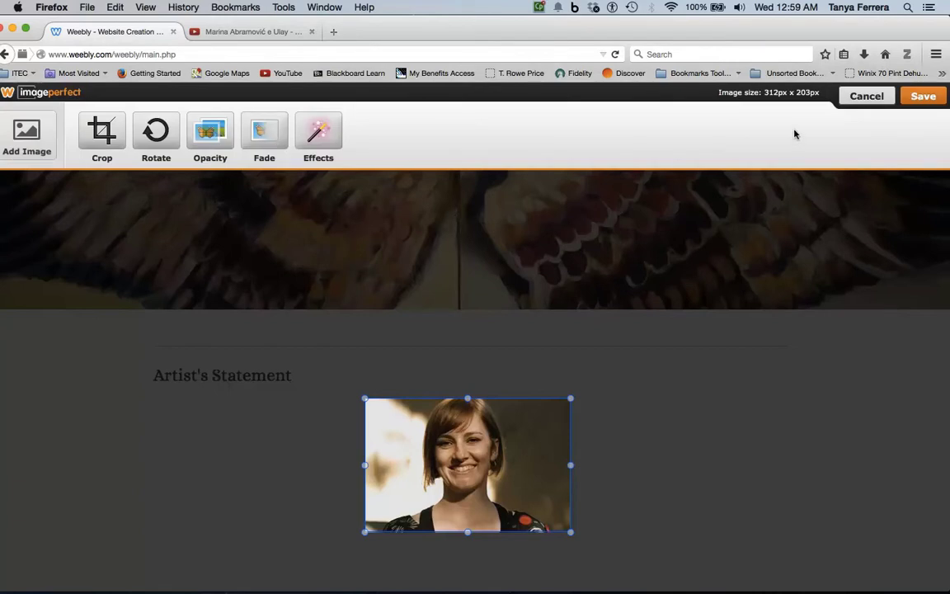
left_click(913, 98)
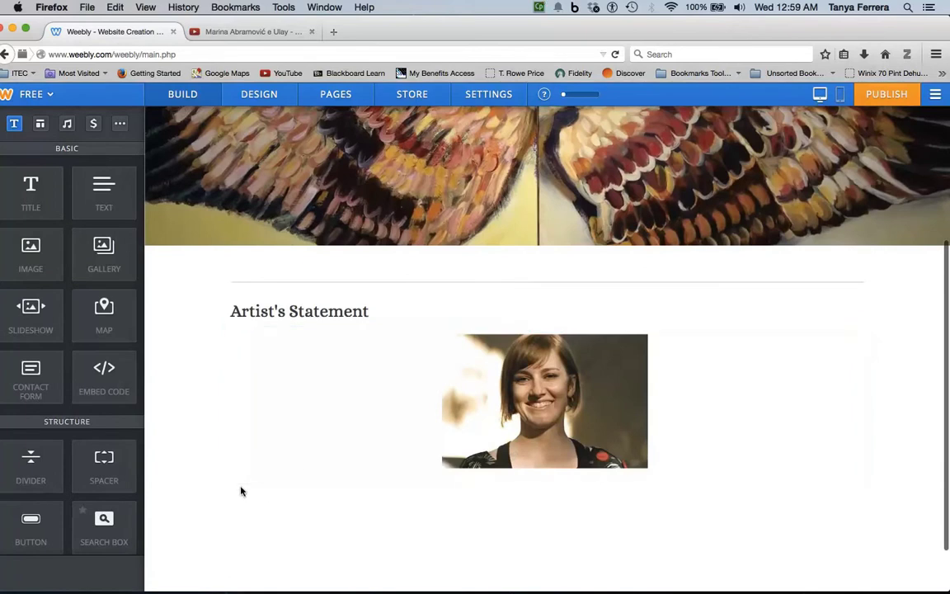
Add a text block under the portrait holding the pasted statement beginning 'My work is Close to the Bone'
scroll(244, 485, "down", 2)
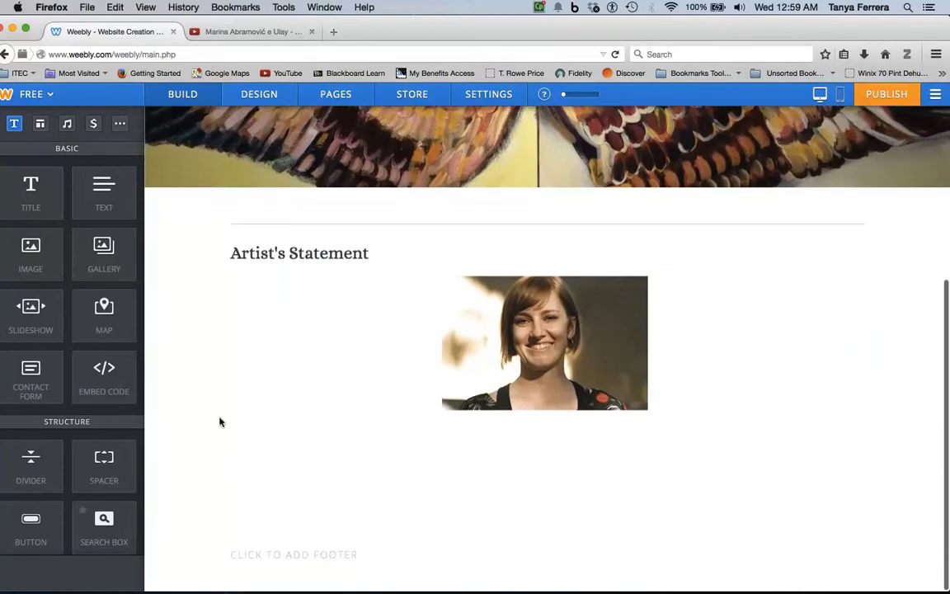
left_click_drag(94, 210, 328, 459)
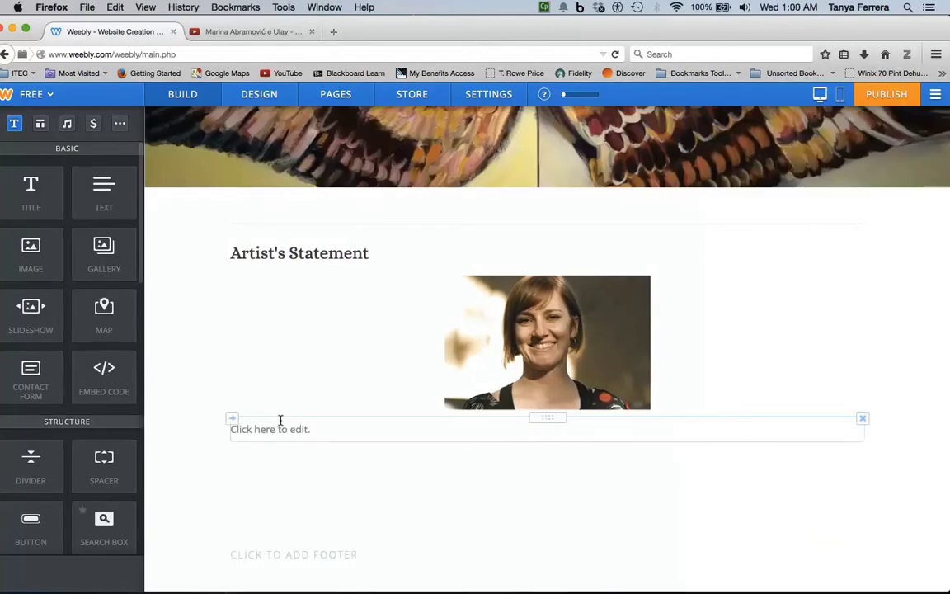
left_click(281, 430)
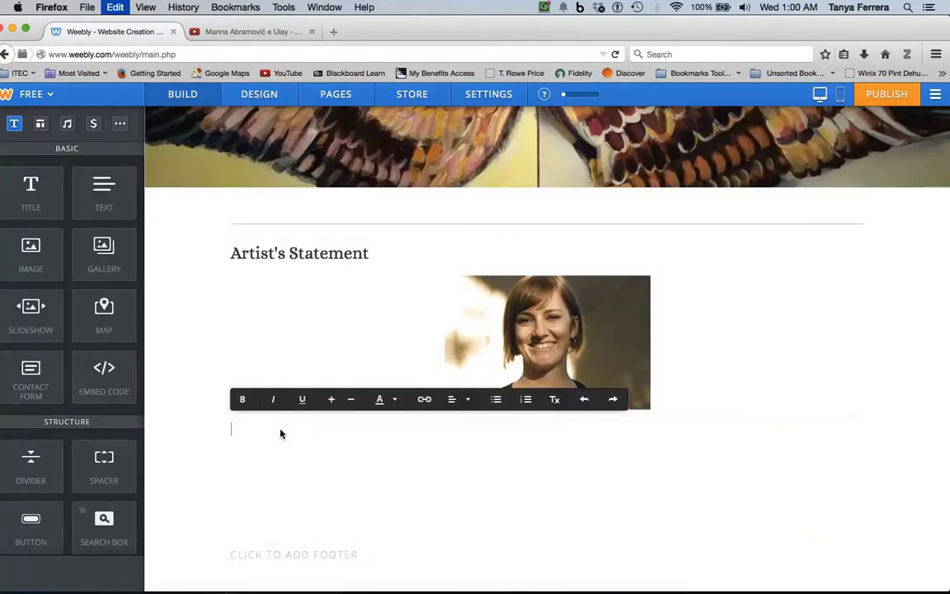
key("super+v")
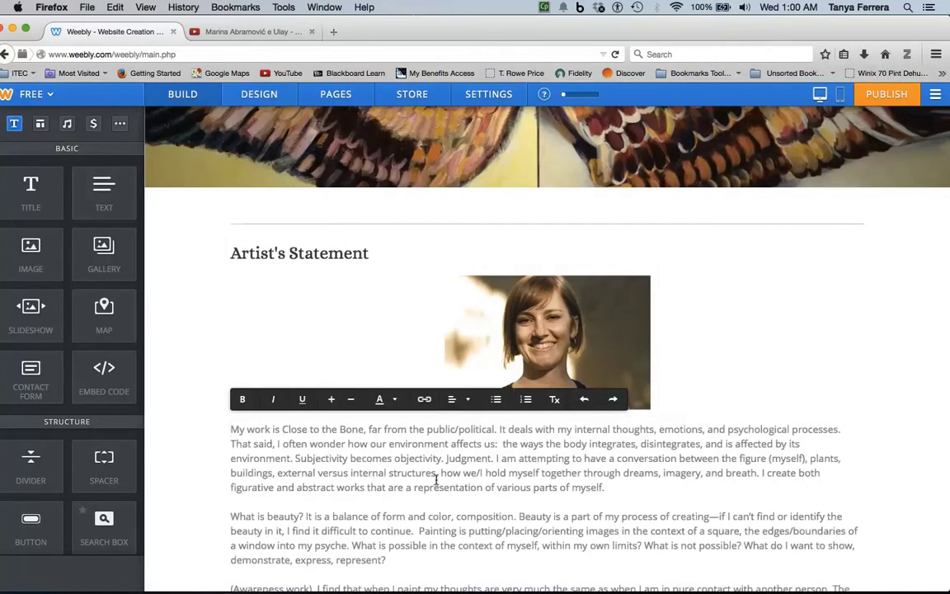
scroll(436, 479, "down", 1)
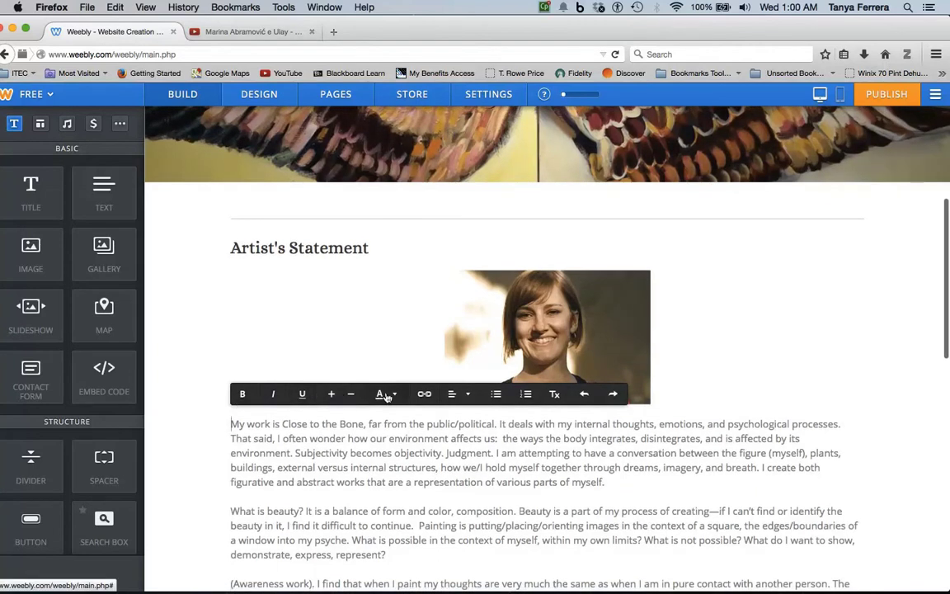
left_click(455, 394)
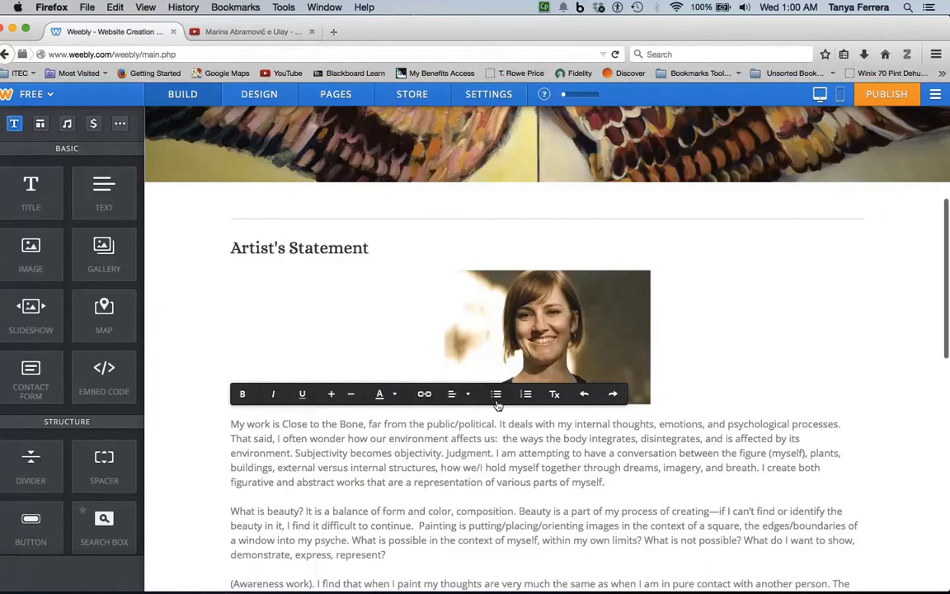
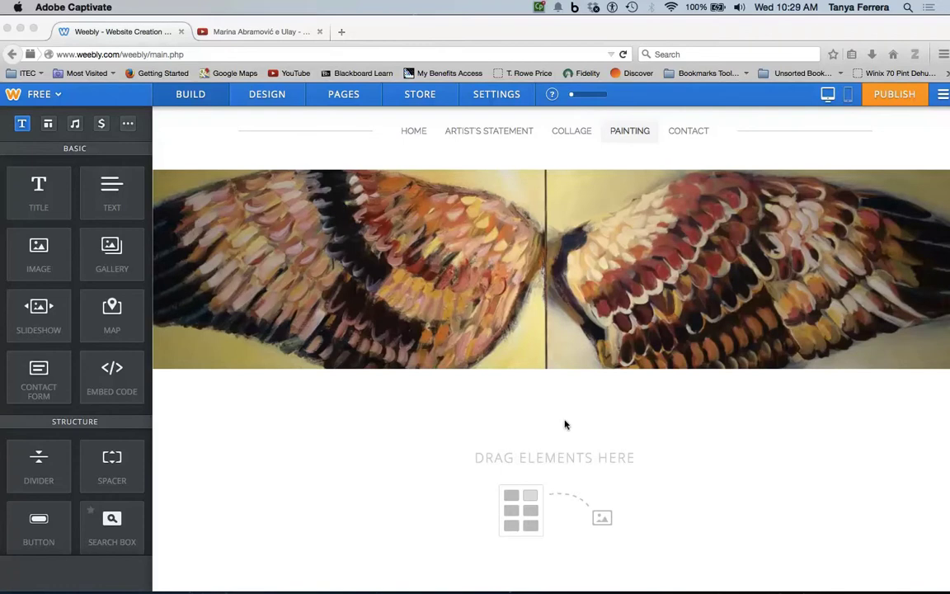
Place a contact form below the header image and title it Contact
left_click(52, 373)
left_click_drag(39, 375, 353, 434)
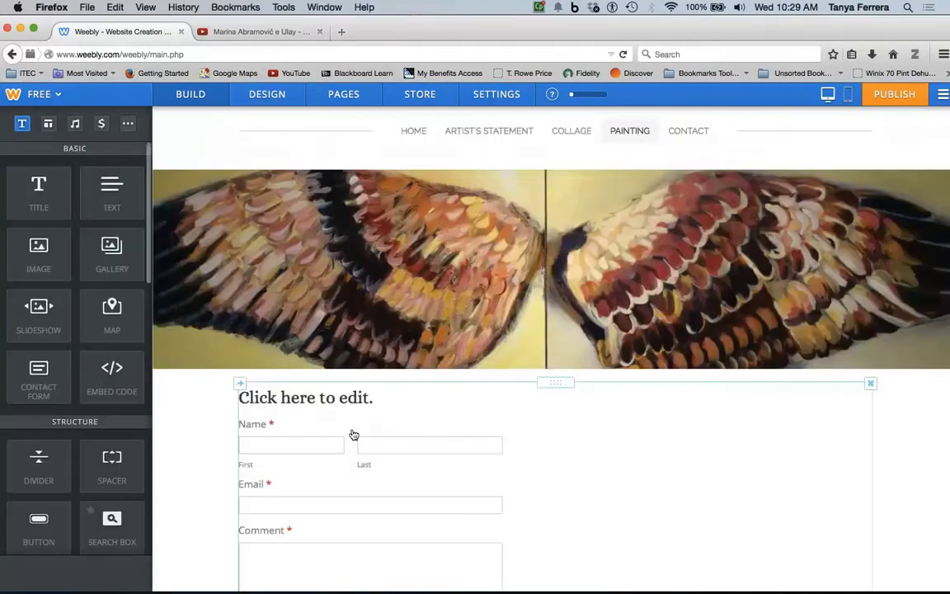
left_click(338, 397)
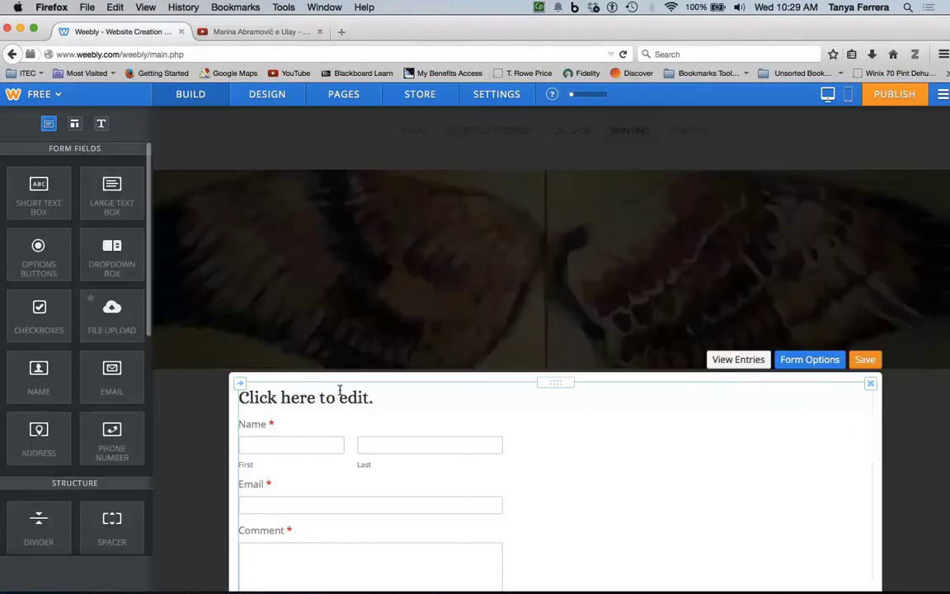
left_click(340, 398)
type("Contact")
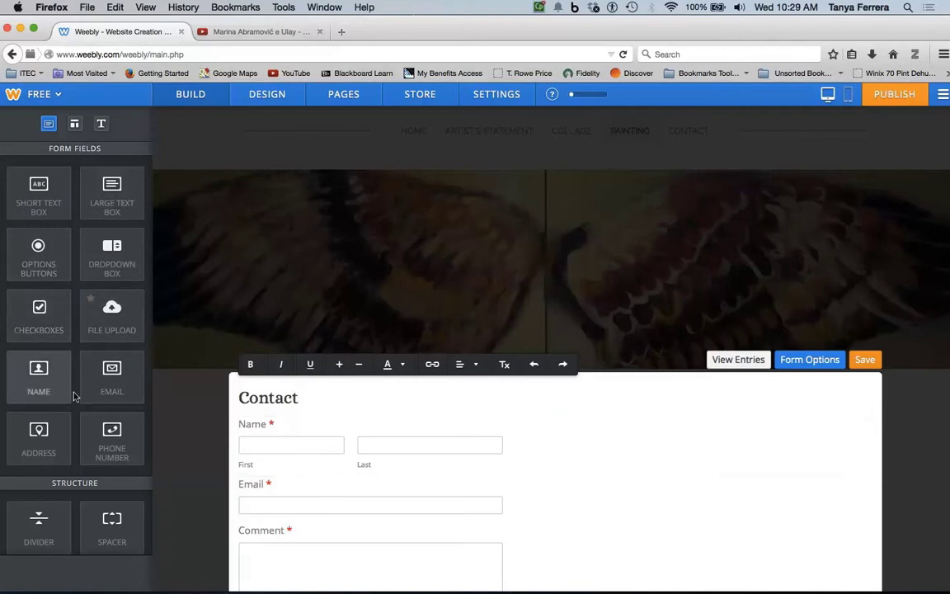
Add a Phone Number field between the Name and Email fields
left_click_drag(108, 443, 295, 475)
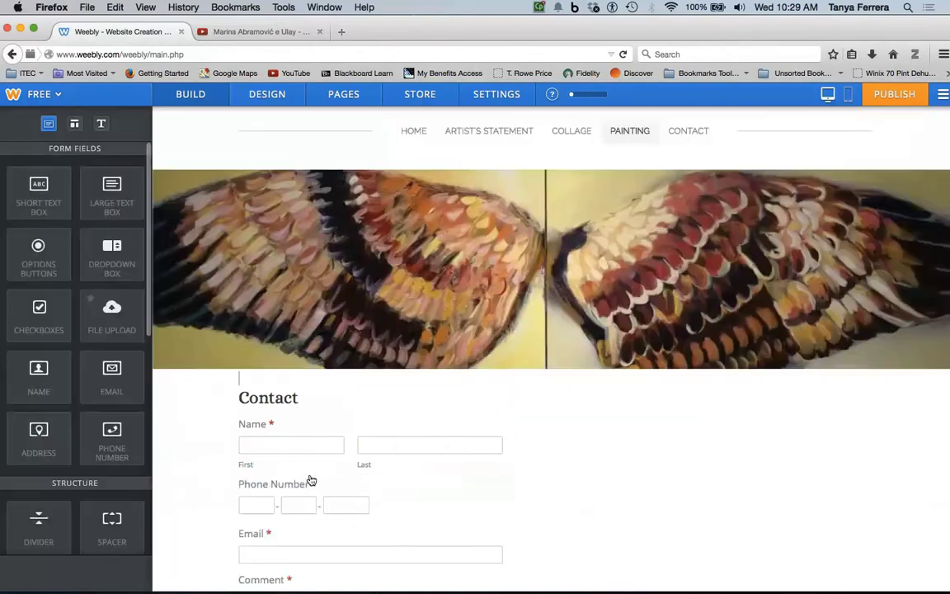
left_click(310, 480)
scroll(644, 470, "down", 3)
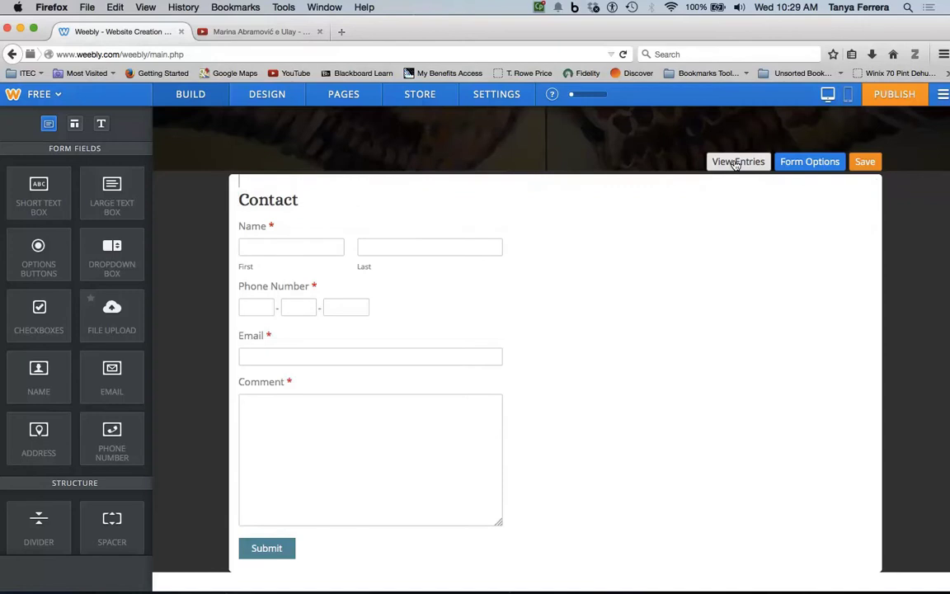
Change the e-mail address that receives the form's submissions
left_click(809, 162)
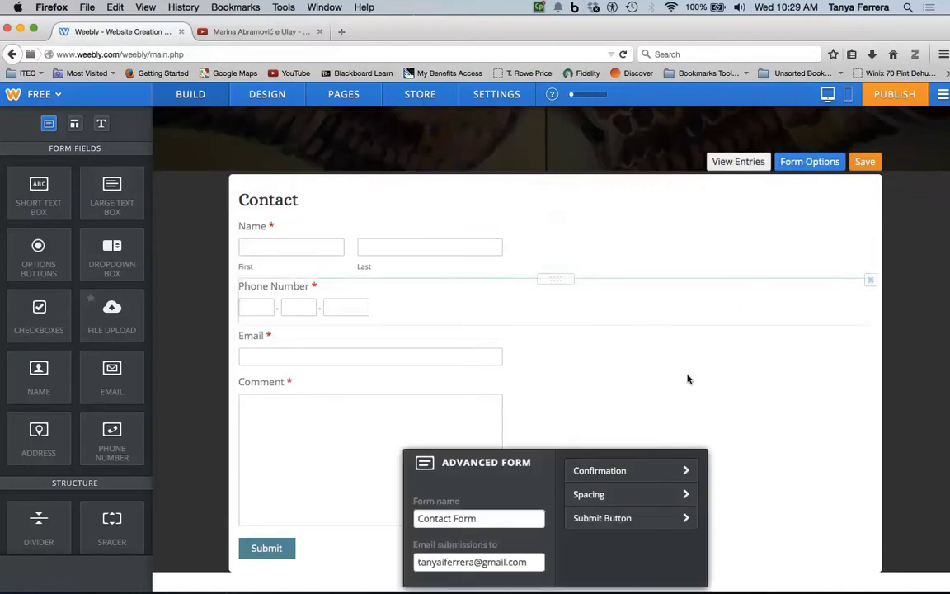
left_click_drag(475, 564, 388, 556)
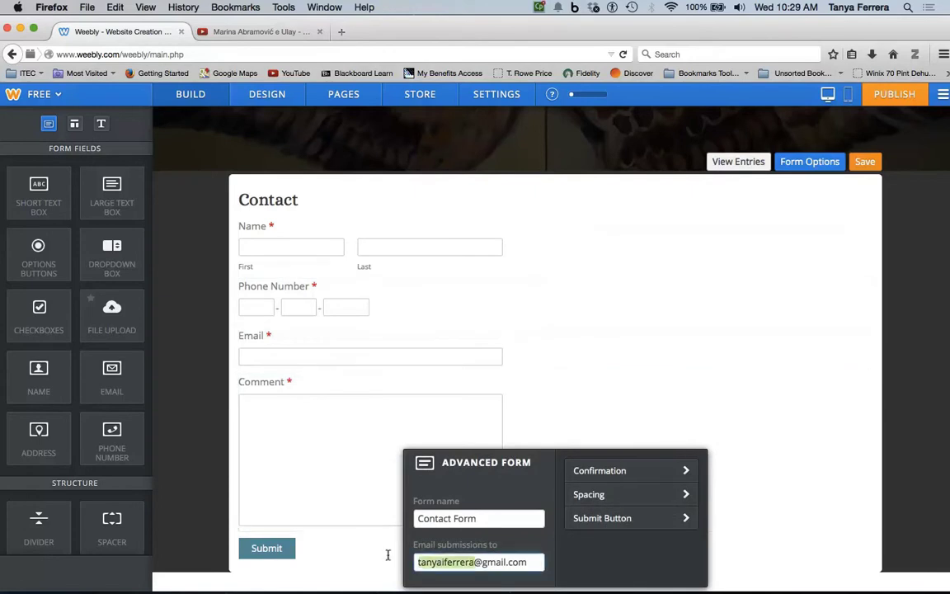
key("BackSpace")
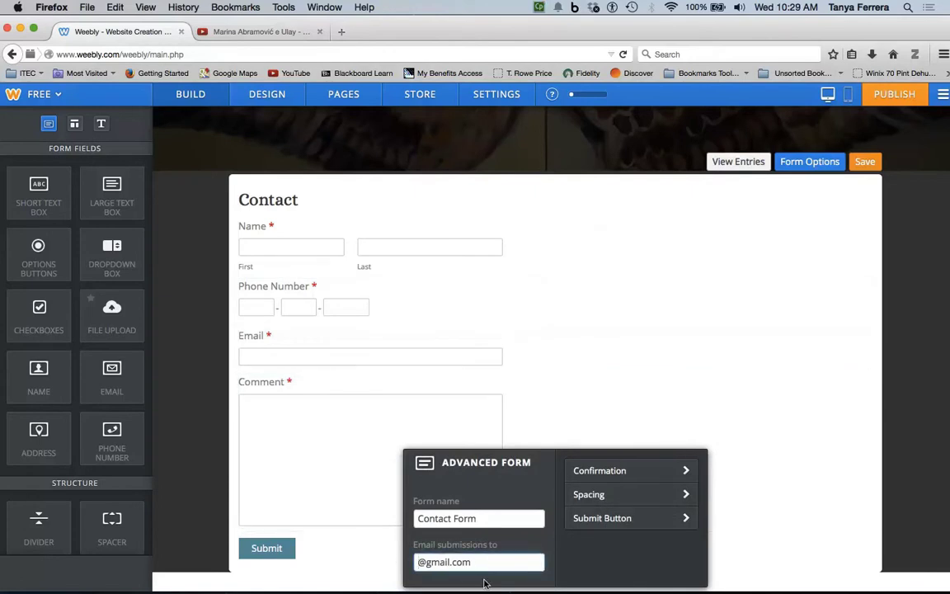
type("elker")
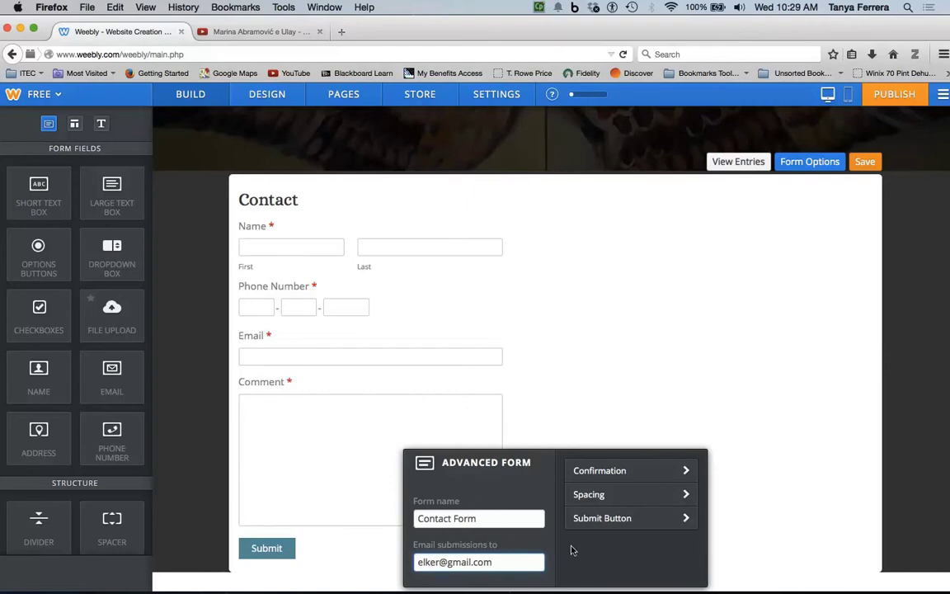
left_click(591, 471)
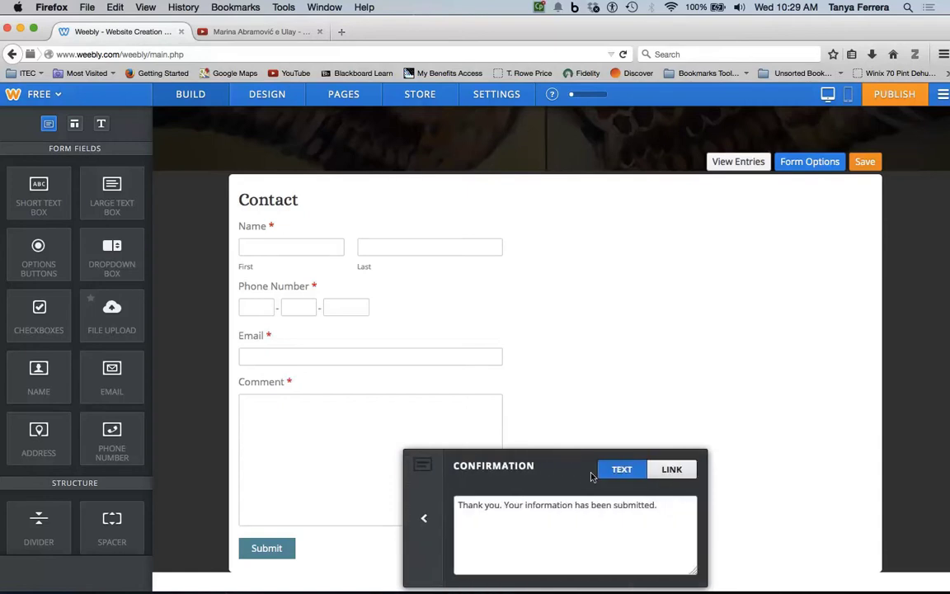
left_click(424, 521)
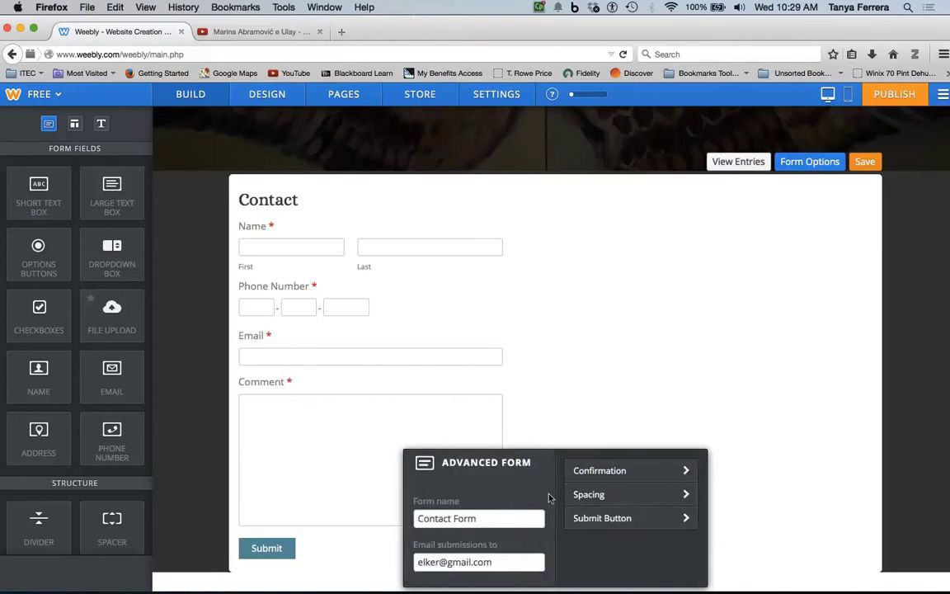
Set the form's top and bottom spacing margins to Small
left_click(589, 494)
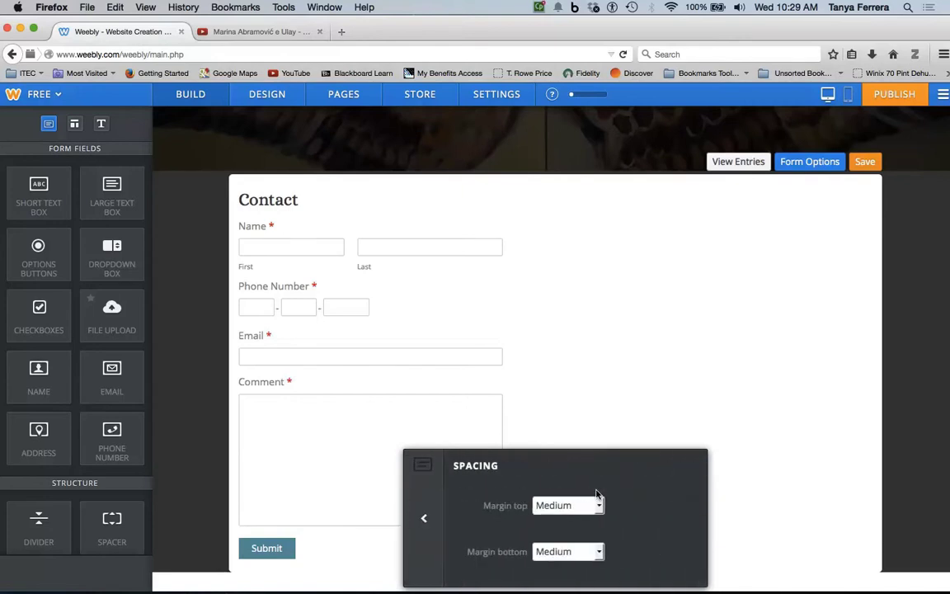
left_click(599, 505)
left_click(588, 535)
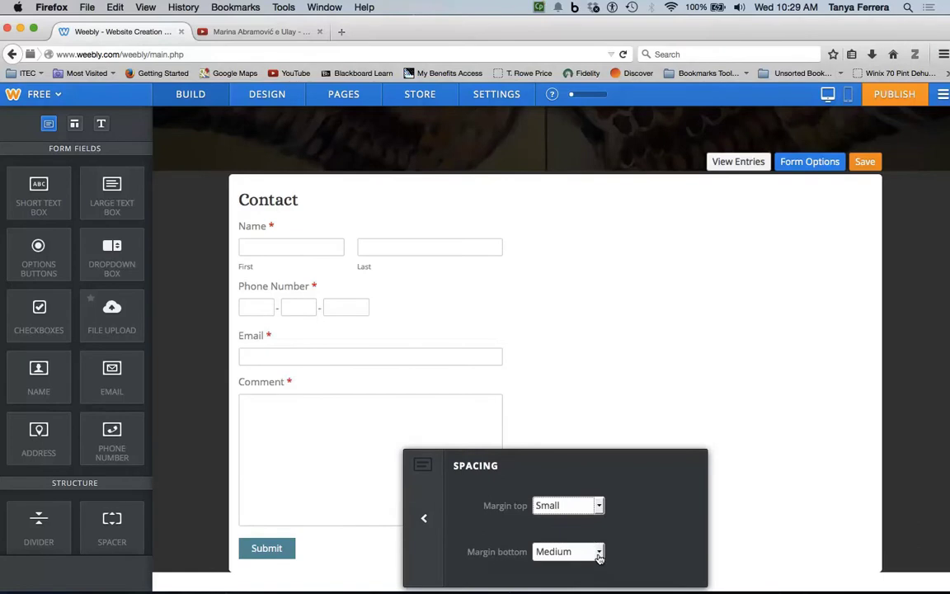
left_click(599, 552)
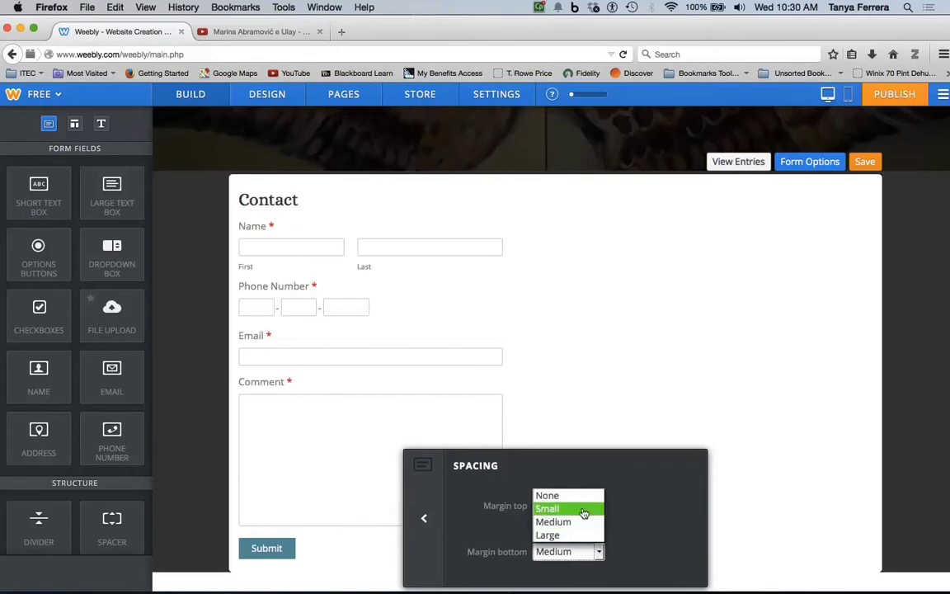
left_click(583, 508)
left_click(428, 528)
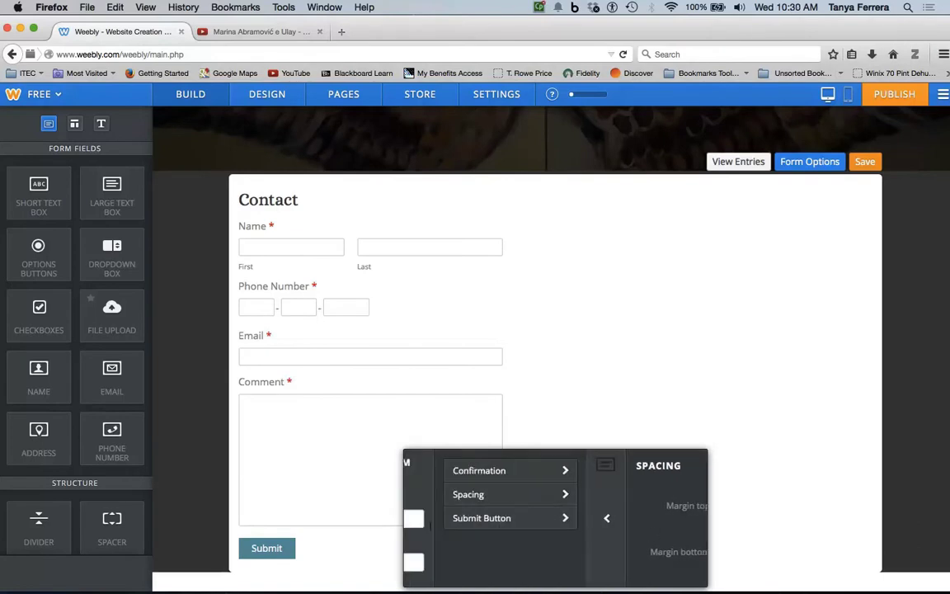
Relabel the submit button from Submit to Enter and save the form
left_click(596, 518)
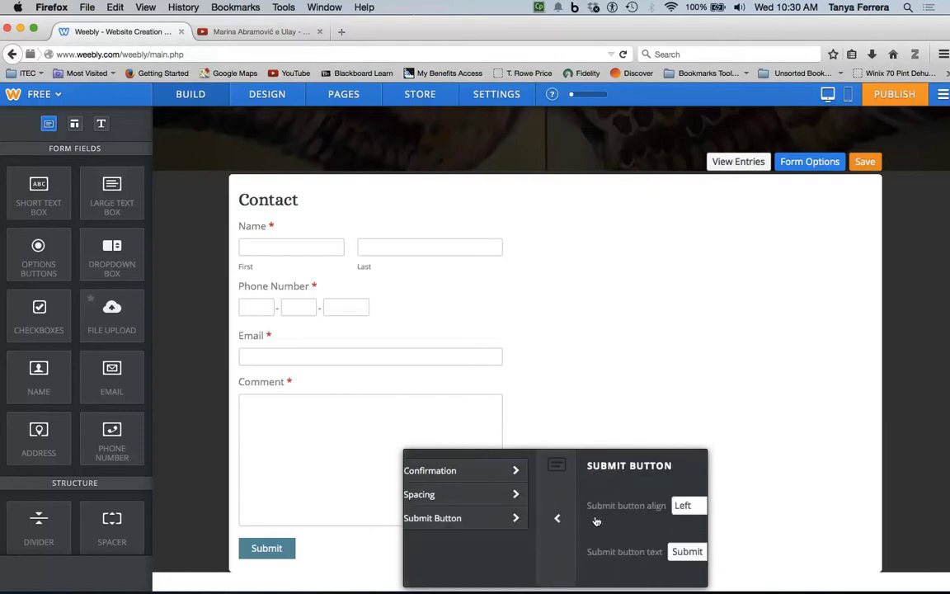
left_click(541, 551)
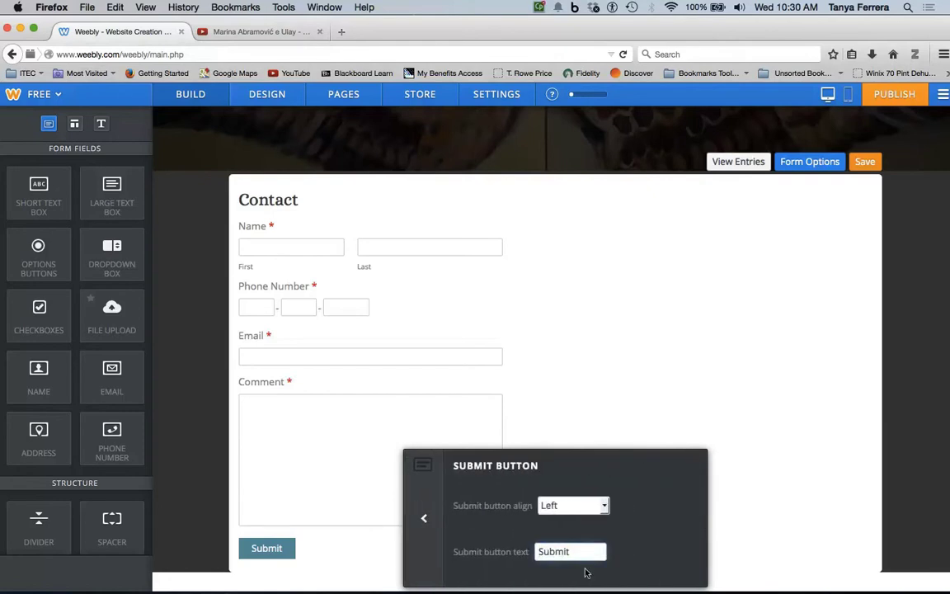
double_click(570, 551)
type("Enter")
left_click(490, 509)
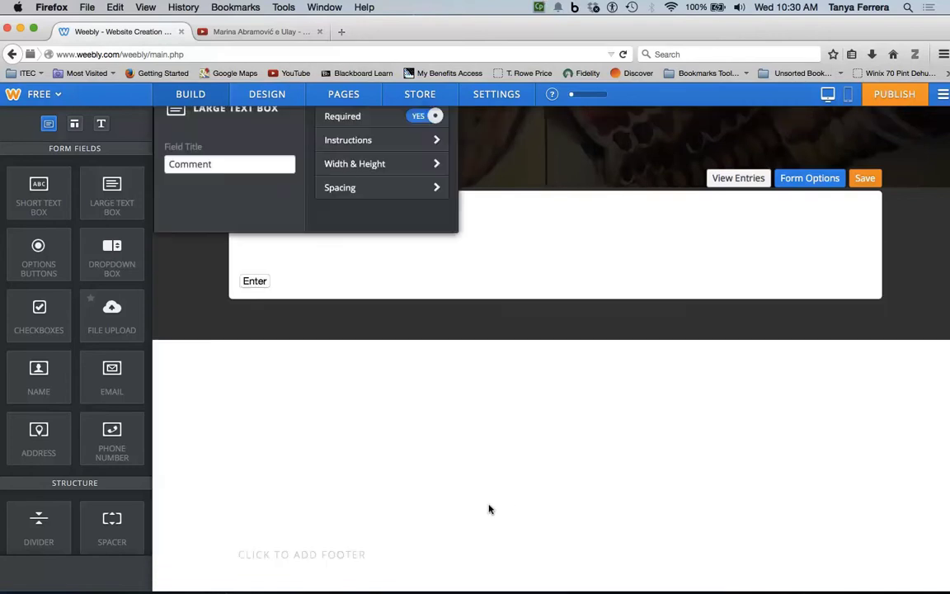
left_click(863, 178)
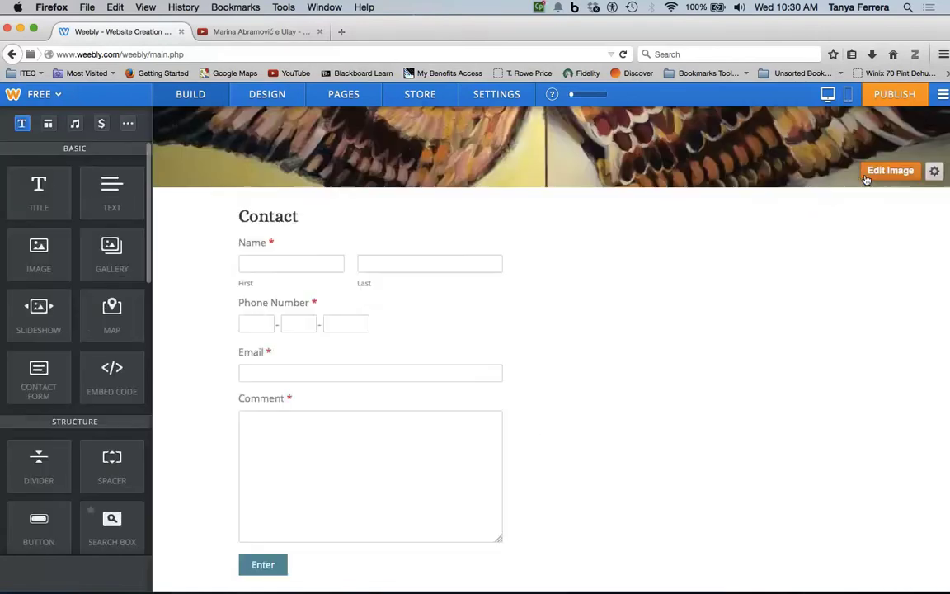
Move the contact form to the Contact page
scroll(665, 362, "up", 5)
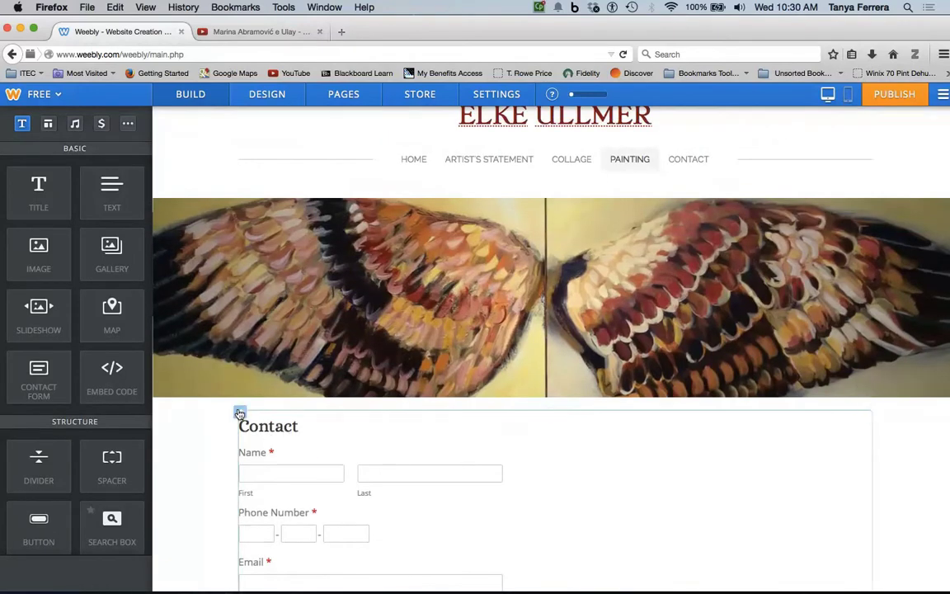
left_click(240, 412)
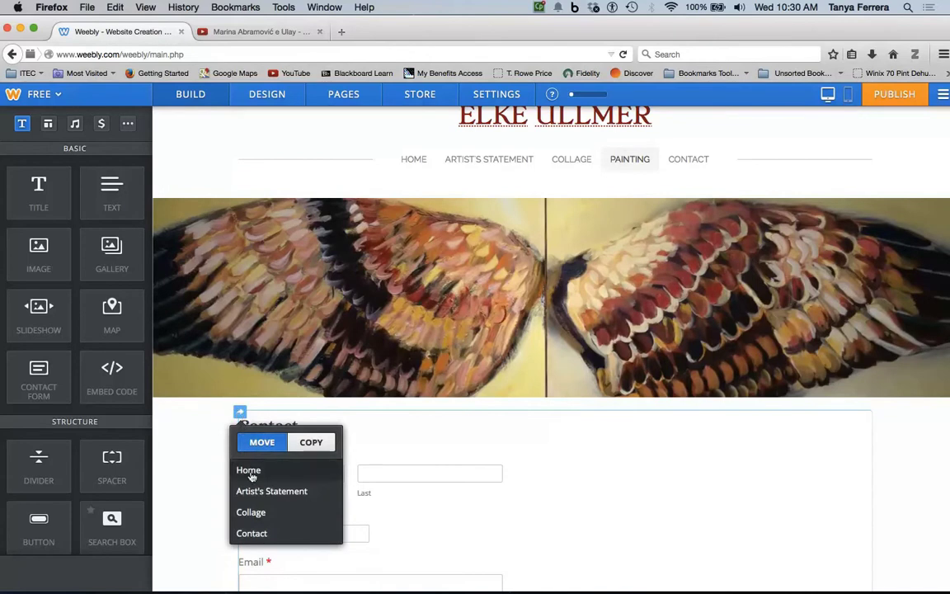
left_click(252, 533)
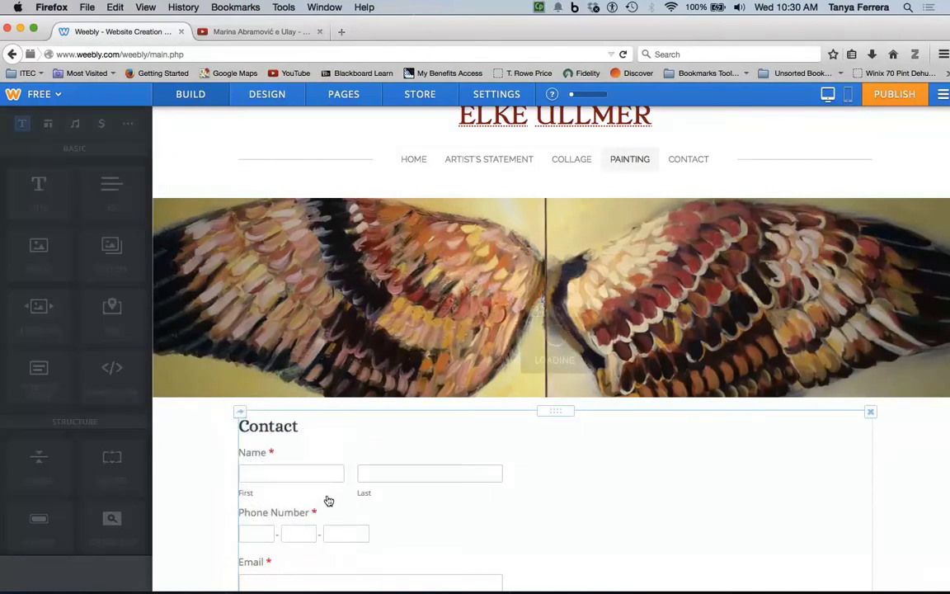
Add a map beside the form showing San Francisco, CA at zoom 15
scroll(383, 481, "down", 2)
scroll(383, 479, "down", 5)
left_click_drag(111, 324, 668, 526)
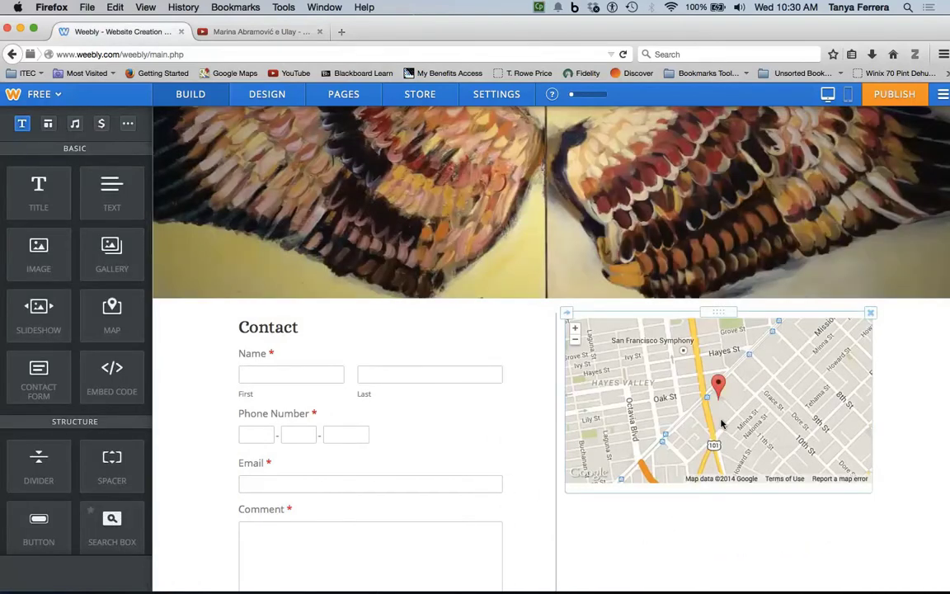
left_click(722, 423)
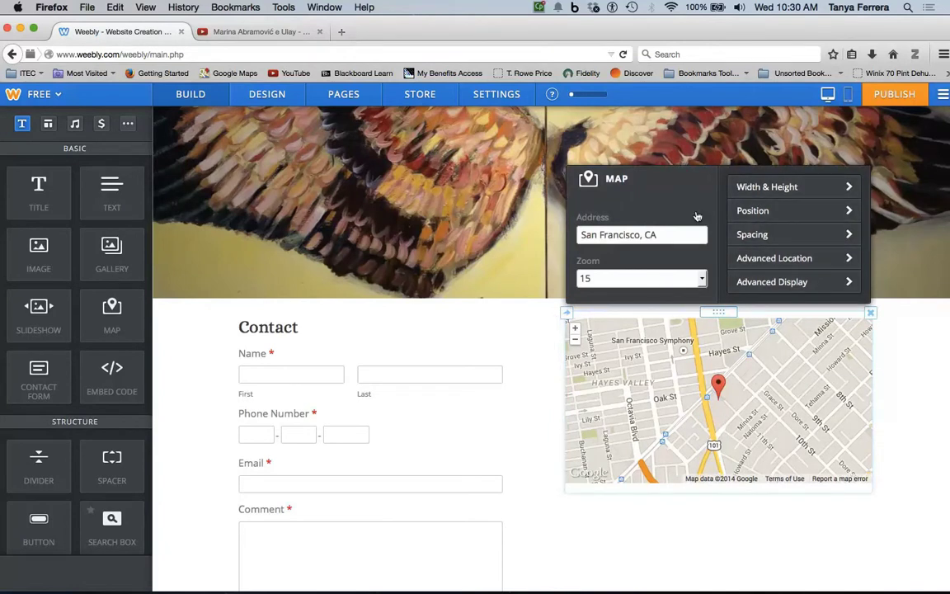
left_click(677, 233)
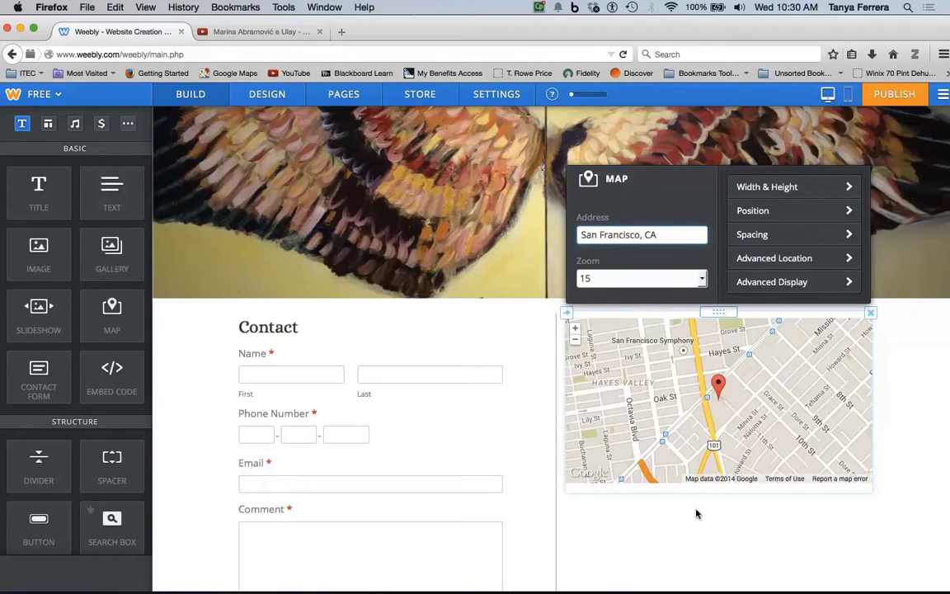
scroll(698, 523, "down", 3)
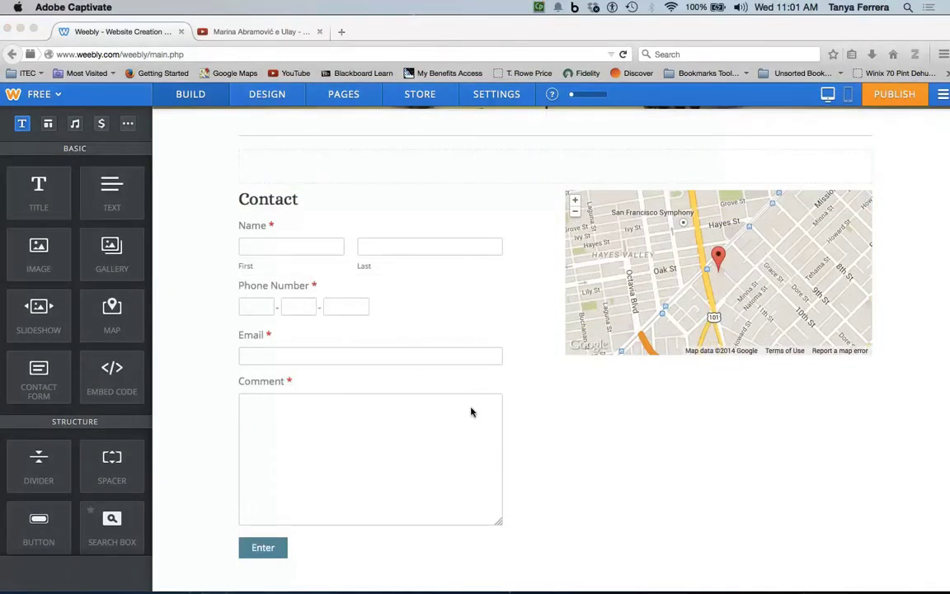
scroll(79, 357, "down", 10)
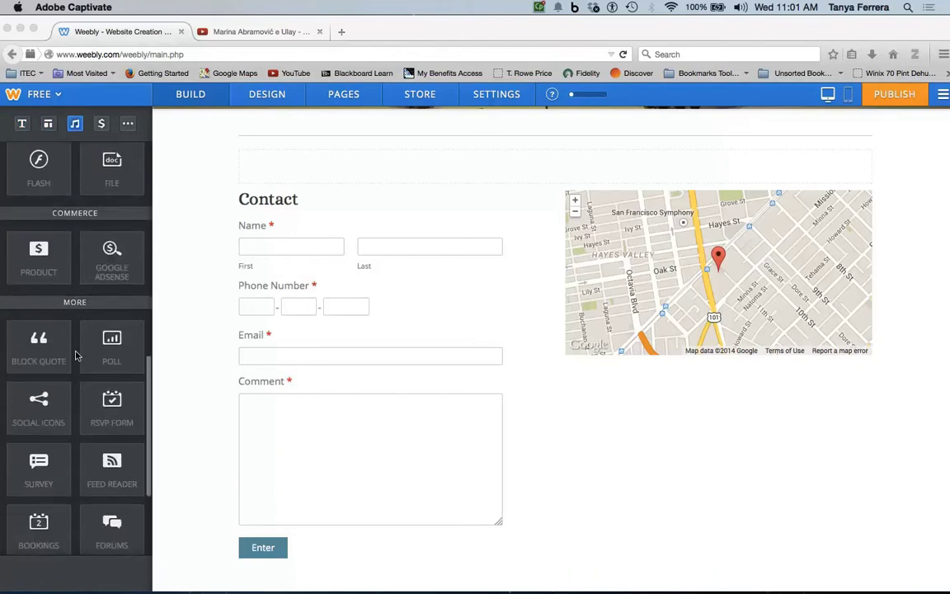
Add a block quote above the Contact form containing the pasted quotation
left_click(47, 278)
left_click_drag(36, 266, 371, 149)
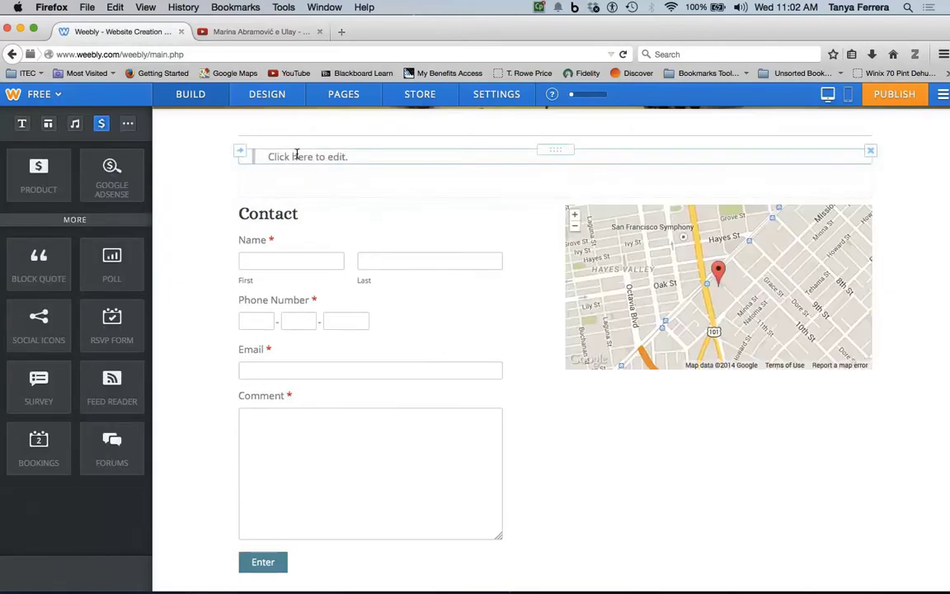
left_click(298, 154)
type("\"Happiness comes from the full understanding of your own being.\" Marina Abromovic")
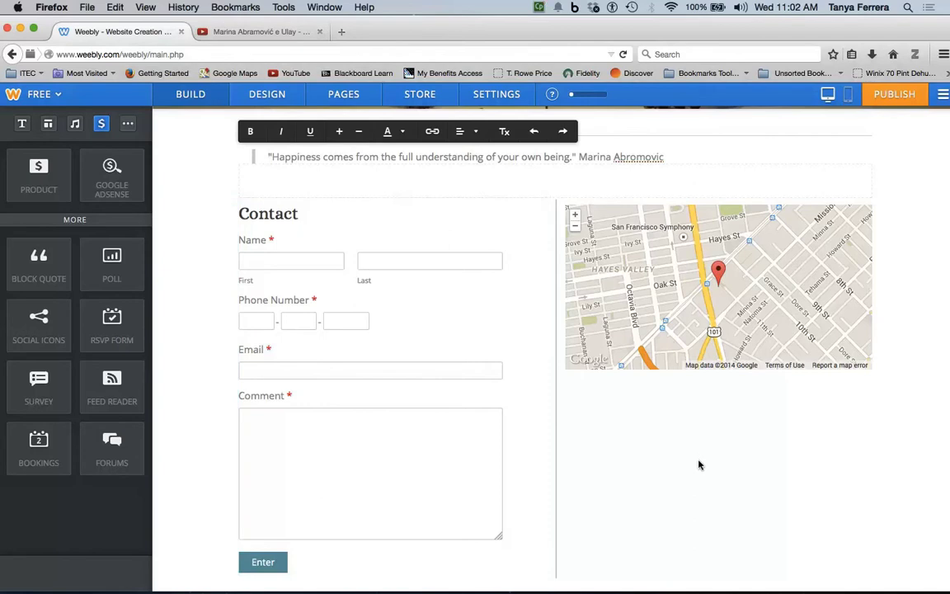
scroll(697, 462, "down", 3)
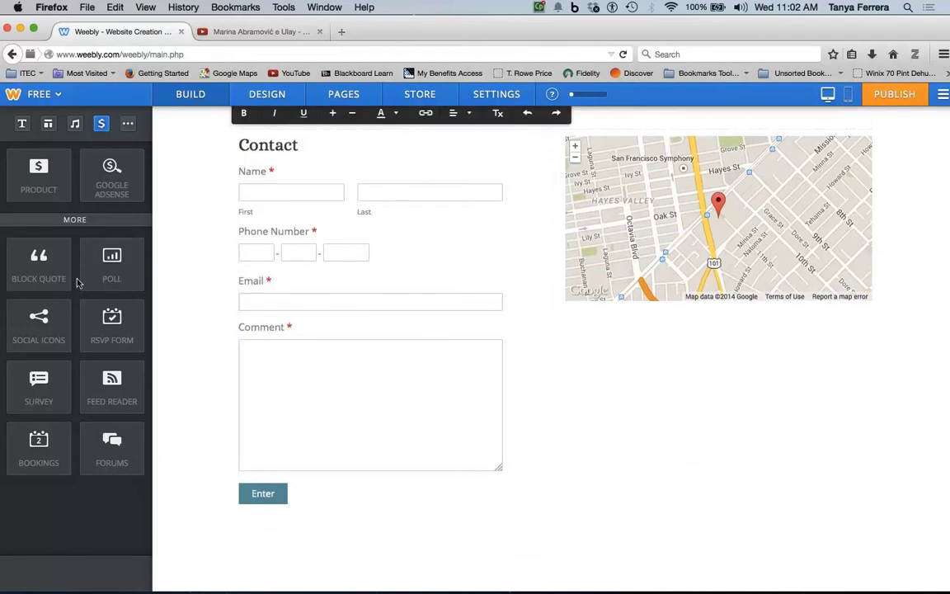
Swap the poll under the map for a row of social icons
left_click_drag(230, 291, 706, 360)
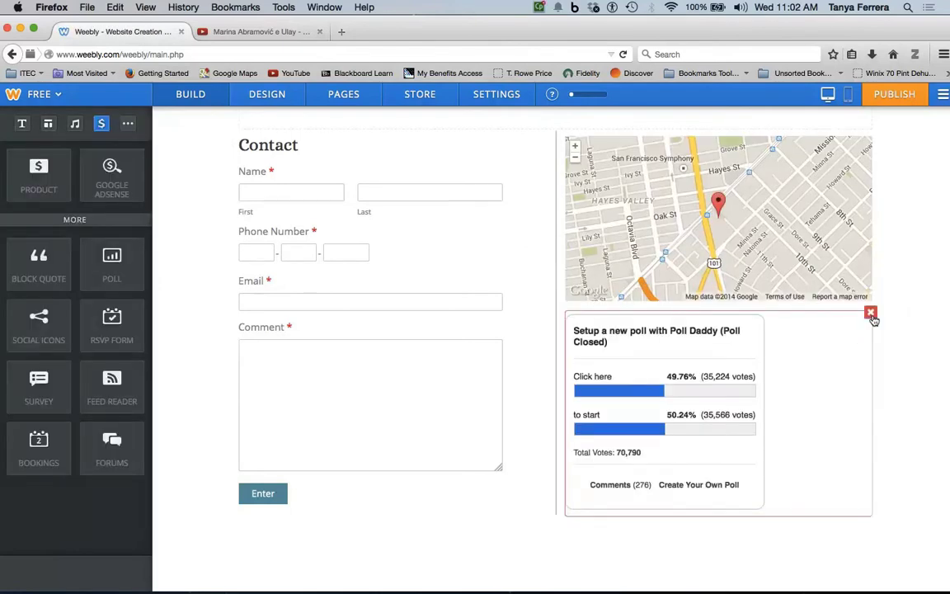
left_click(871, 315)
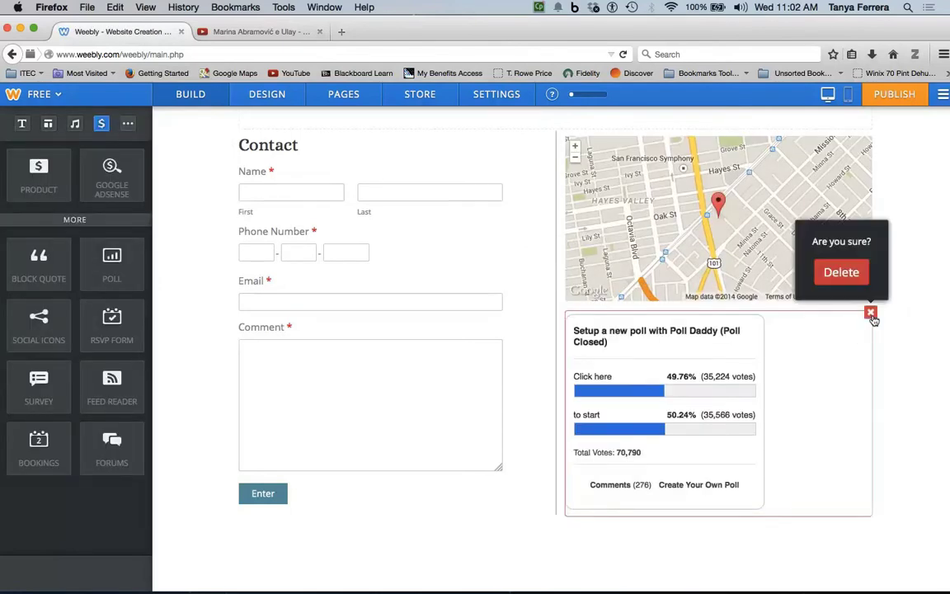
left_click(841, 273)
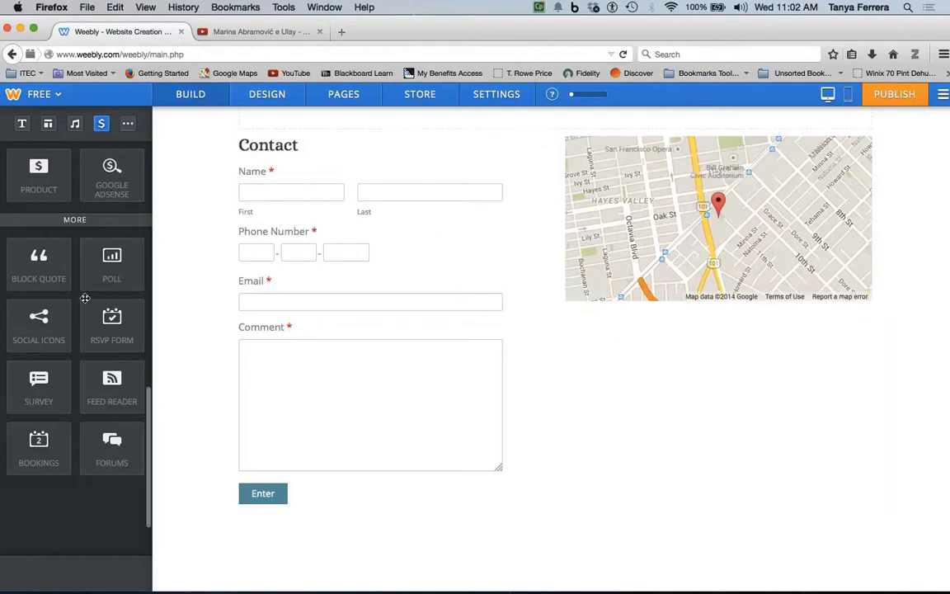
left_click_drag(42, 318, 612, 328)
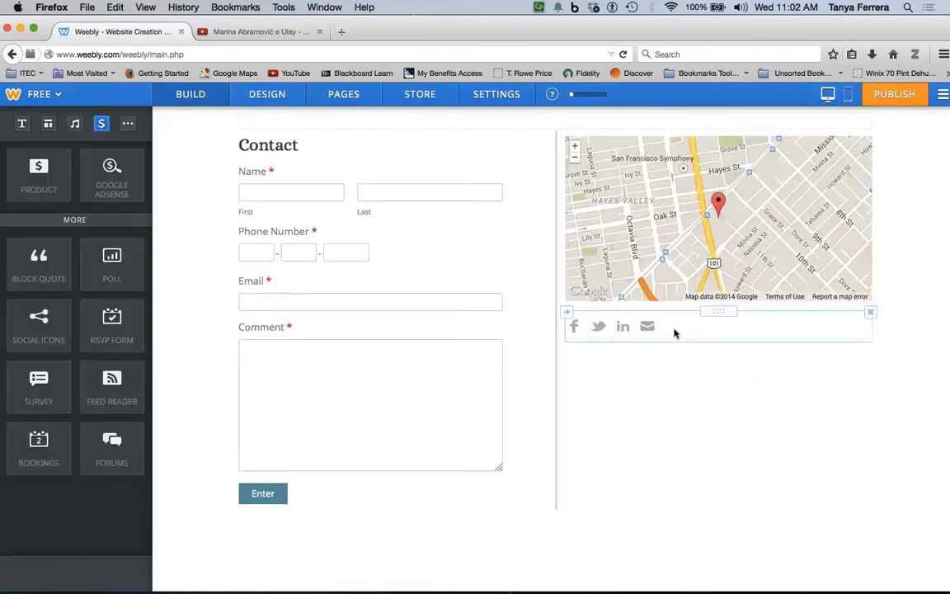
Remove the email icon from the social icons row
left_click(675, 326)
left_click(698, 225)
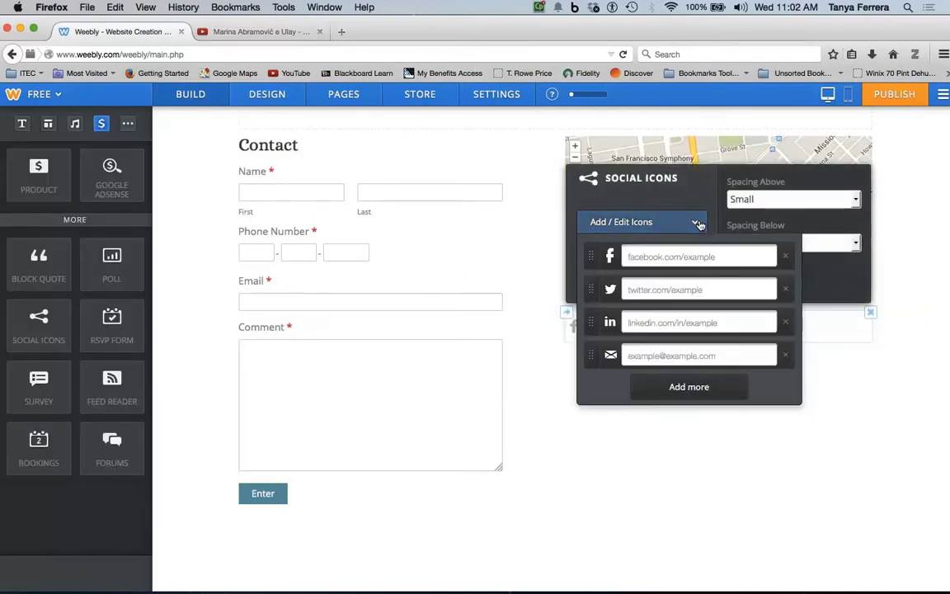
left_click(786, 356)
left_click(804, 404)
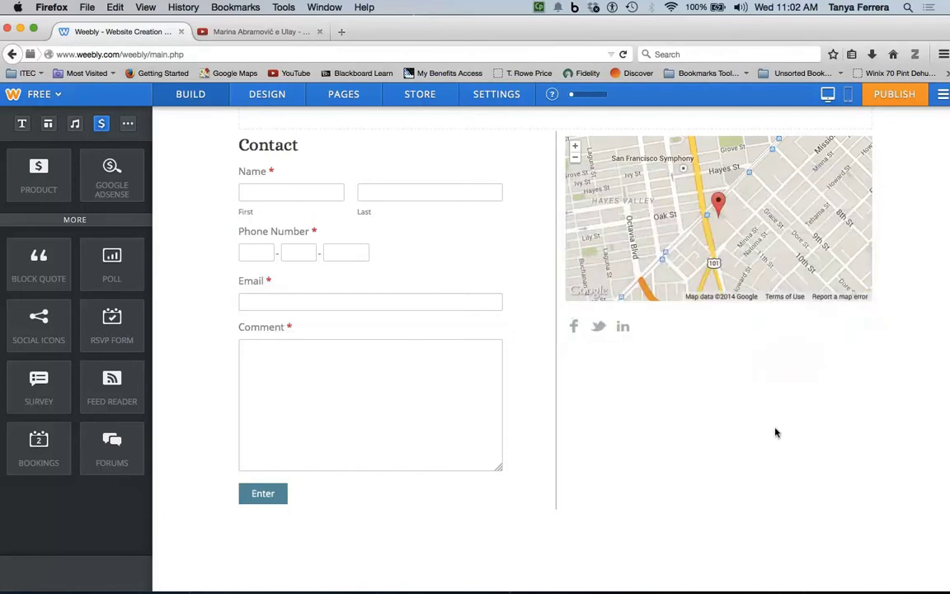
Add an RSVP form titled 'Open Studio Dec. 13' below the social icons and save it
left_click_drag(111, 320, 648, 376)
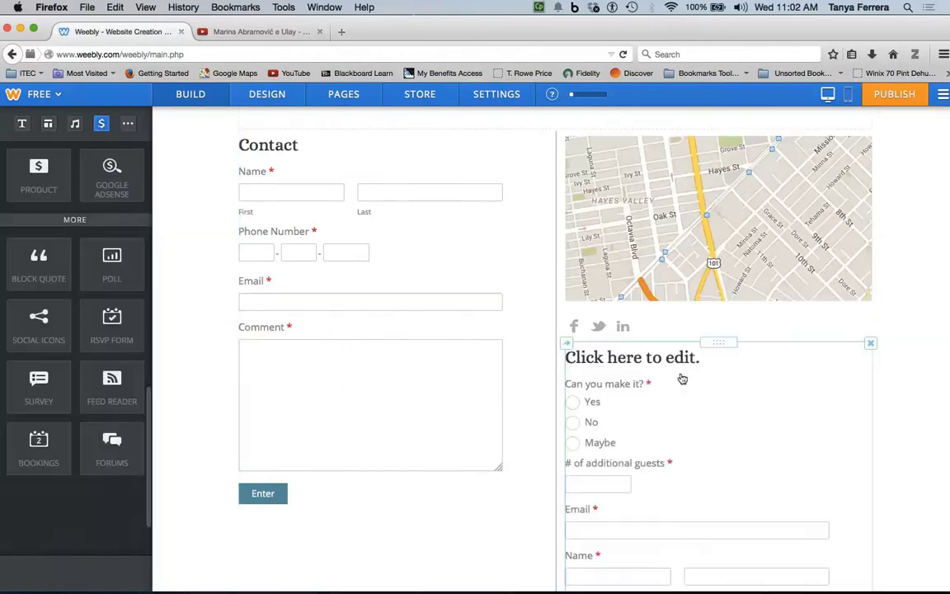
left_click(684, 356)
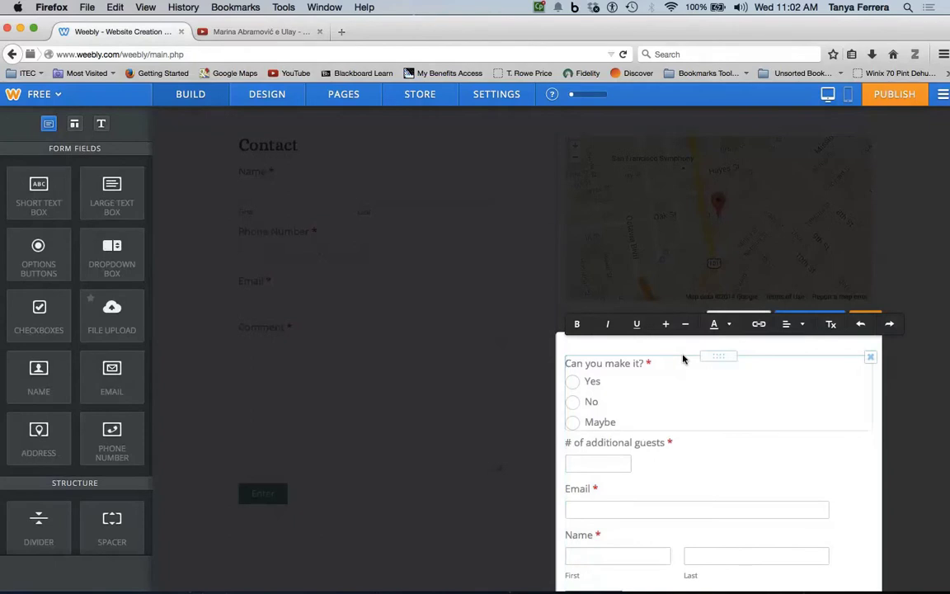
type("Open Studio Dec. 13")
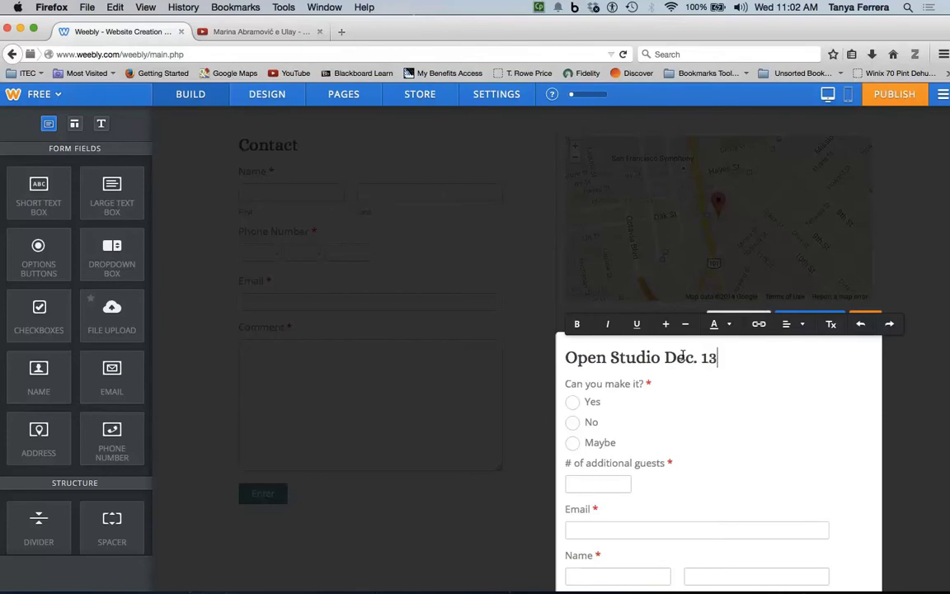
left_click(805, 357)
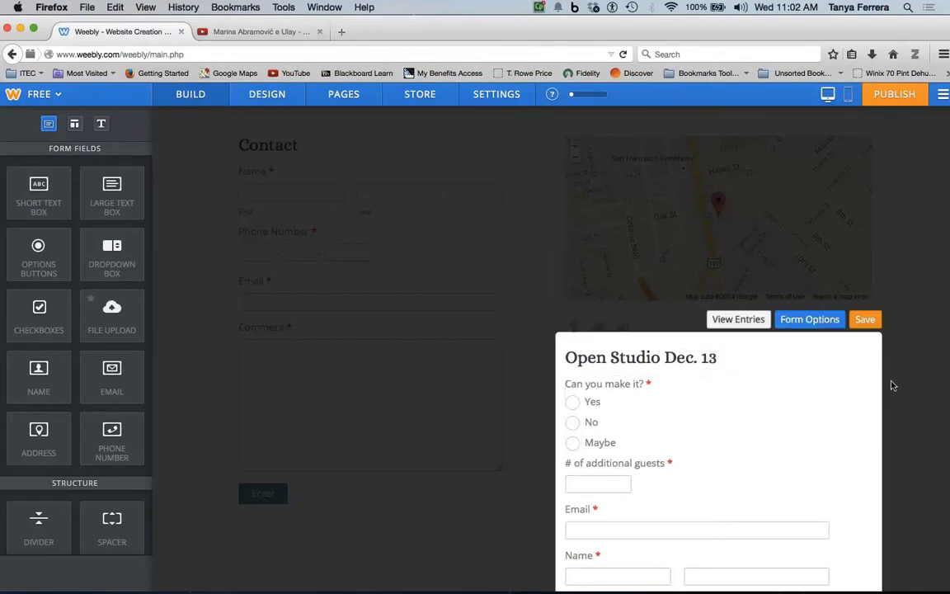
left_click(822, 328)
left_click(823, 329)
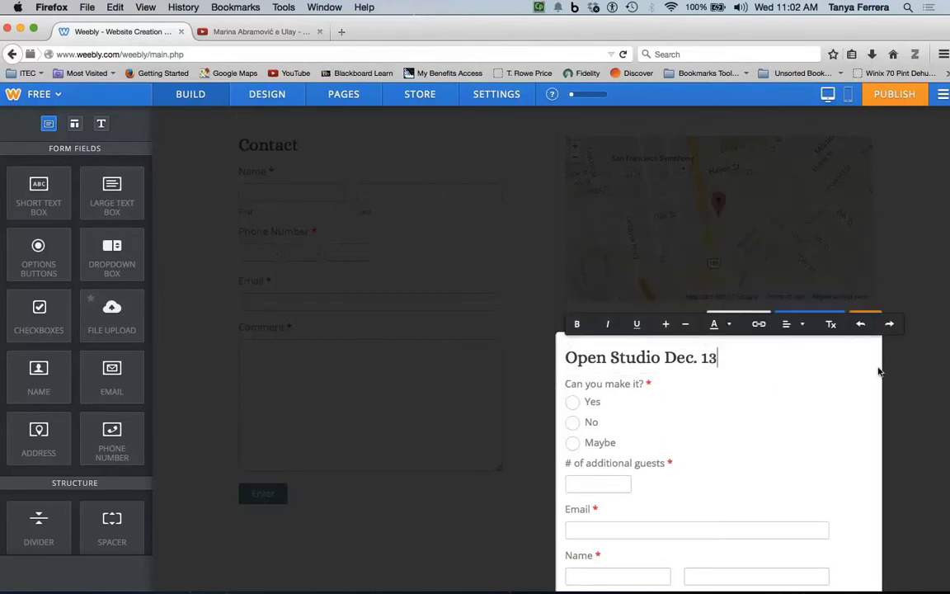
left_click(899, 371)
left_click(865, 319)
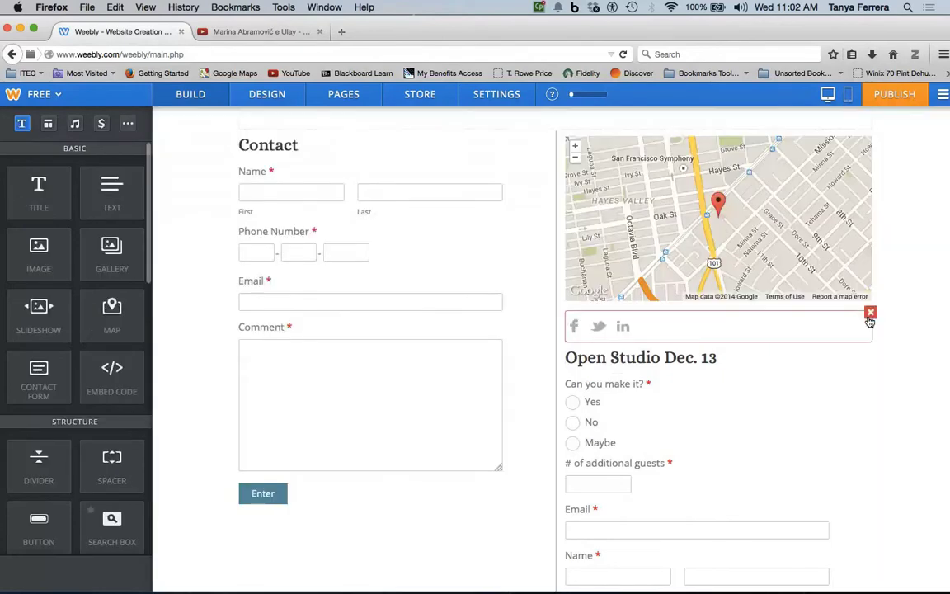
scroll(79, 396, "down", 5)
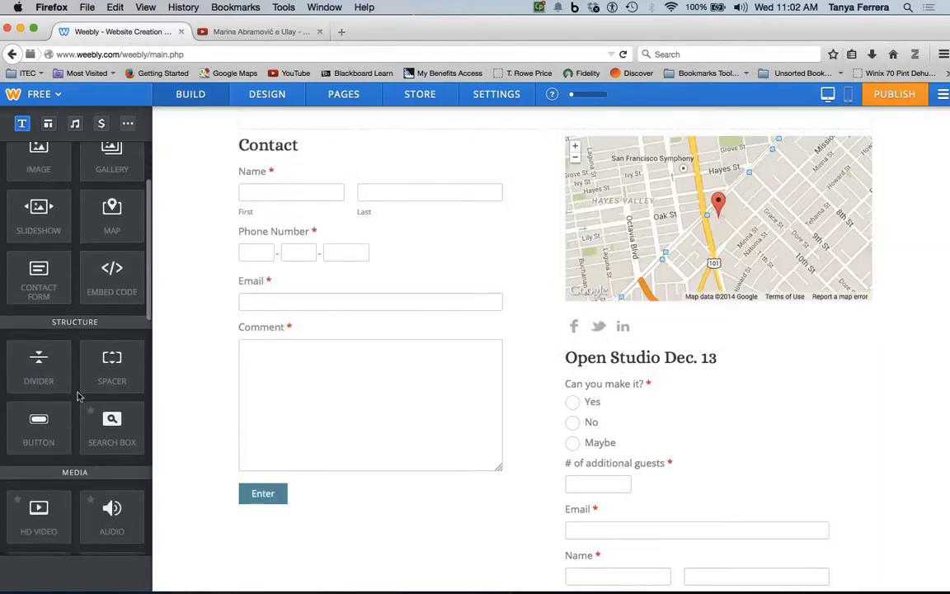
scroll(79, 399, "down", 10)
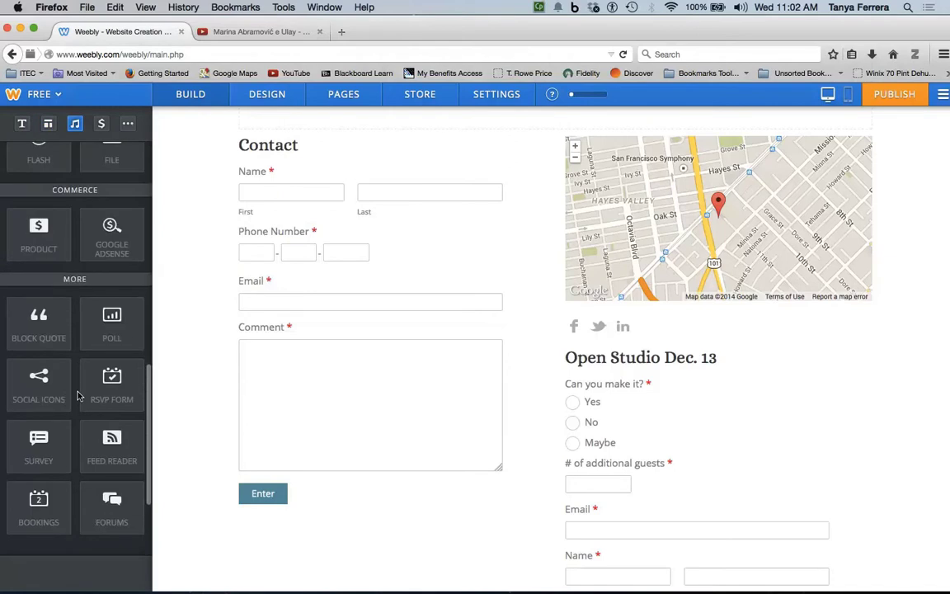
left_click_drag(37, 445, 404, 494)
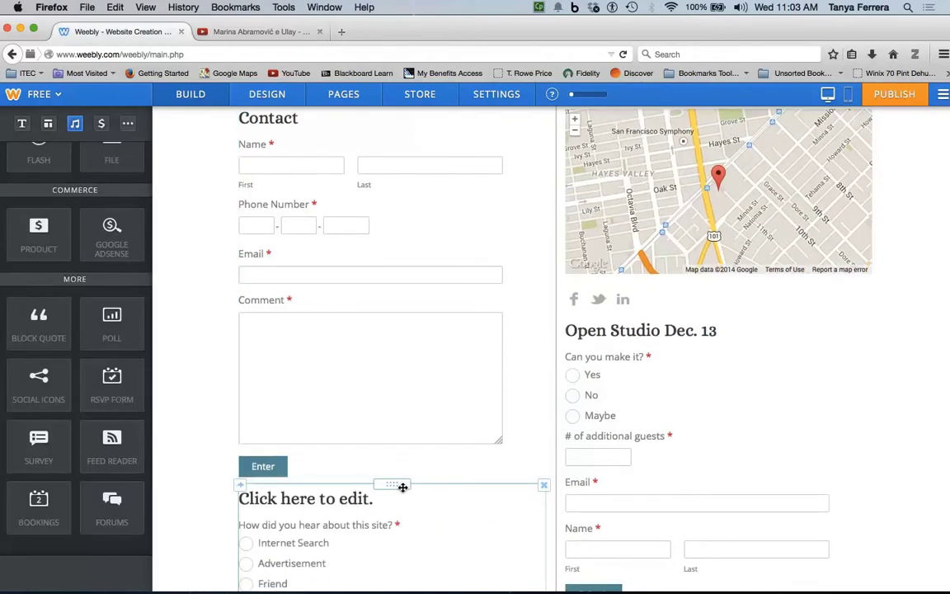
scroll(403, 487, "down", 8)
scroll(398, 485, "down", 1)
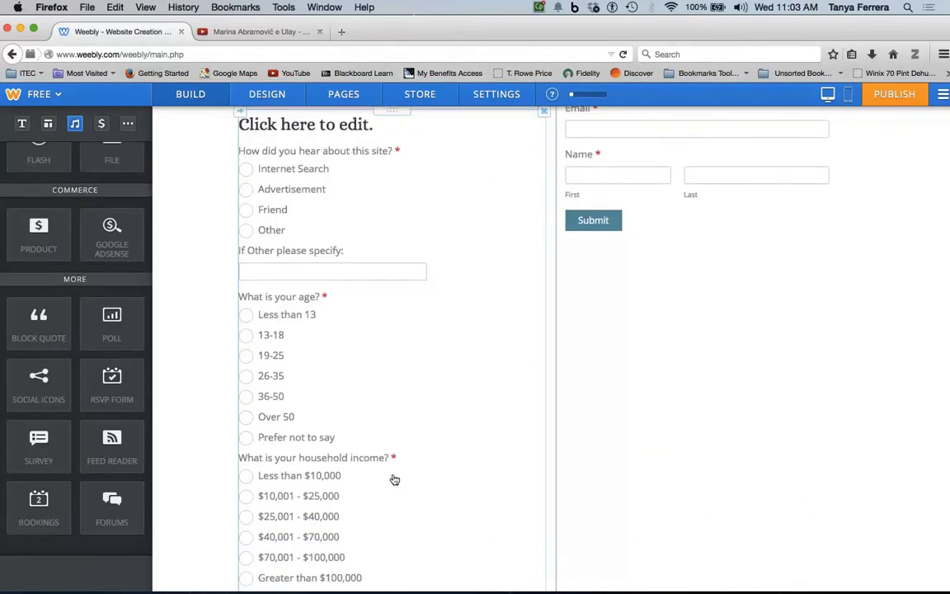
scroll(392, 480, "up", 2)
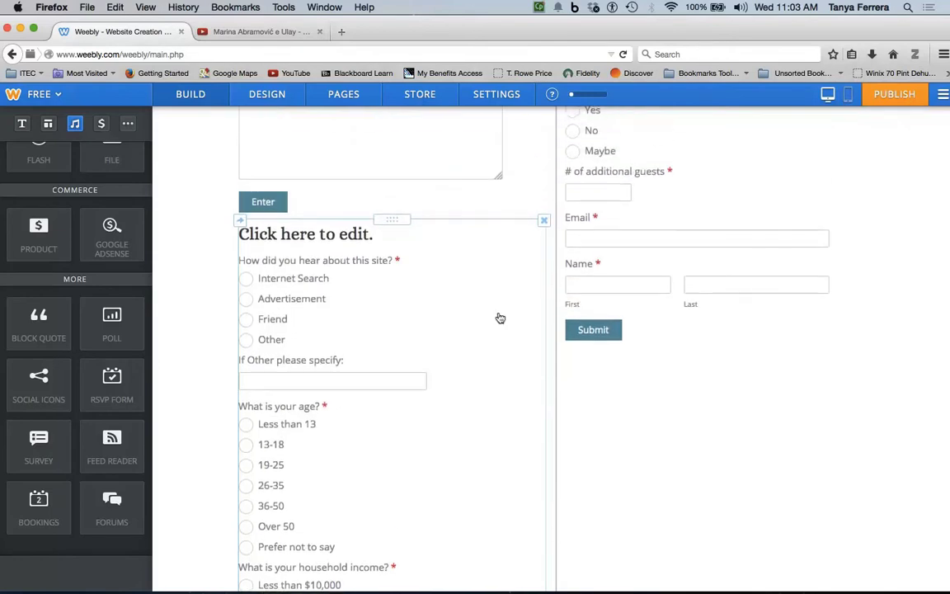
left_click(543, 219)
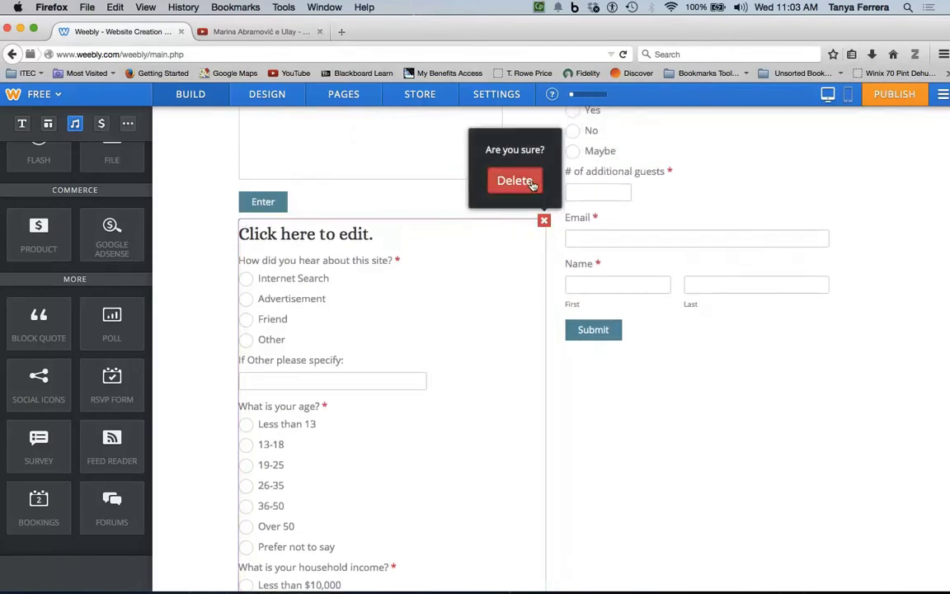
left_click(532, 183)
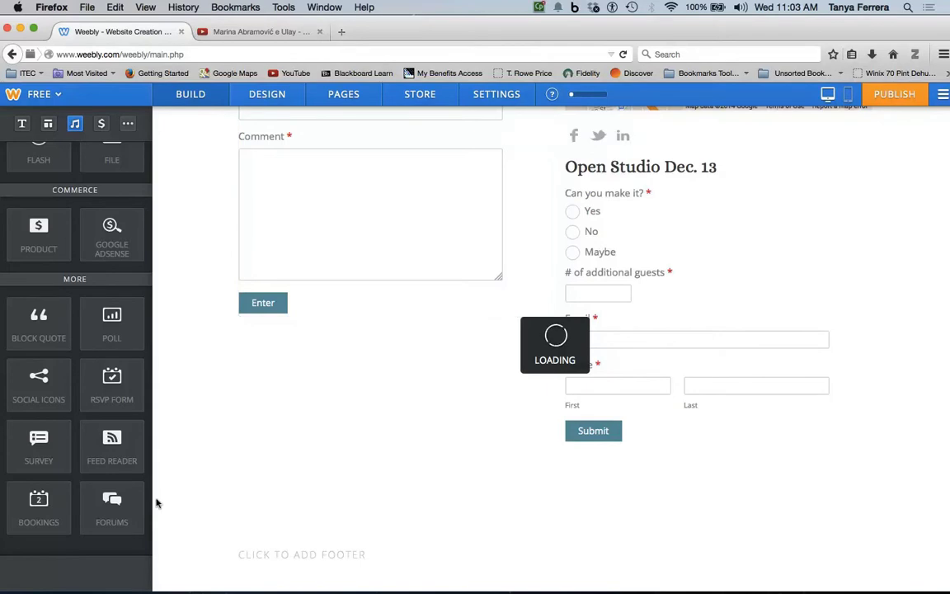
left_click_drag(121, 442, 326, 361)
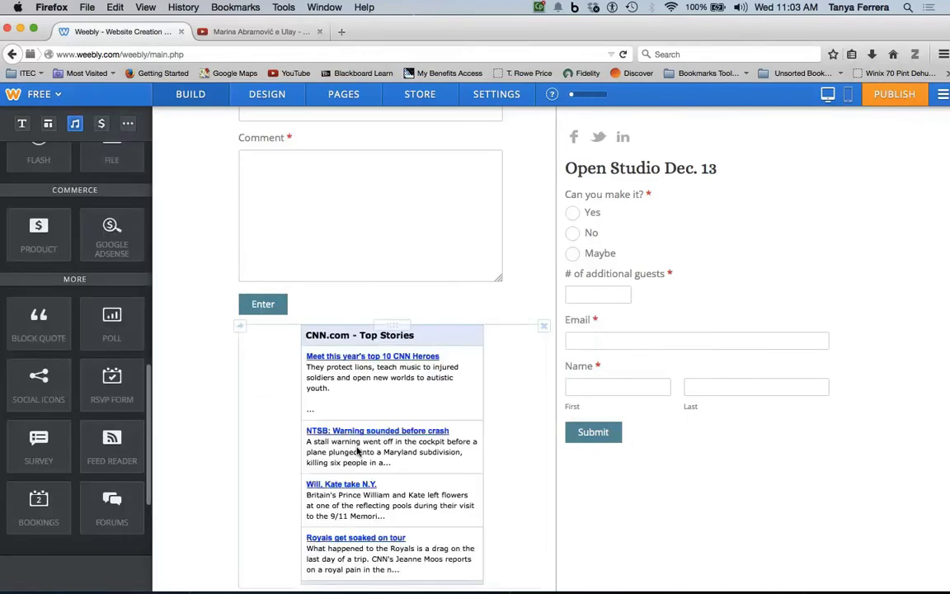
scroll(444, 426, "down", 4)
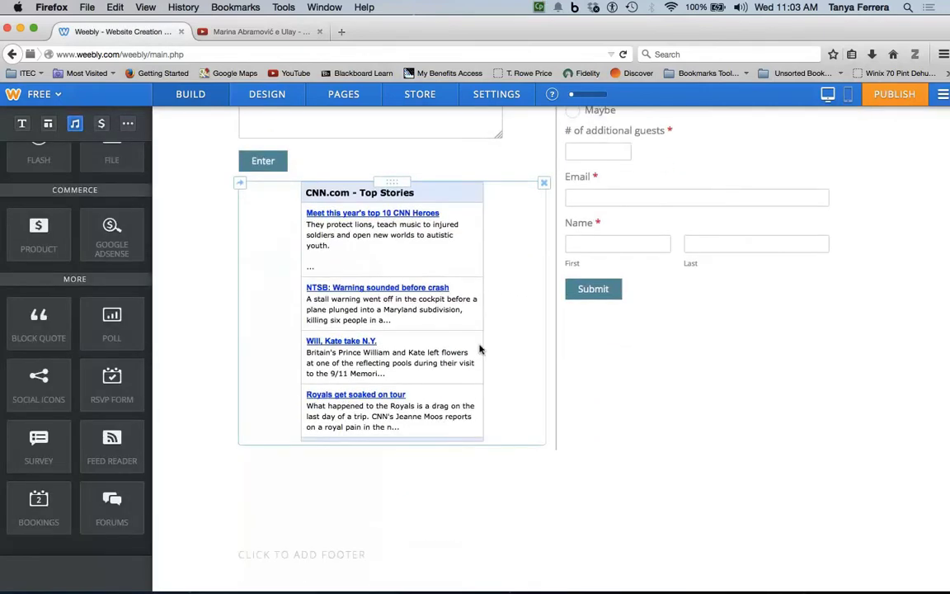
left_click(489, 243)
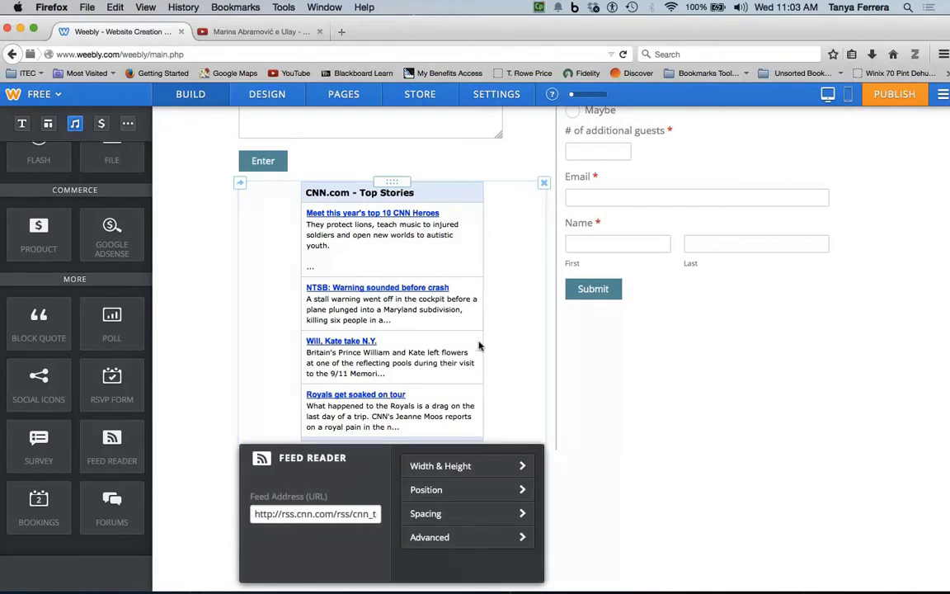
left_click(543, 182)
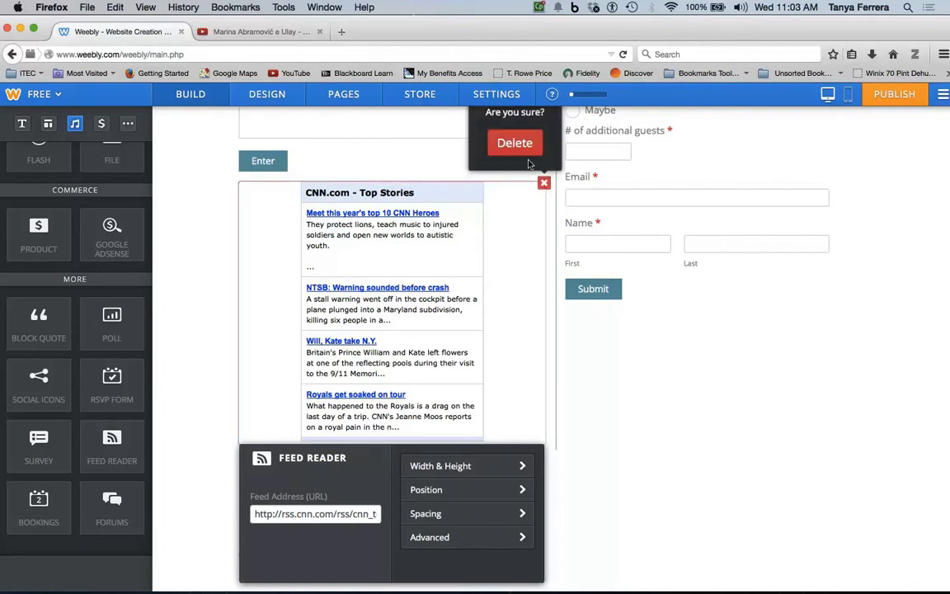
left_click(514, 144)
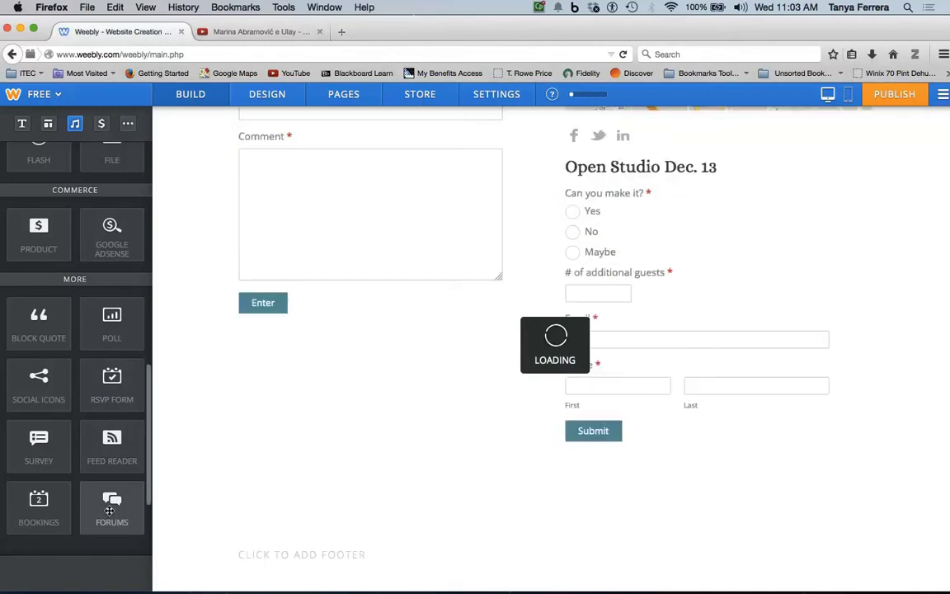
Dismiss the BookFresh booking setup and add a forum with News and Off-topic boards under the Contact form
left_click_drag(141, 501, 313, 377)
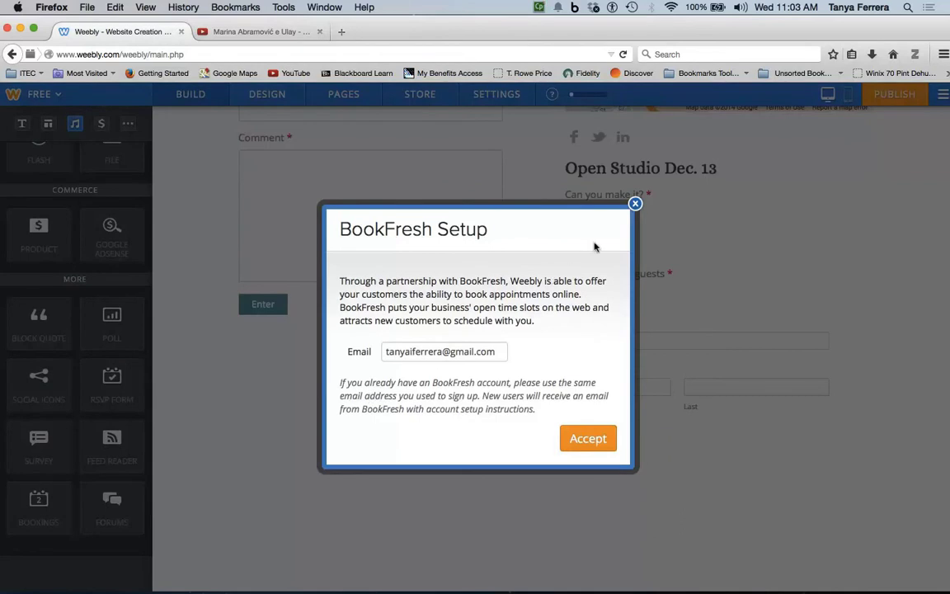
left_click(635, 205)
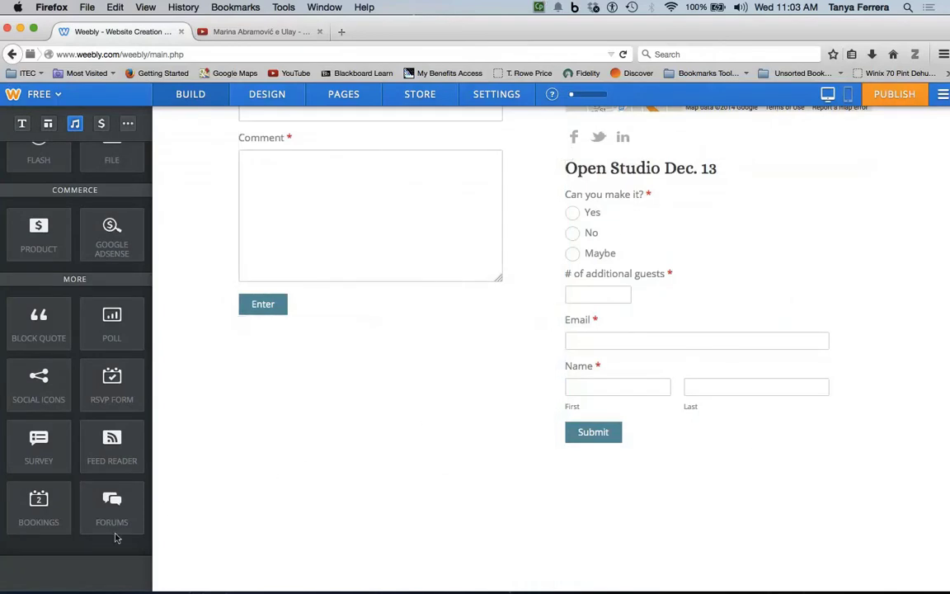
left_click_drag(110, 509, 334, 391)
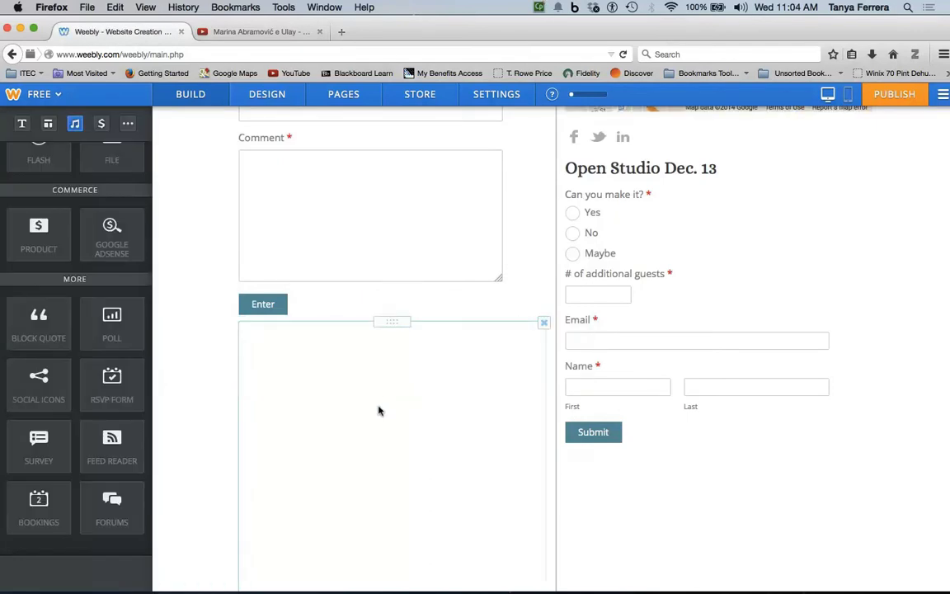
scroll(378, 417, "down", 1)
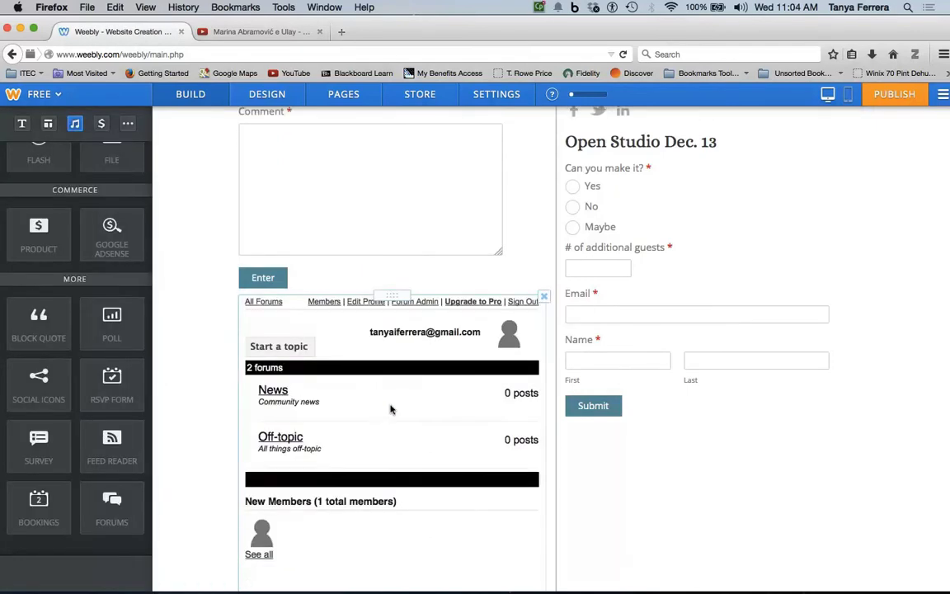
scroll(485, 366, "down", 5)
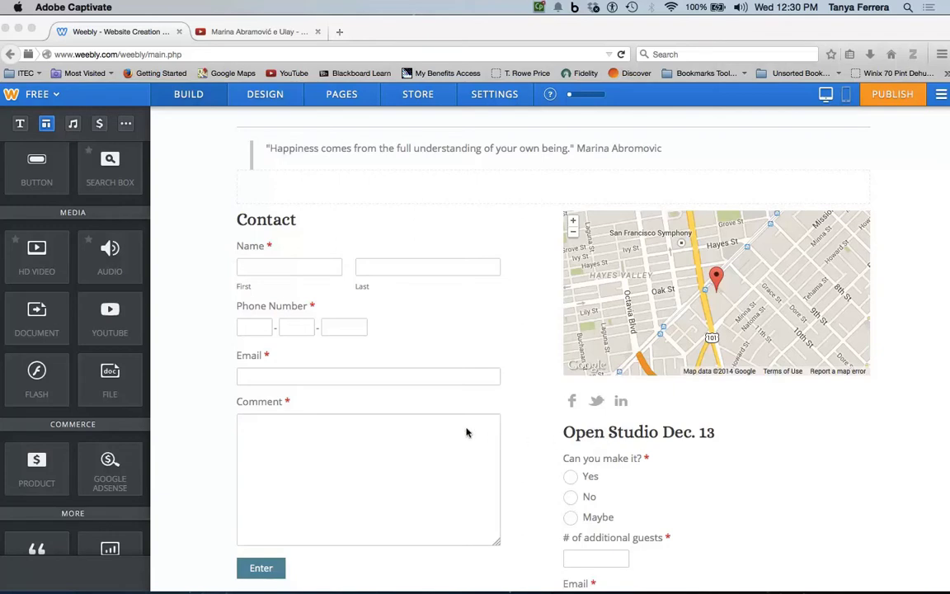
Add a YouTube video block beside the quote using the copied MoMA 2010 video URL
left_click(54, 267)
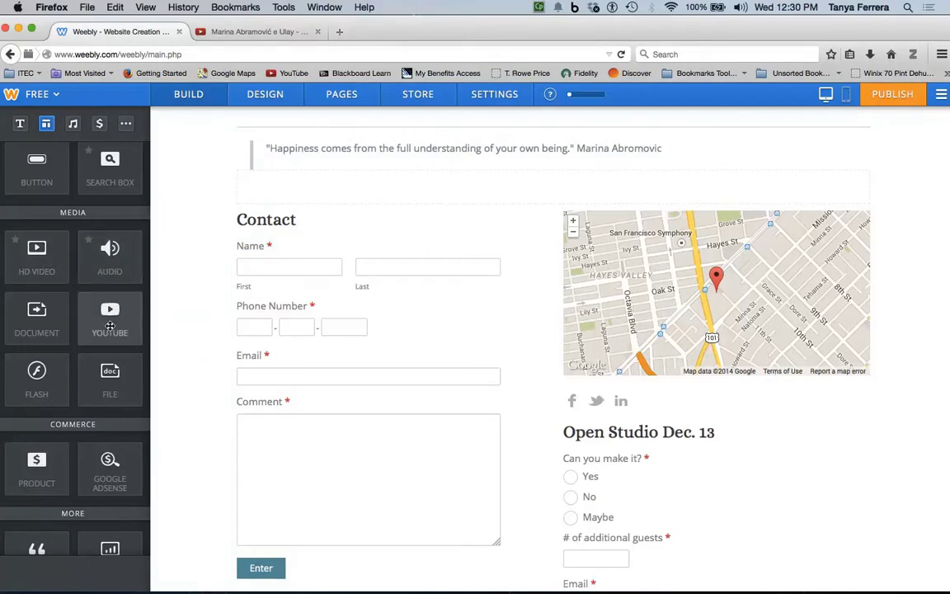
left_click_drag(109, 325, 342, 196)
left_click_drag(370, 183, 422, 178)
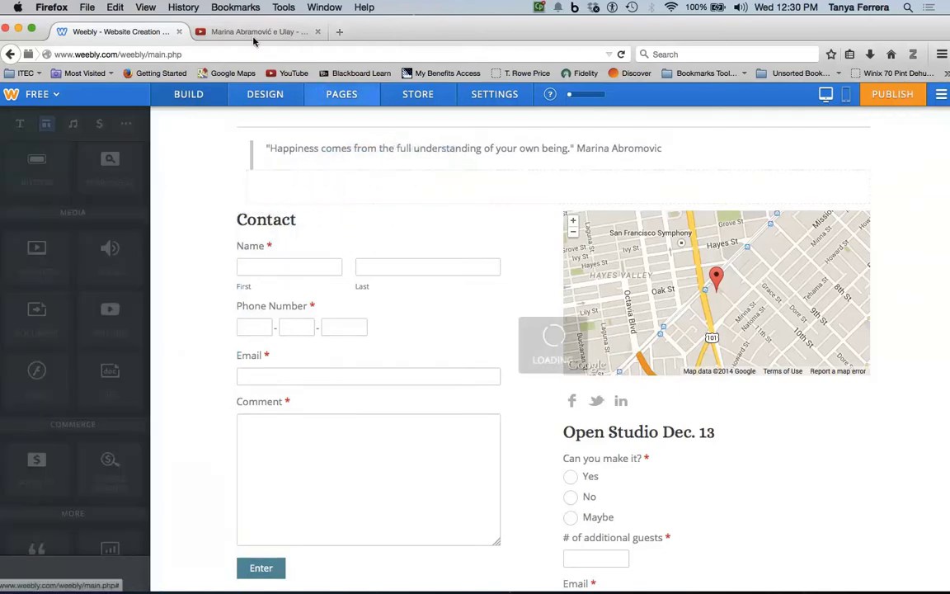
left_click(244, 33)
left_click(223, 51)
key("super+c")
left_click(148, 33)
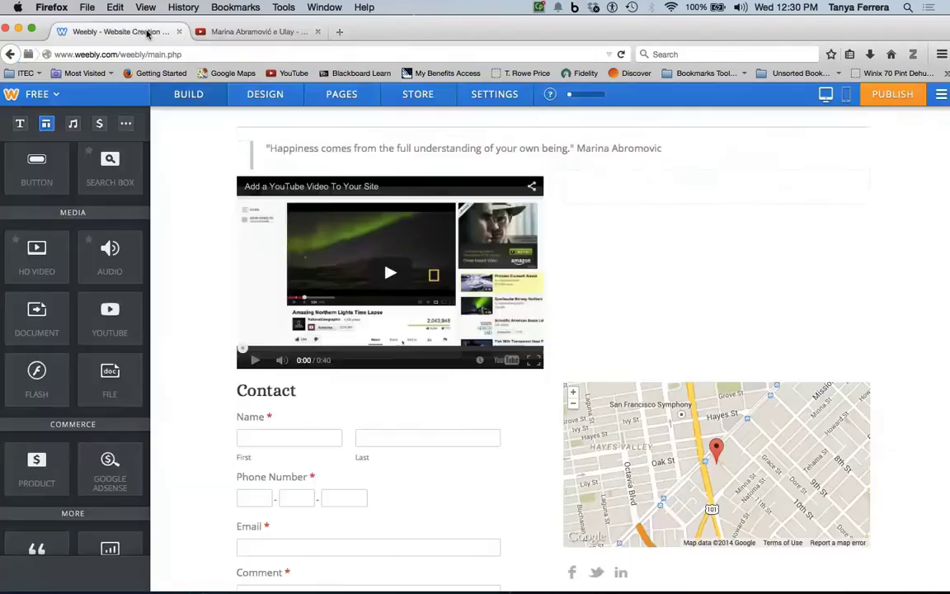
left_click(366, 302)
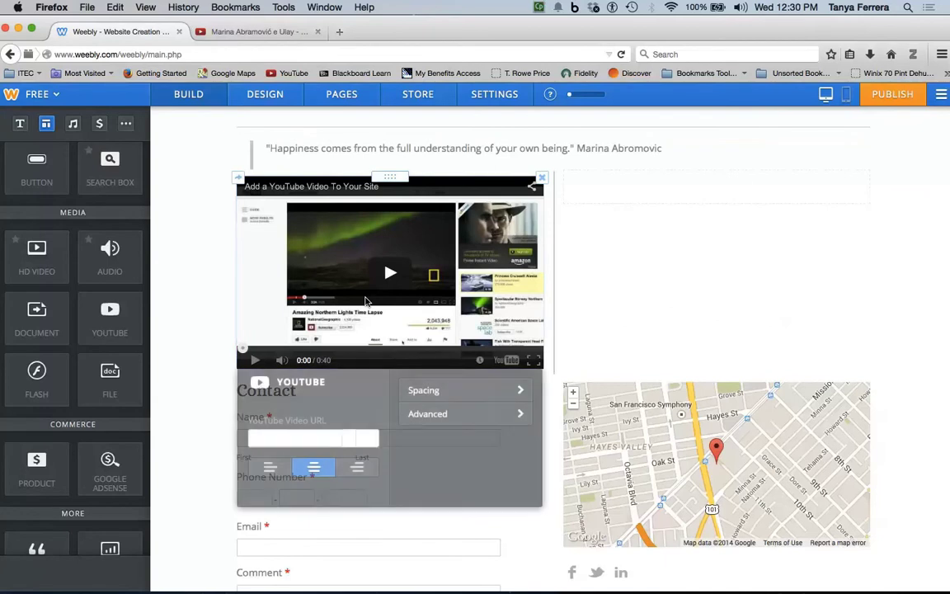
left_click(327, 437)
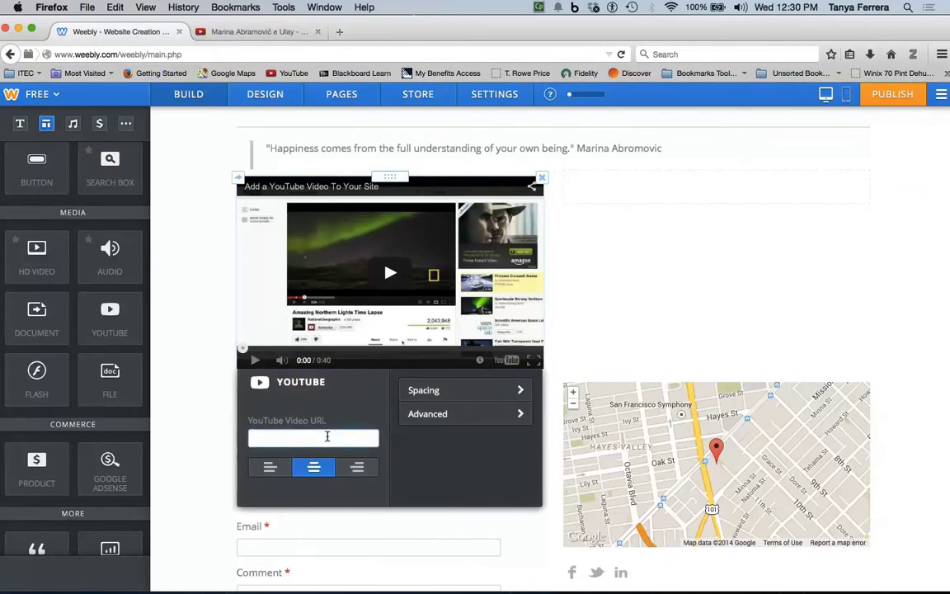
key("super+v")
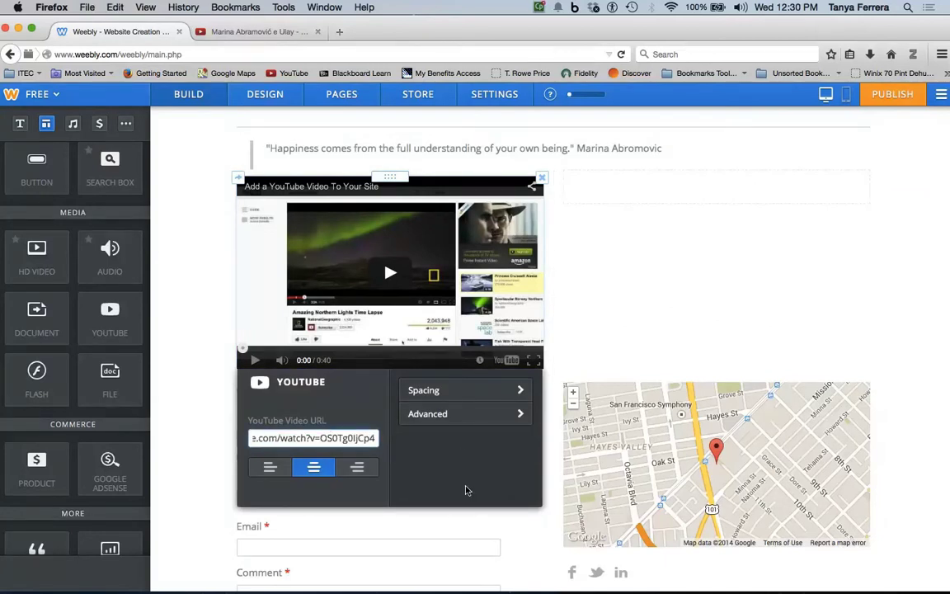
left_click(656, 321)
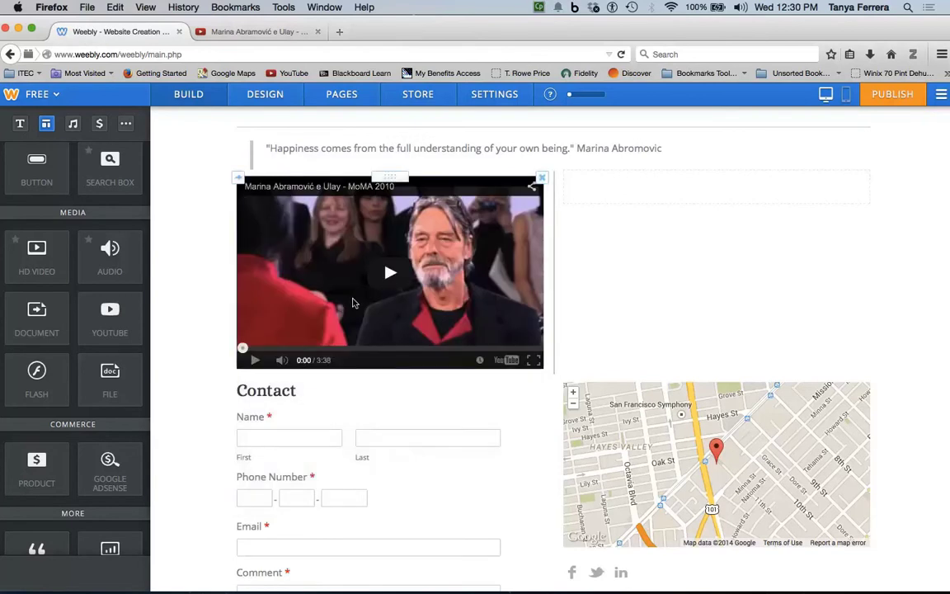
Delete the video block and place an empty embed code block under the quote
left_click(541, 179)
left_click(512, 137)
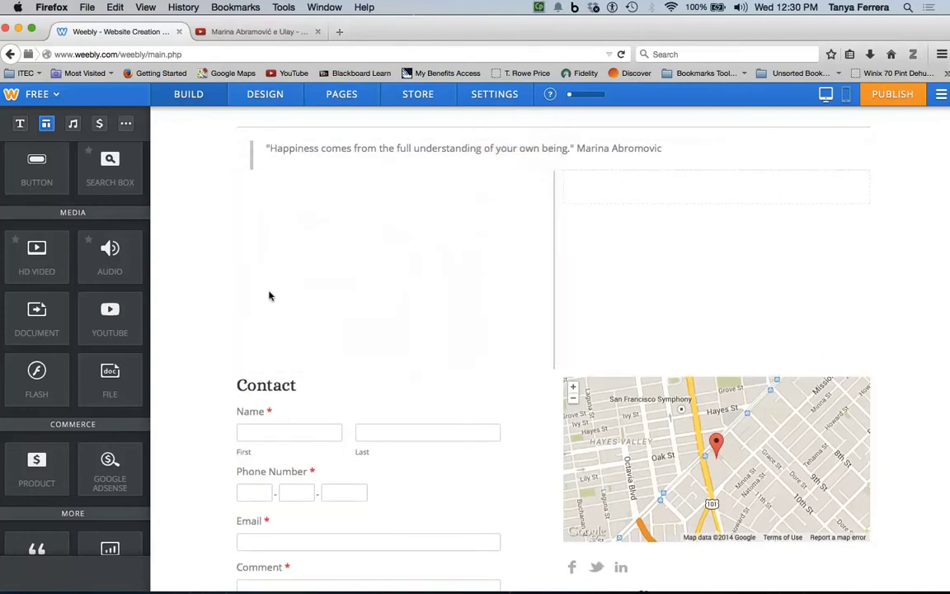
scroll(106, 350, "up", 5)
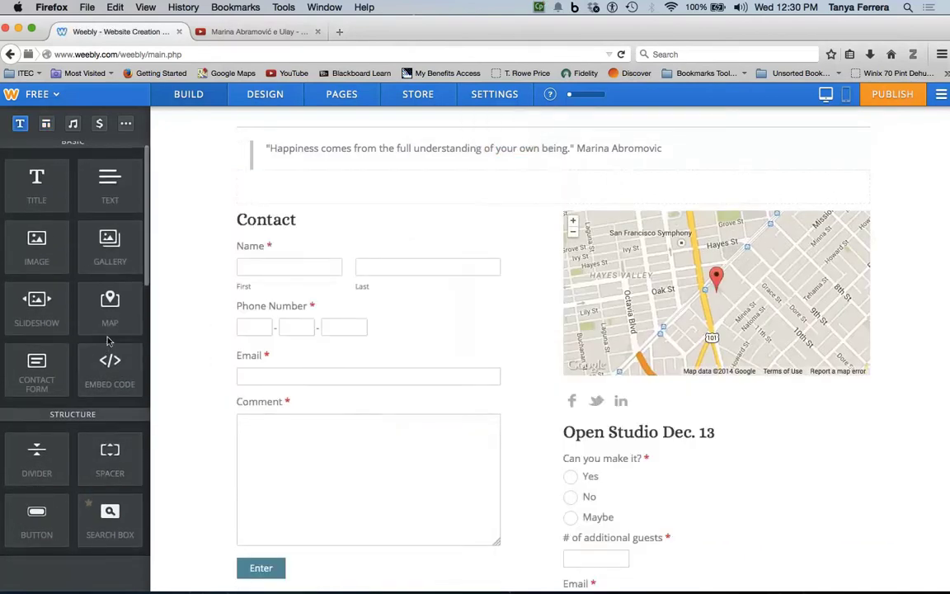
left_click_drag(109, 356, 407, 174)
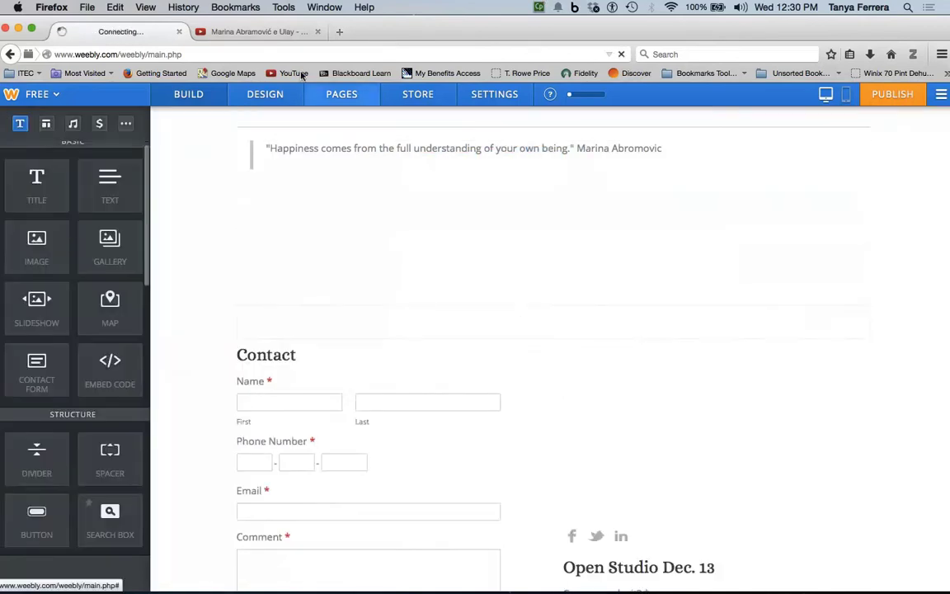
Copy the MoMA 2010 video's 560×315 iframe code from YouTube's Share > Embed panel
left_click(274, 32)
scroll(161, 357, "down", 5)
left_click(124, 387)
left_click(124, 387)
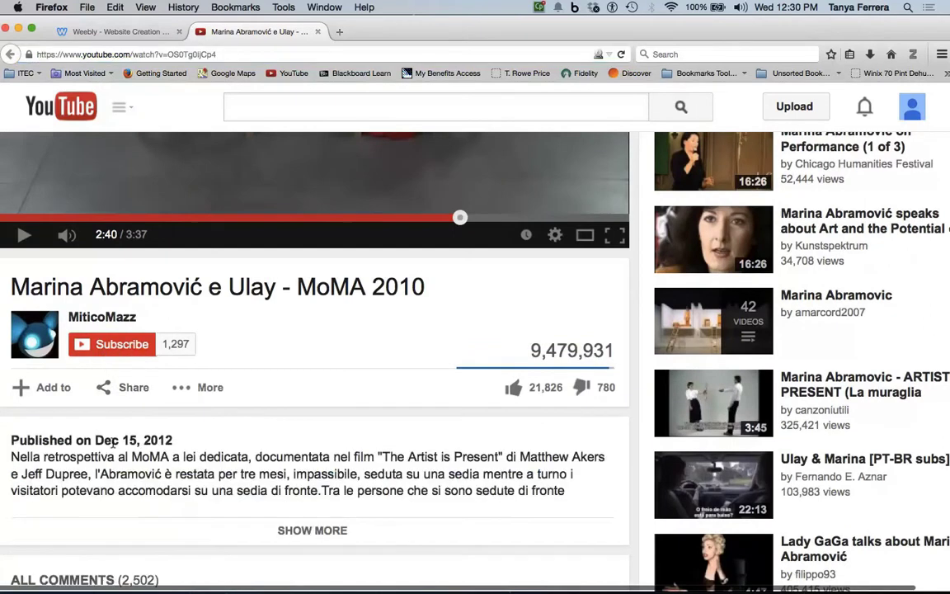
left_click(124, 387)
left_click(135, 446)
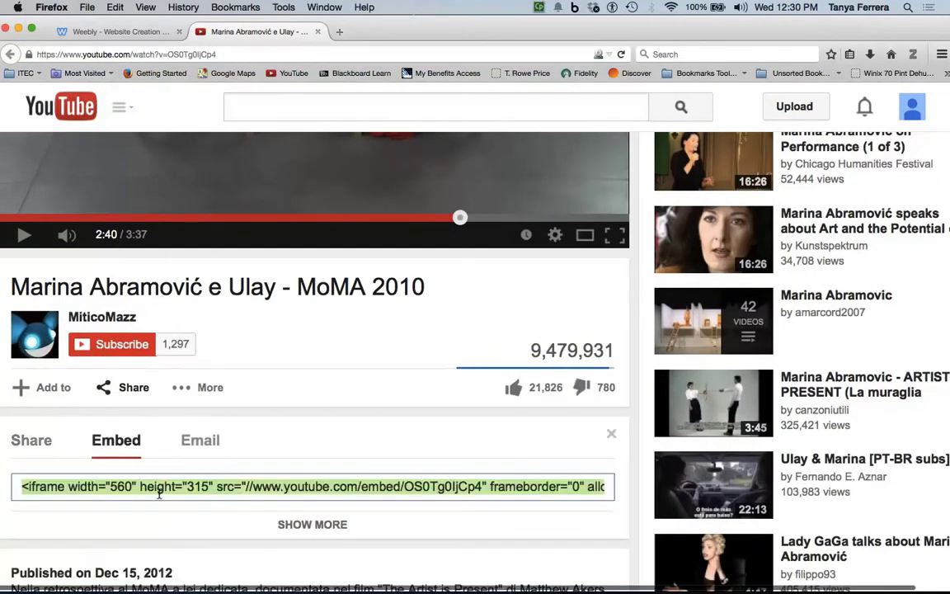
key("super+c")
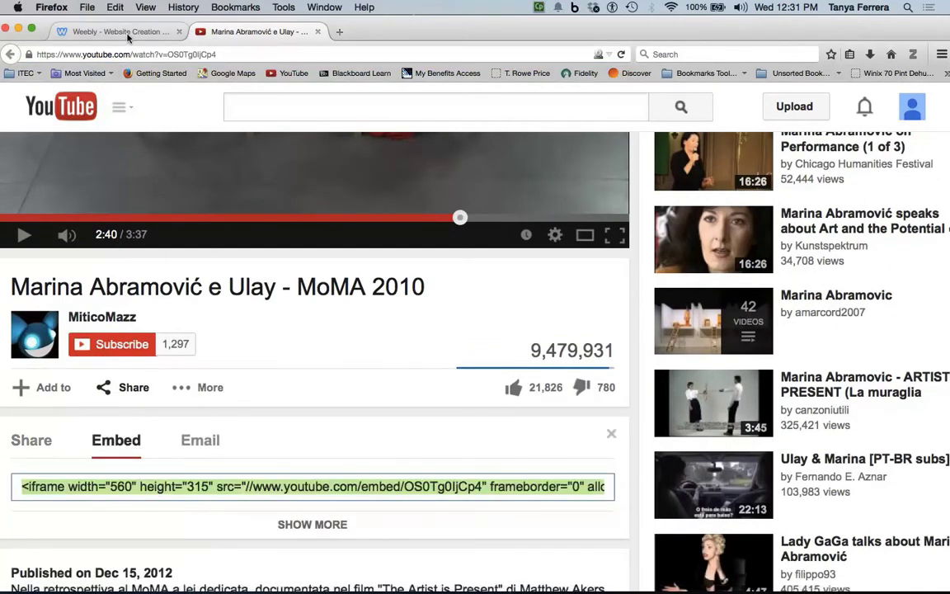
left_click(124, 32)
Paste the MoMA 2010 iframe code into the embed block, move it below the Contact form, and test playback
left_click(311, 179)
key("super+v")
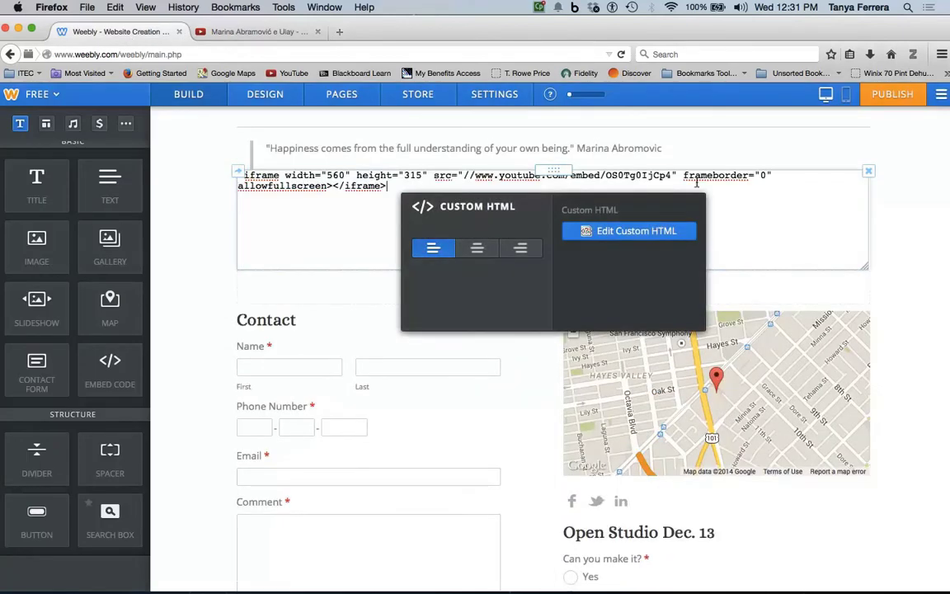
left_click(877, 194)
left_click_drag(555, 168, 455, 341)
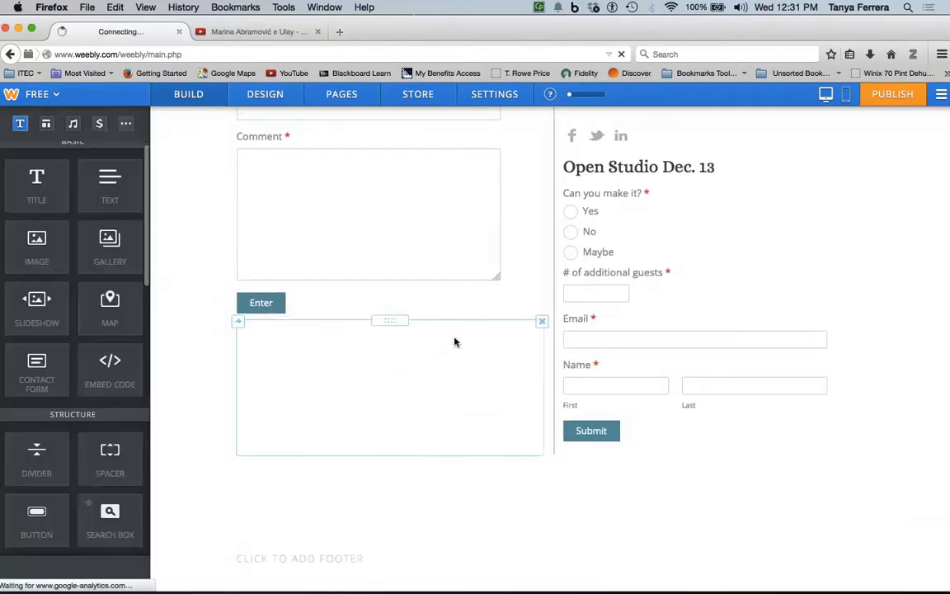
scroll(487, 388, "down", 1)
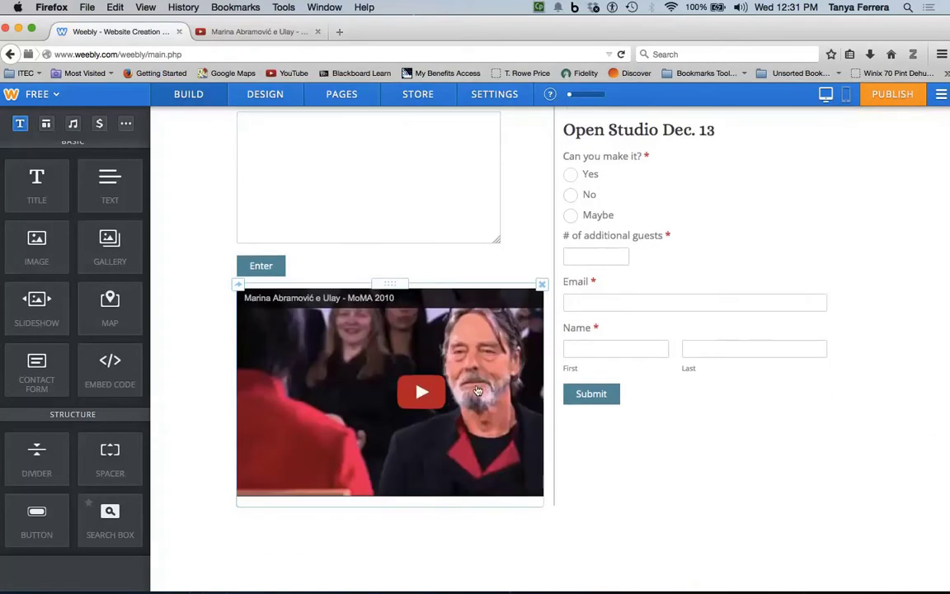
left_click(423, 392)
scroll(487, 393, "down", 1)
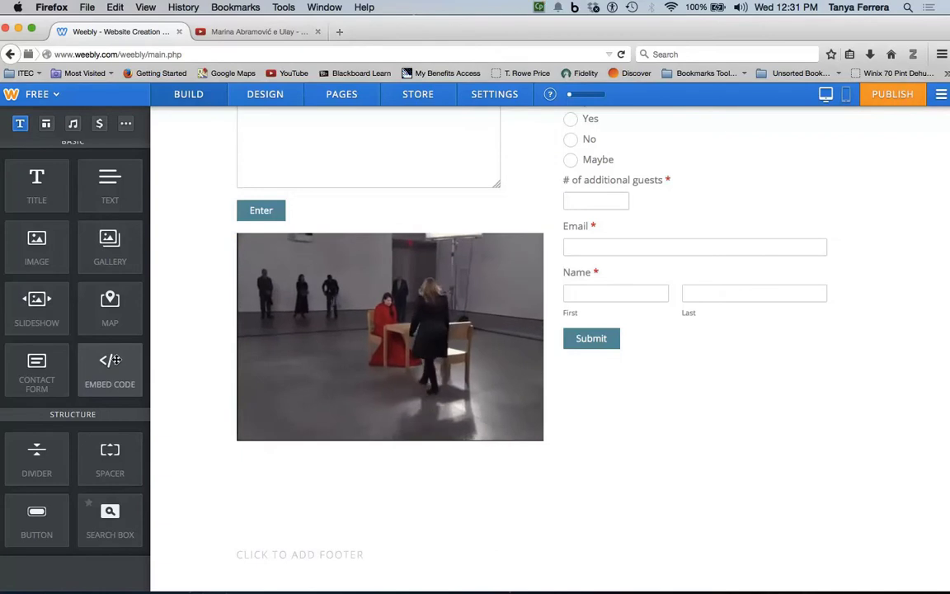
scroll(116, 360, "down", 5)
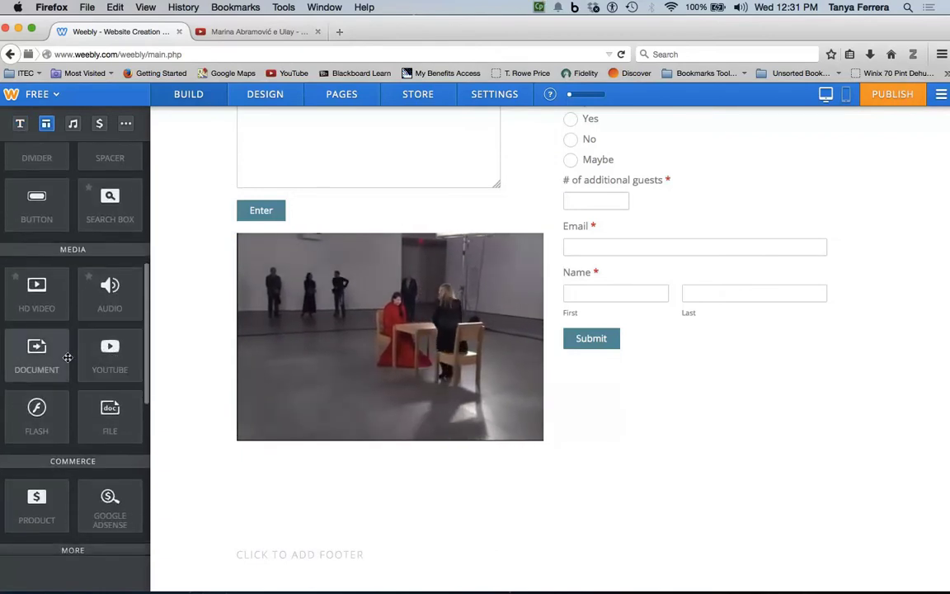
Add a document block below the video and upload the Artist's statement file into it
left_click_drag(68, 356, 324, 479)
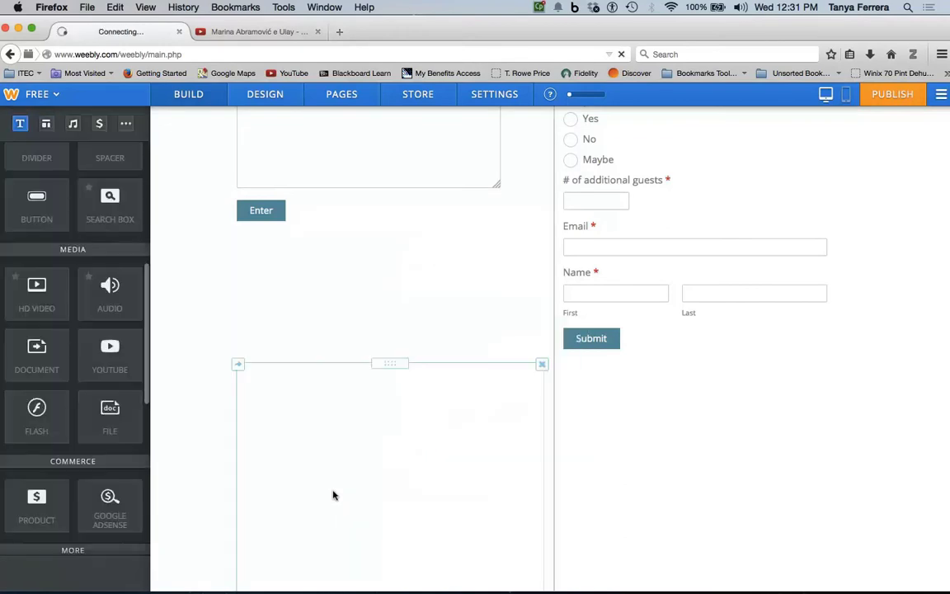
scroll(334, 496, "down", 5)
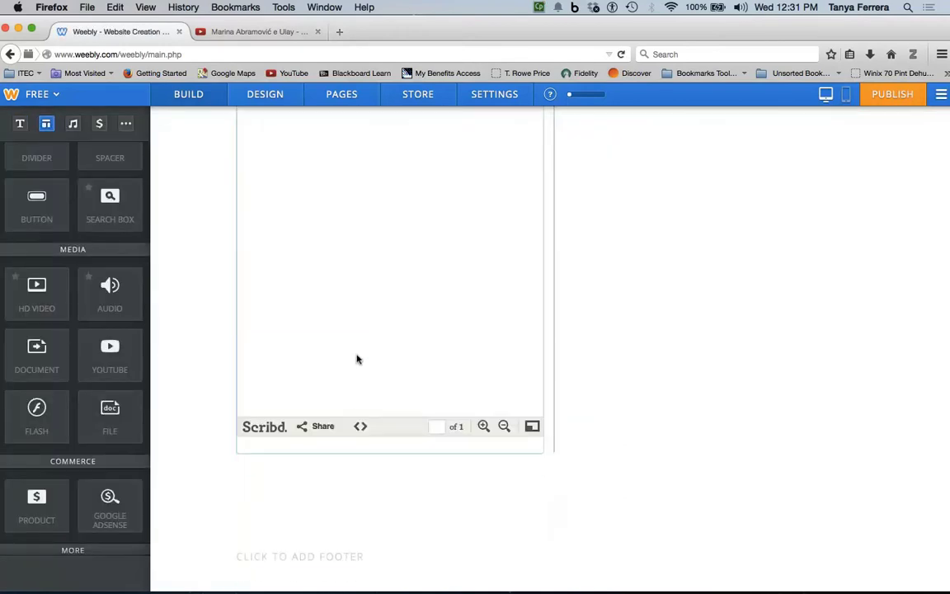
left_click(357, 358)
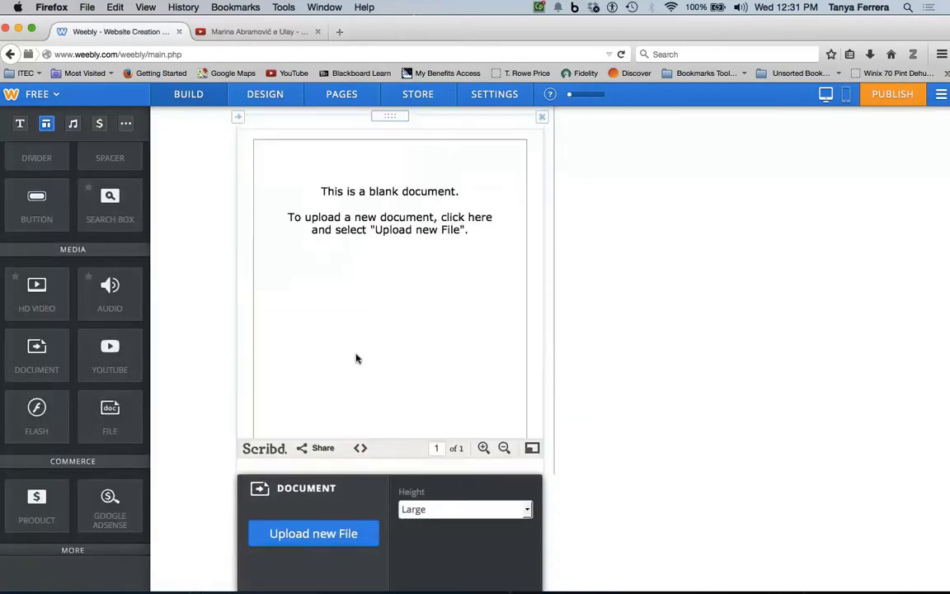
left_click(311, 506)
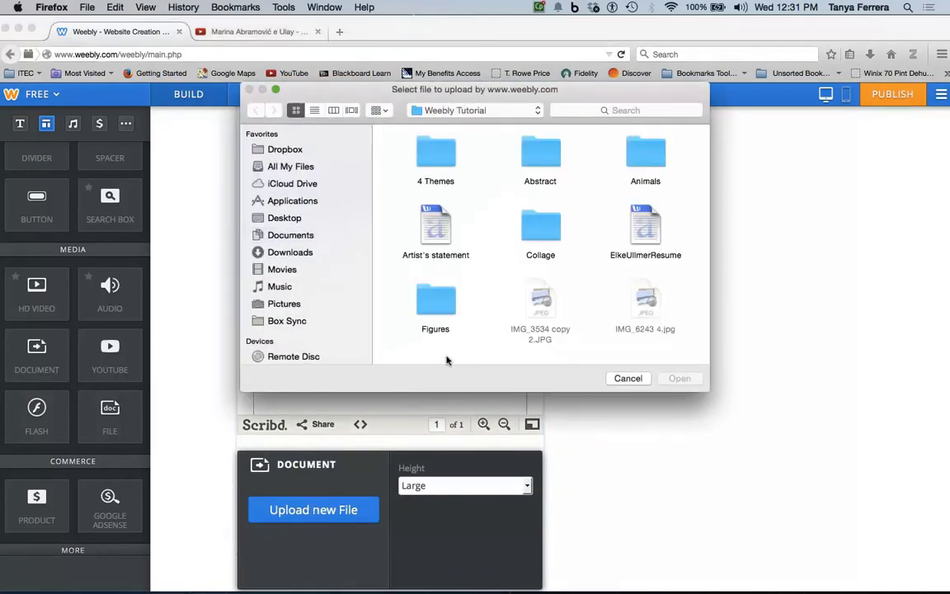
left_click(680, 380)
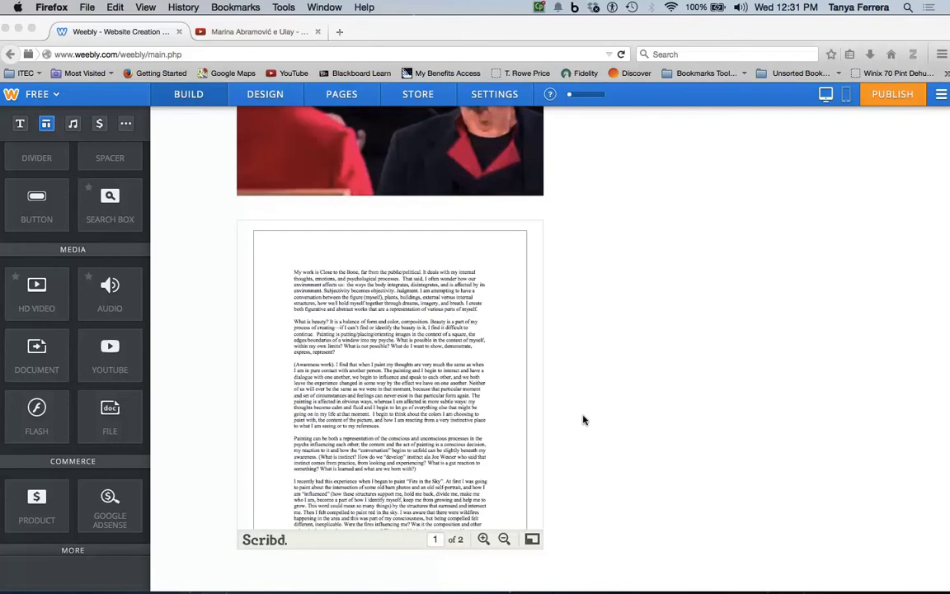
scroll(583, 421, "down", 1)
scroll(583, 420, "down", 1)
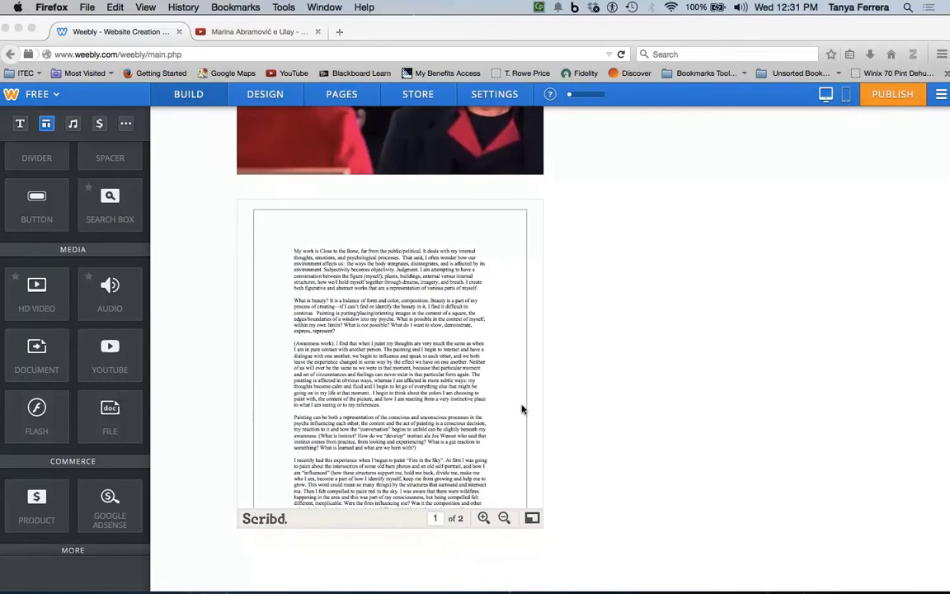
left_click(482, 389)
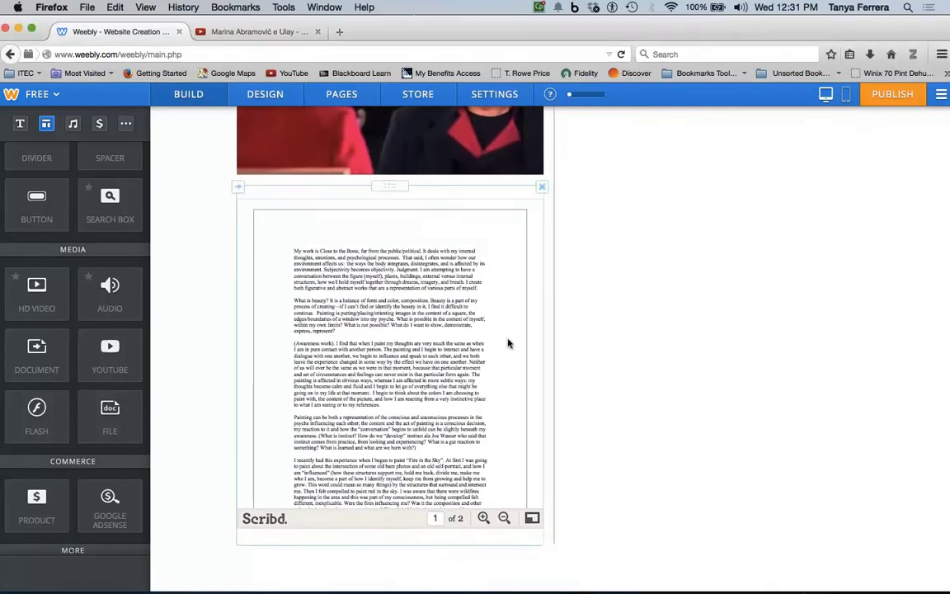
Delete the document viewer block and place a File block below the MoMA video
left_click(543, 189)
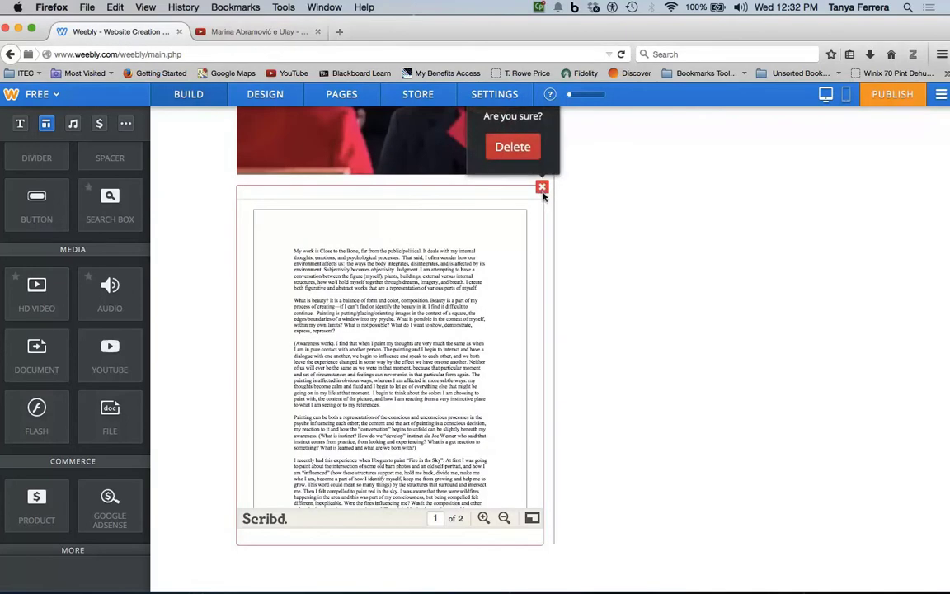
left_click(510, 147)
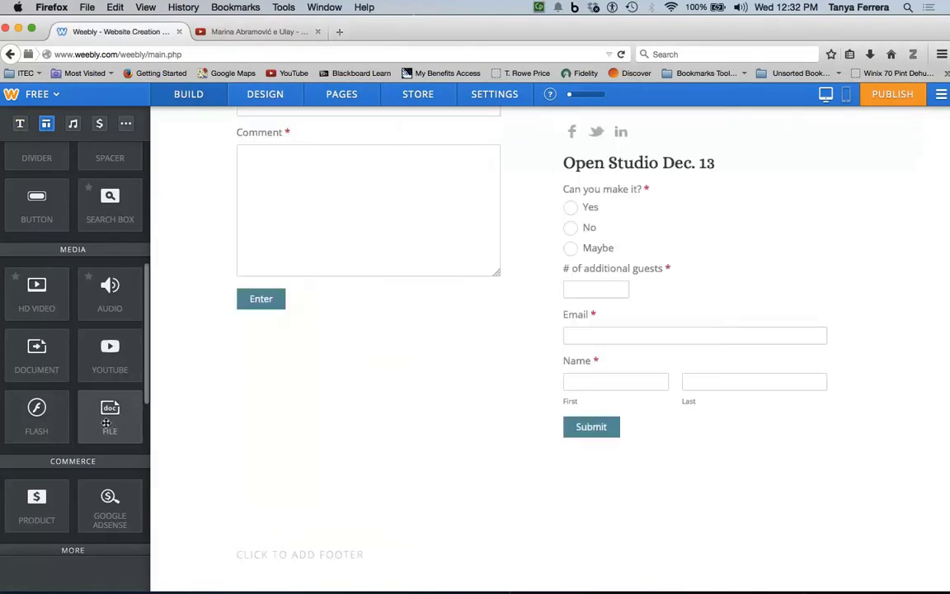
left_click_drag(172, 413, 329, 552)
scroll(330, 536, "down", 3)
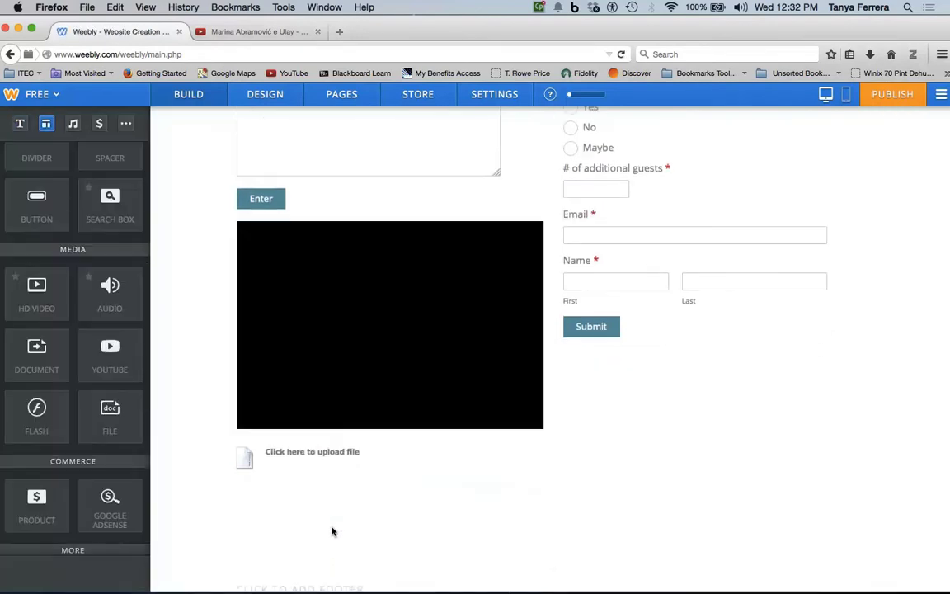
left_click(322, 463)
left_click(328, 360)
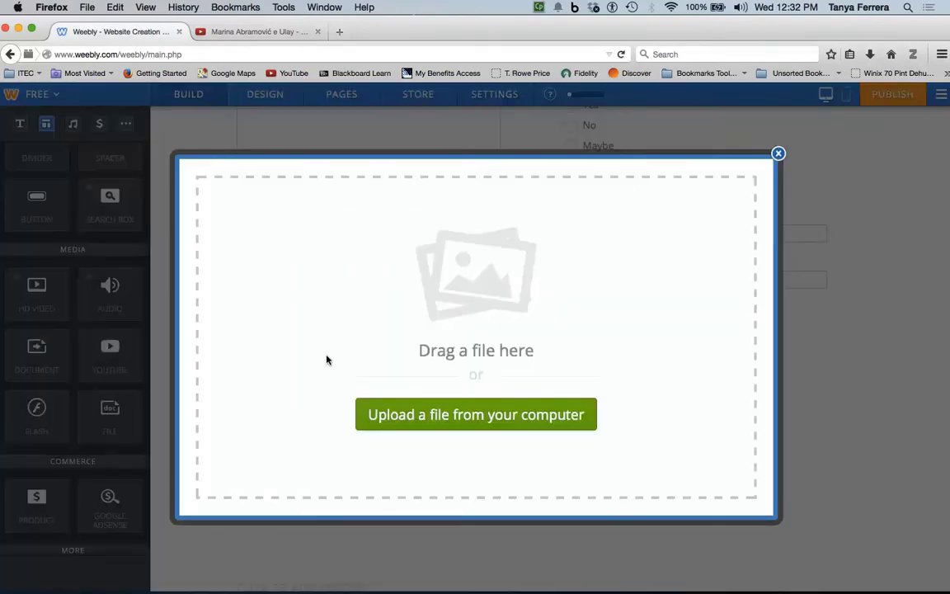
left_click(445, 410)
left_click(638, 242)
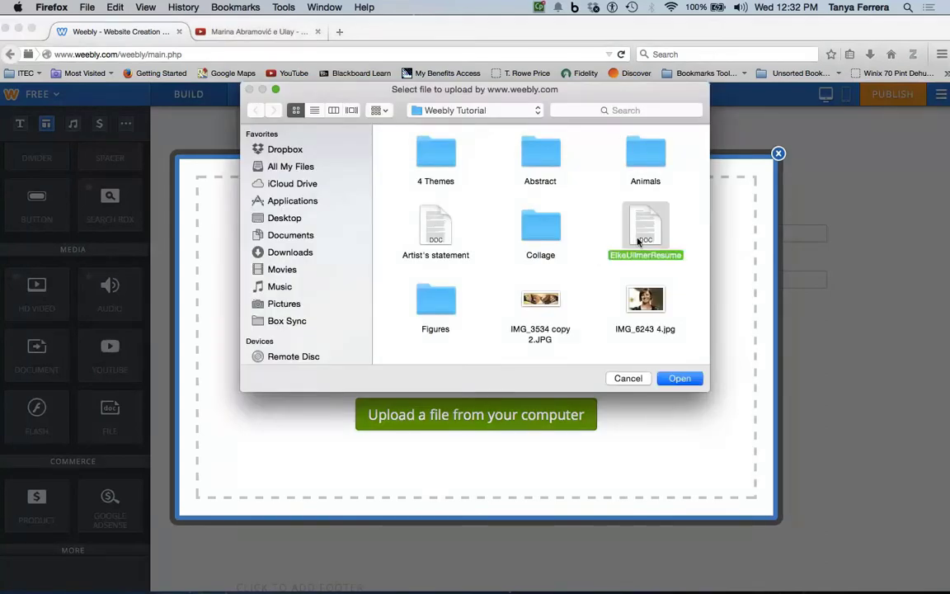
left_click(674, 378)
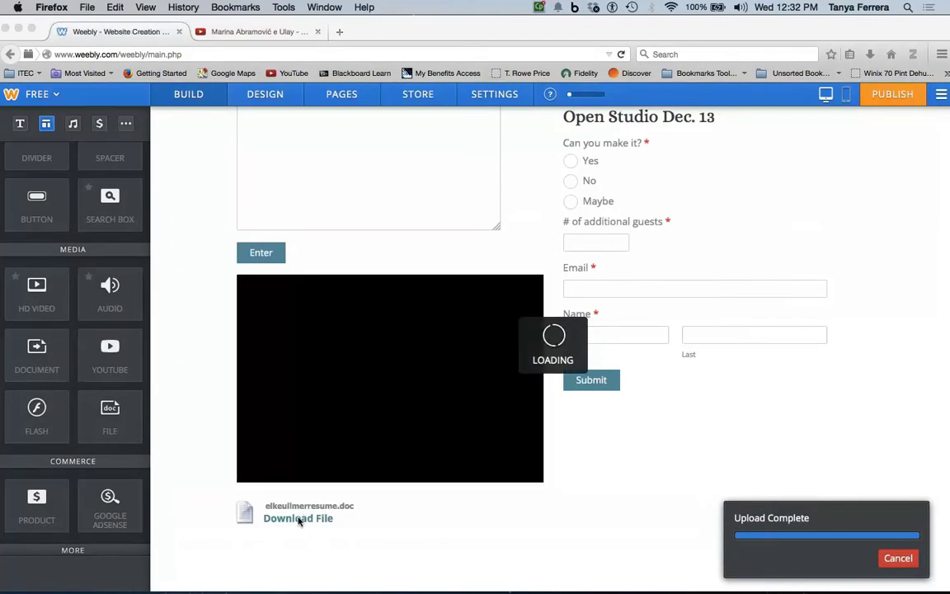
scroll(297, 516, "down", 1)
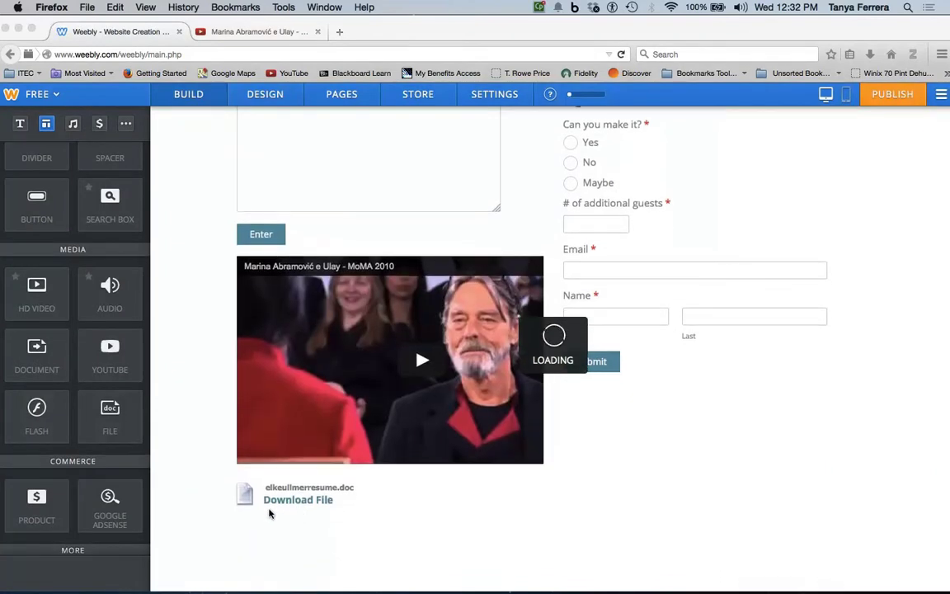
left_click(47, 426)
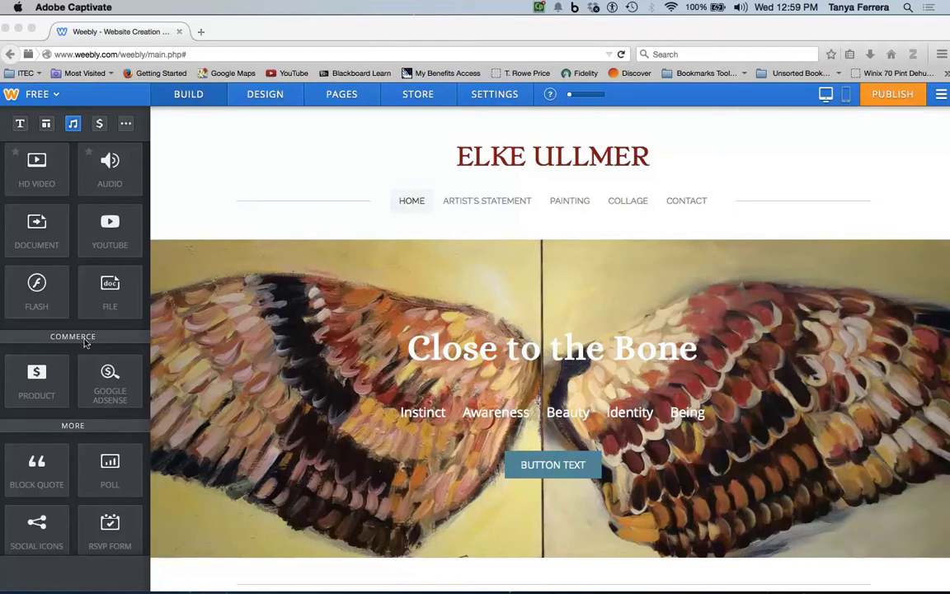
Drop a Google AdSense block on the home page, skip the Authorize prompt, then delete the sample ads
left_click(107, 393)
left_click_drag(108, 386, 855, 156)
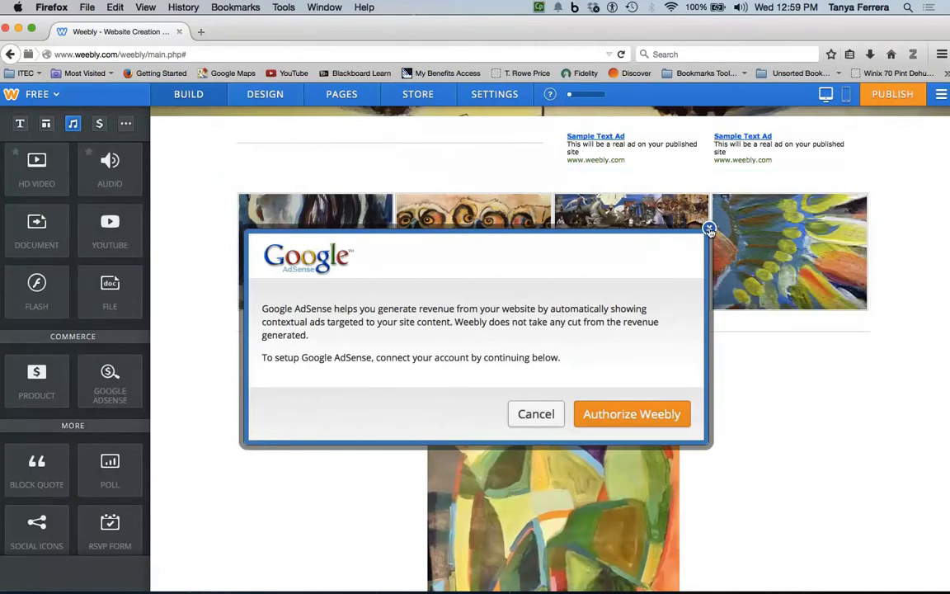
left_click(710, 229)
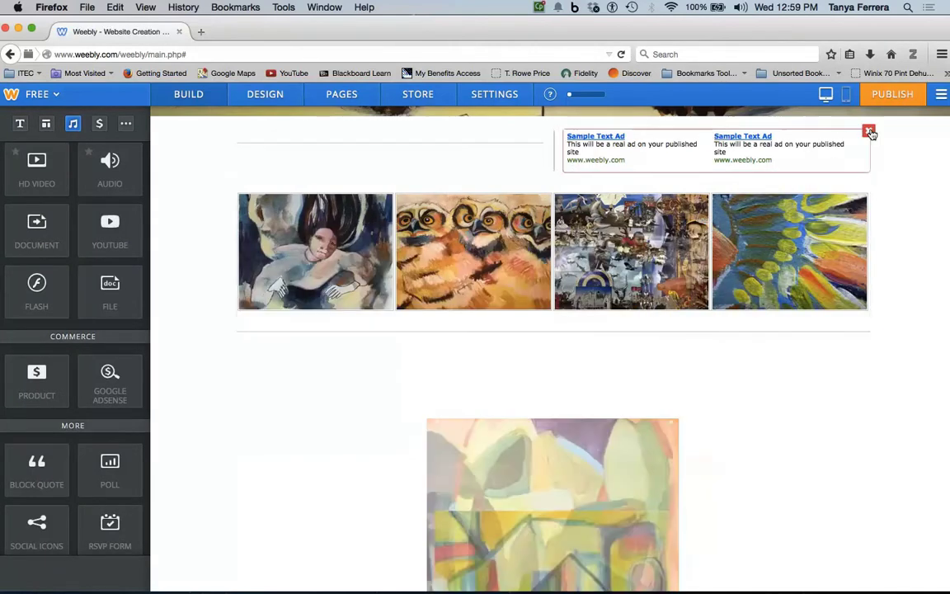
left_click(870, 134)
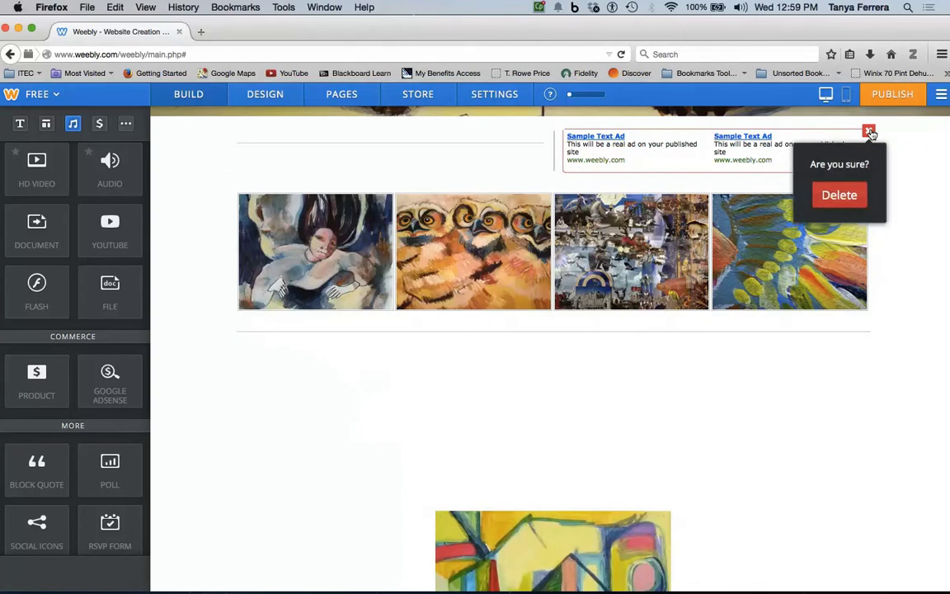
left_click(851, 197)
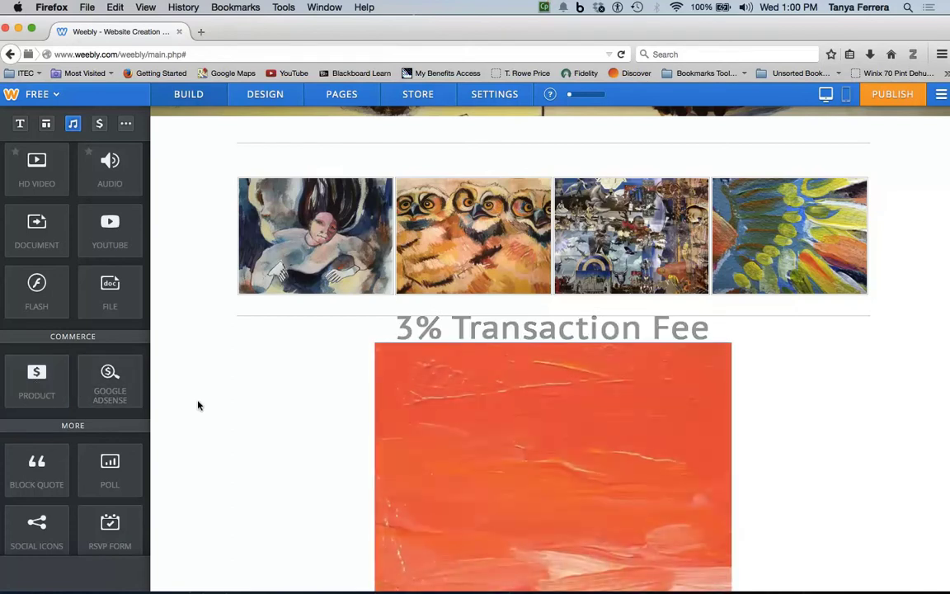
scroll(233, 394, "up", 5)
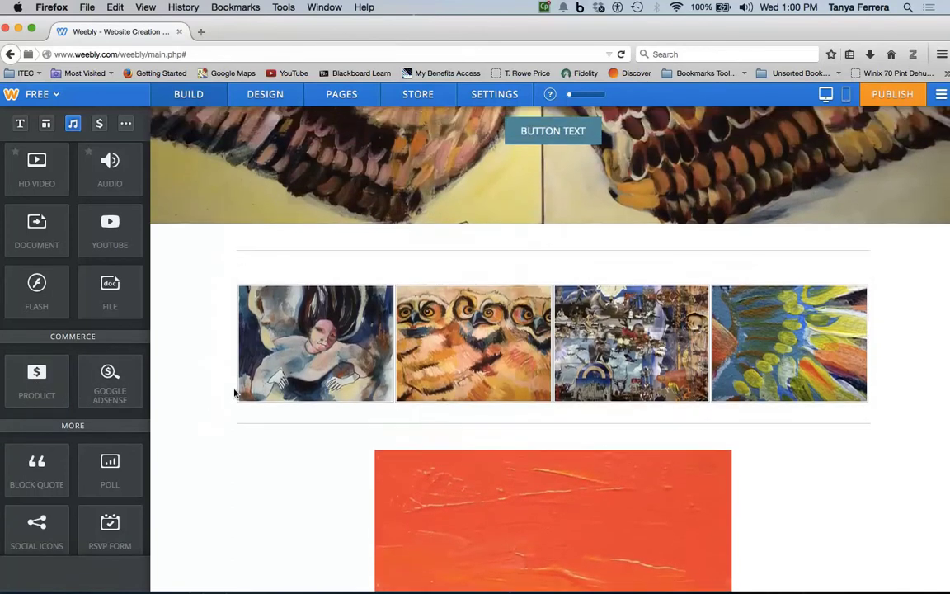
scroll(232, 394, "up", 6)
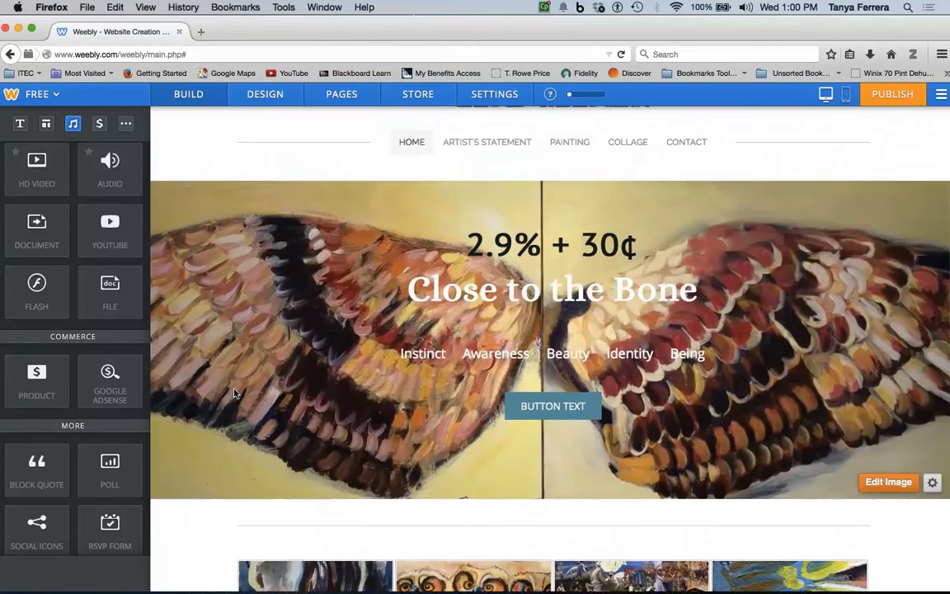
scroll(234, 393, "up", 1)
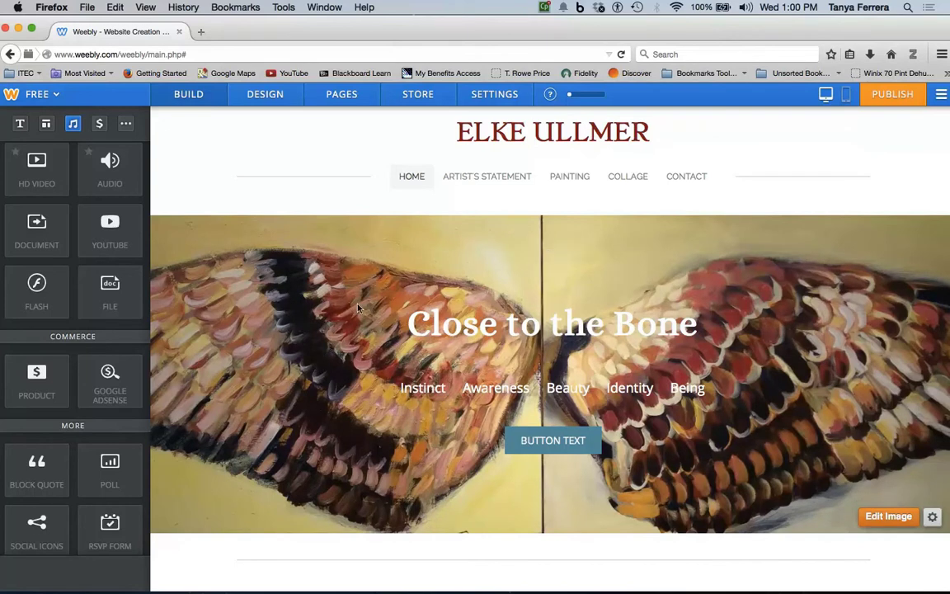
Try adding a Store page from the Store Dashboard, which triggers the Free plan's 5-page limit notice
left_click(418, 95)
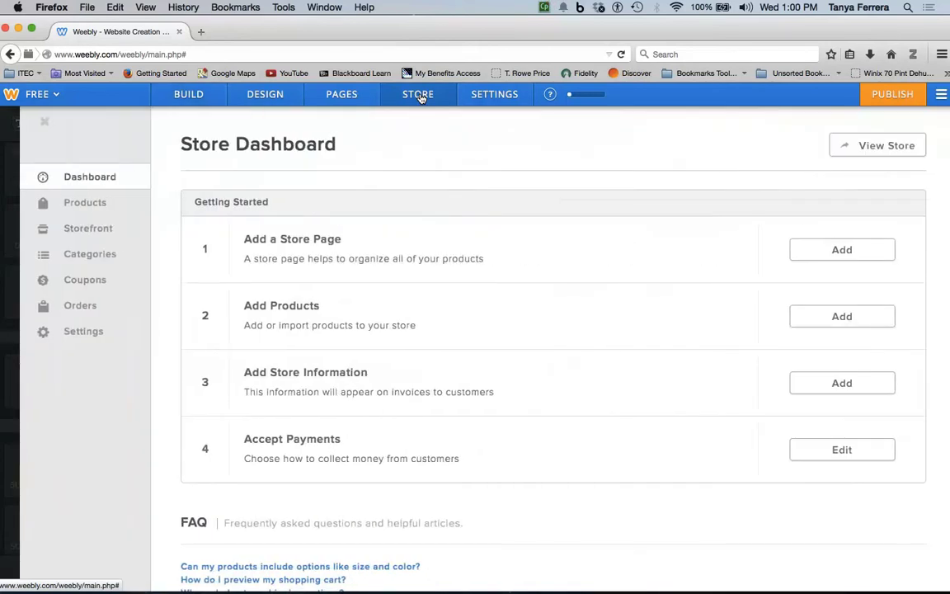
left_click(809, 259)
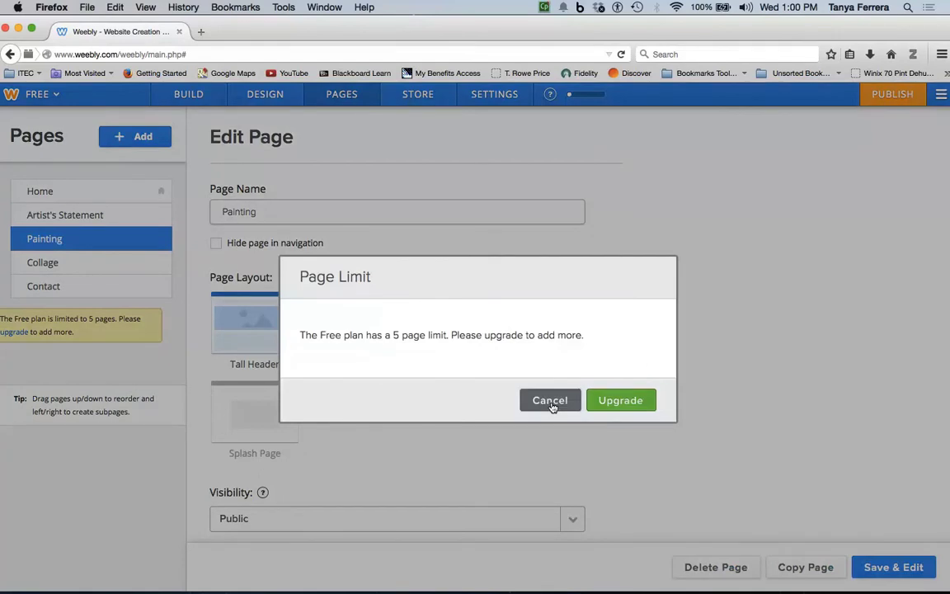
Dismiss the page limit notice and delete the Painting page
left_click(550, 402)
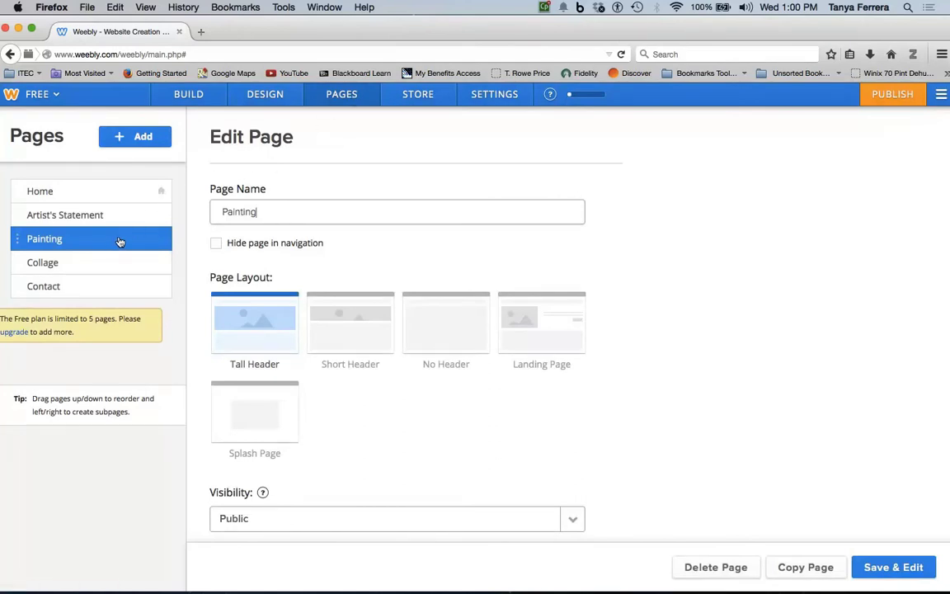
left_click(707, 570)
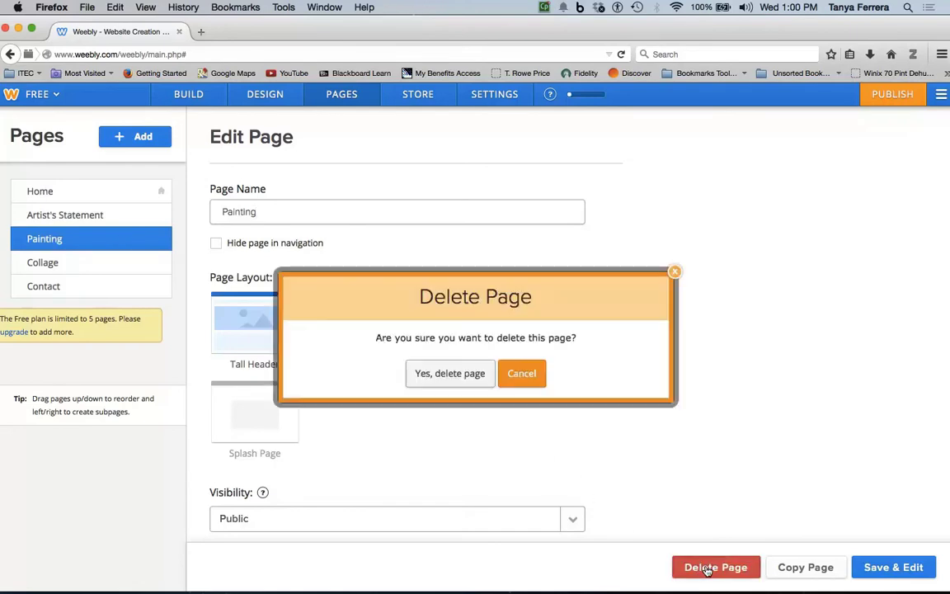
left_click(448, 374)
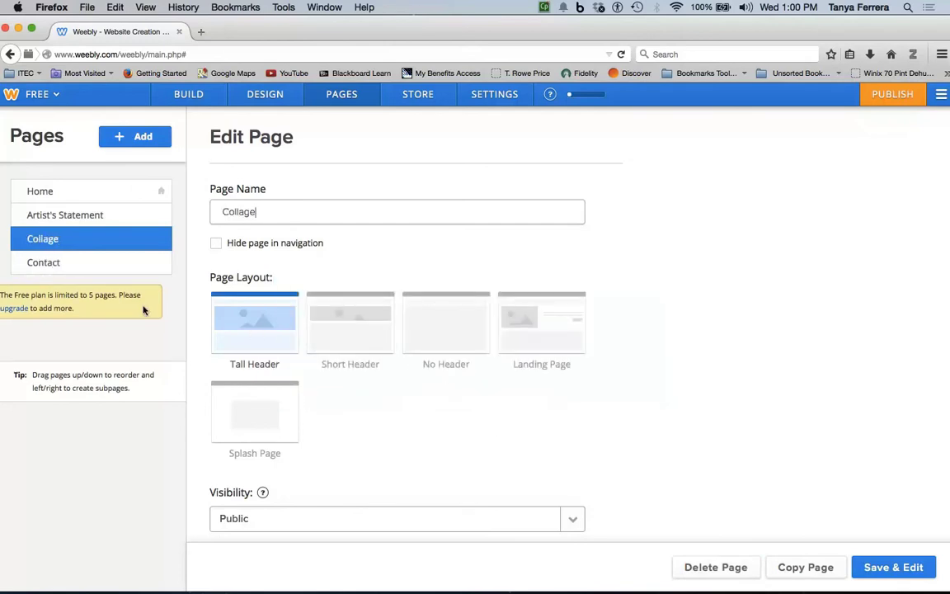
Add a new Store page and go back to the Store Dashboard
left_click(143, 137)
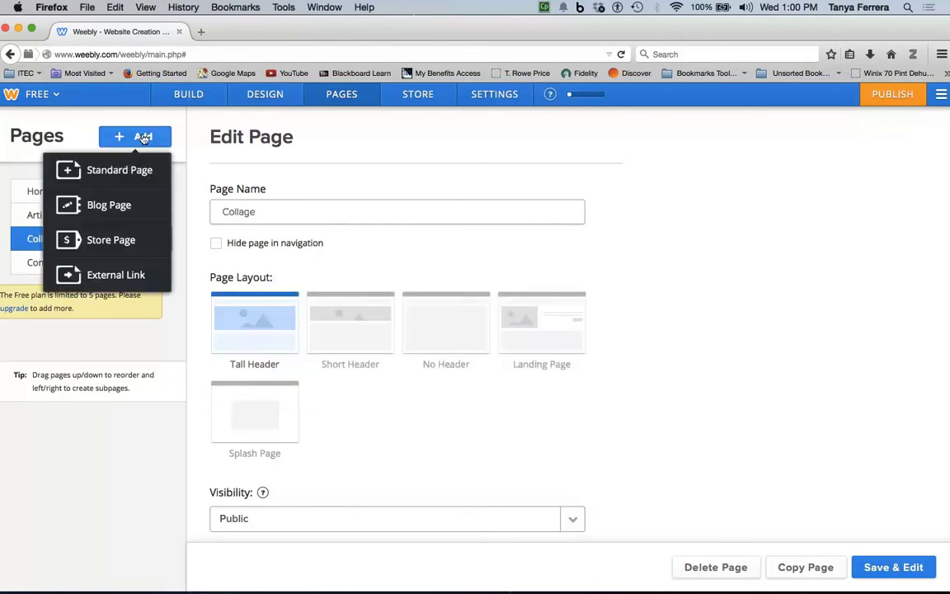
left_click(99, 240)
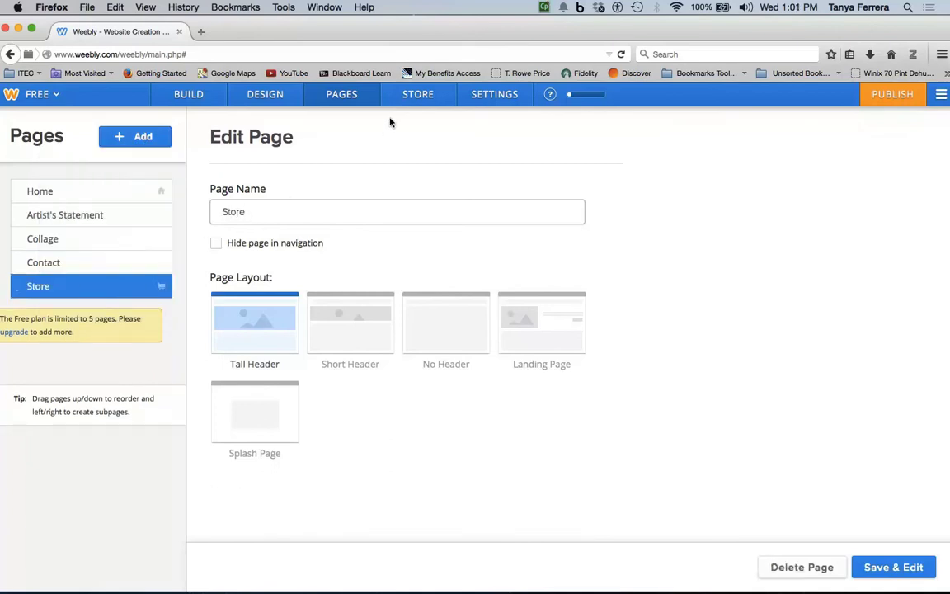
left_click(418, 97)
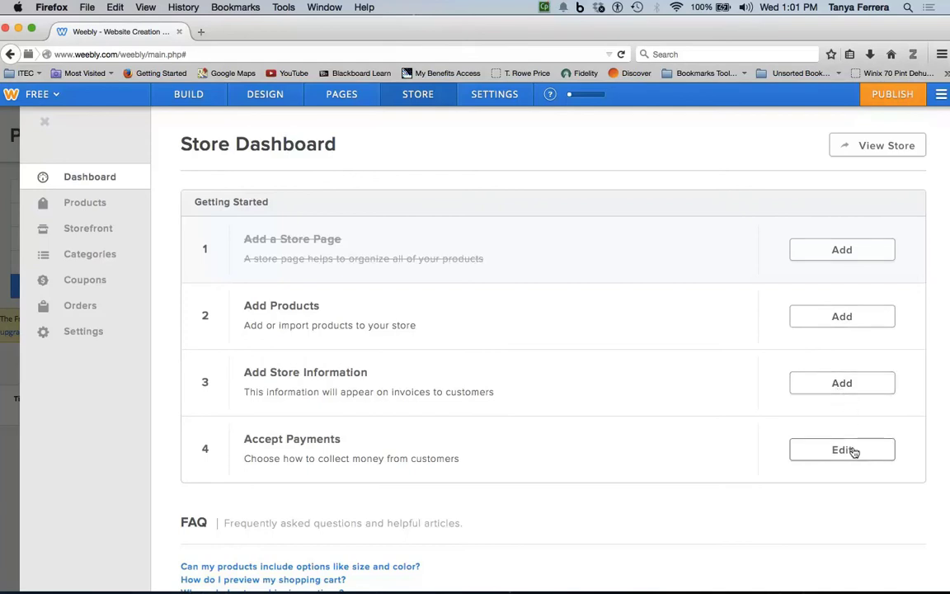
Create the Red Hawk Wing product at $750 with image IMG_8705 copy.jpg and save it
left_click(853, 319)
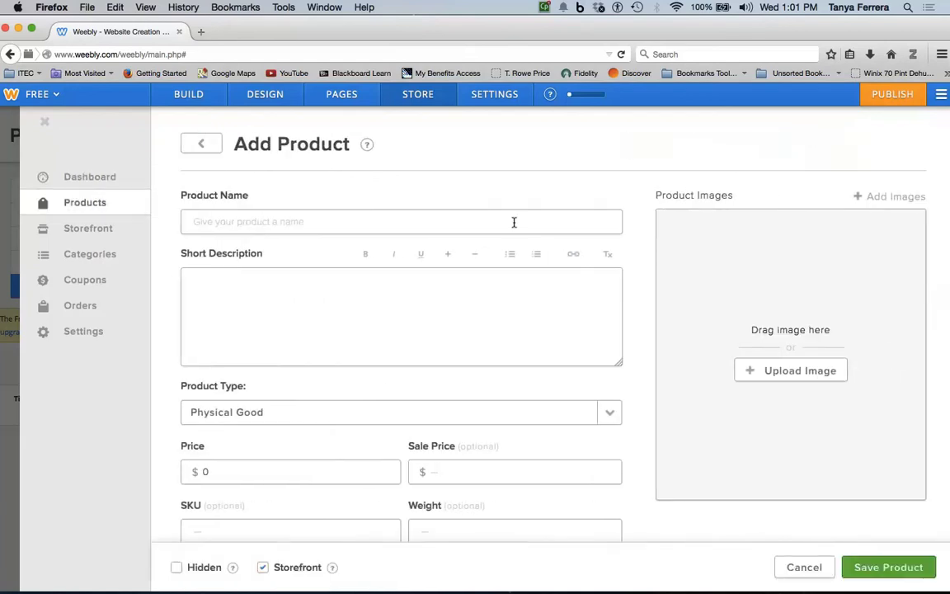
type("Red Hawk Wing")
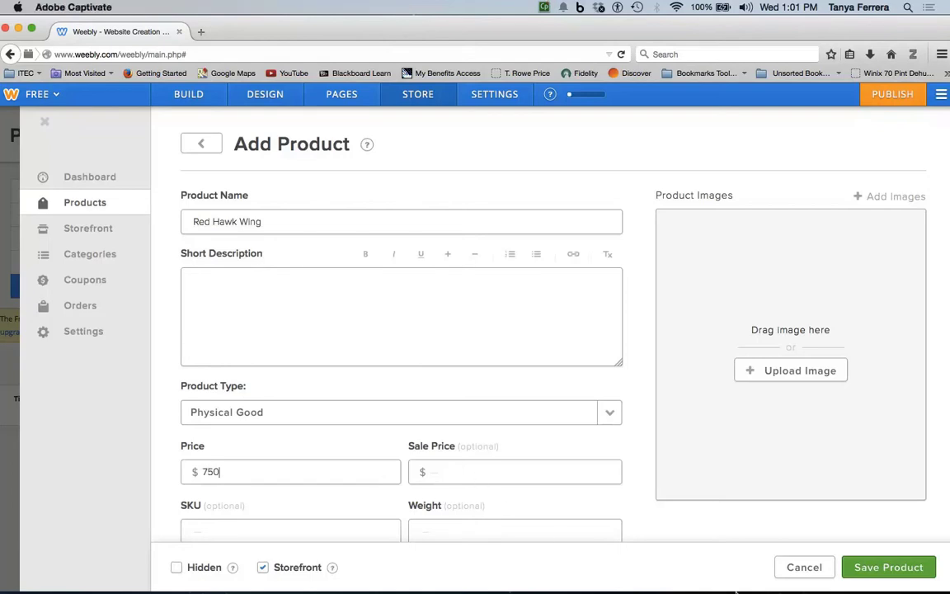
left_click(807, 373)
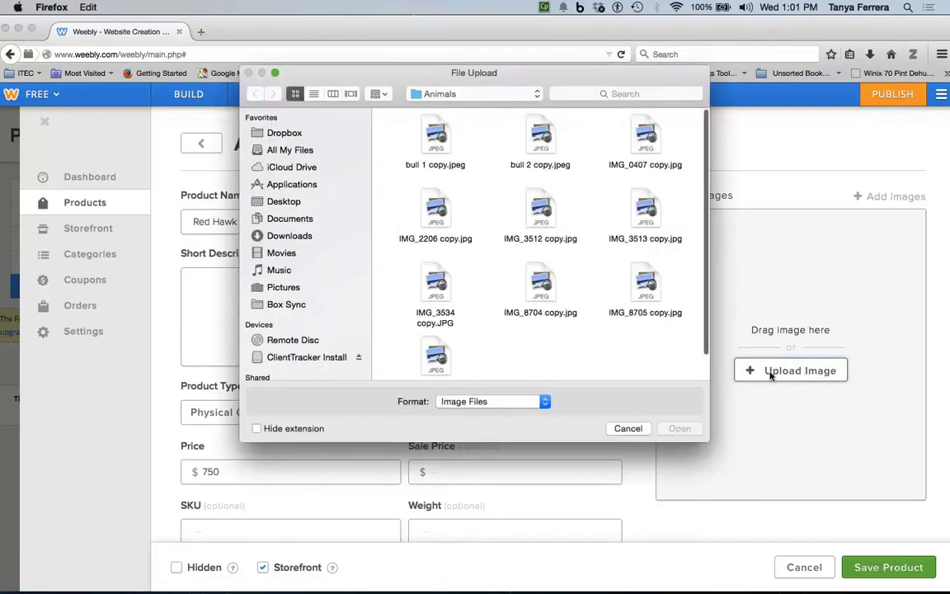
left_click(647, 281)
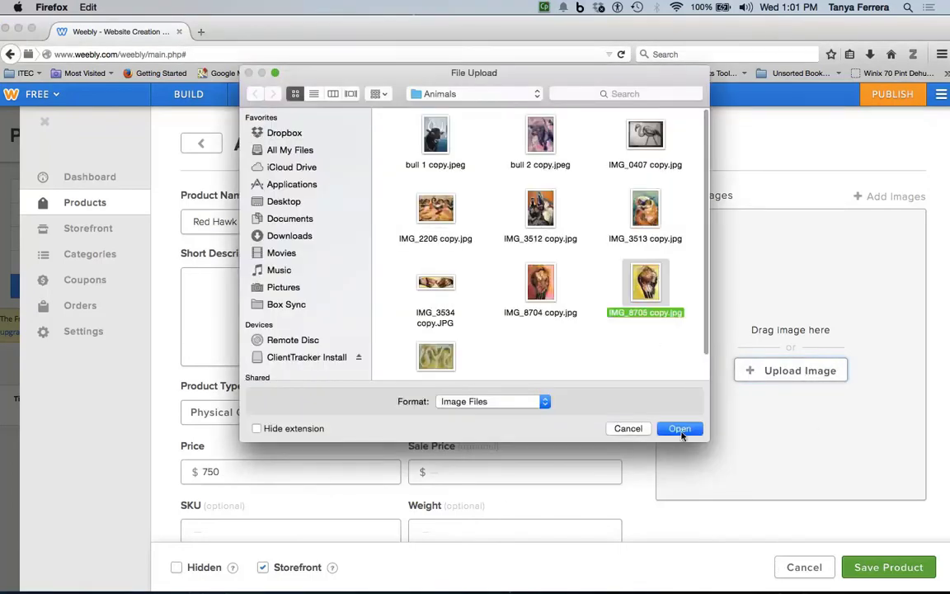
left_click(680, 429)
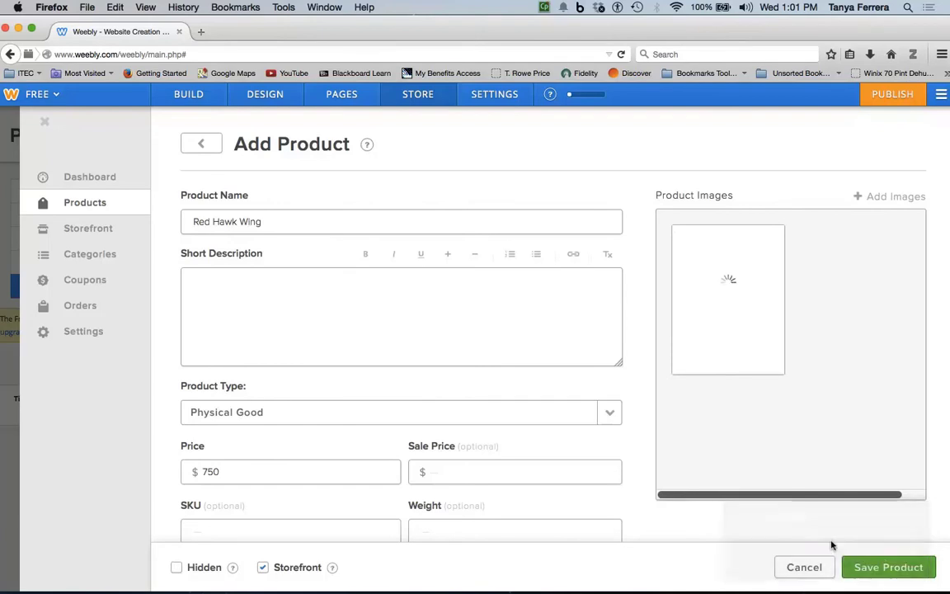
left_click(866, 566)
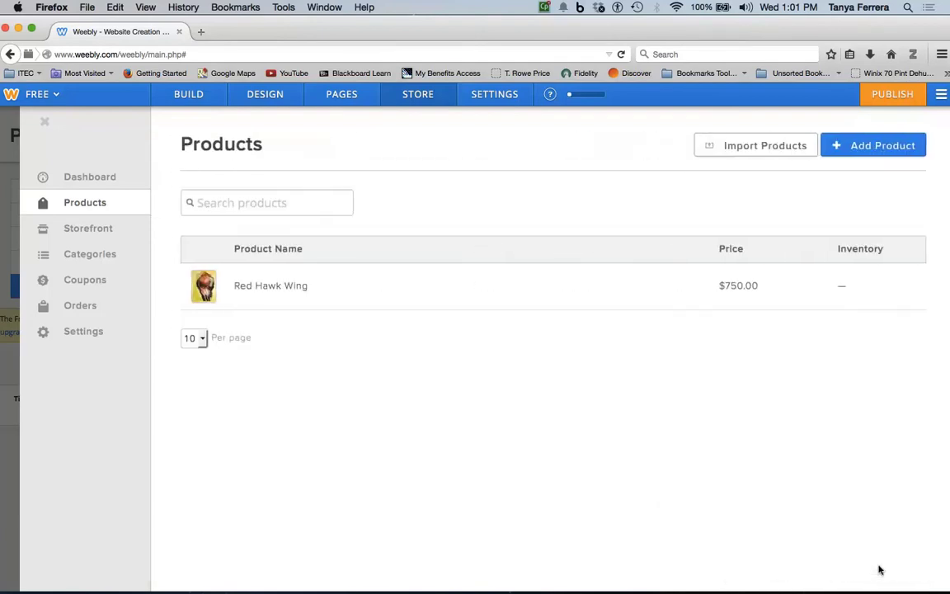
left_click(441, 297)
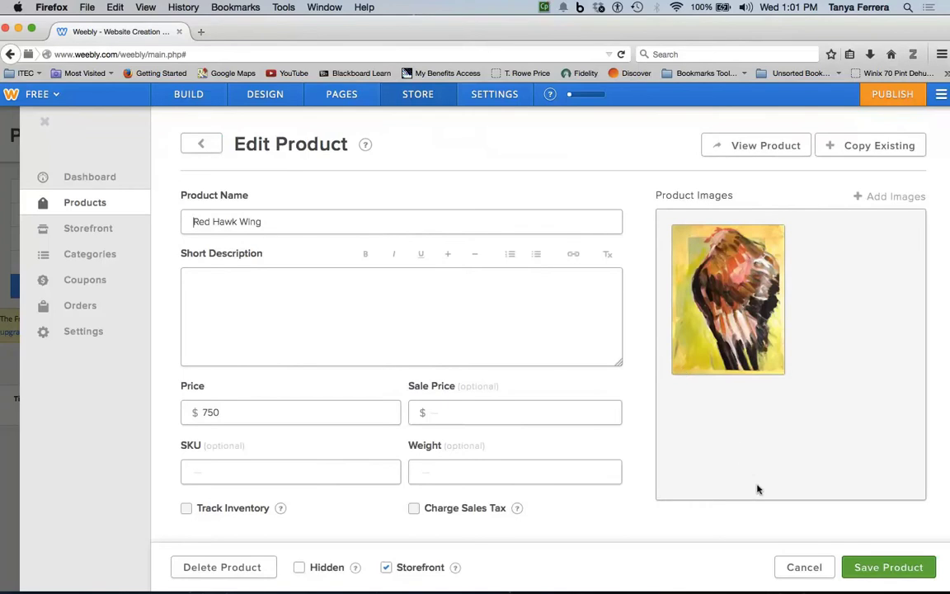
left_click(875, 569)
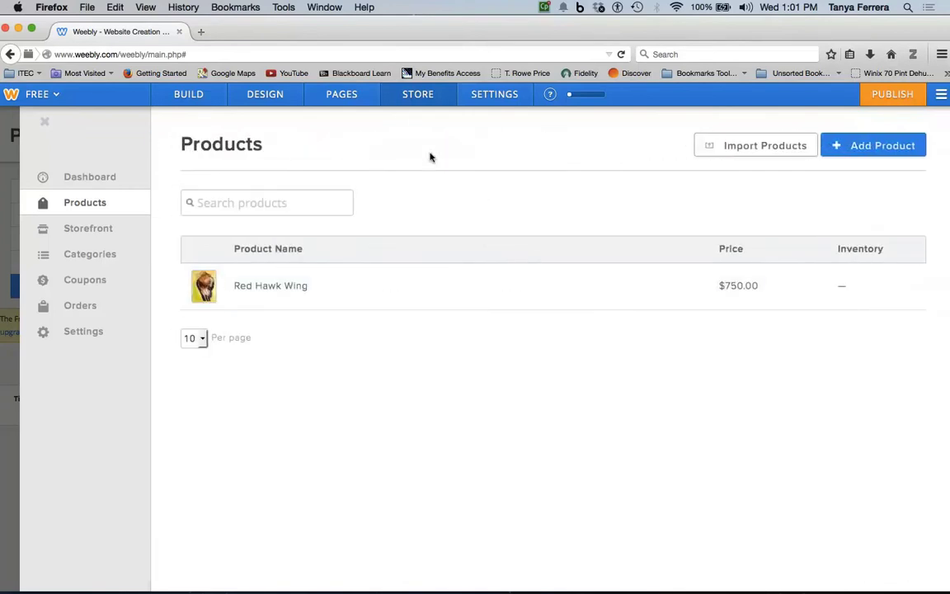
Open the Store page in the editor and view the Red Hawk Wing product at $750.00
left_click(395, 94)
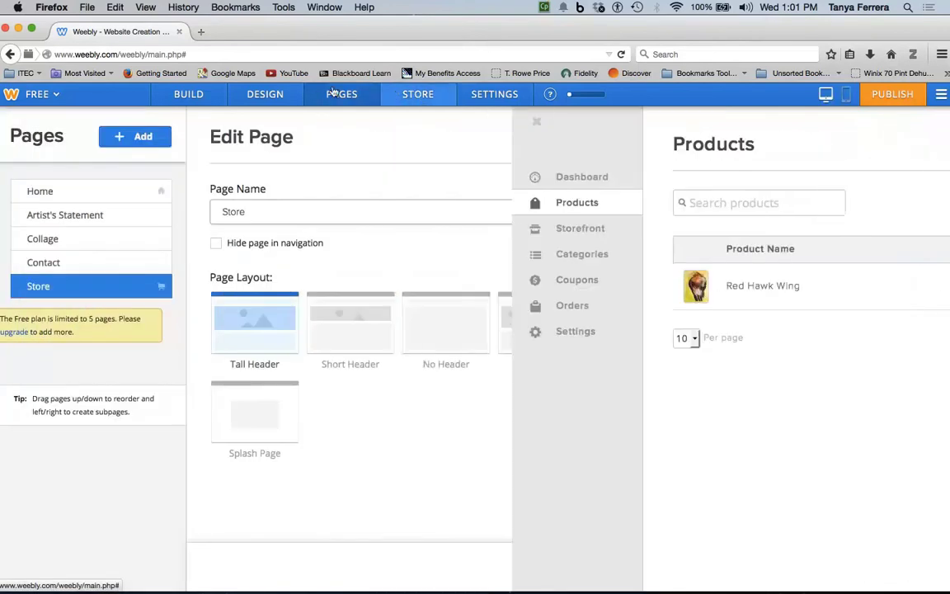
left_click(188, 94)
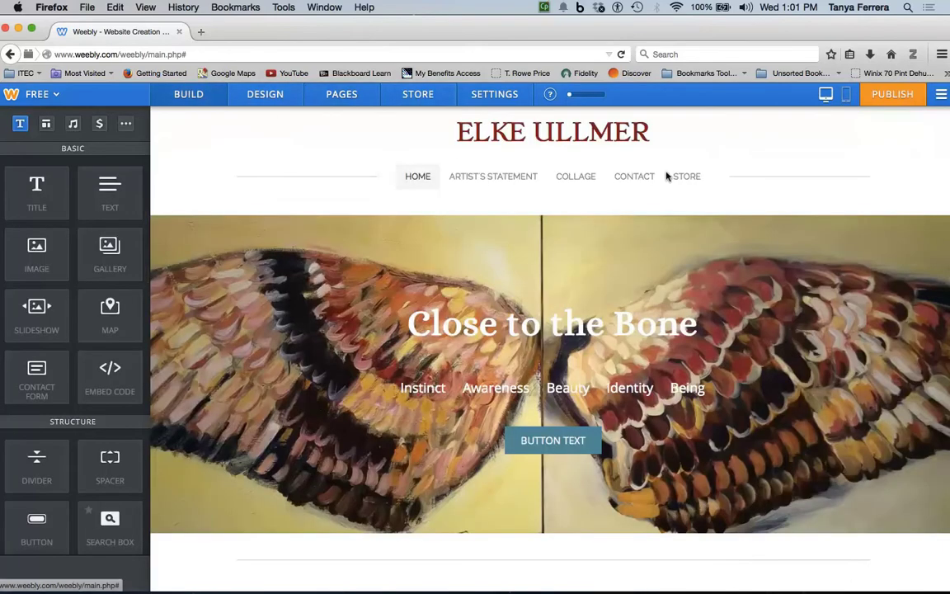
left_click(695, 178)
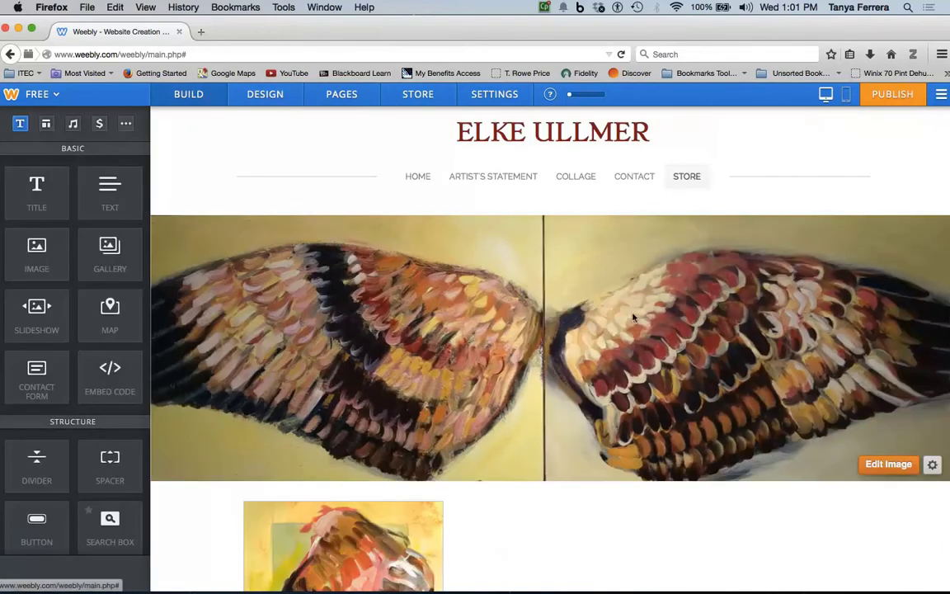
scroll(583, 406, "down", 5)
scroll(583, 409, "down", 3)
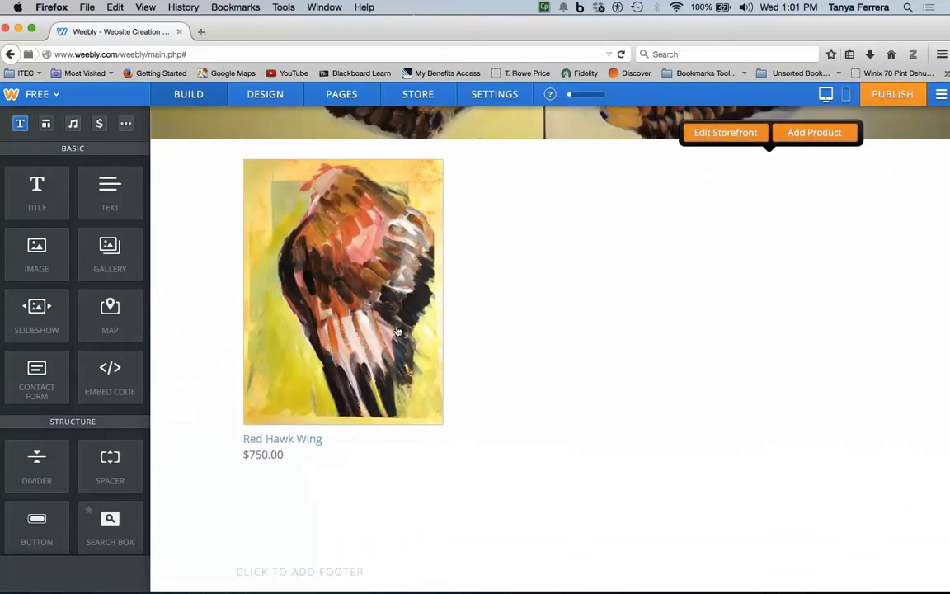
left_click(394, 330)
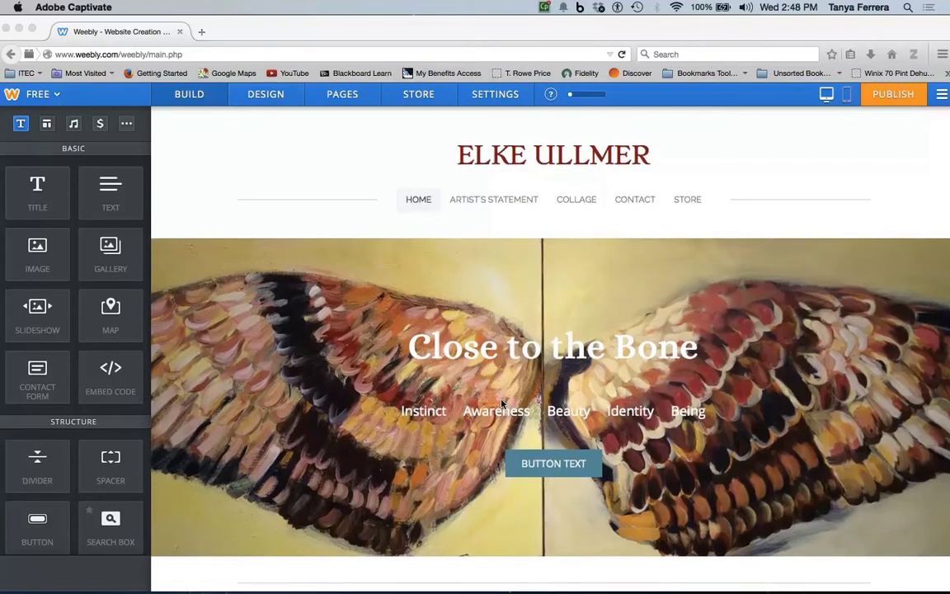
Go to My Sites and edit the second, blank site with Home, About and Contact pages
scroll(501, 402, "down", 2)
scroll(501, 405, "down", 5)
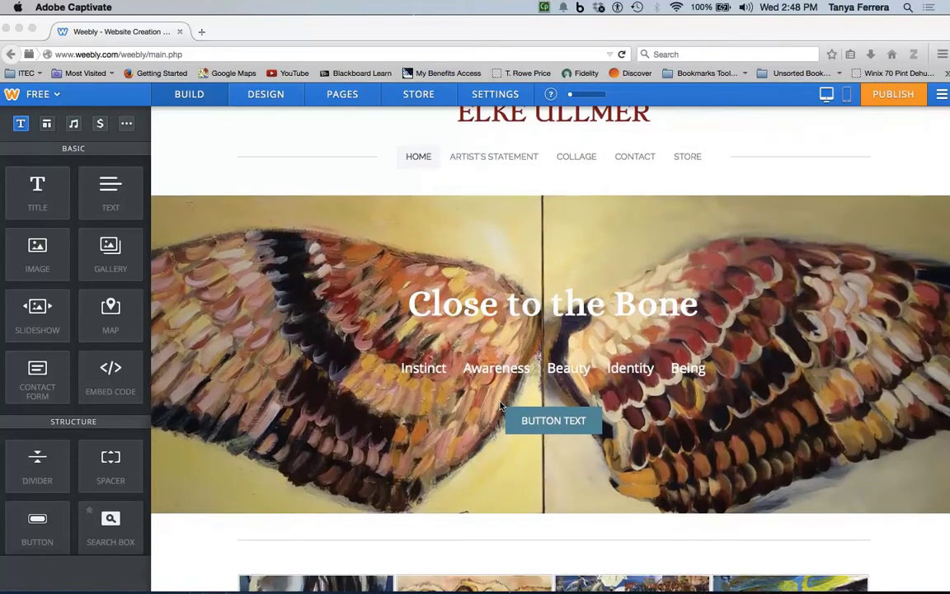
scroll(498, 406, "down", 2)
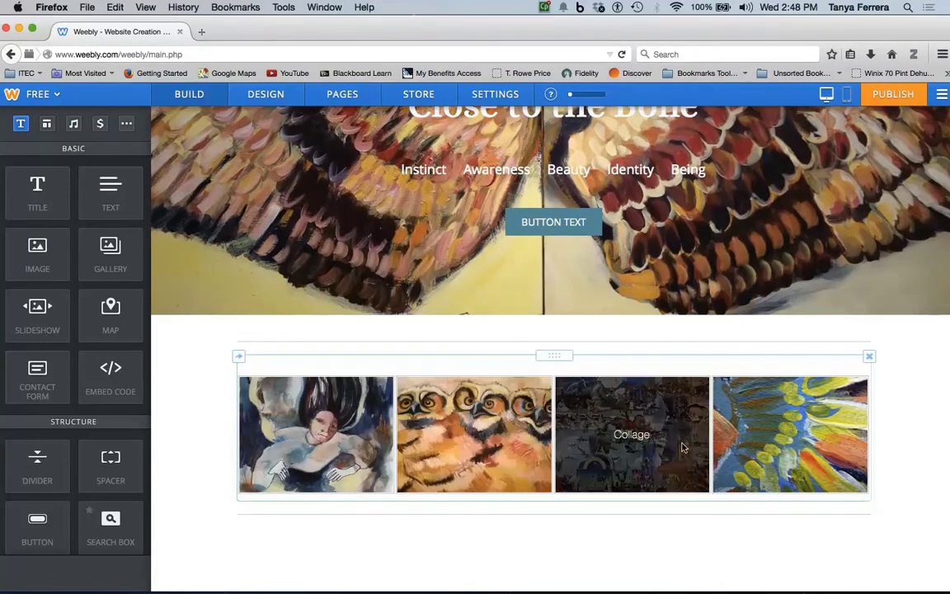
scroll(774, 452, "up", 7)
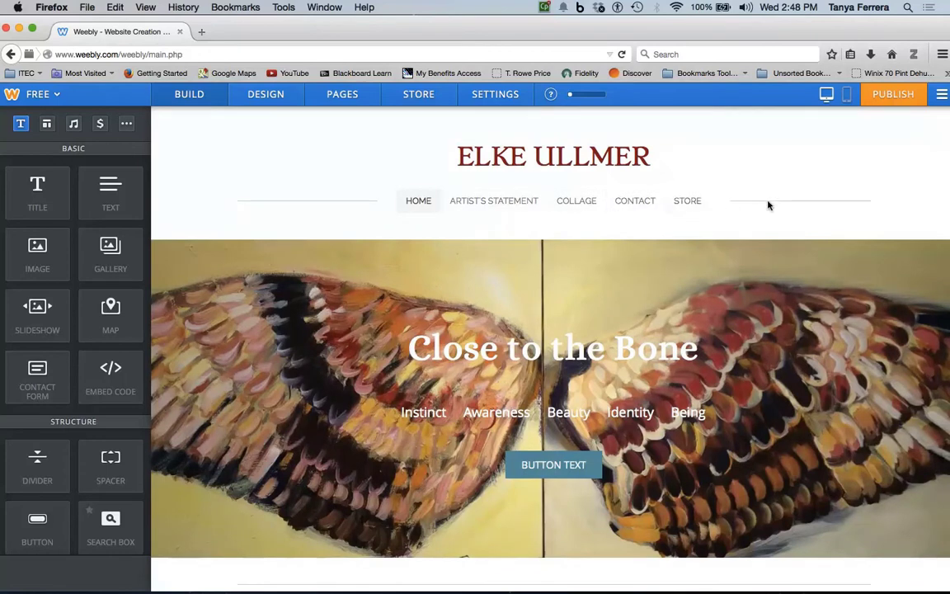
left_click(940, 94)
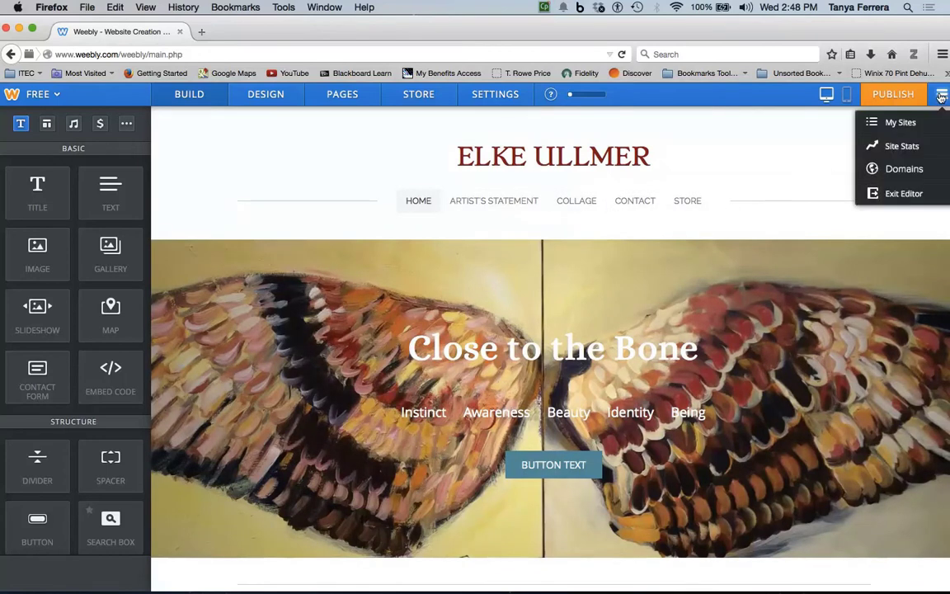
left_click(901, 123)
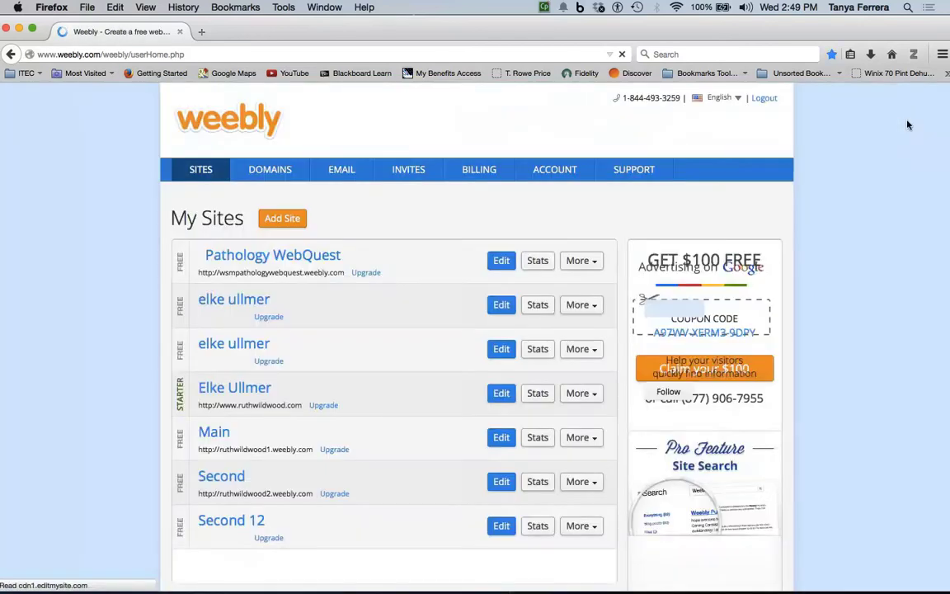
left_click(502, 305)
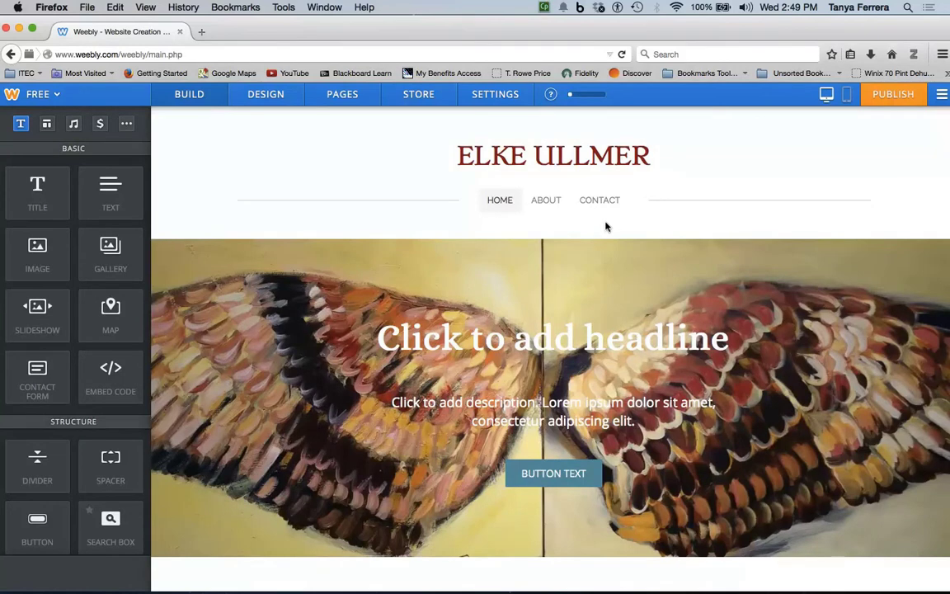
Rename the Home, About and Contact pages to Animals, Figures and Abstract
left_click(348, 98)
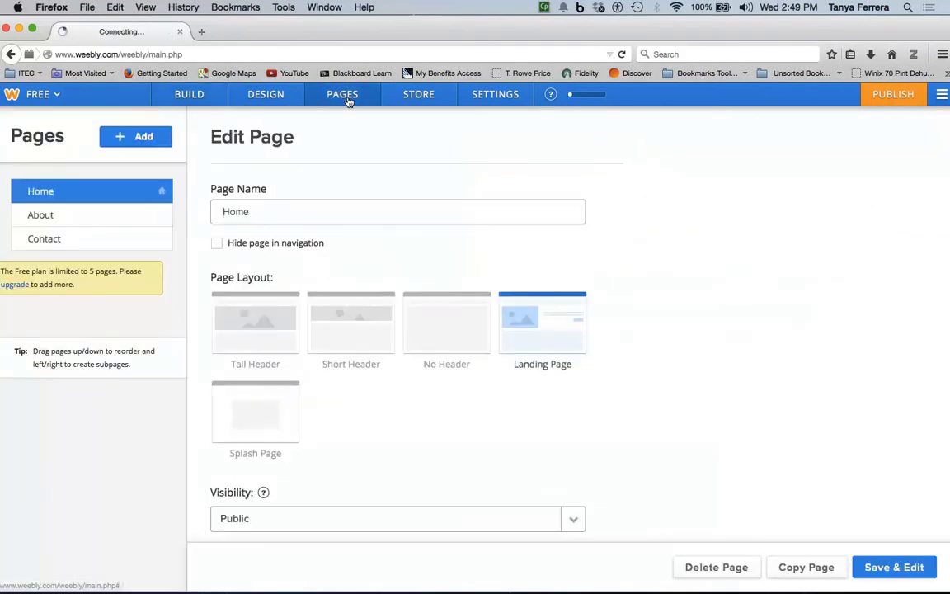
left_click_drag(283, 214, 196, 209)
type("Animals")
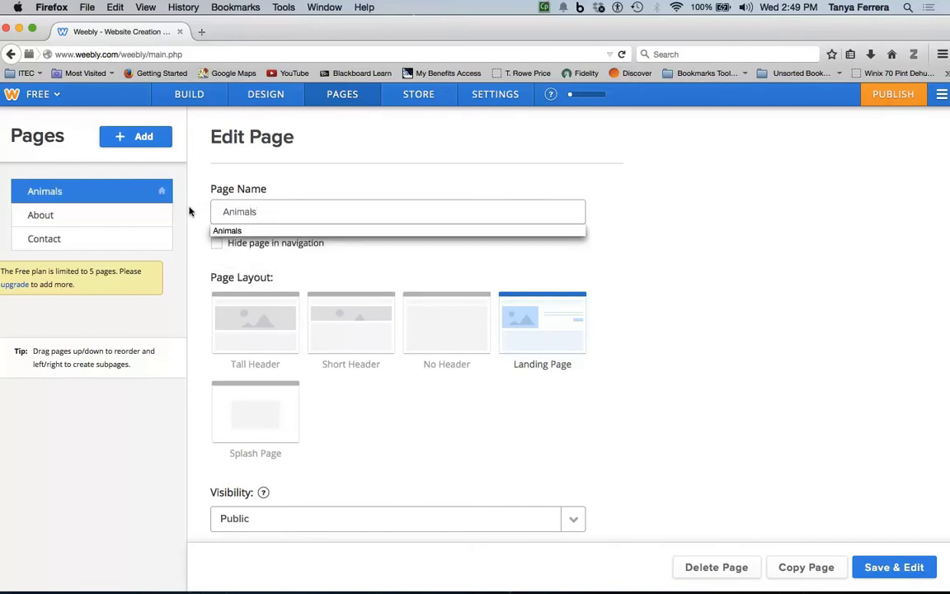
left_click(142, 217)
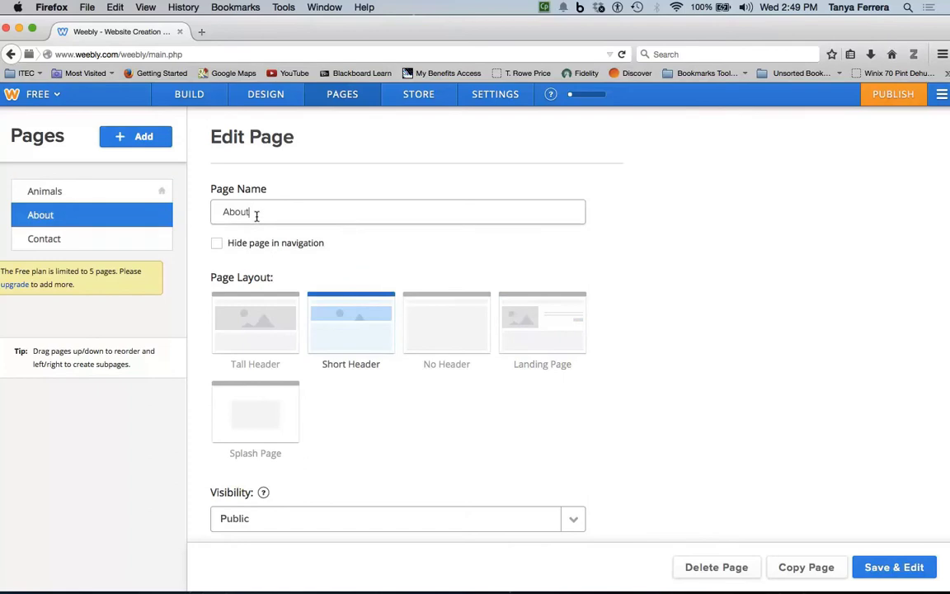
left_click_drag(256, 216, 212, 211)
type("Fig")
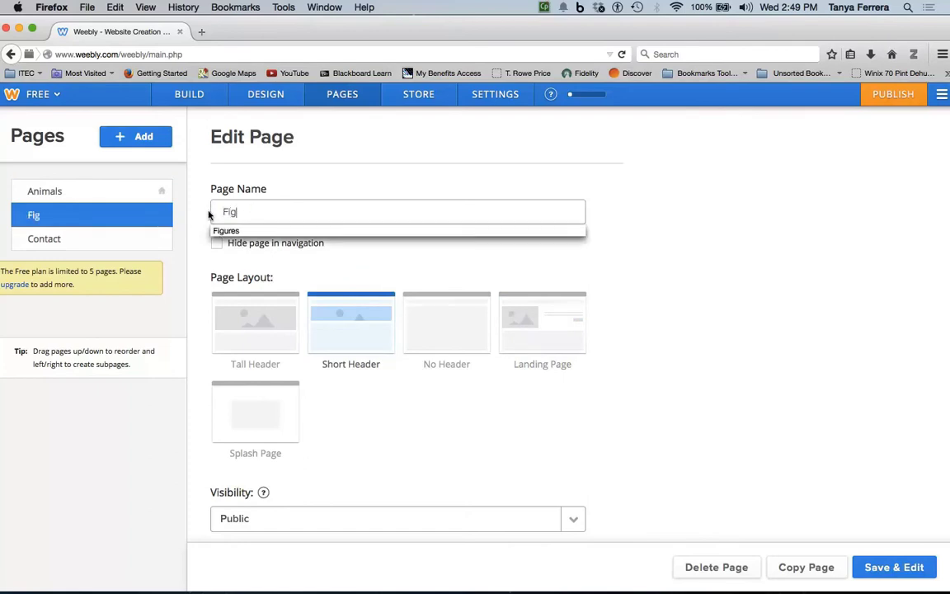
type("ures")
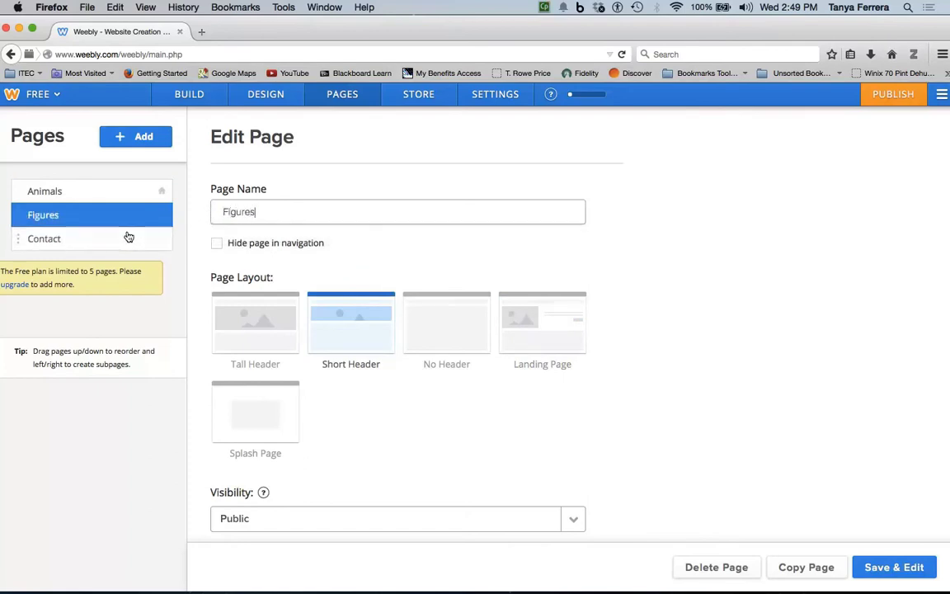
left_click(123, 239)
left_click(251, 212)
double_click(251, 212)
type("Abstract")
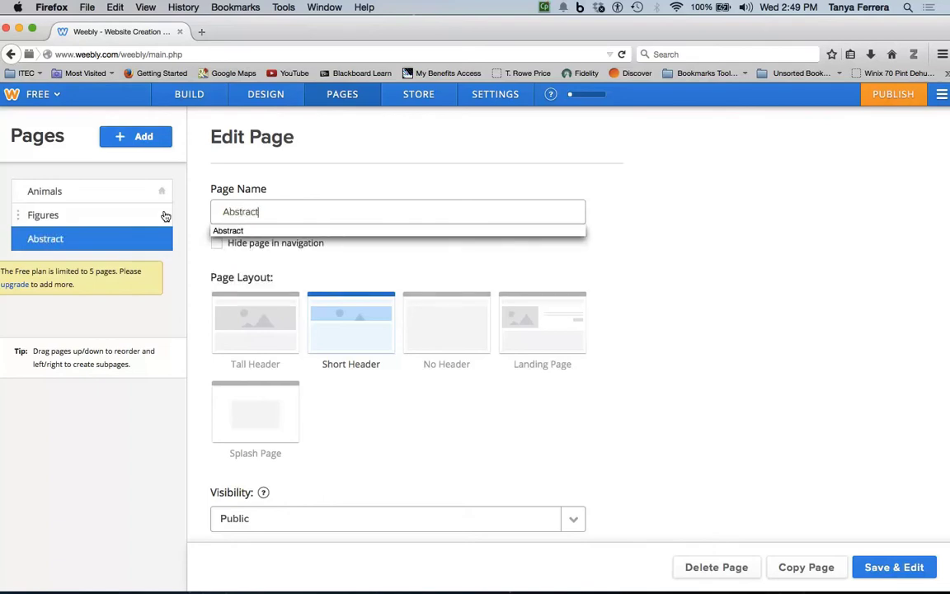
left_click(313, 190)
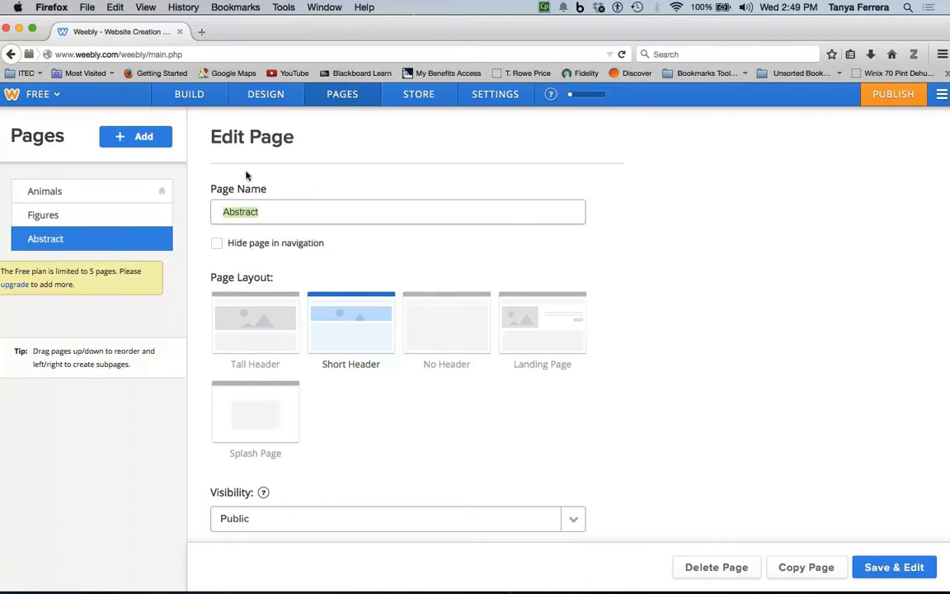
Add a Store page and save the page changes
left_click(143, 138)
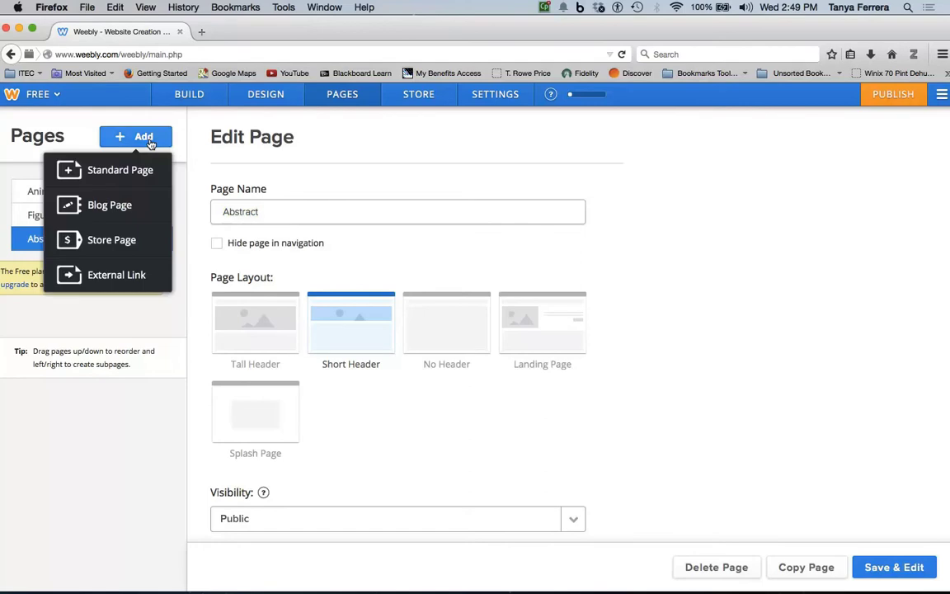
left_click(111, 240)
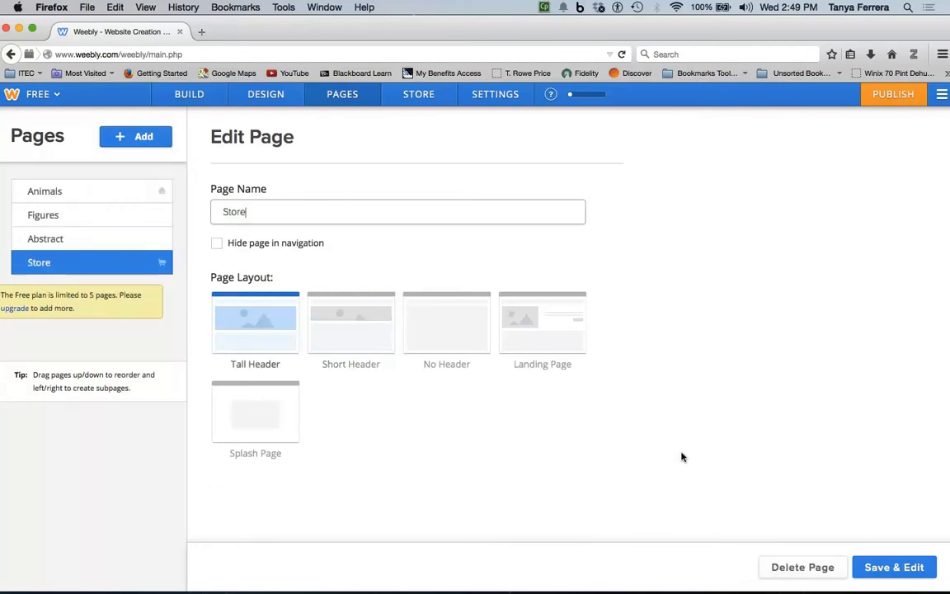
left_click(880, 568)
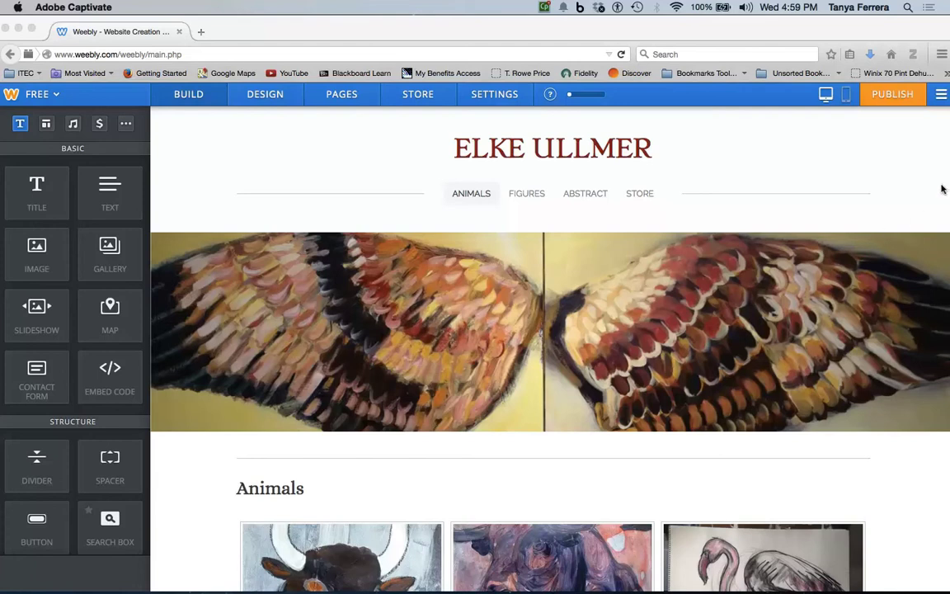
Publish the site and open its live address in a new browser tab
left_click(532, 196)
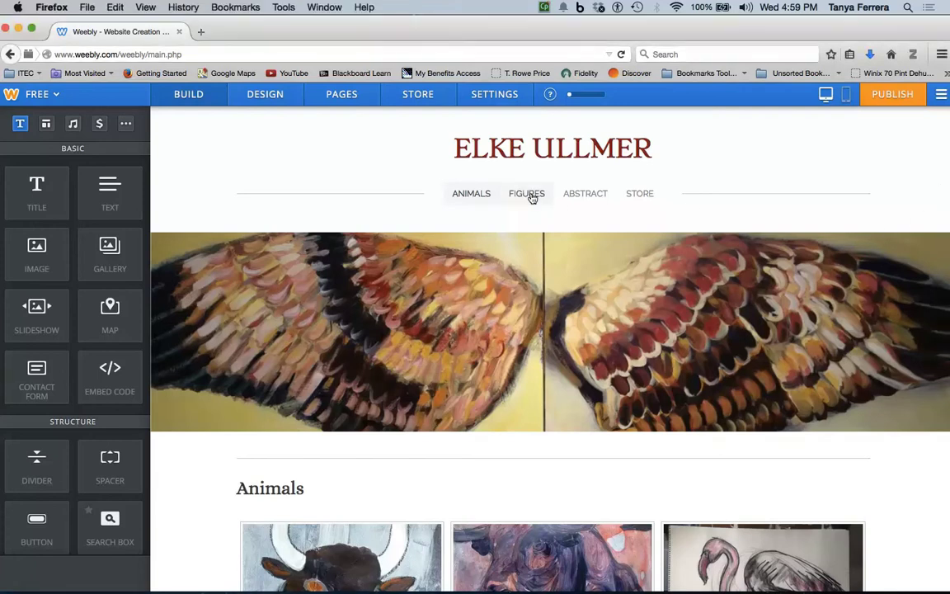
scroll(531, 196, "down", 2)
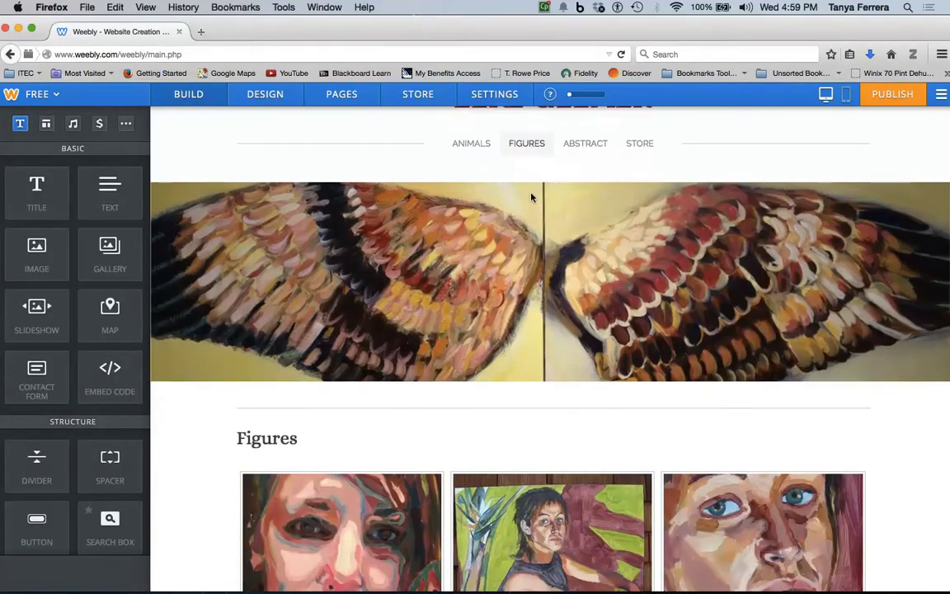
scroll(532, 196, "up", 2)
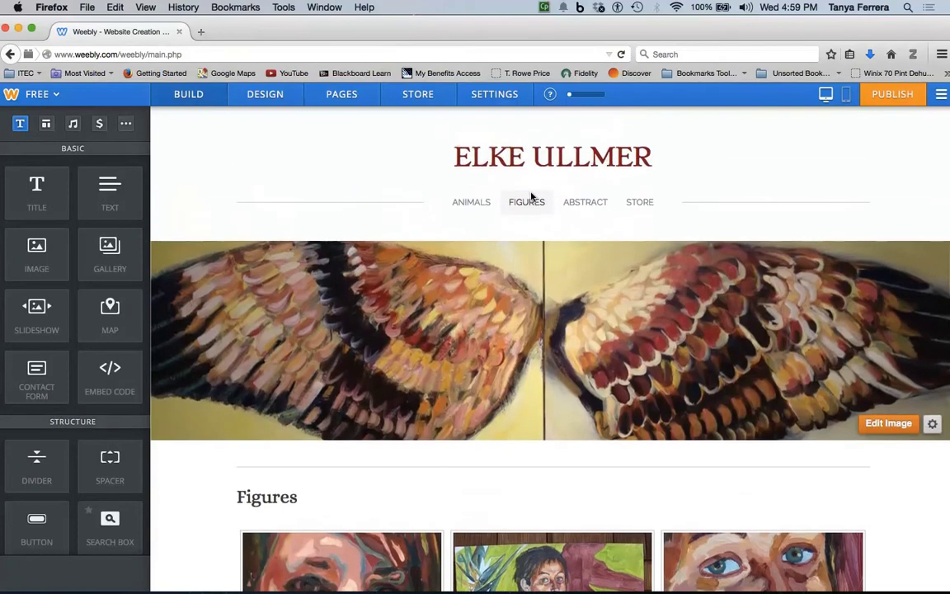
left_click(893, 94)
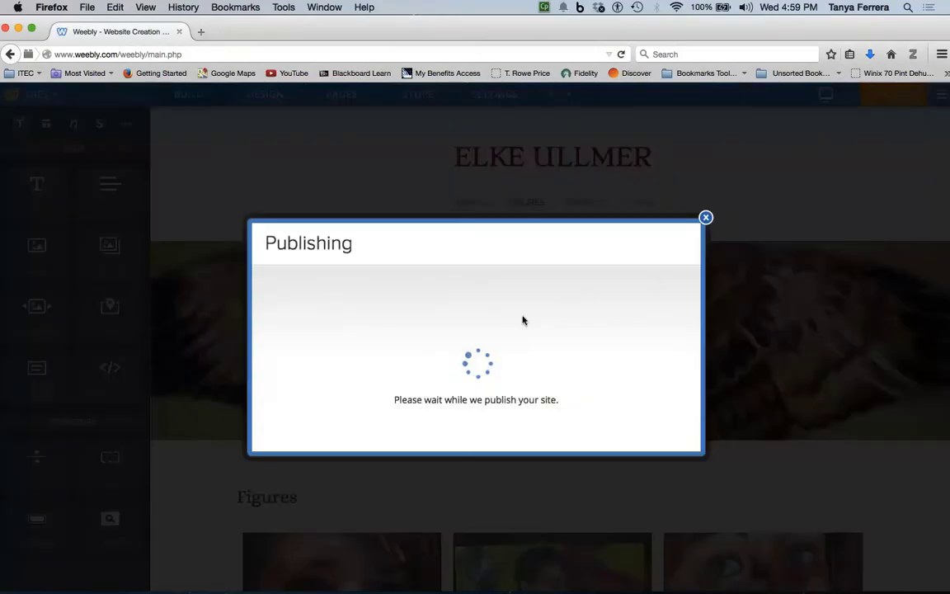
right_click(485, 268)
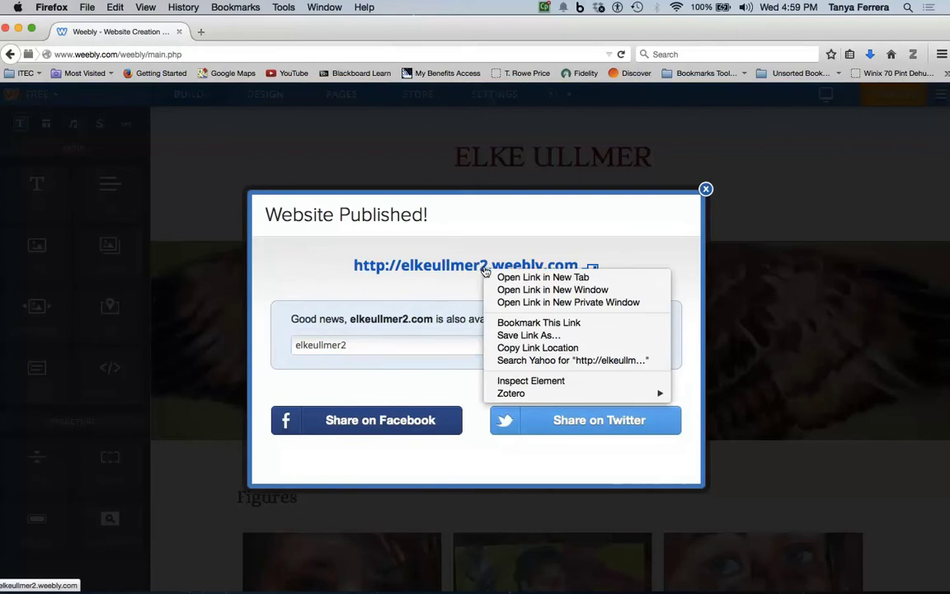
left_click(541, 276)
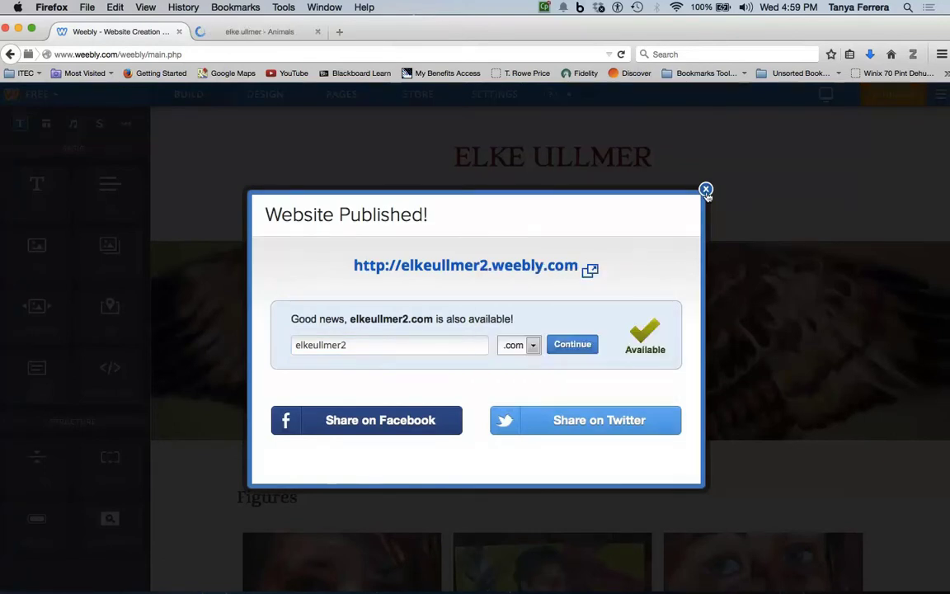
Close the publish confirmation and return to the My Sites list
left_click(706, 189)
left_click(941, 94)
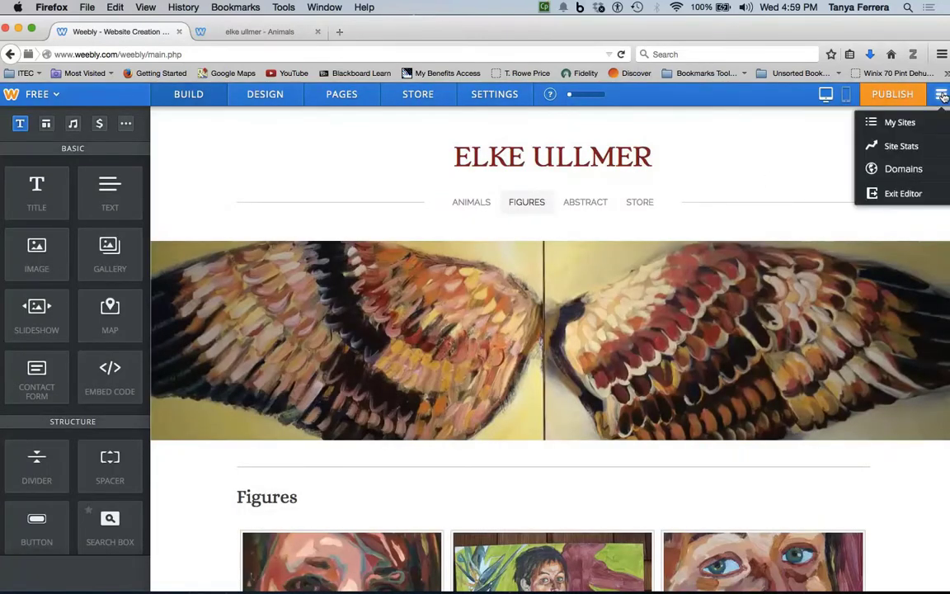
left_click(901, 122)
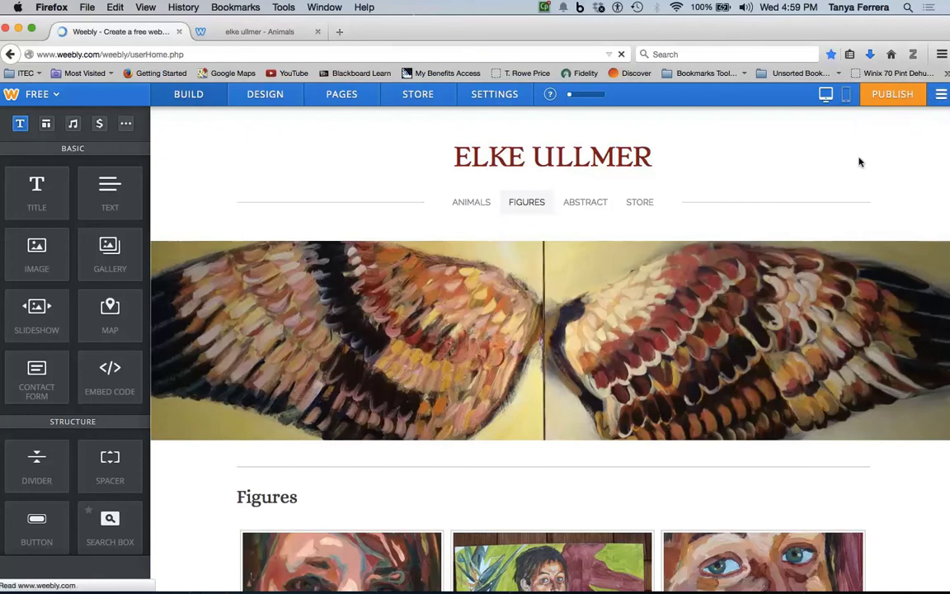
Add a title block under the banner reading Home, Artist's Statement, Animals, Figures, Abstract, Collage, Contact, Store
left_click(501, 306)
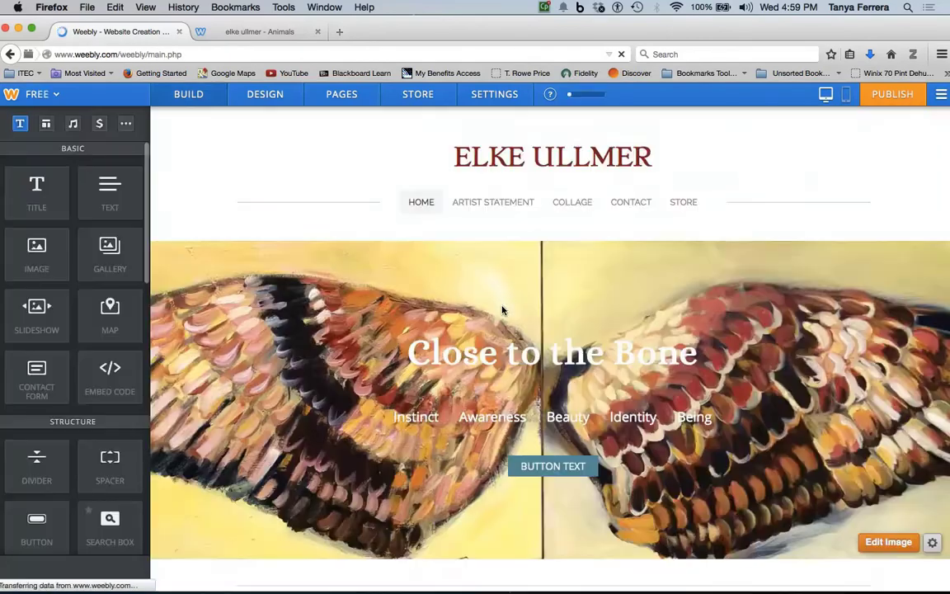
scroll(503, 339, "down", 3)
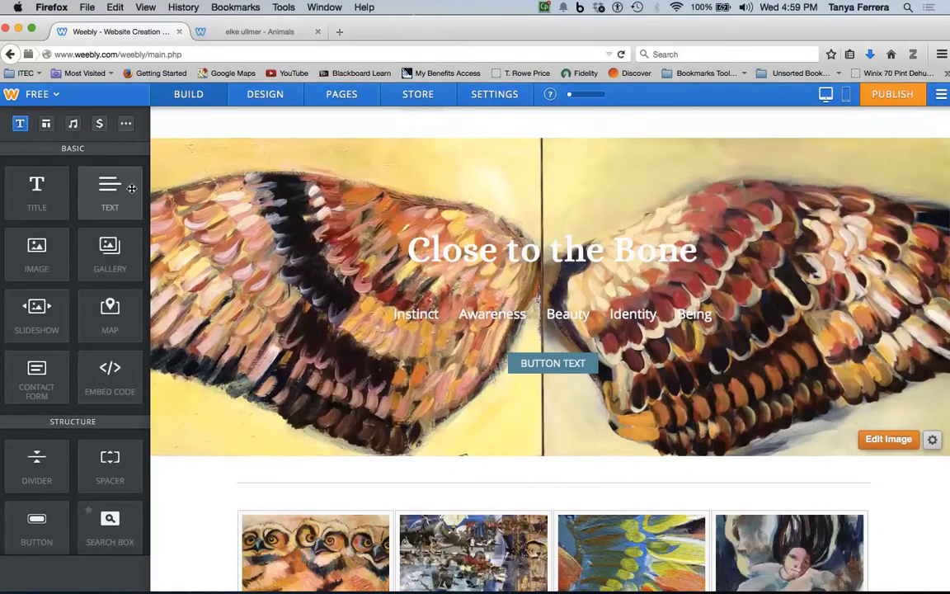
left_click_drag(36, 190, 397, 474)
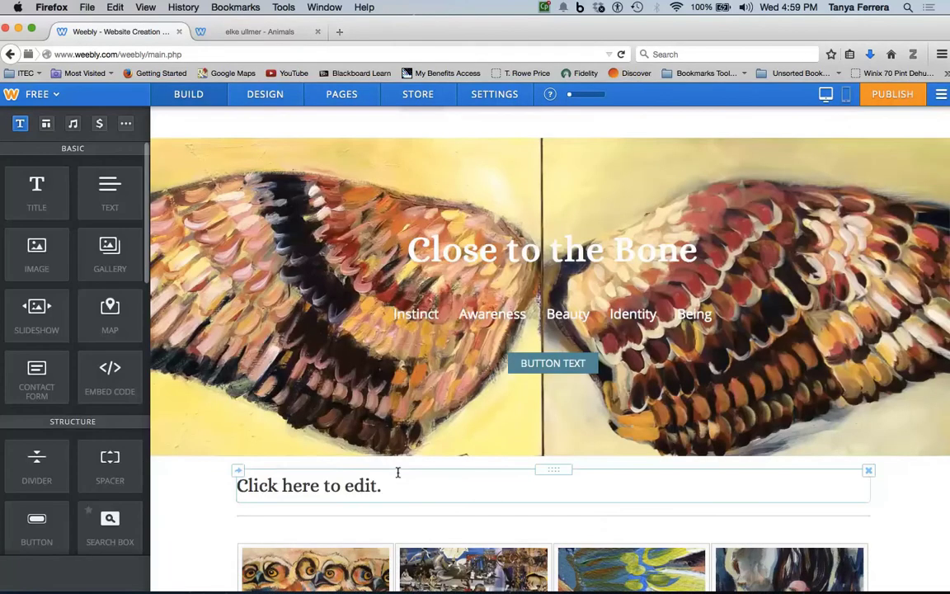
left_click(404, 486)
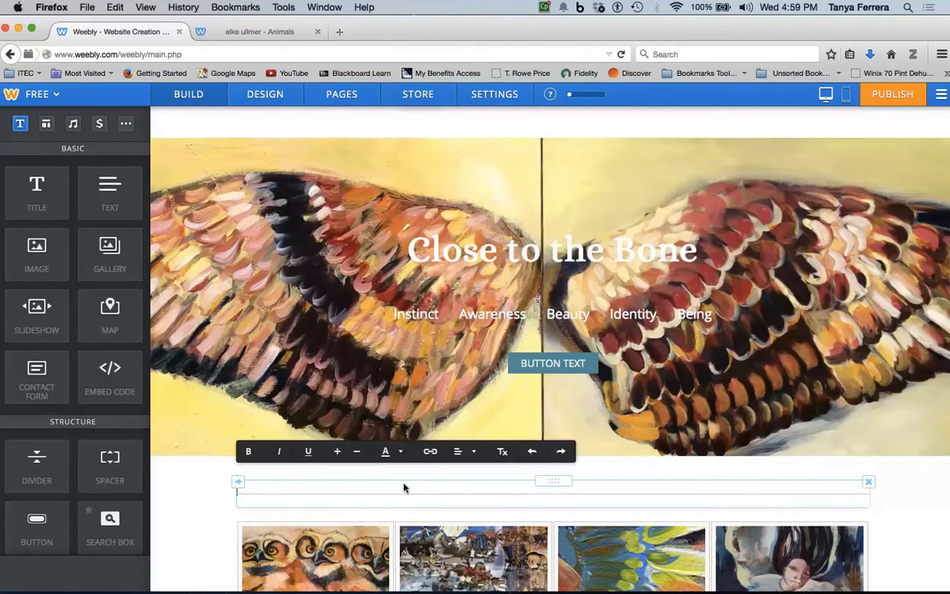
type("Home   Artist's Statement")
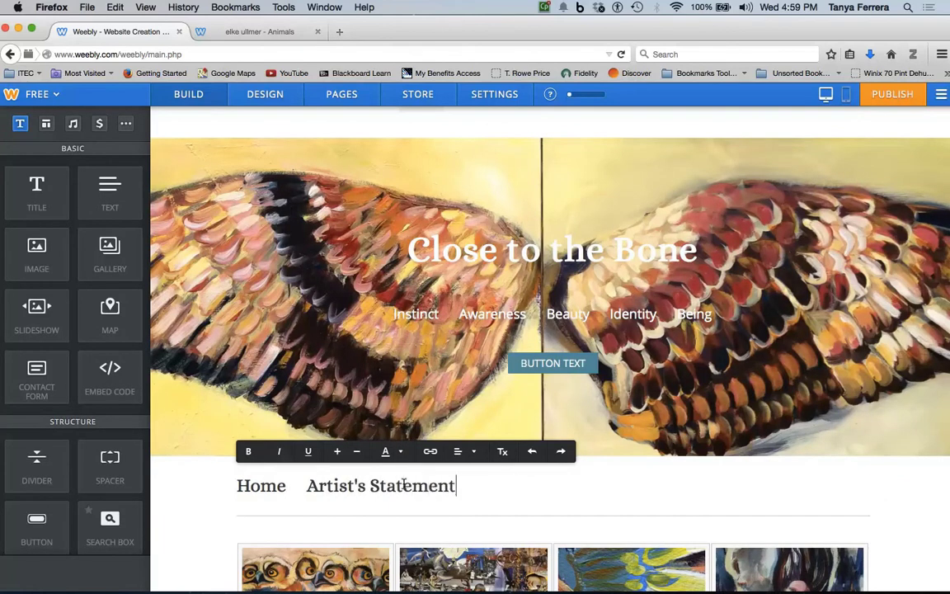
type("   Animals ")
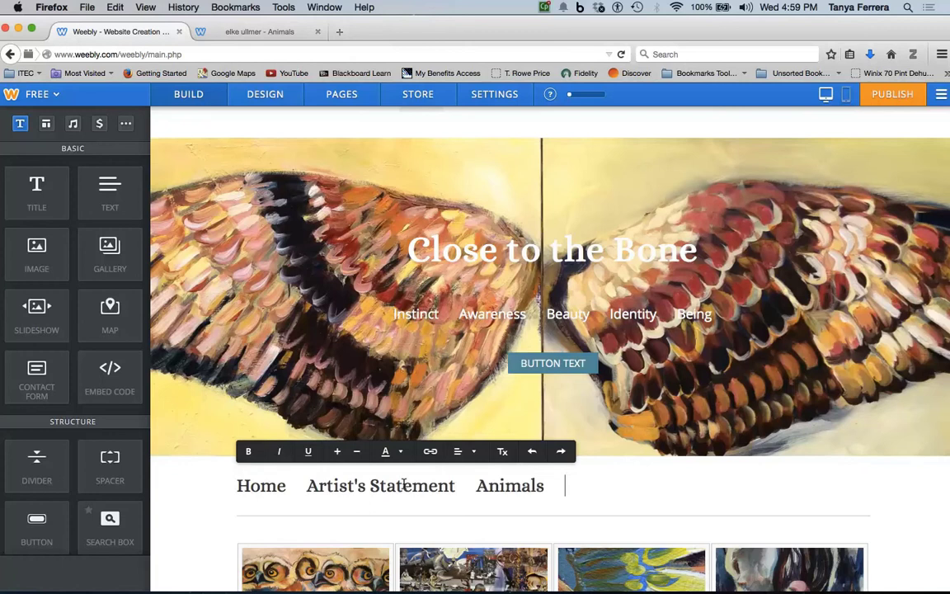
type("  Figures")
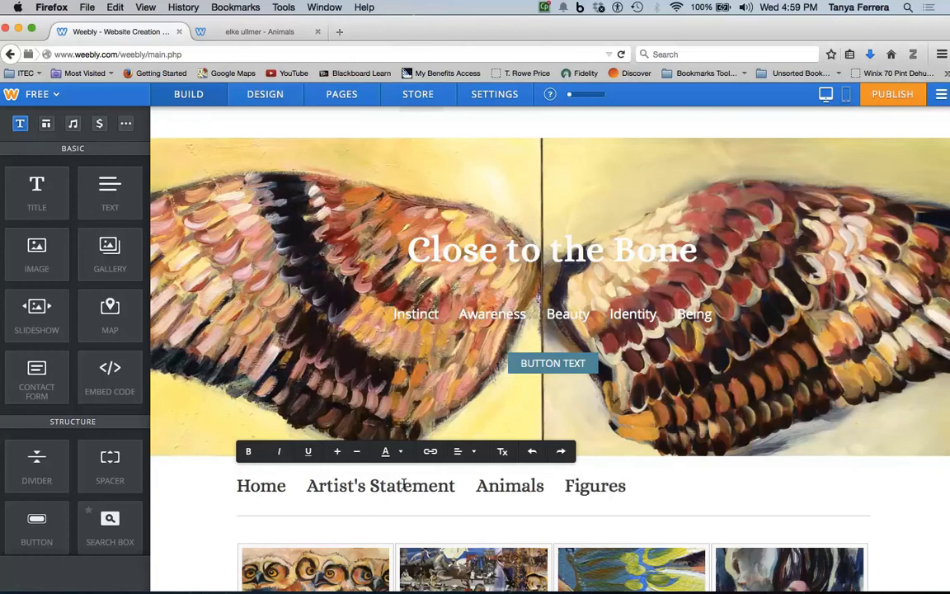
type("   Abstract ")
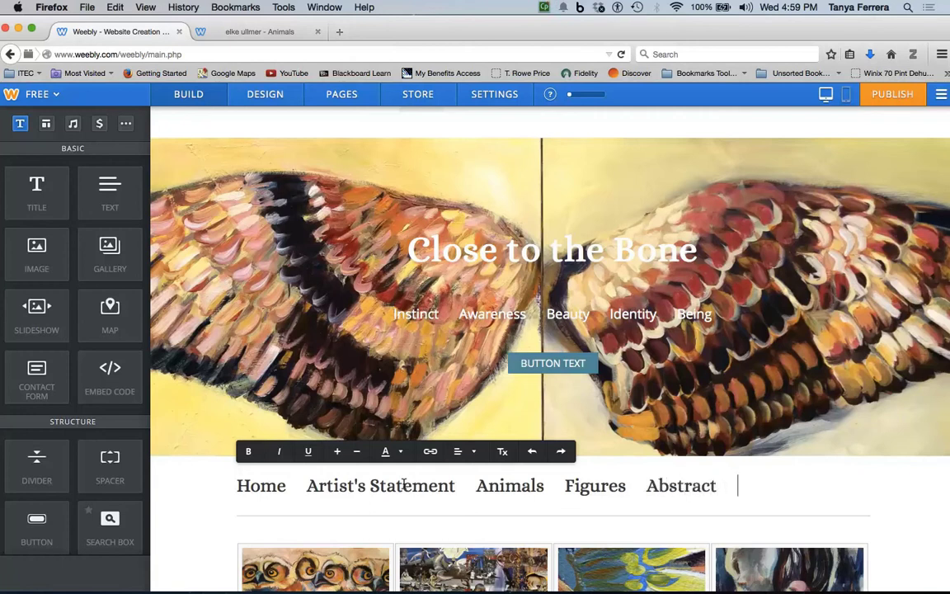
type("  Collage")
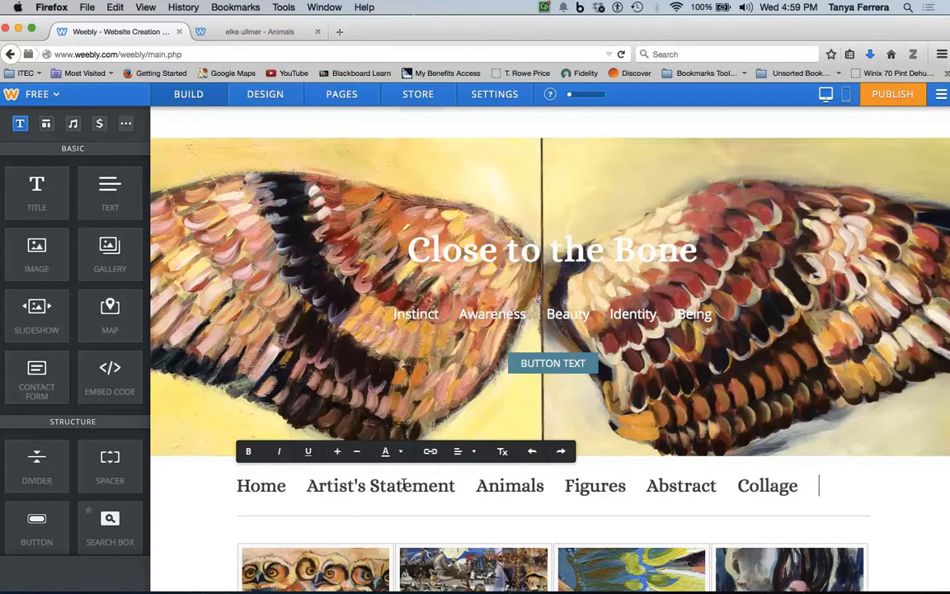
type("   Contact   ")
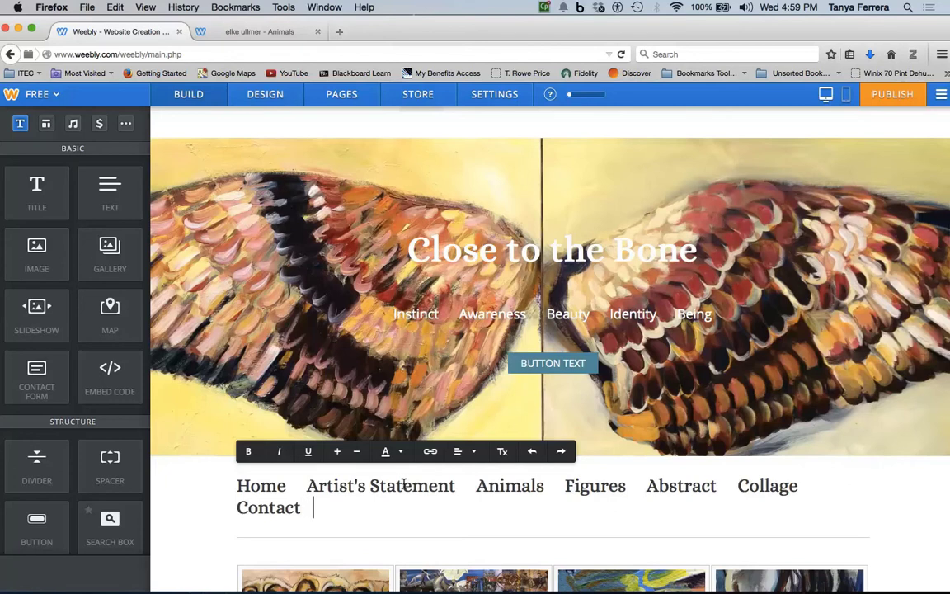
type("Store")
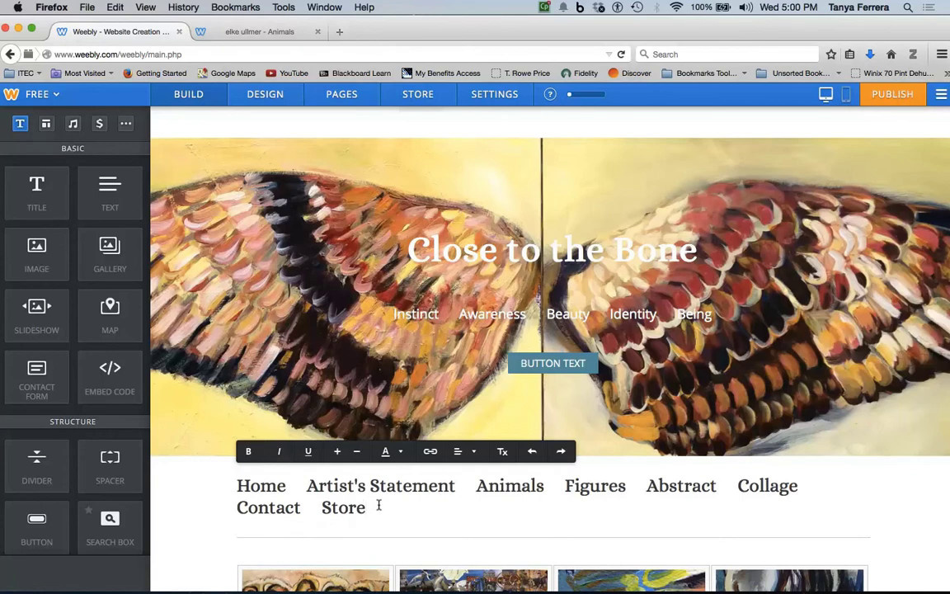
left_click_drag(376, 509, 348, 509)
left_click_drag(290, 486, 237, 486)
Center the text menu and link the word Home to the site's Home page
left_click(462, 451)
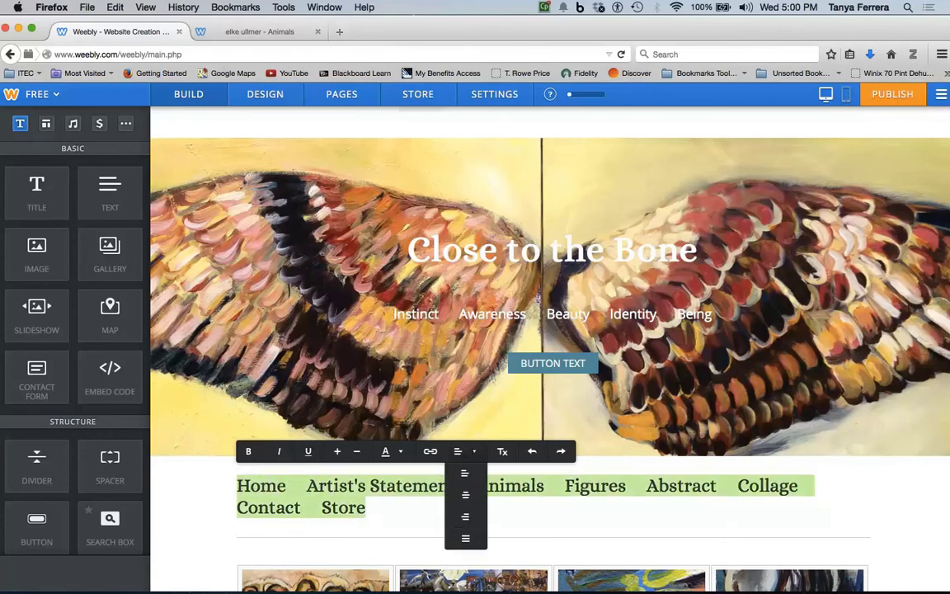
left_click(468, 495)
left_click(664, 528)
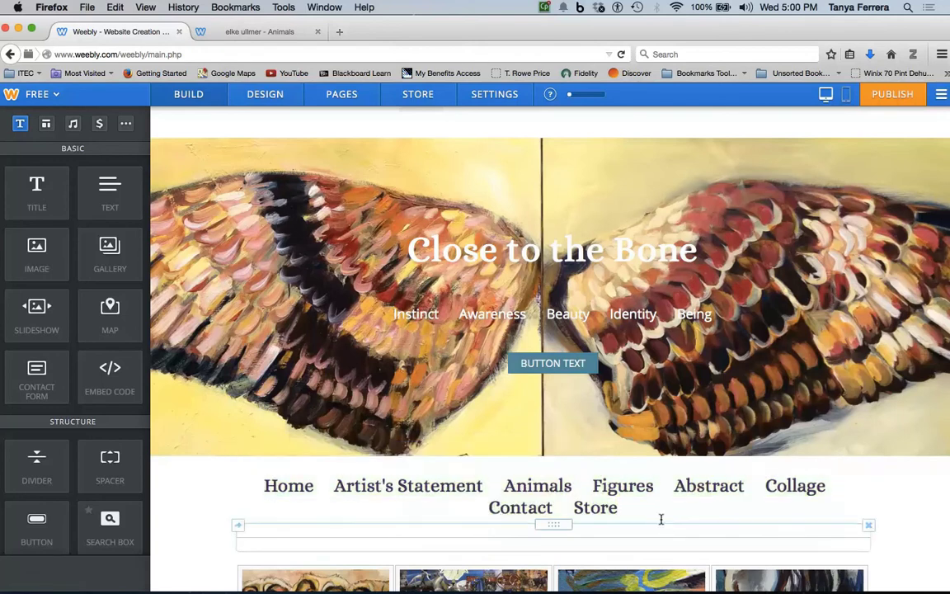
left_click(316, 487)
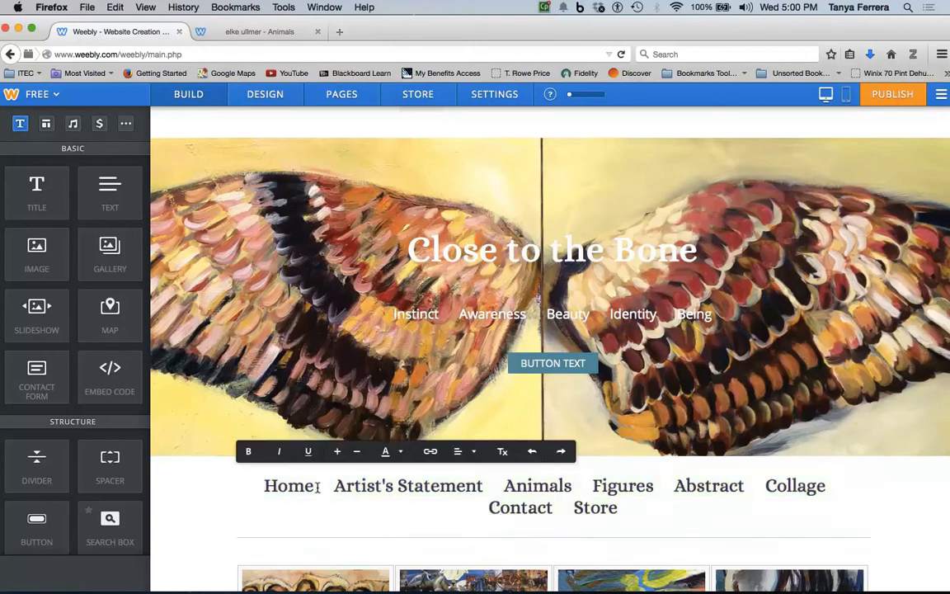
double_click(316, 486)
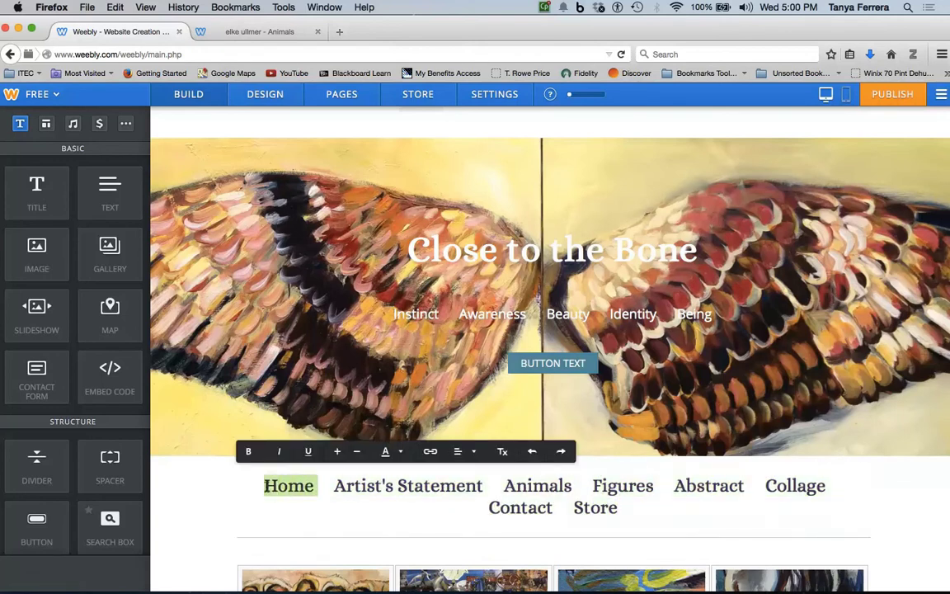
left_click(431, 451)
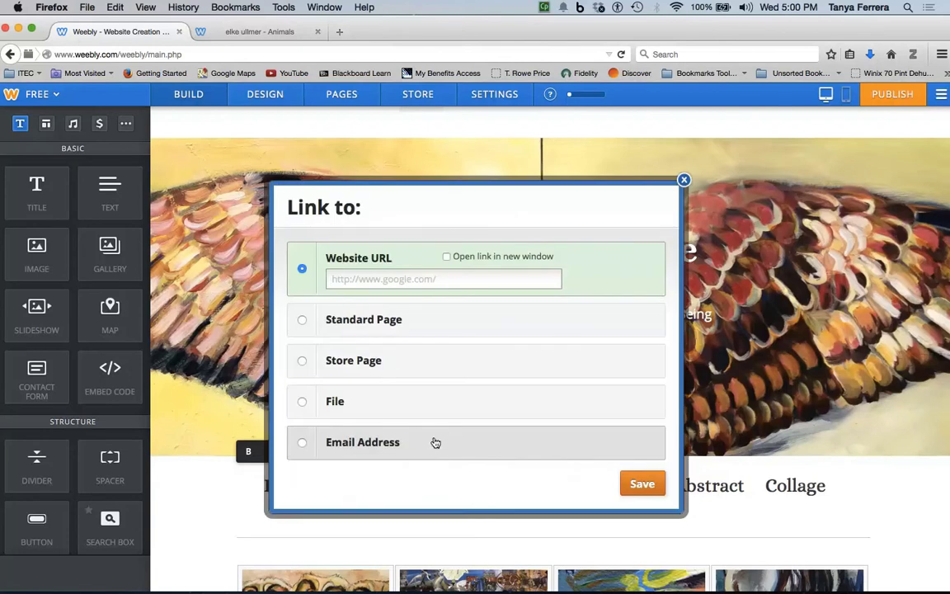
left_click(401, 327)
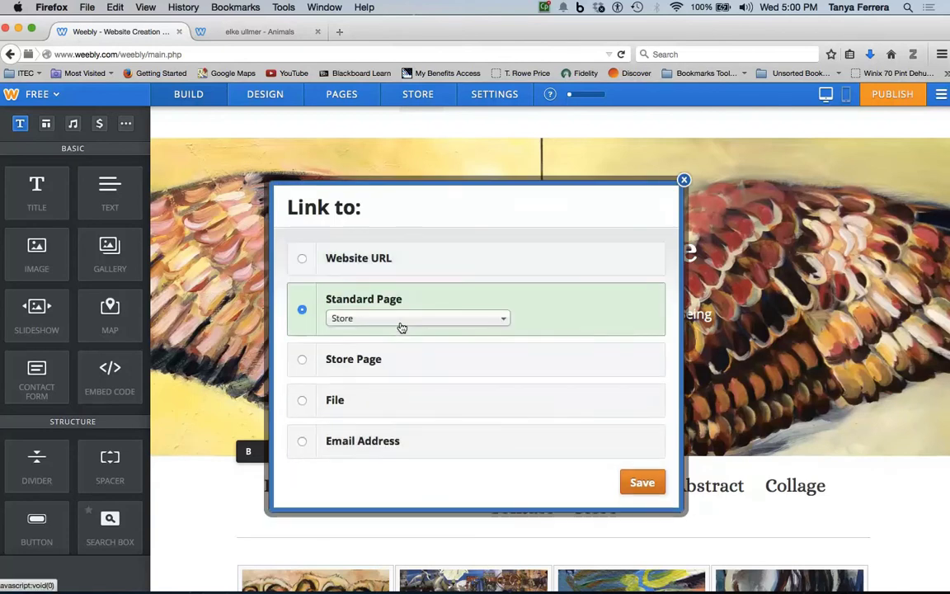
left_click(407, 321)
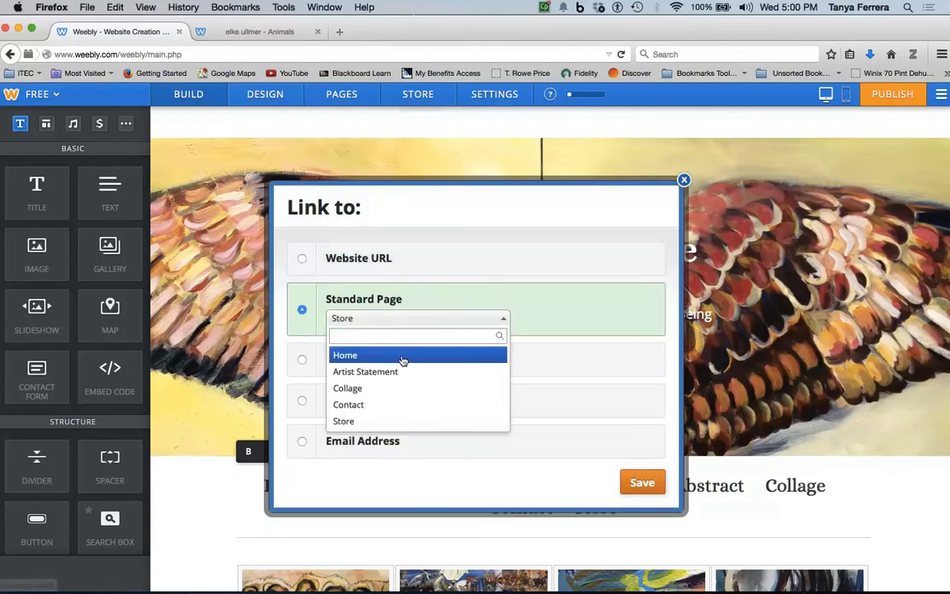
left_click(402, 356)
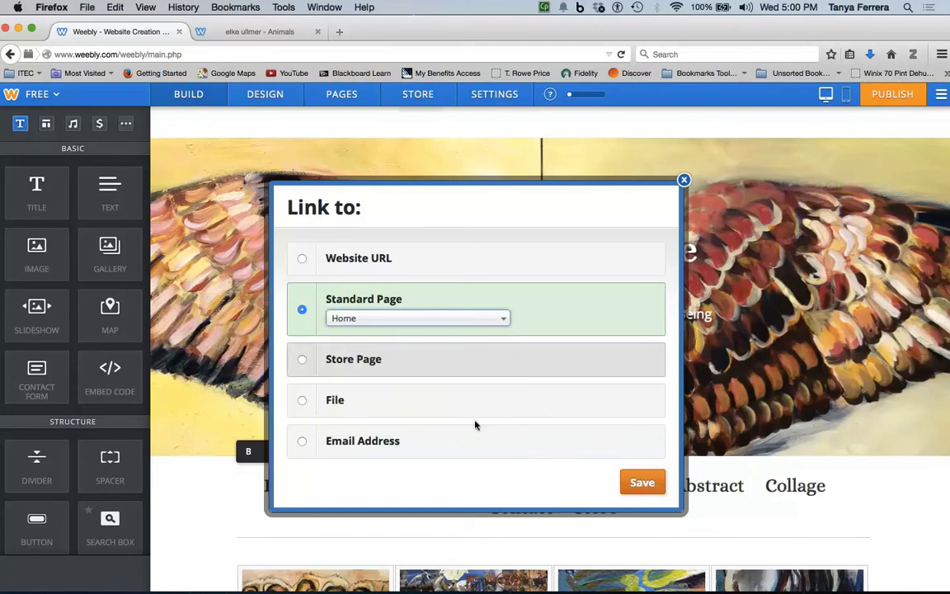
left_click(645, 484)
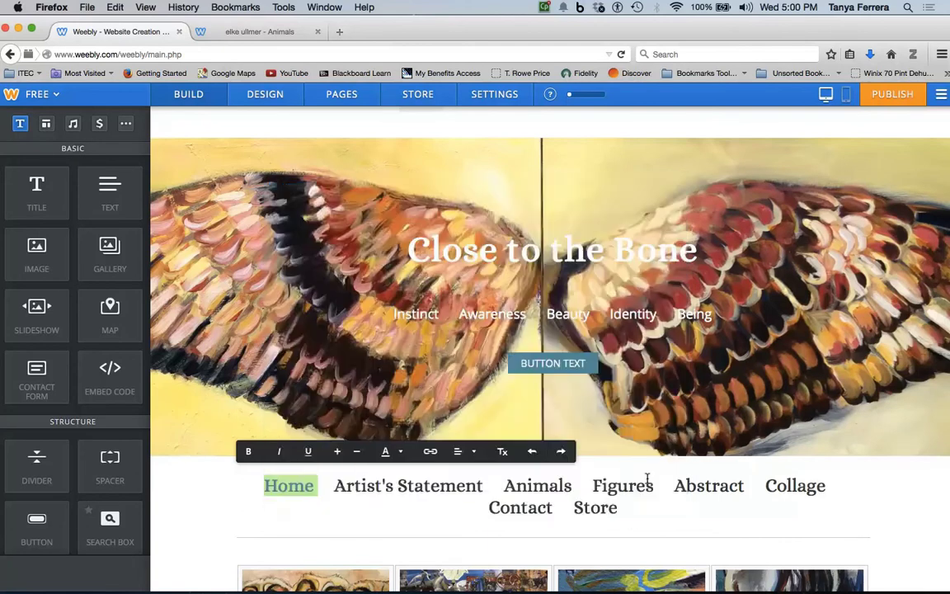
Link the words Artist's Statement to the Artist Statement page
left_click(488, 485)
left_click_drag(487, 485, 350, 482)
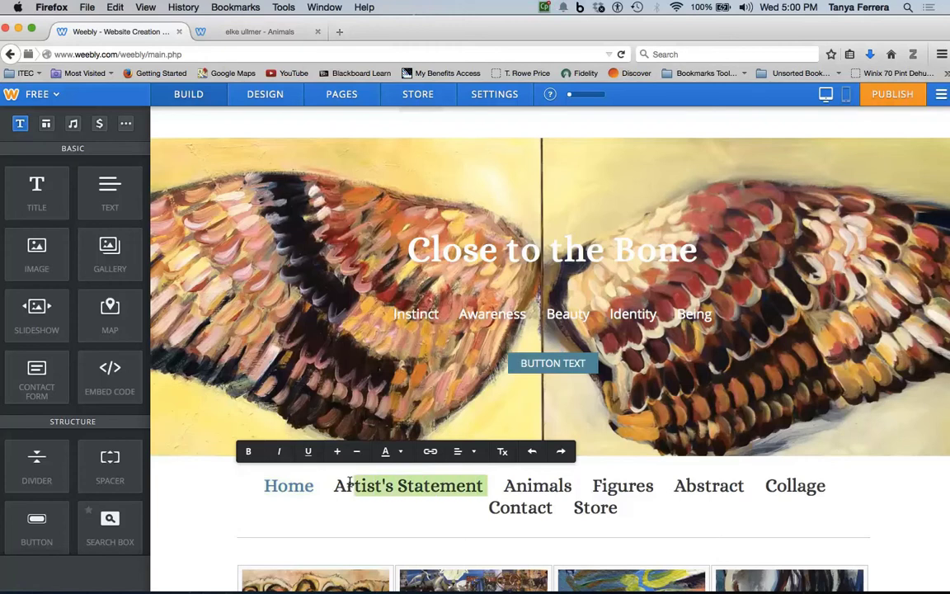
left_click(430, 451)
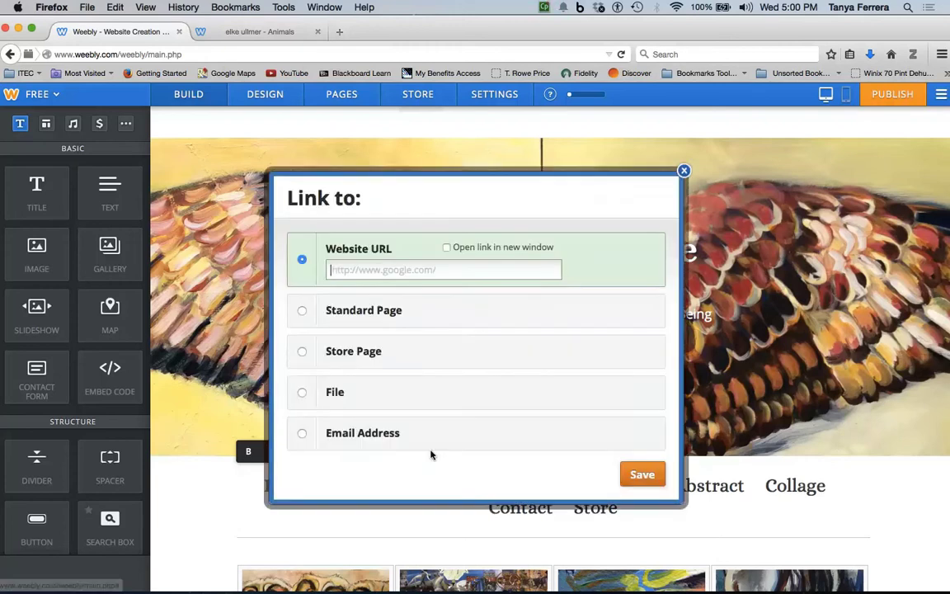
left_click(446, 322)
left_click(479, 311)
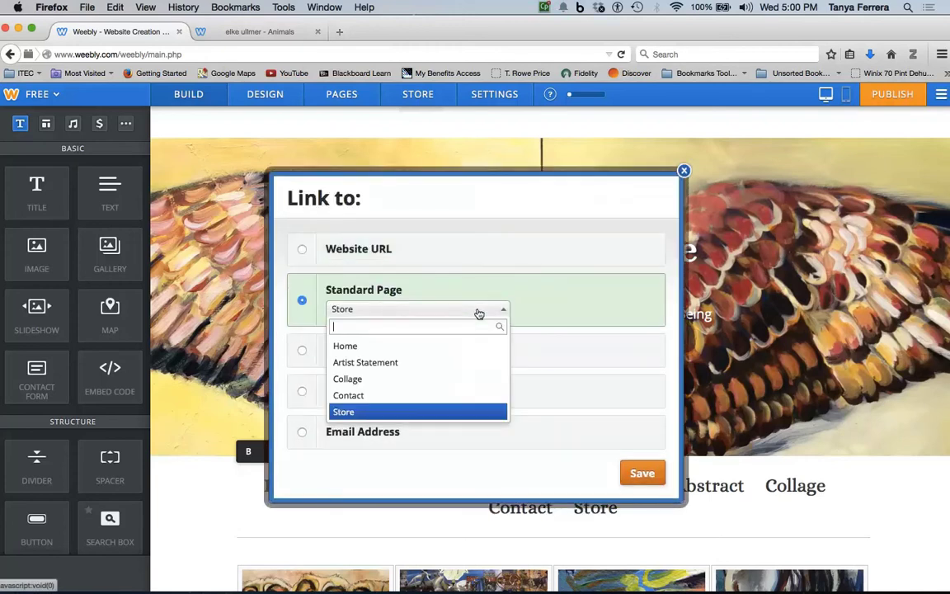
left_click(464, 364)
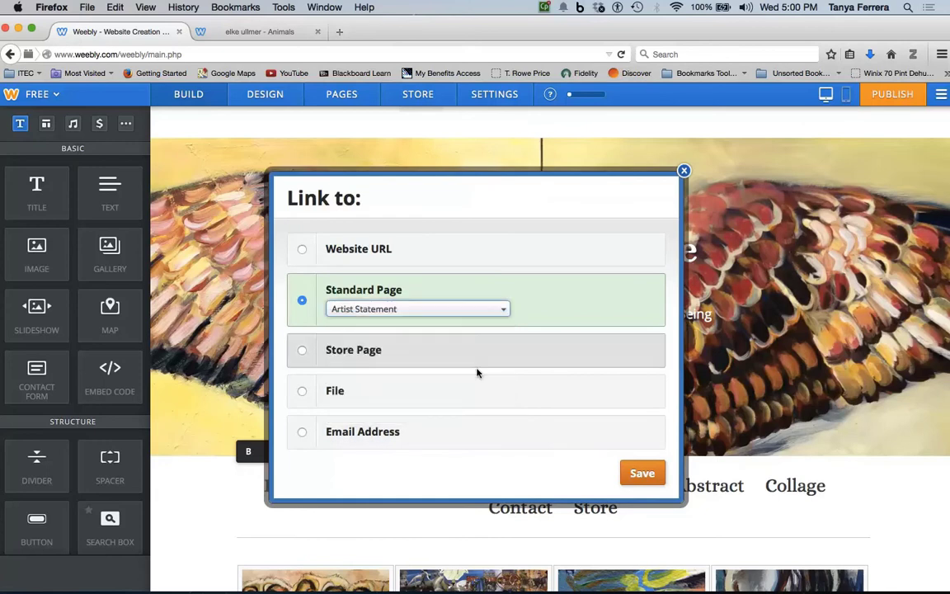
left_click(642, 473)
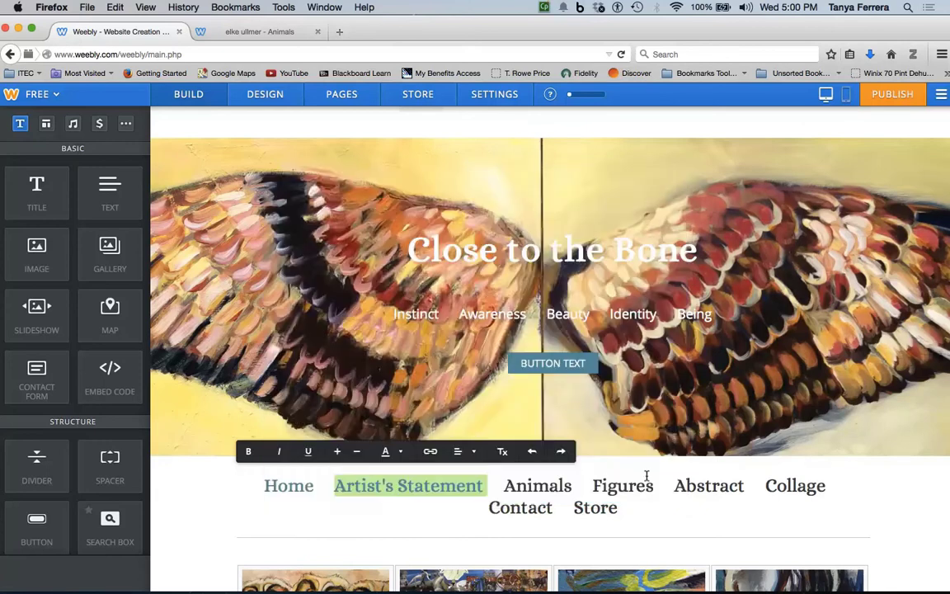
left_click(655, 518)
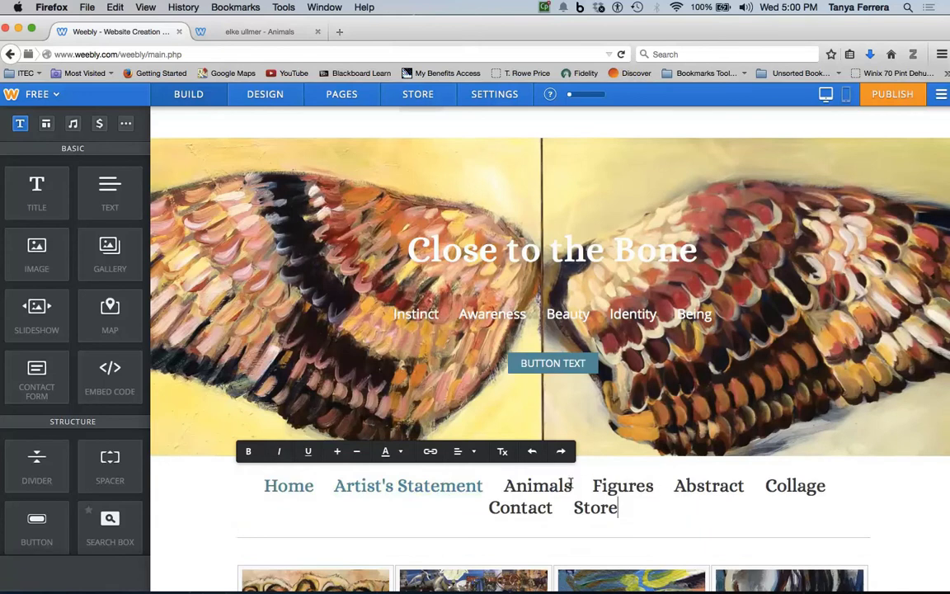
Link Animals to the live site's web address, copied from the published site's tab
left_click_drag(571, 485, 488, 485)
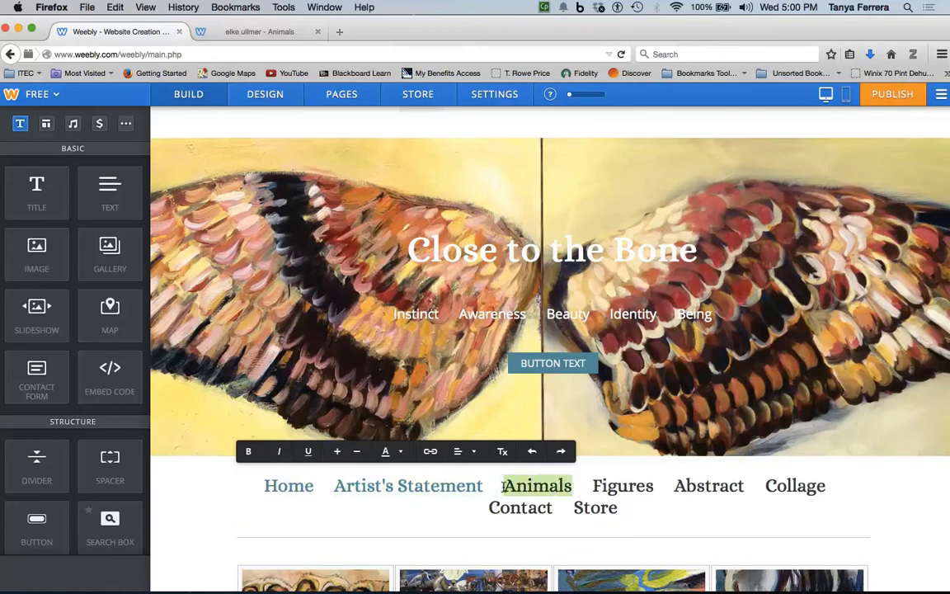
left_click(430, 451)
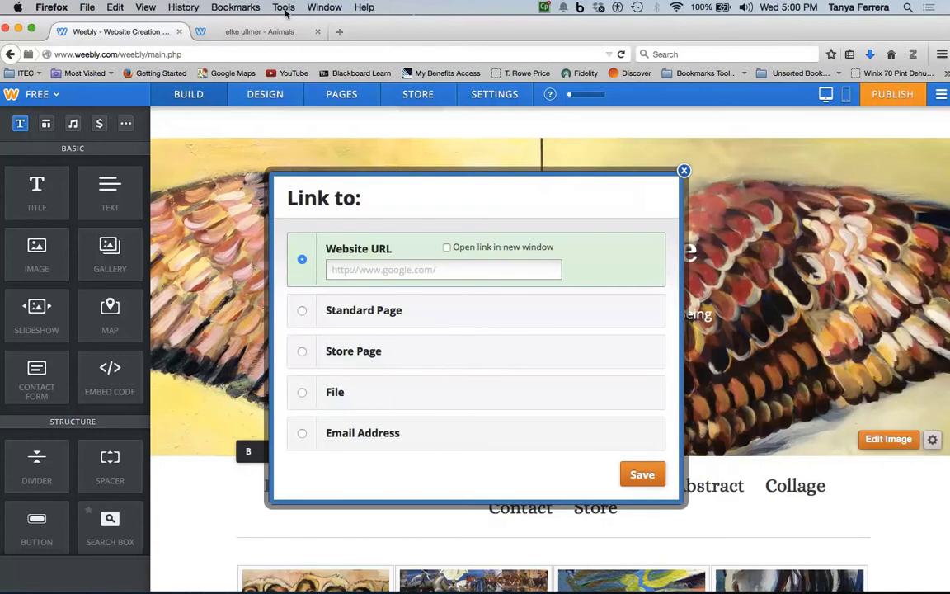
left_click(275, 32)
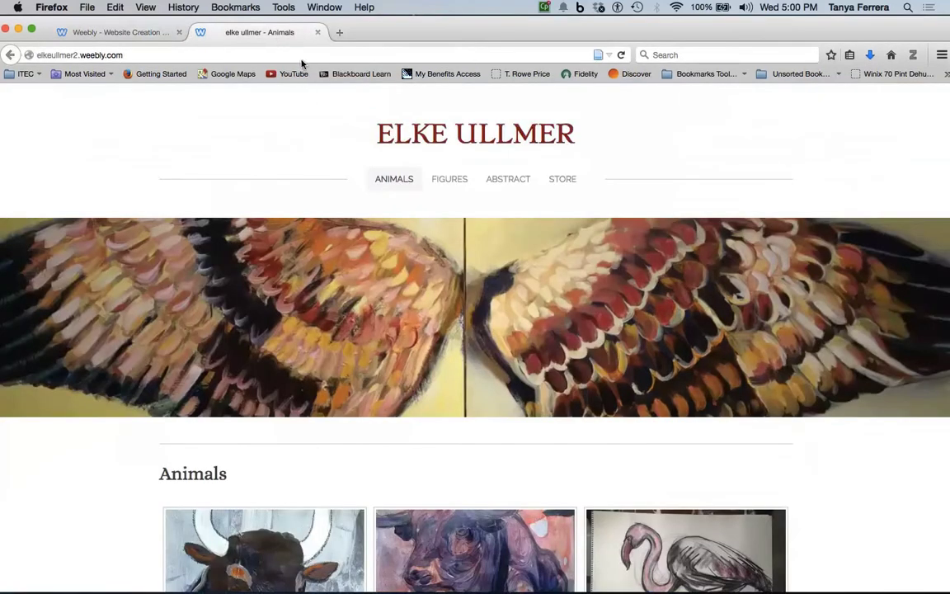
left_click(299, 54)
key("super+c")
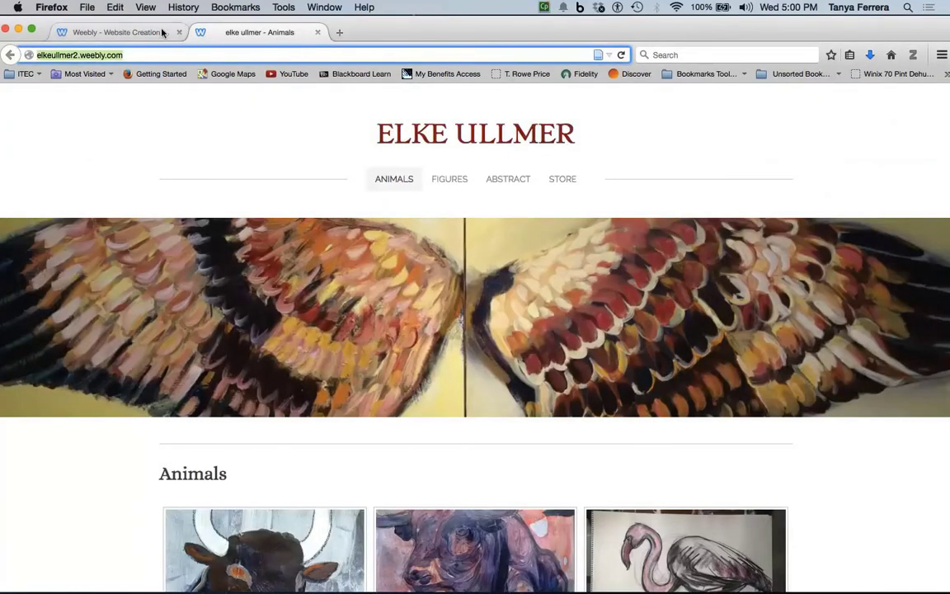
left_click(125, 32)
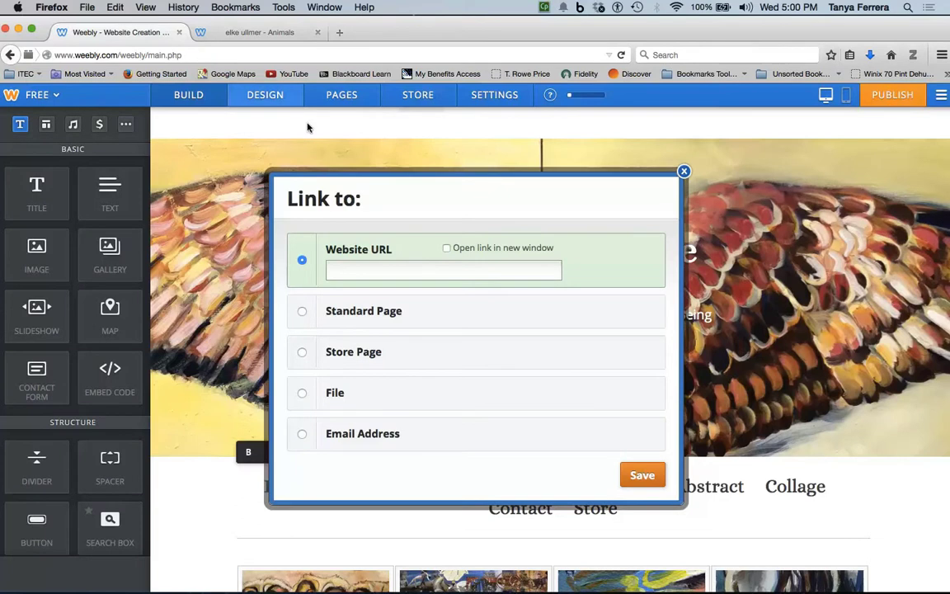
right_click(343, 275)
left_click(367, 323)
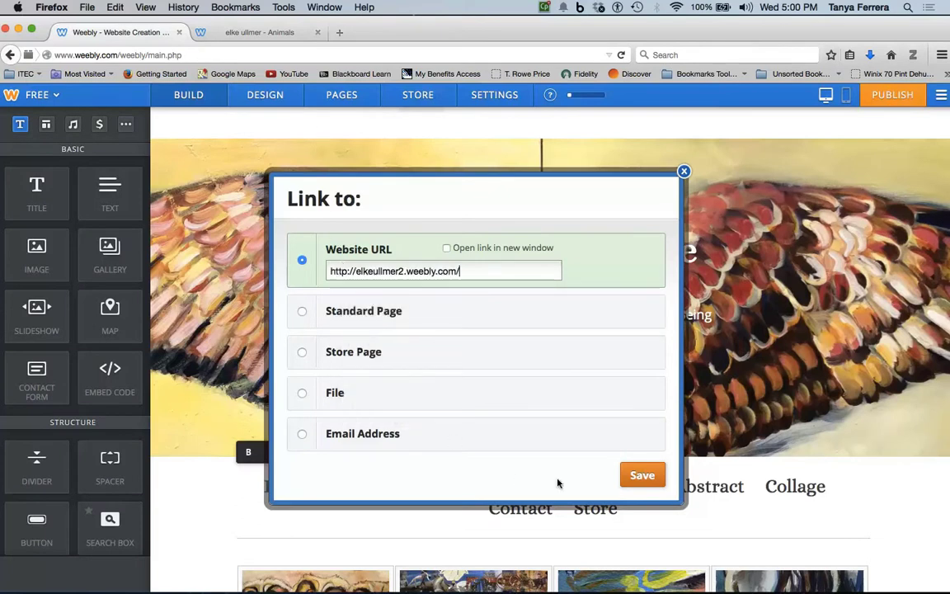
left_click(640, 477)
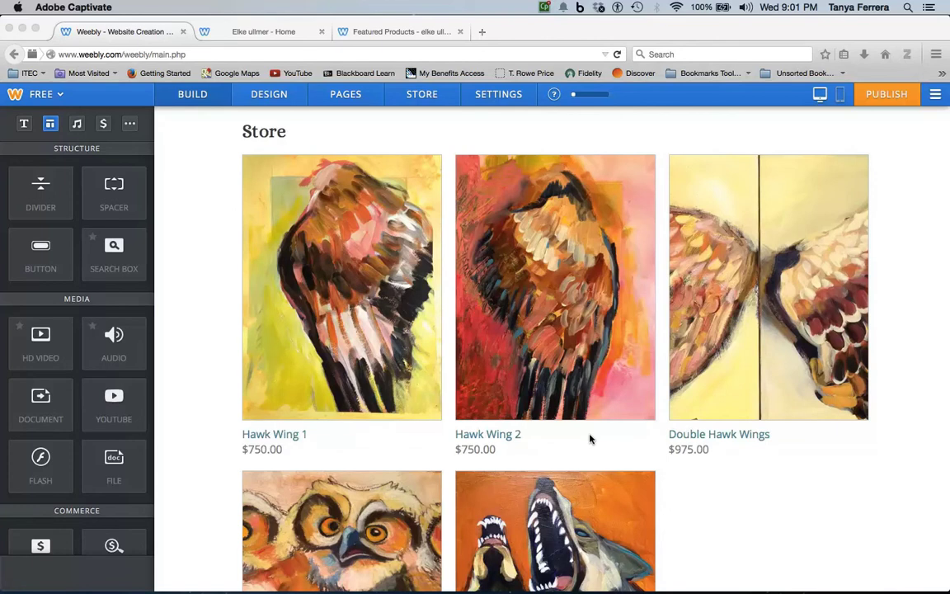
Add a button under the Store title and relabel it Next 5
left_click_drag(24, 258, 274, 235)
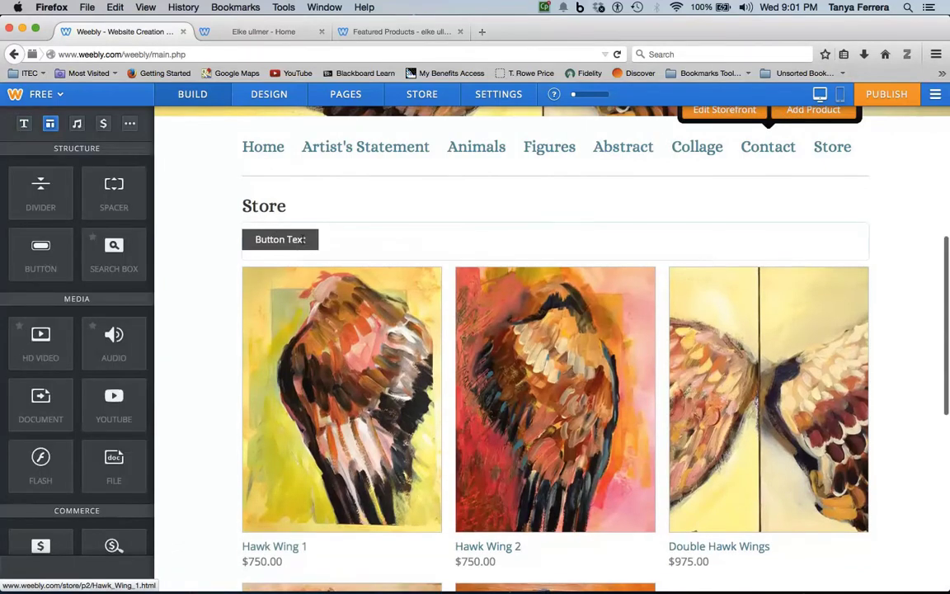
left_click_drag(309, 239, 242, 239)
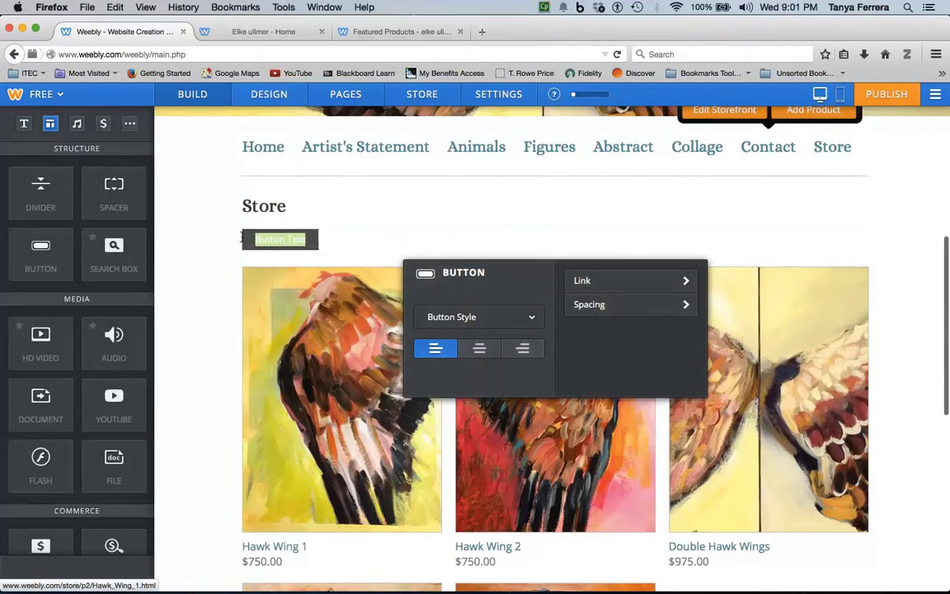
type("NExt")
key("BackSpace")
key("BackSpace")
type("ext 5")
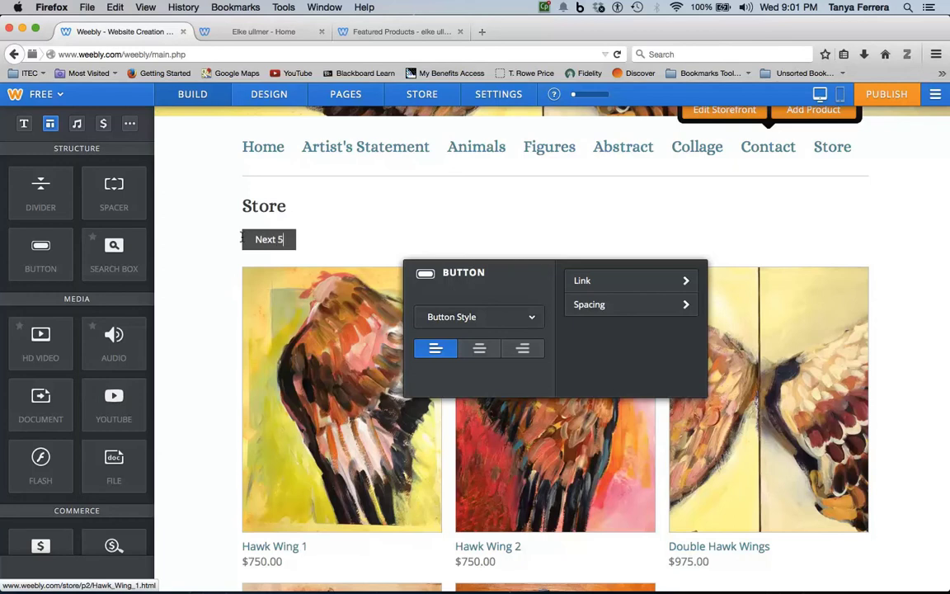
Link the Next 5 button to the pasted Featured_Products store page URL
left_click(611, 282)
left_click(510, 276)
right_click(513, 273)
left_click(532, 324)
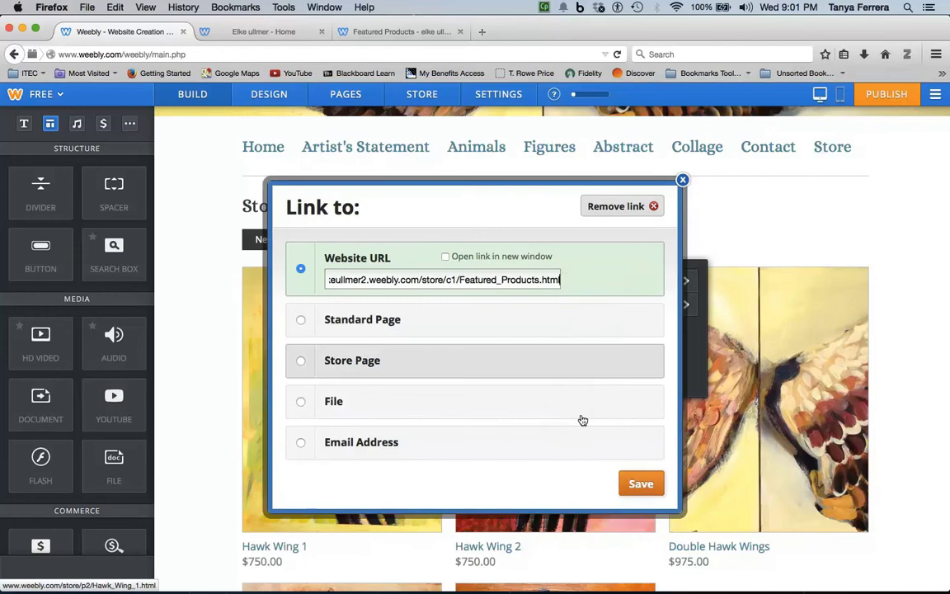
left_click(641, 484)
scroll(670, 377, "up", 2)
scroll(670, 376, "up", 5)
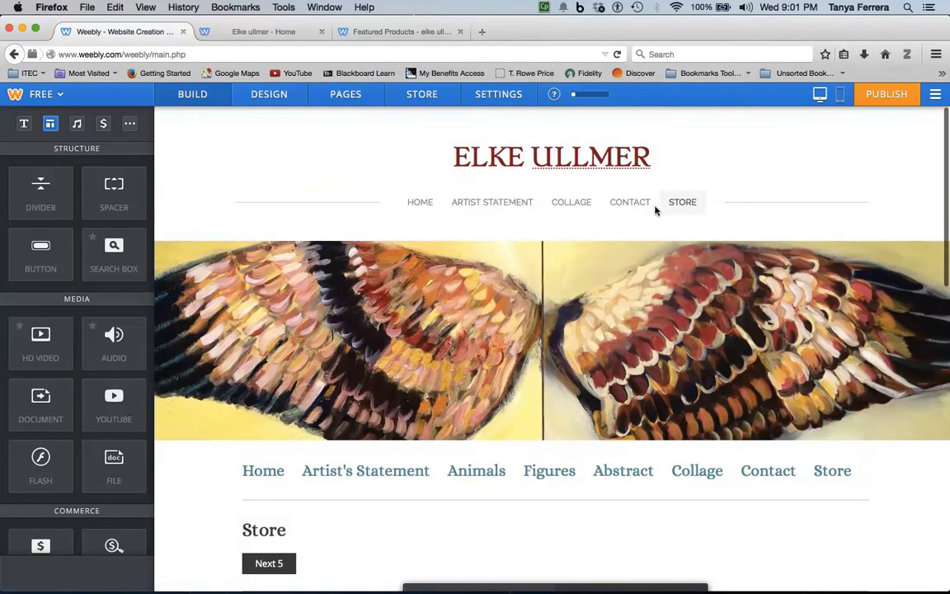
Mark Contact, Collage, Artist Statement and Home as hidden in navigation and save the page settings
left_click(344, 94)
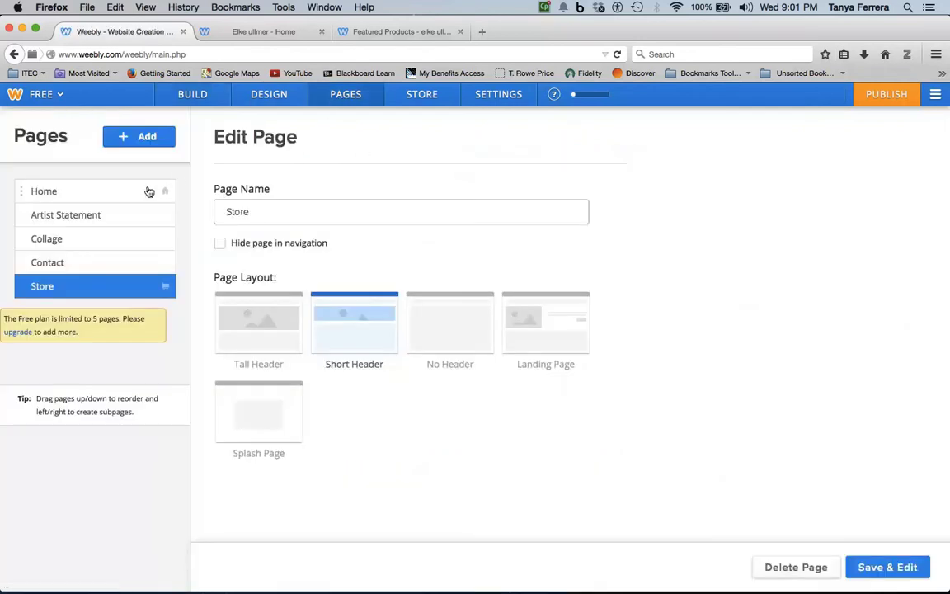
left_click(137, 264)
left_click(220, 244)
left_click(176, 245)
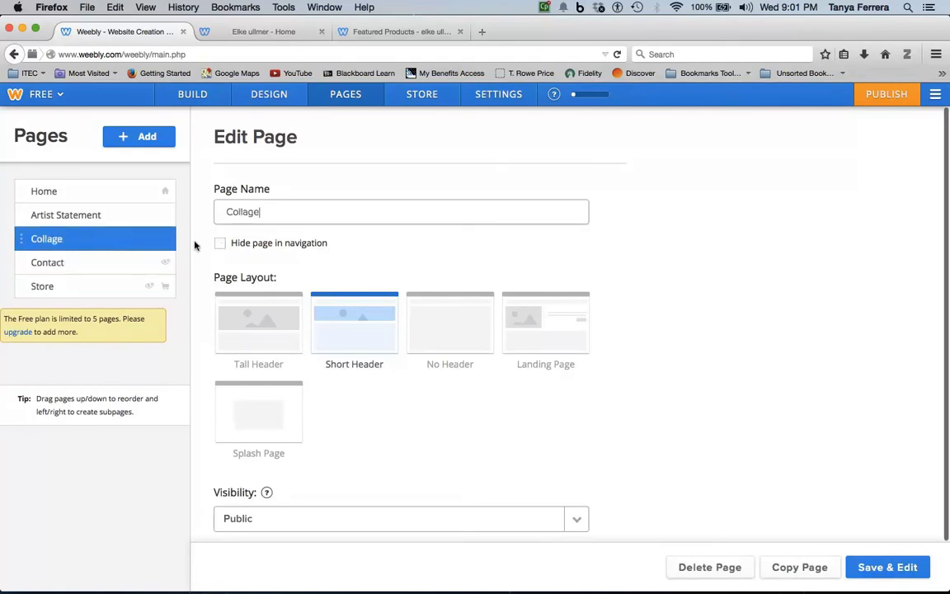
left_click(221, 244)
left_click(130, 217)
left_click(221, 244)
left_click(120, 191)
left_click(220, 243)
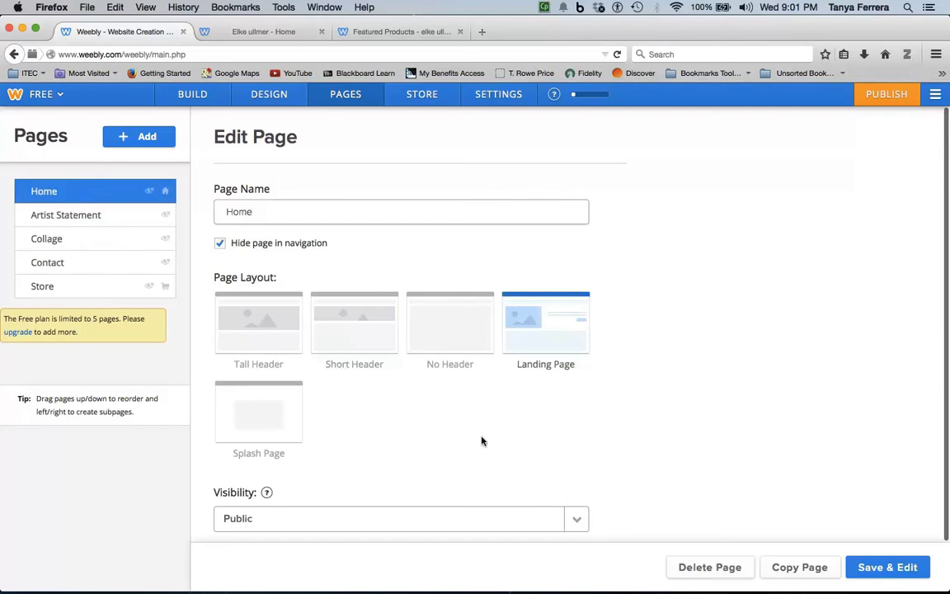
left_click(851, 567)
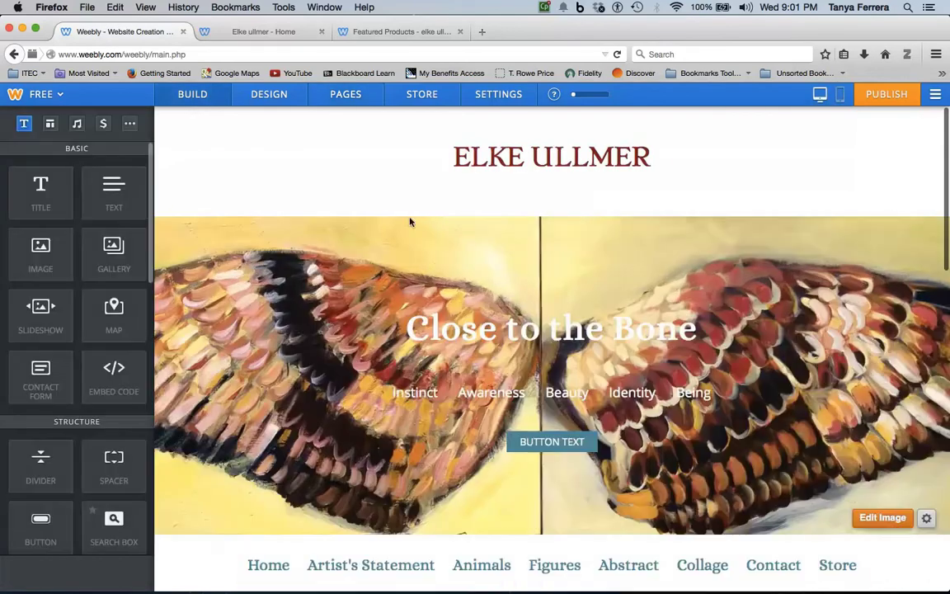
Publish the site and open the published site in a new tab
scroll(714, 239, "down", 1)
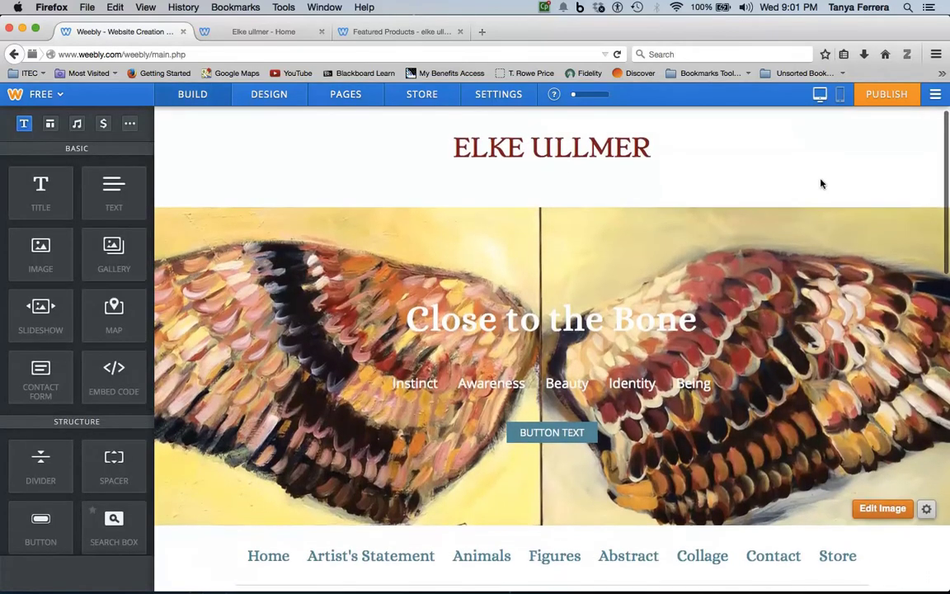
left_click(889, 95)
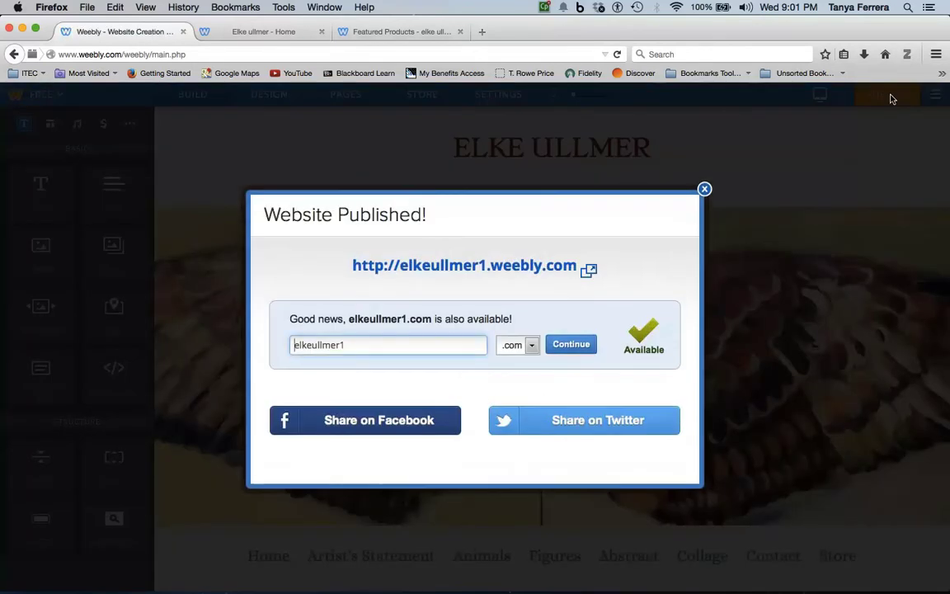
left_click(544, 265)
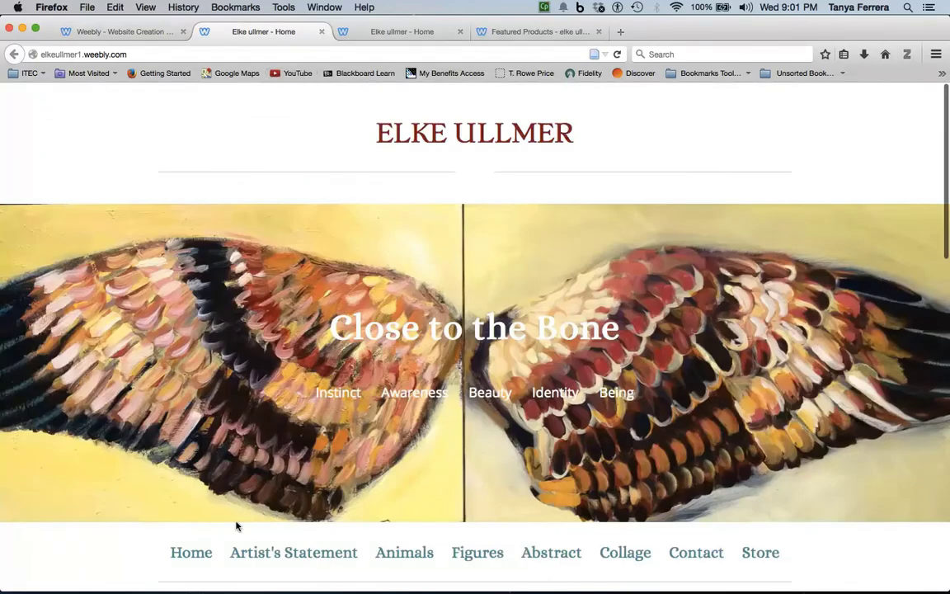
Test the live Home and Animals menu links, ending back on Home
left_click(193, 556)
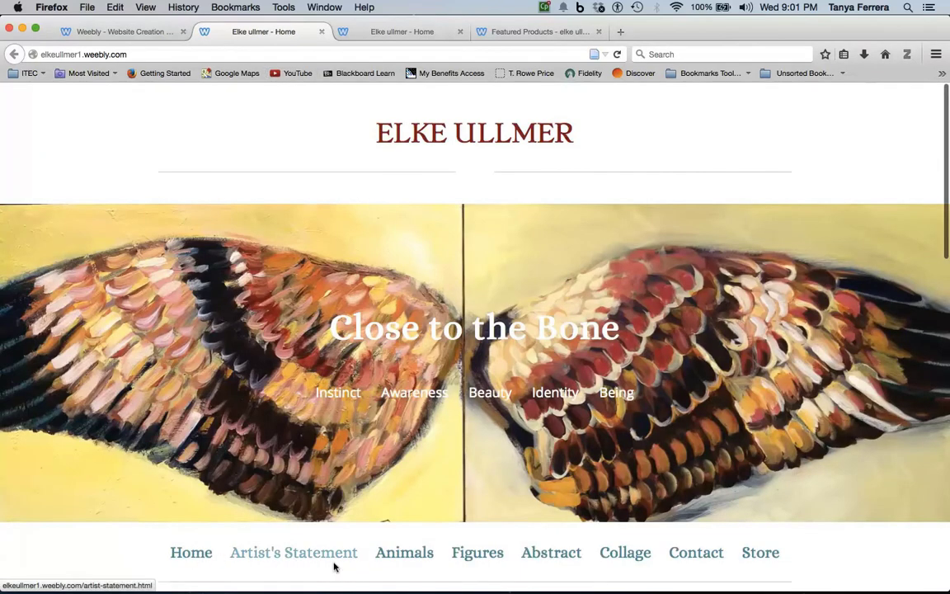
left_click(407, 555)
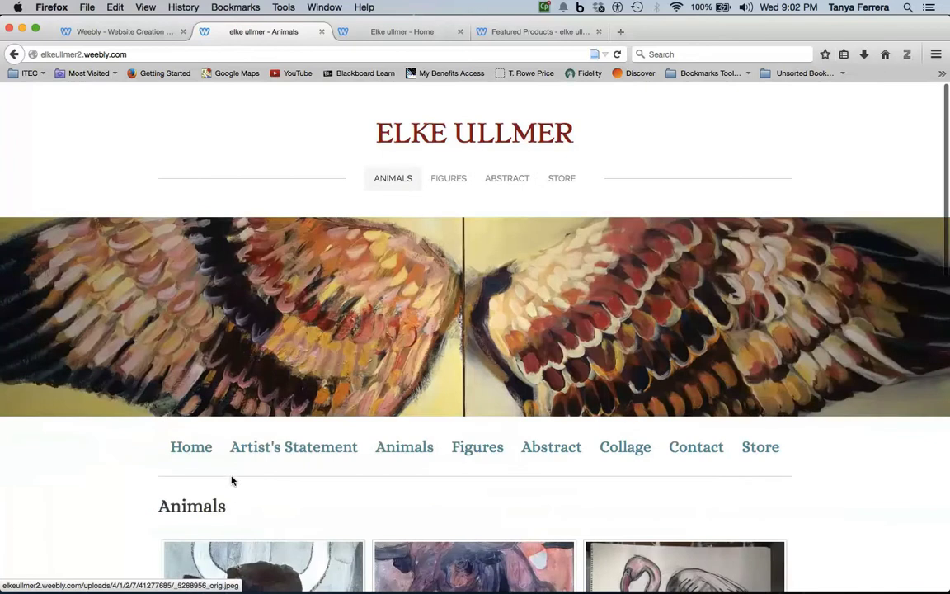
left_click(190, 450)
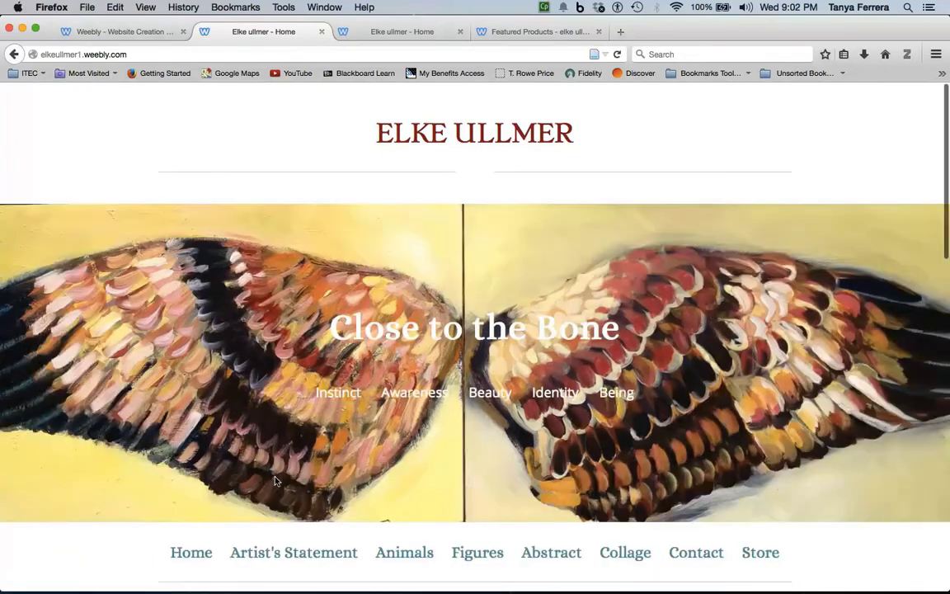
scroll(266, 483, "down", 3)
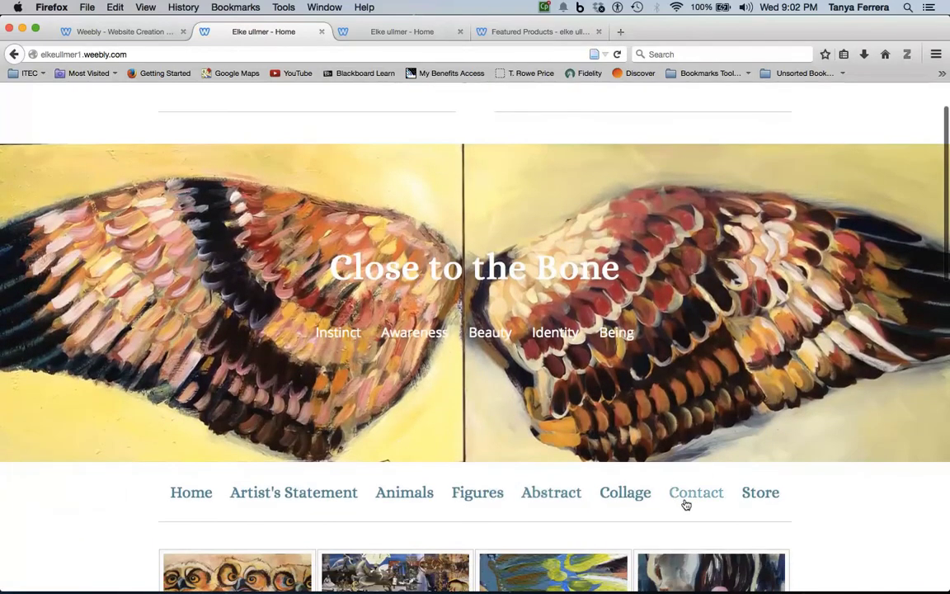
scroll(530, 526, "down", 5)
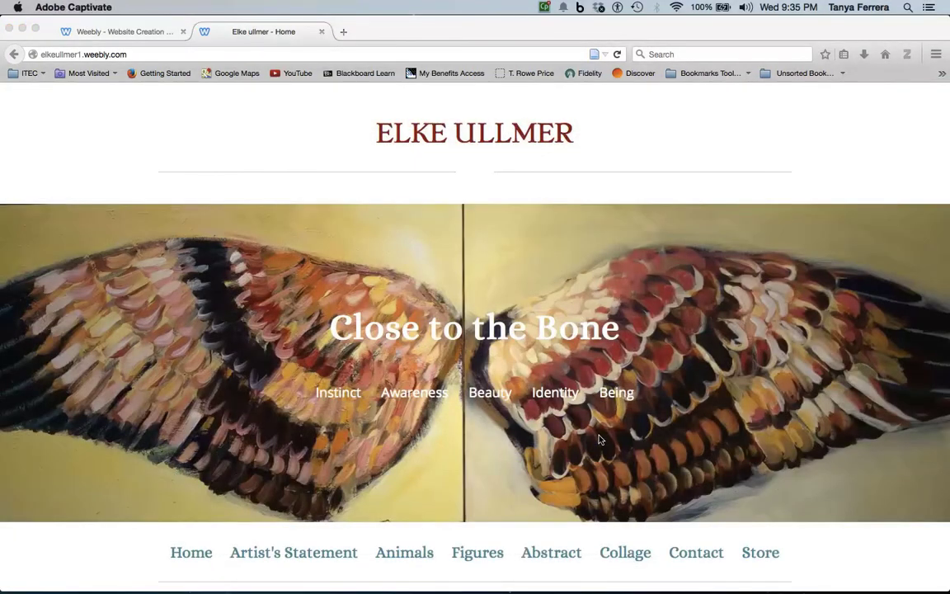
Follow the live menu to the Artist's Statement, Animals and Abstract pages
left_click(326, 558)
scroll(417, 544, "down", 2)
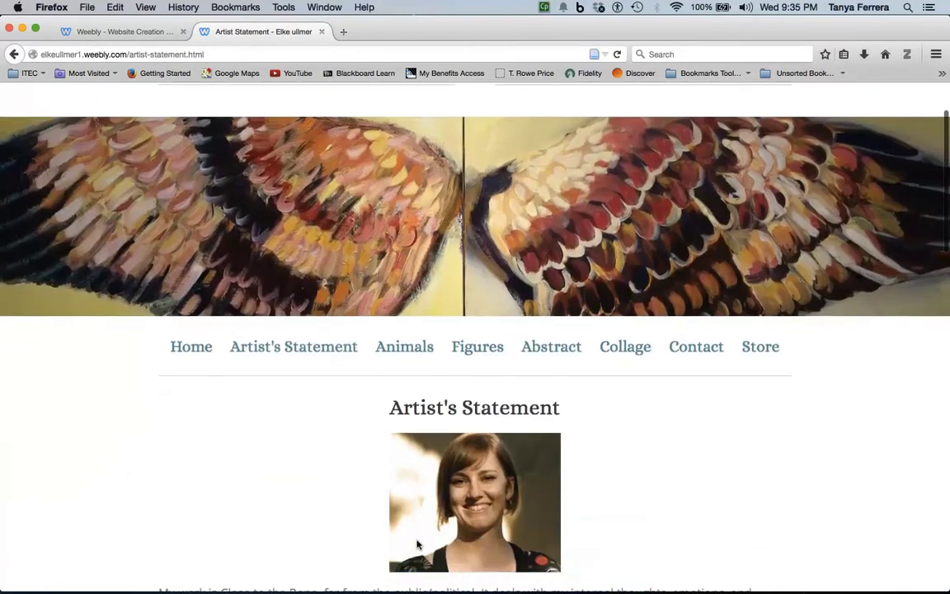
left_click(417, 355)
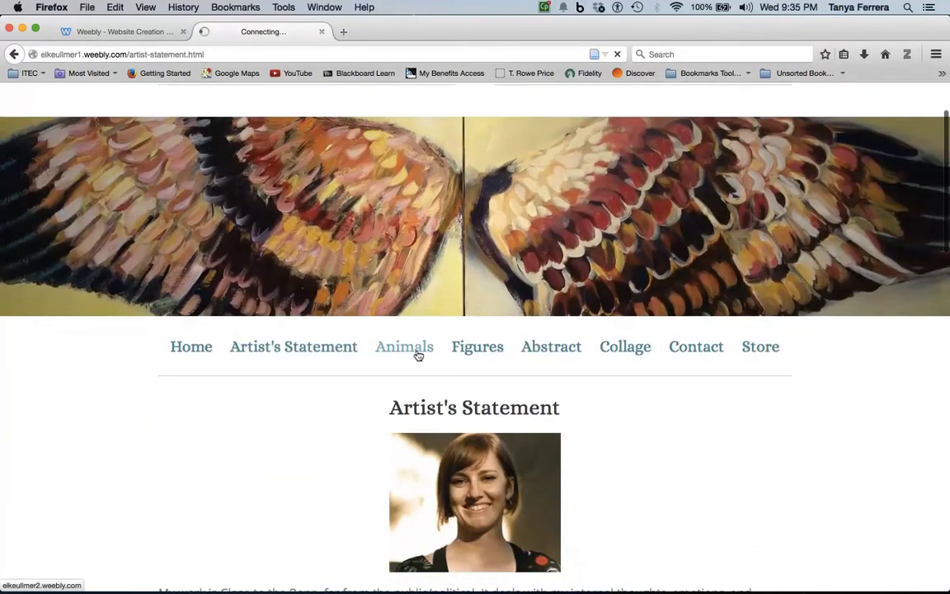
scroll(417, 355, "down", 3)
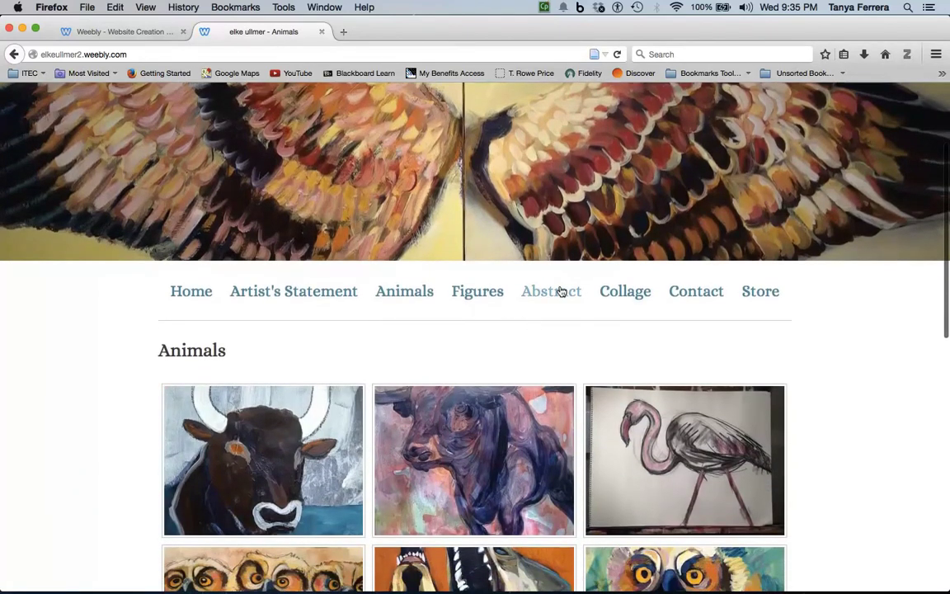
left_click(556, 295)
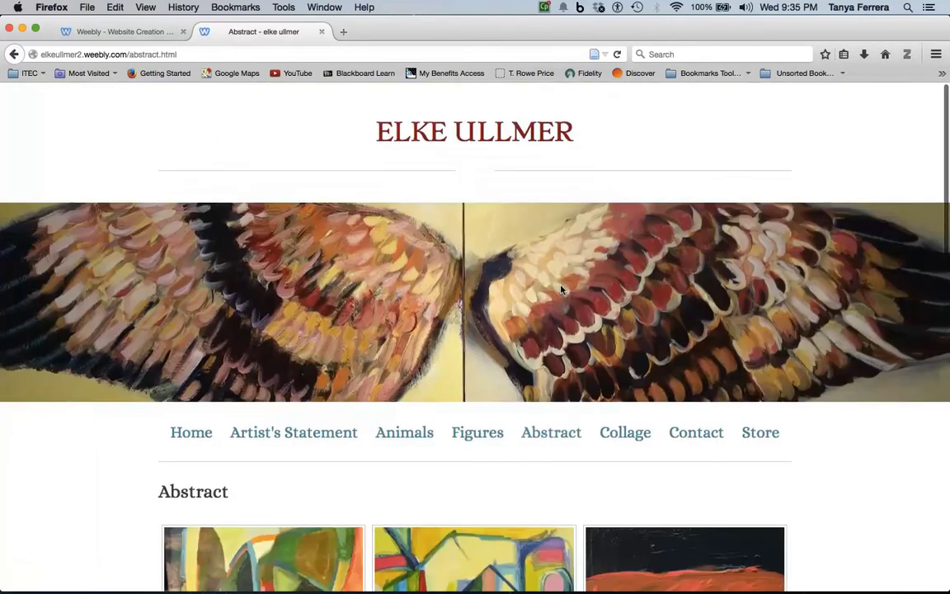
scroll(561, 288, "down", 3)
Open the Store page and use Next 5 to show the next five products
left_click(761, 319)
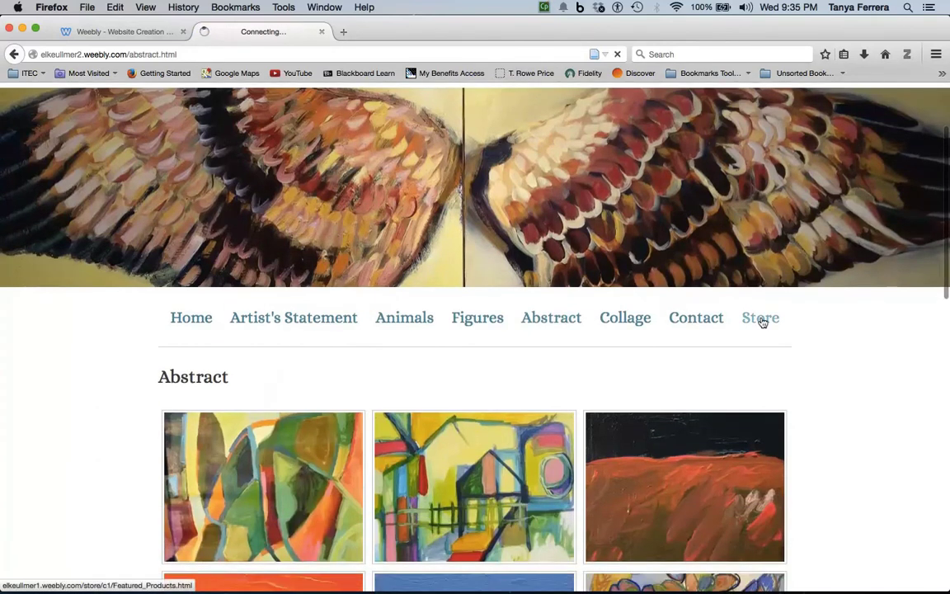
scroll(762, 322, "down", 2)
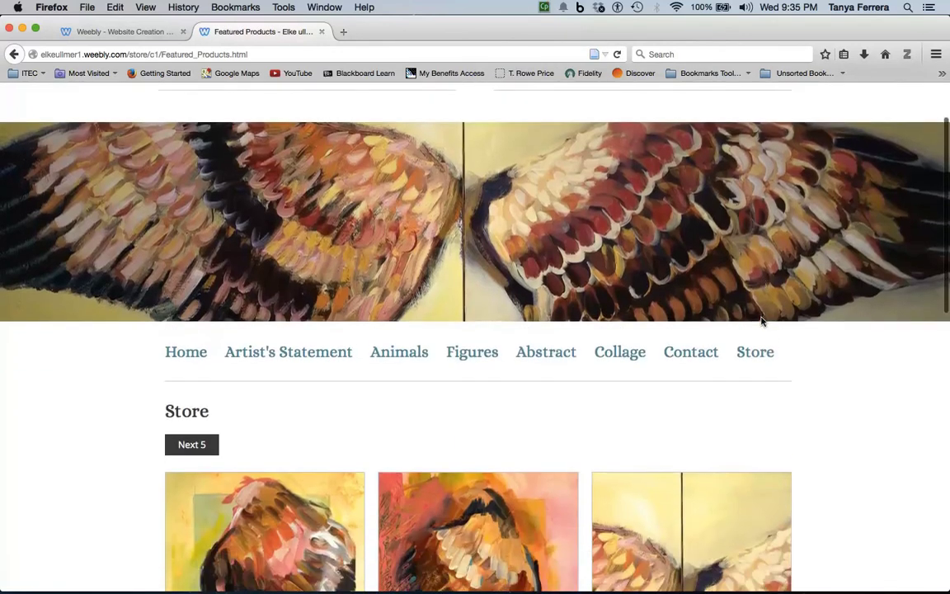
scroll(762, 321, "down", 5)
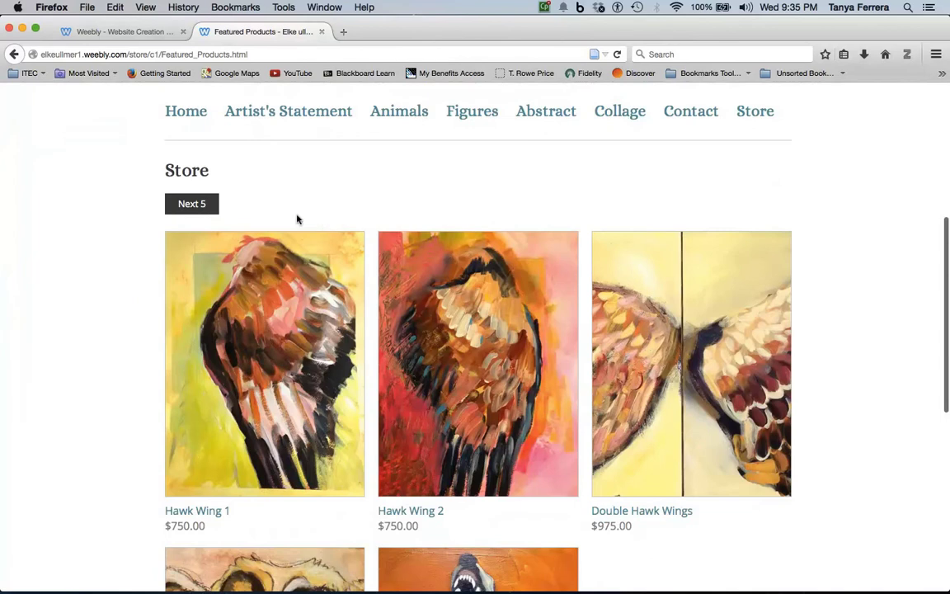
left_click(194, 204)
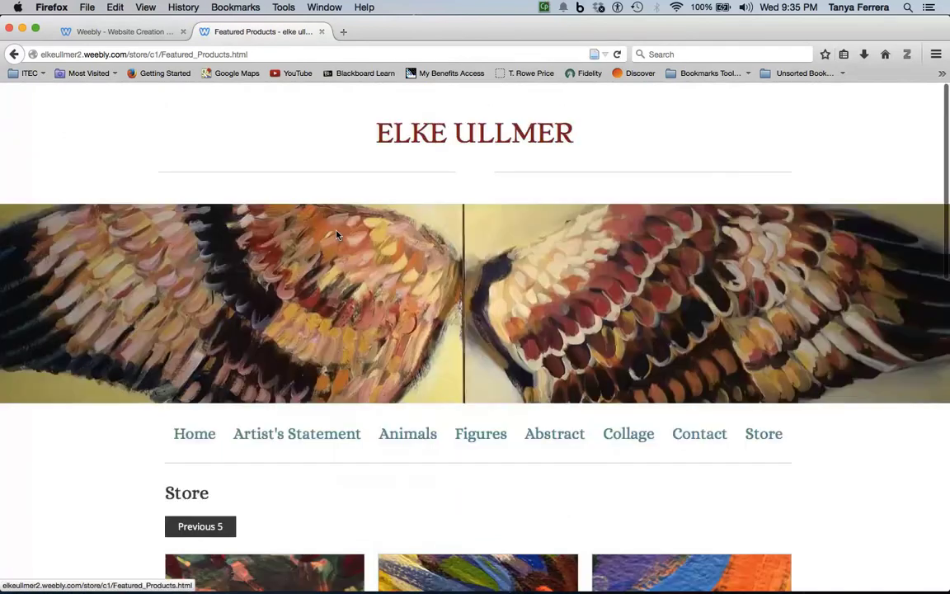
scroll(337, 235, "down", 6)
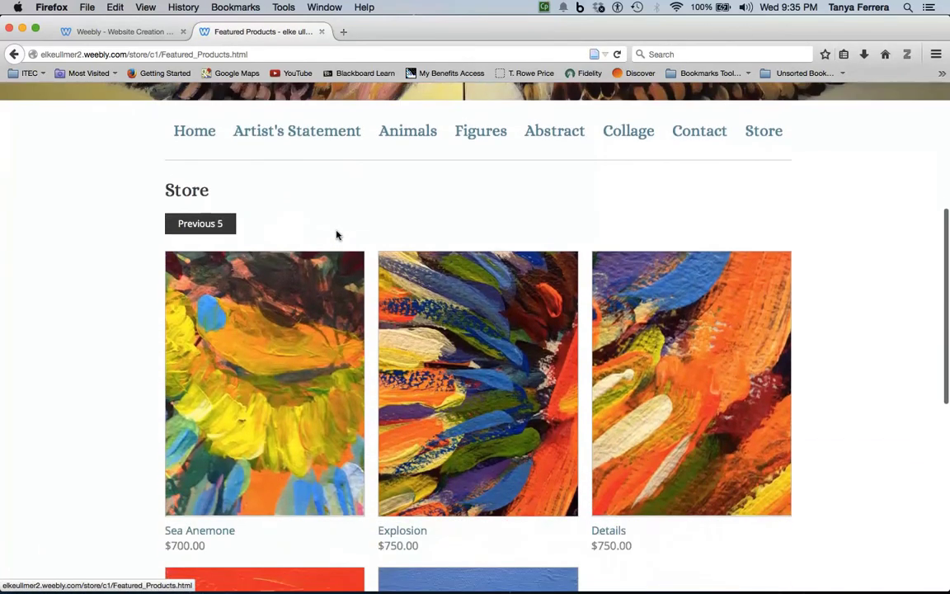
Return Home and open the Abstract gallery from its thumbnail
left_click(192, 135)
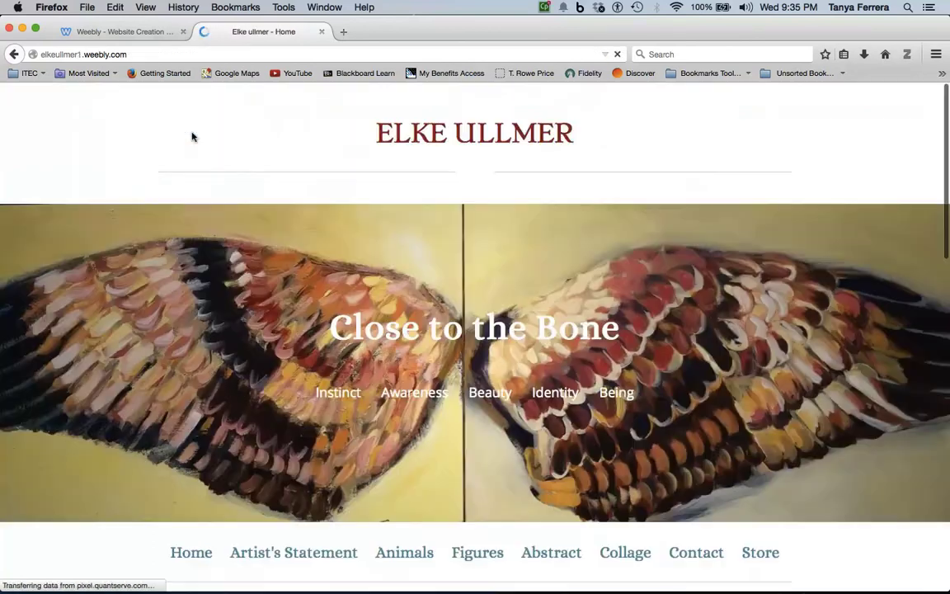
scroll(190, 136, "down", 5)
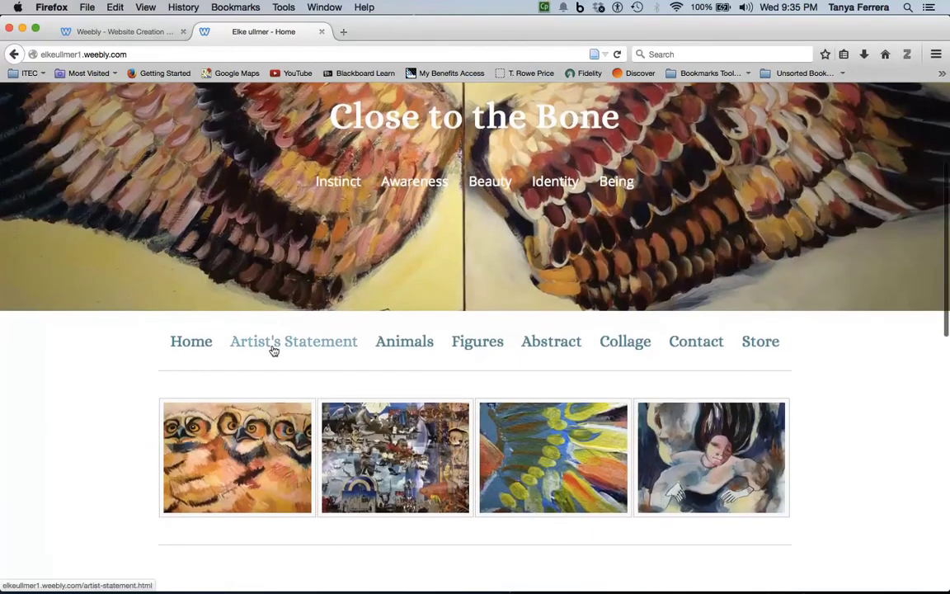
left_click(522, 453)
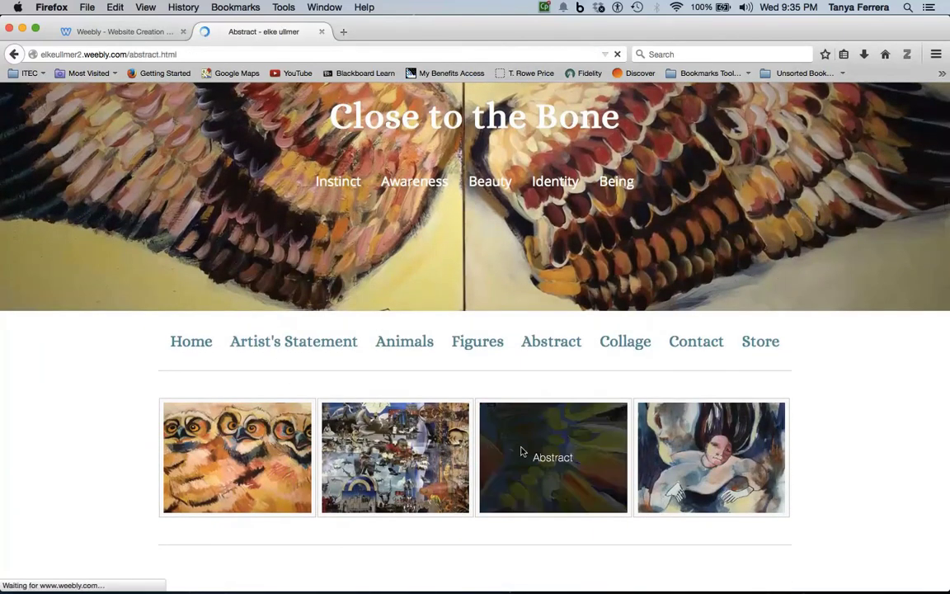
scroll(522, 452, "down", 5)
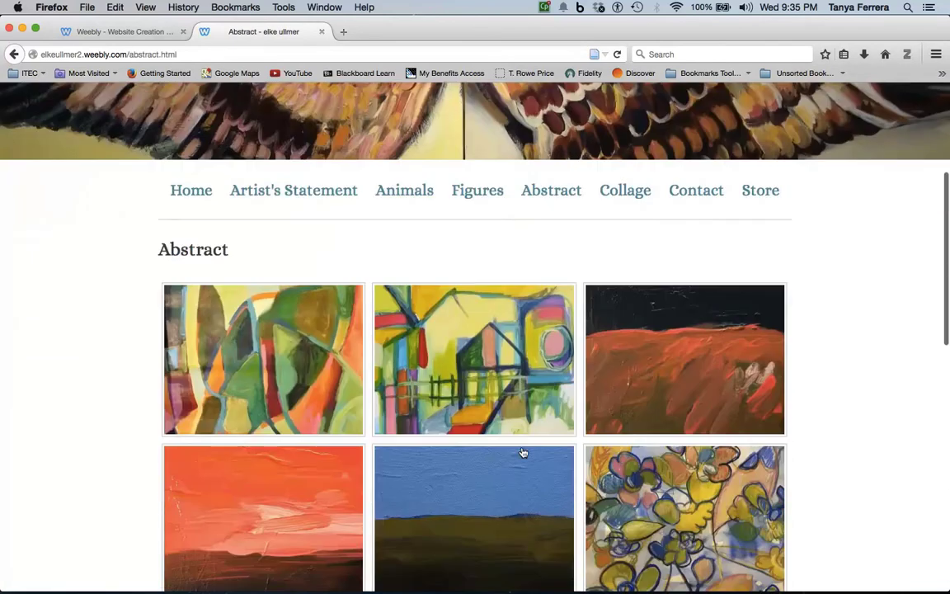